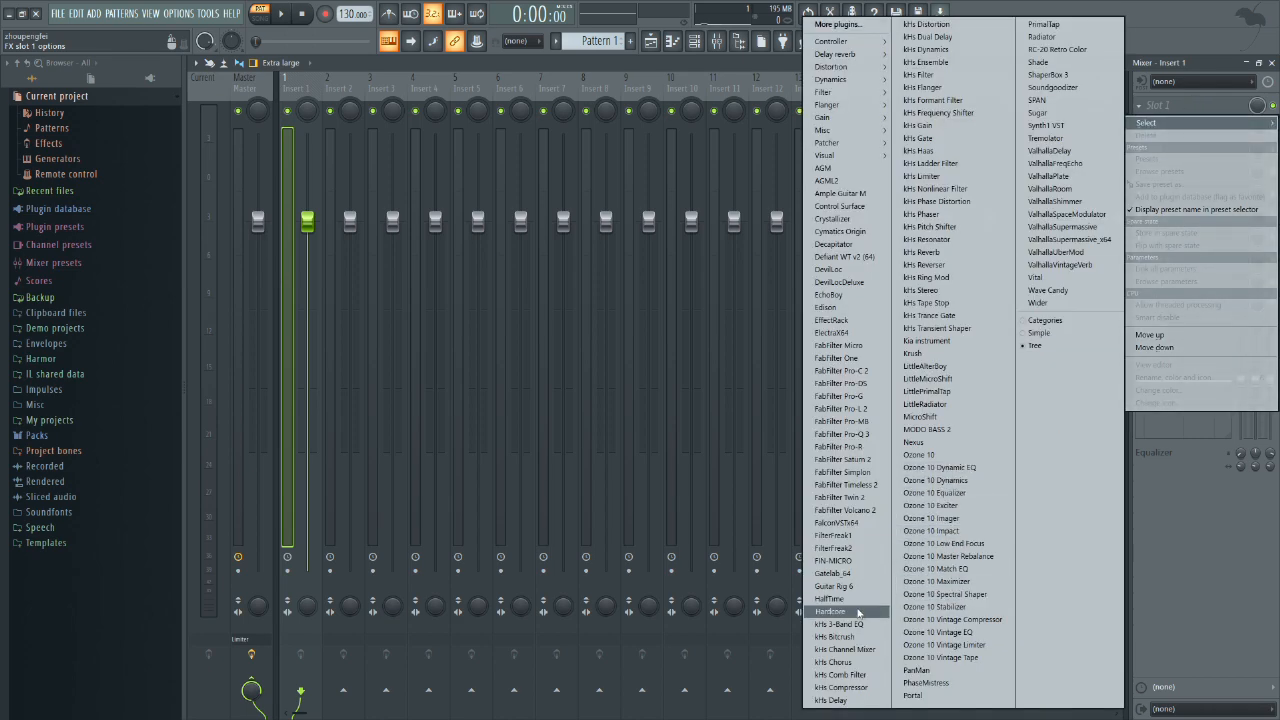
Step: Load the Hardcore effect into the first slot of mixer Insert 1 and choose its Default preset
{"action": "left_click", "coordinate": [859, 613]}
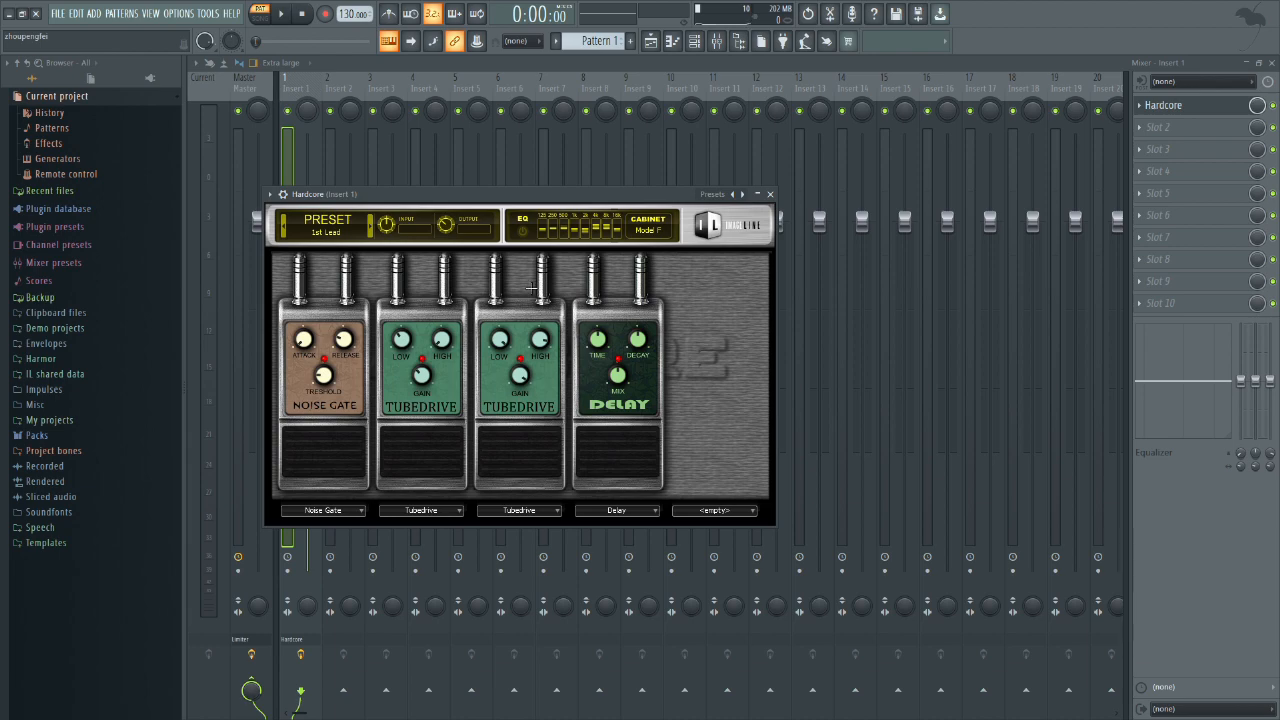
{"action": "left_click", "coordinate": [716, 195]}
{"action": "left_click", "coordinate": [728, 217]}
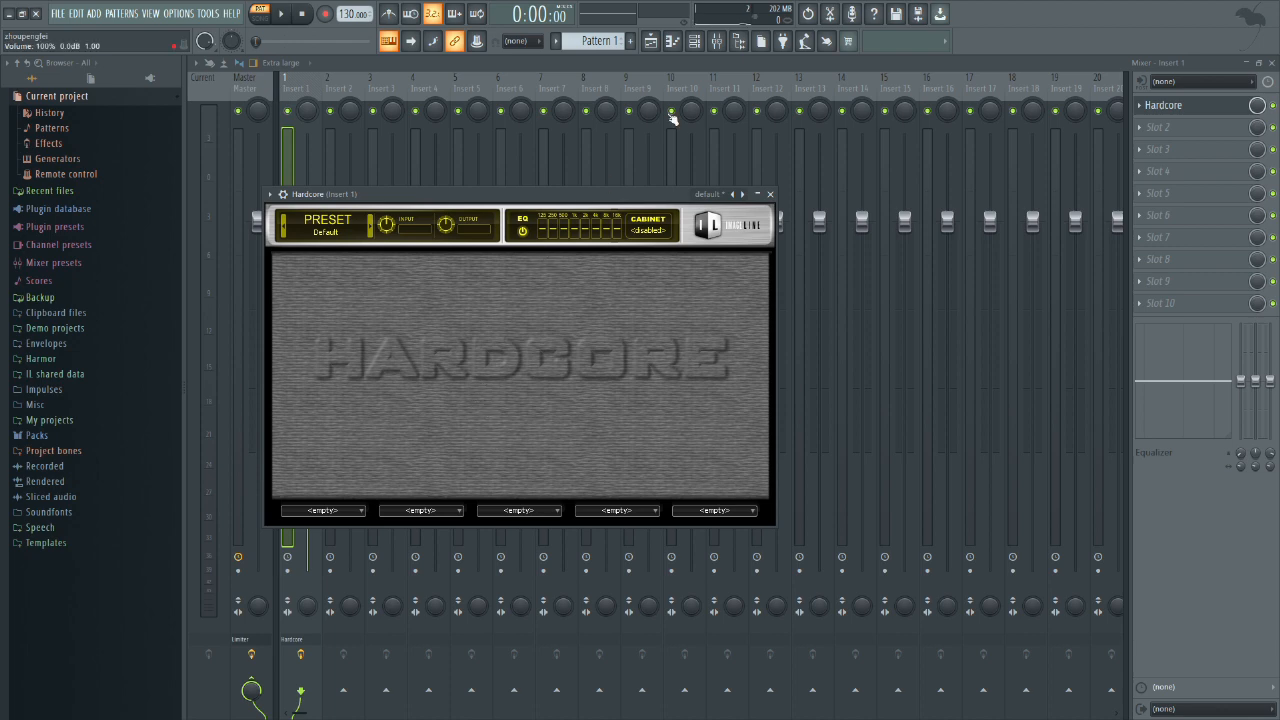
Step: Delete the 808 Kick, 808 Clap, 808 HiHat and 808 Snare channels from the channel rack
{"action": "left_click", "coordinate": [650, 41]}
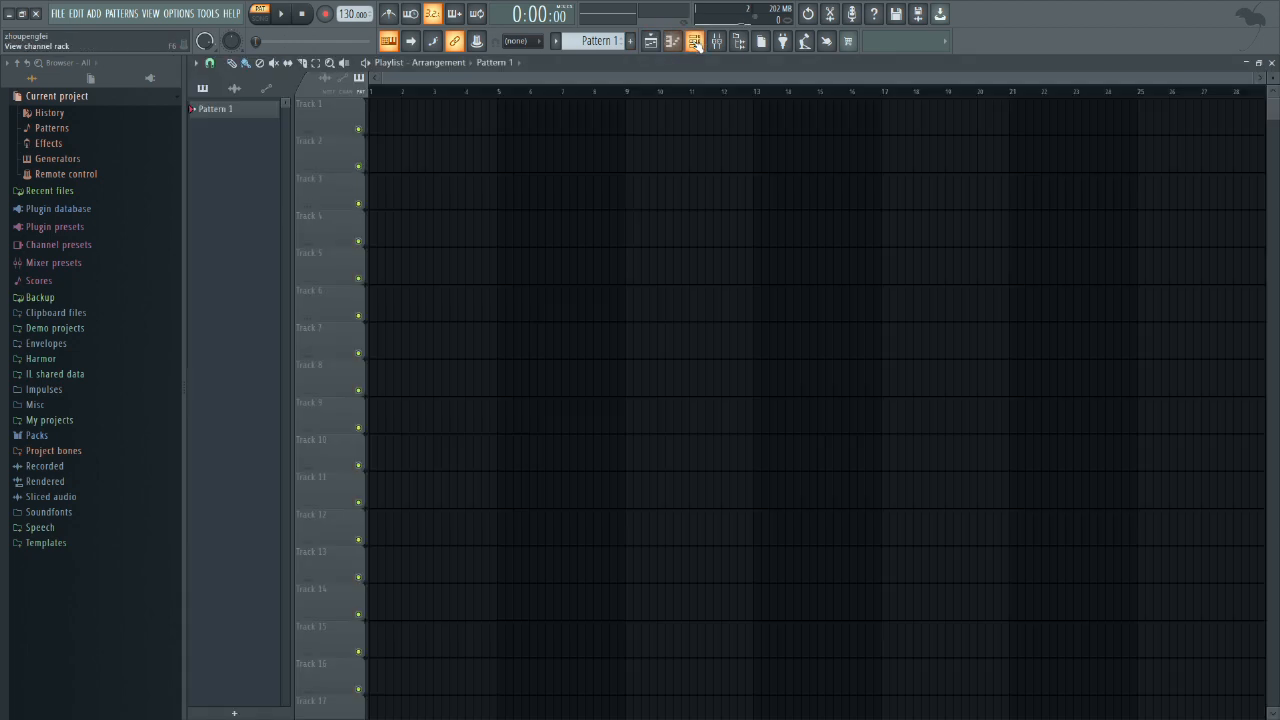
{"action": "left_click", "coordinate": [695, 41]}
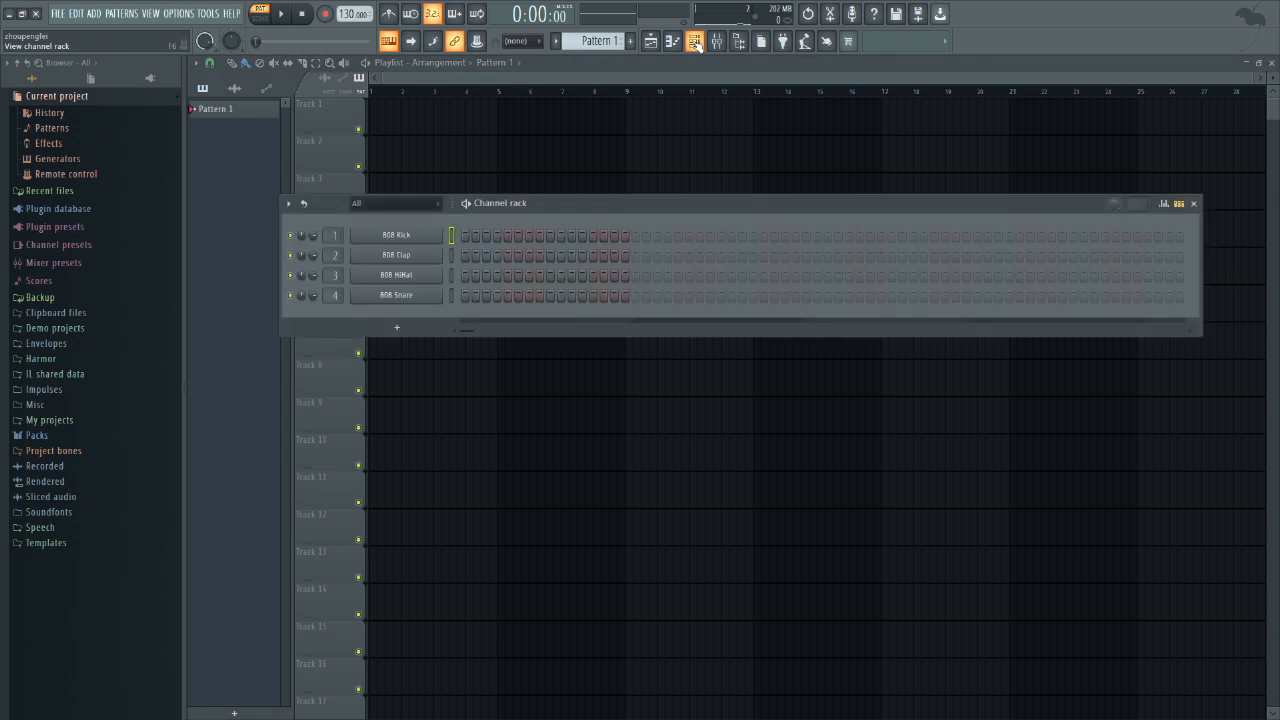
{"action": "right_click", "coordinate": [386, 235]}
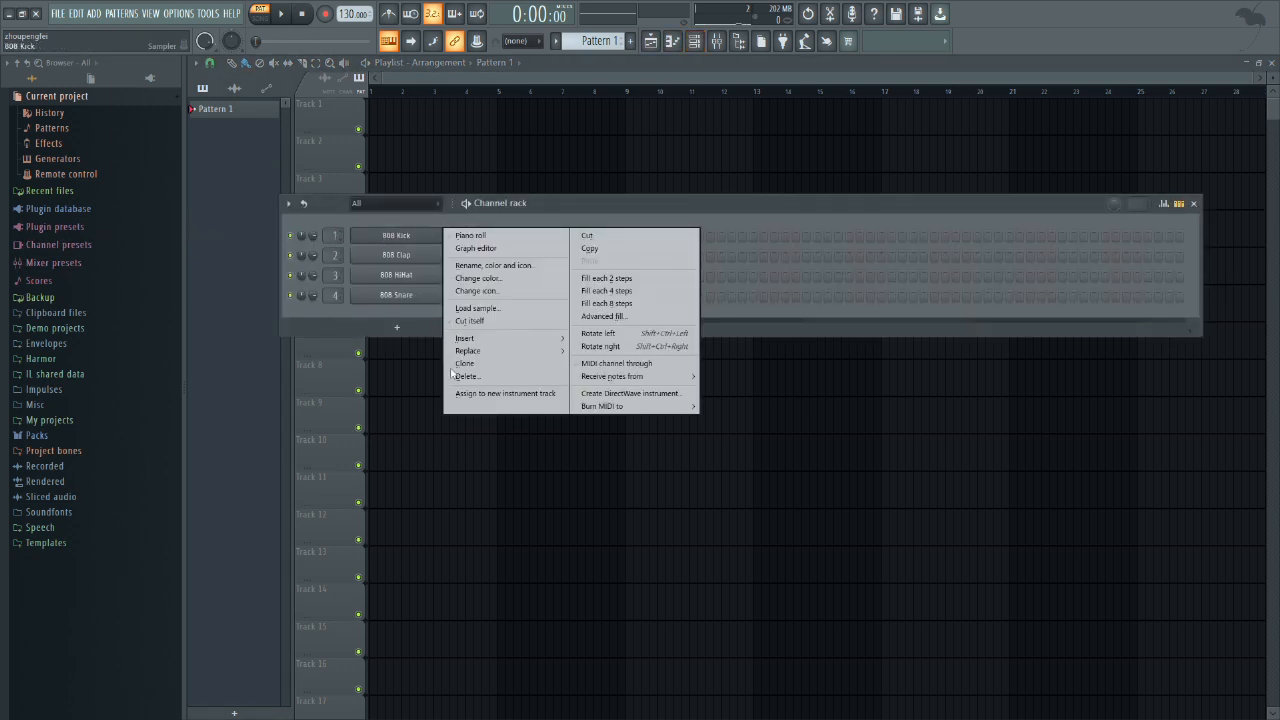
{"action": "left_click", "coordinate": [468, 376]}
{"action": "right_click", "coordinate": [398, 238]}
{"action": "left_click", "coordinate": [470, 376]}
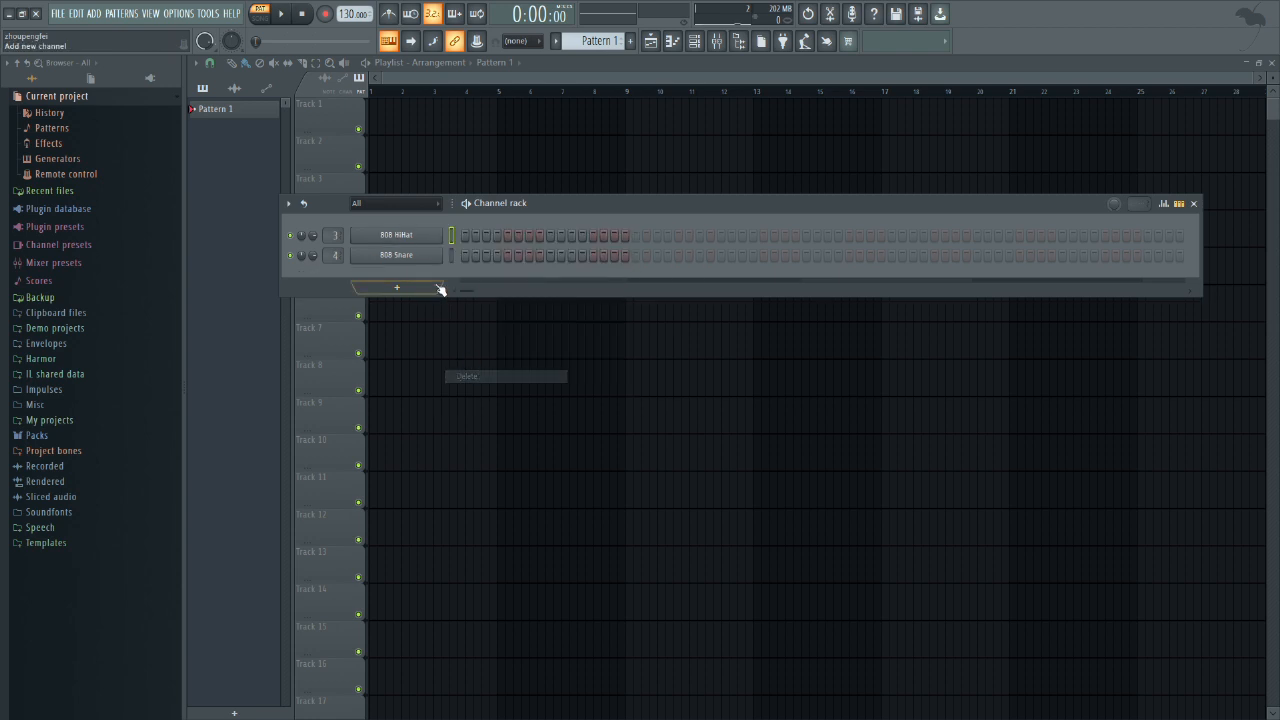
{"action": "right_click", "coordinate": [400, 236]}
{"action": "left_click", "coordinate": [470, 376]}
{"action": "right_click", "coordinate": [414, 238]}
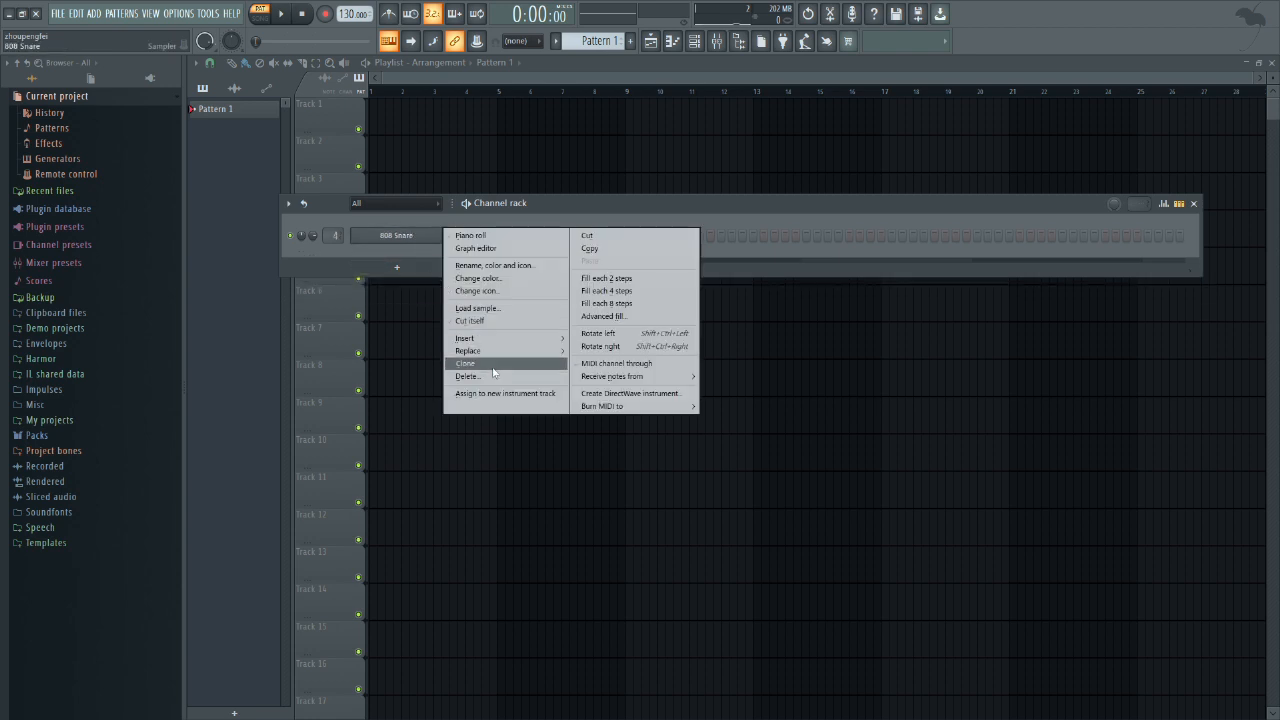
{"action": "left_click", "coordinate": [468, 376]}
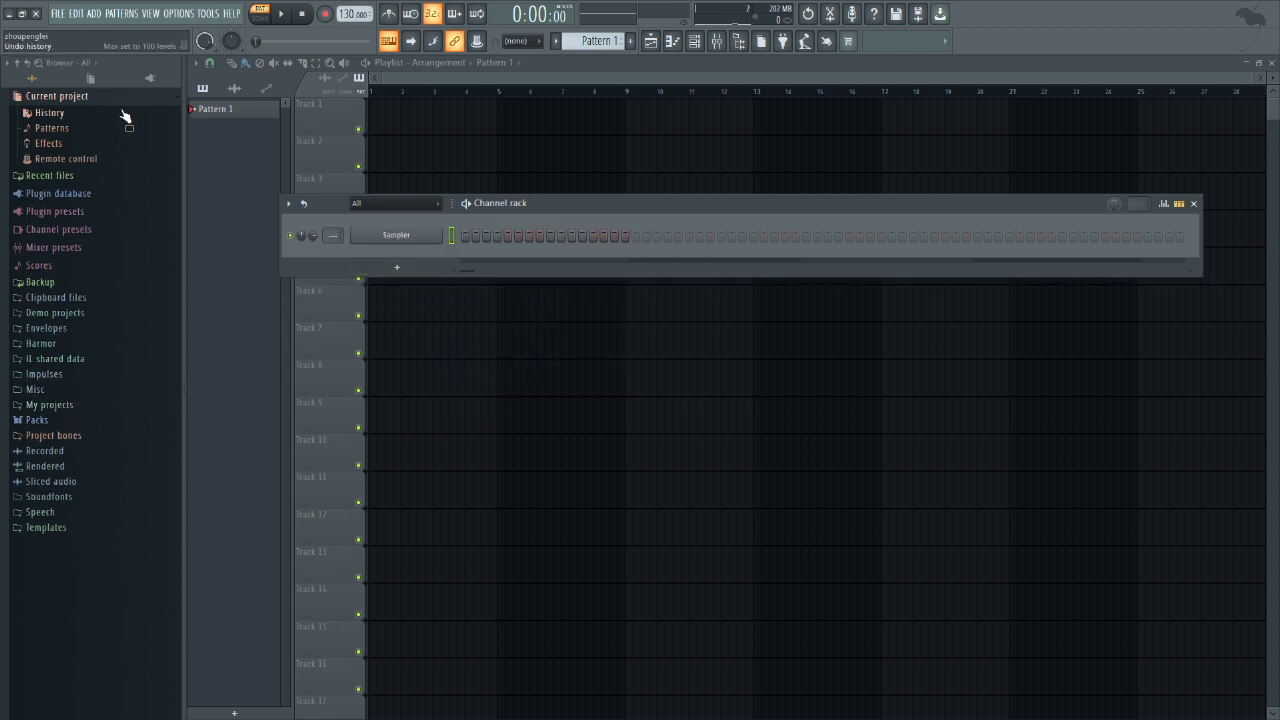
Step: Add Harmor as a new instrument channel and move its window clear of the channel rack
{"action": "left_click", "coordinate": [95, 14]}
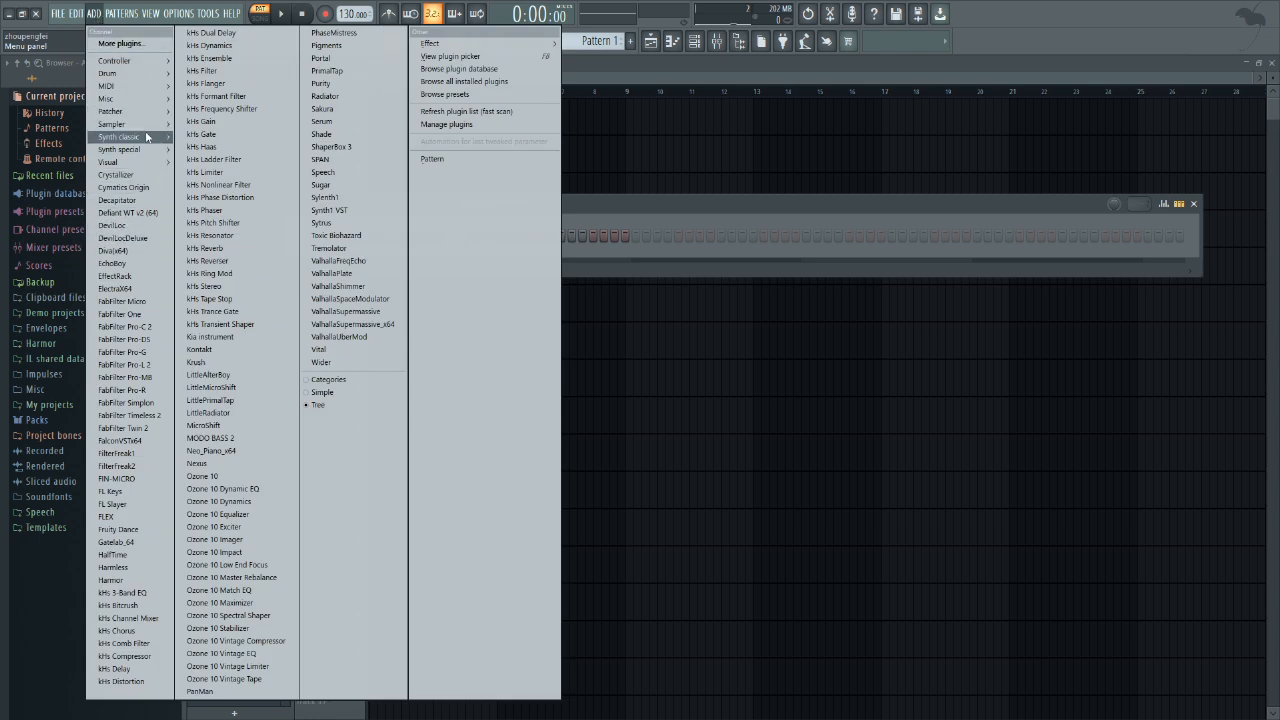
{"action": "left_click", "coordinate": [205, 177]}
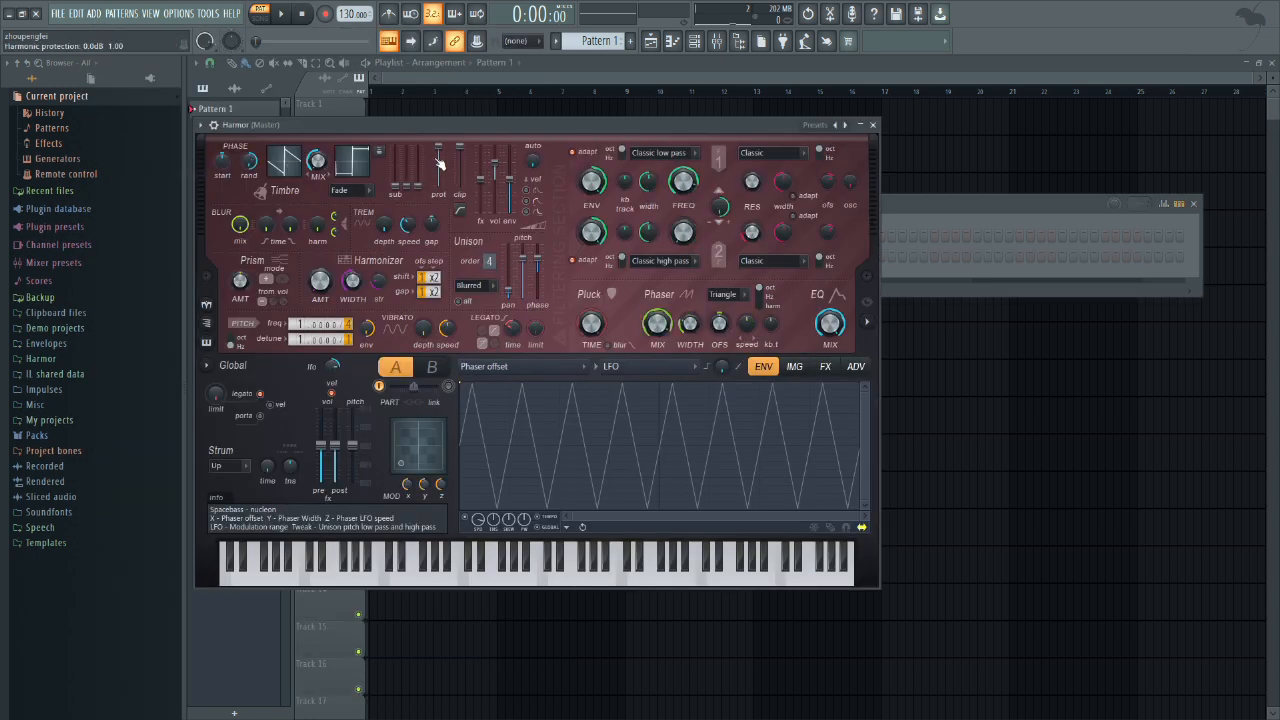
{"action": "left_click_drag", "start_coordinate": [462, 126], "coordinate": [910, 152]}
Step: Delete the leftover Sampler channel and route Harmor to mixer Insert 1
{"action": "right_click", "coordinate": [420, 255]}
{"action": "left_click", "coordinate": [505, 398]}
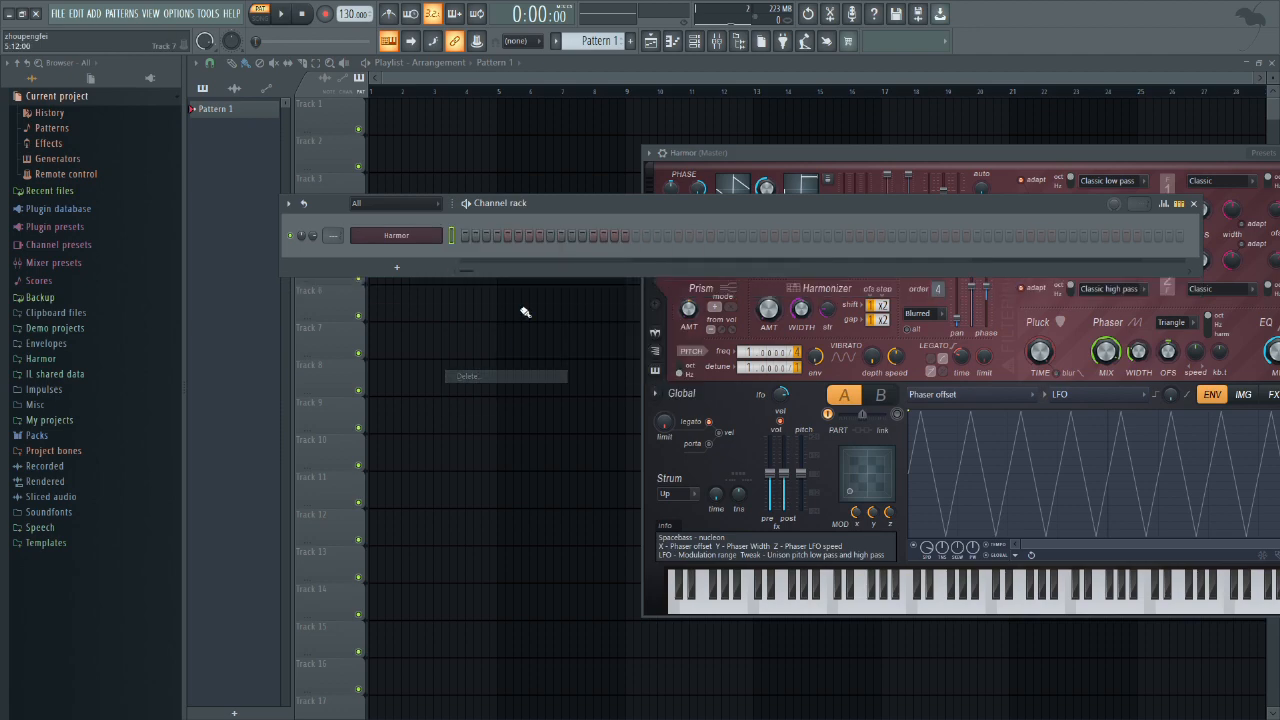
{"action": "left_click_drag", "start_coordinate": [820, 152], "coordinate": [494, 106]}
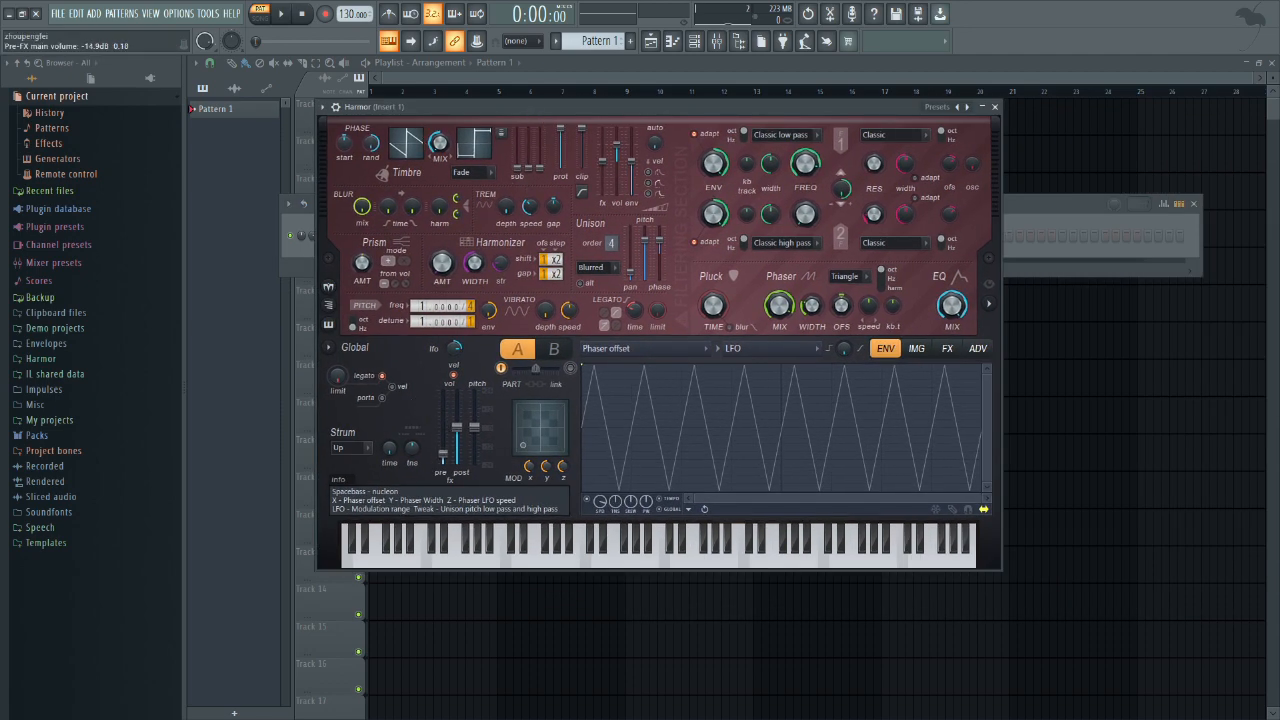
Step: Load Harmor's Default preset and lower its pre-FX volume to about -14.9 dB
{"action": "left_click", "coordinate": [936, 114]}
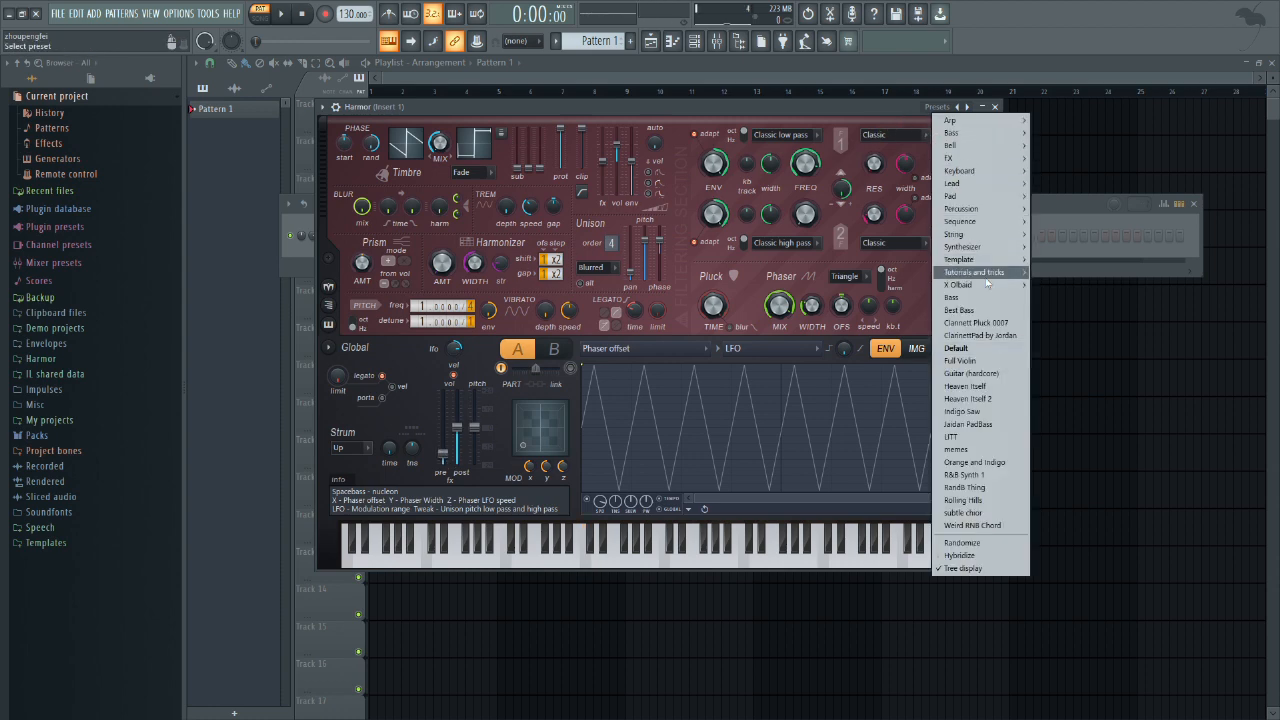
{"action": "left_click", "coordinate": [965, 348]}
{"action": "left_click_drag", "start_coordinate": [443, 428], "coordinate": [444, 454]}
Step: In the Harmor channel's piano roll, draw two bars of C4 notes with G4, F4, G4 and A4 above them
{"action": "left_click", "coordinate": [1040, 200]}
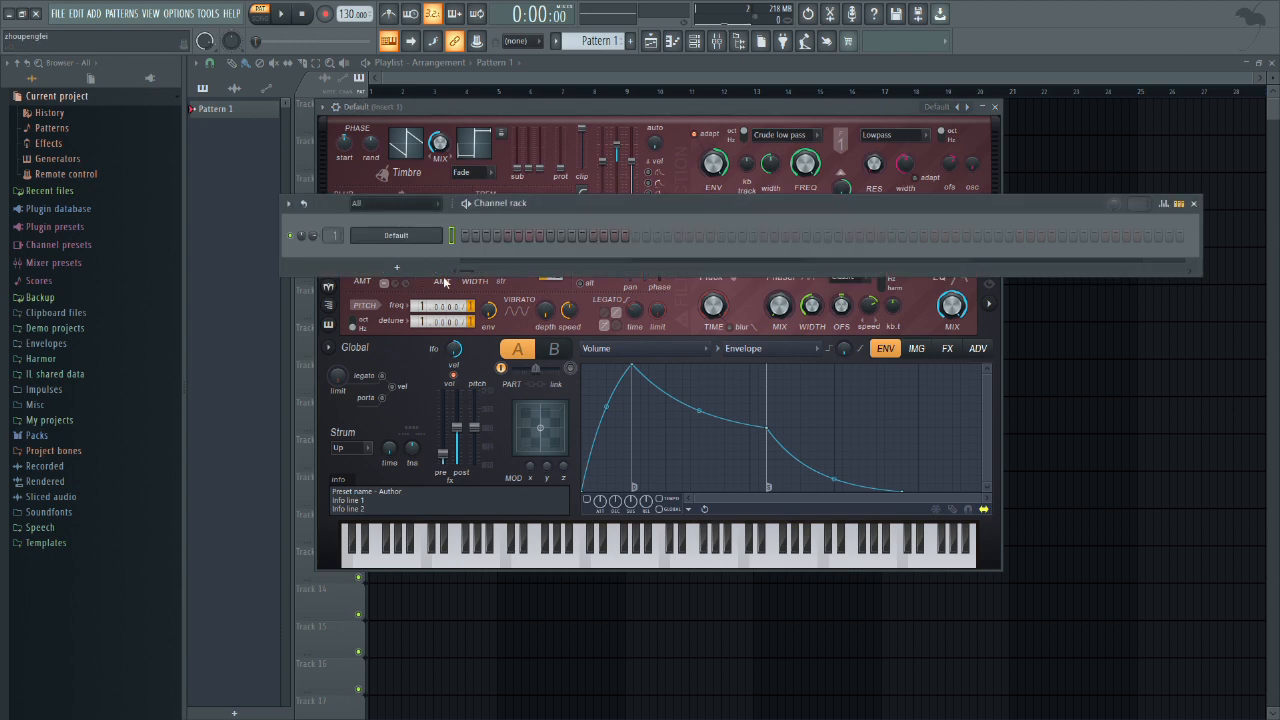
{"action": "right_click", "coordinate": [443, 229]}
{"action": "left_click", "coordinate": [478, 236]}
{"action": "scroll", "coordinate": [430, 372], "scroll_direction": "down", "scroll_amount": 2}
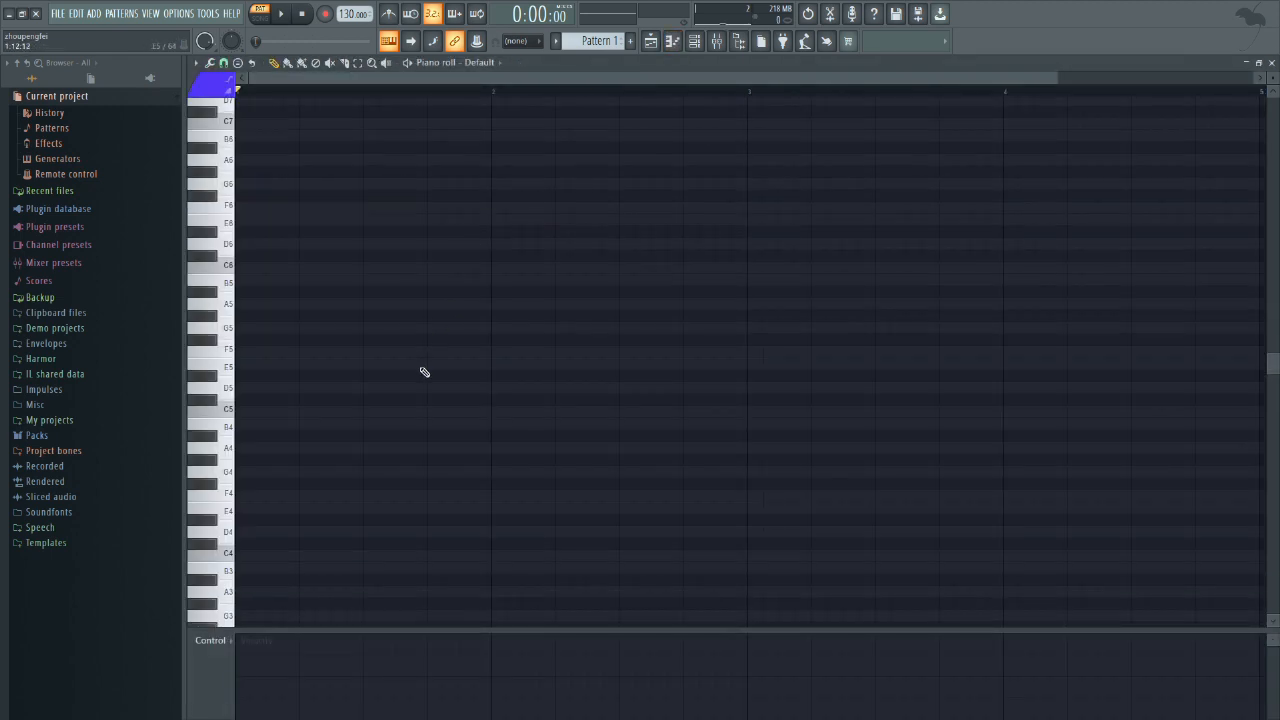
{"action": "scroll", "coordinate": [425, 375], "scroll_direction": "down", "scroll_amount": 3}
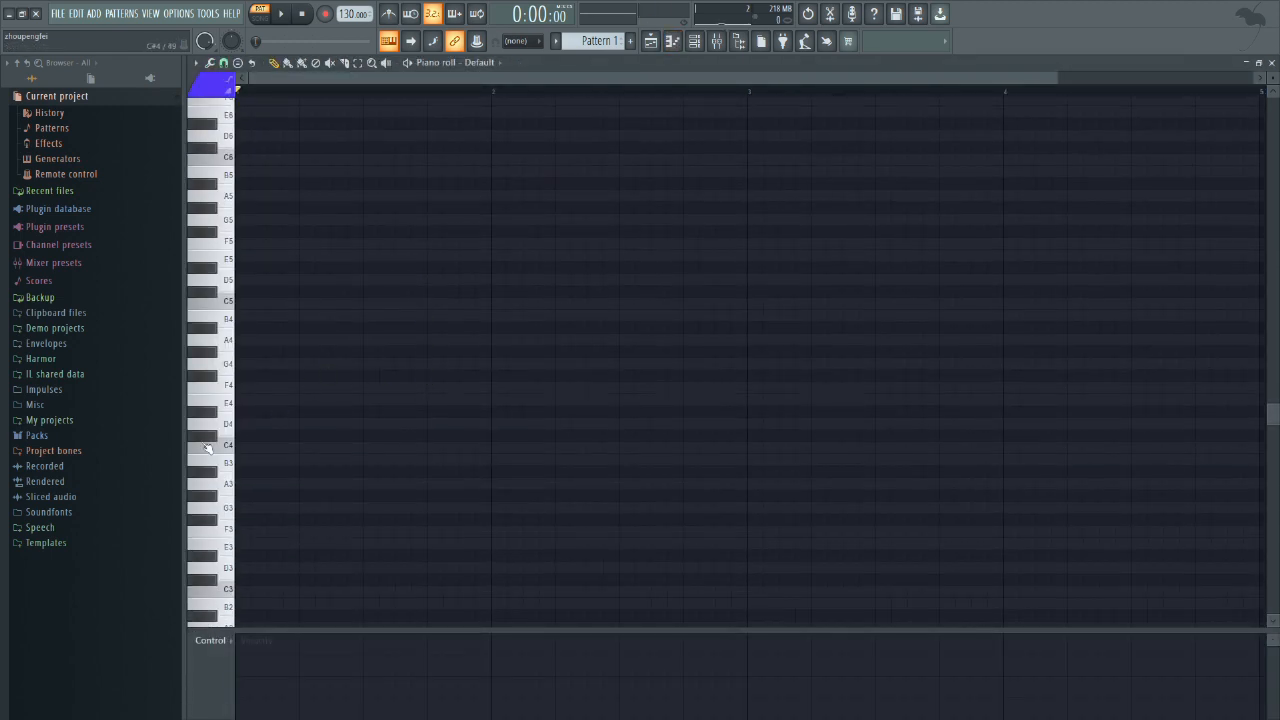
{"action": "left_click", "coordinate": [253, 450]}
{"action": "left_click_drag", "start_coordinate": [272, 449], "coordinate": [481, 469]}
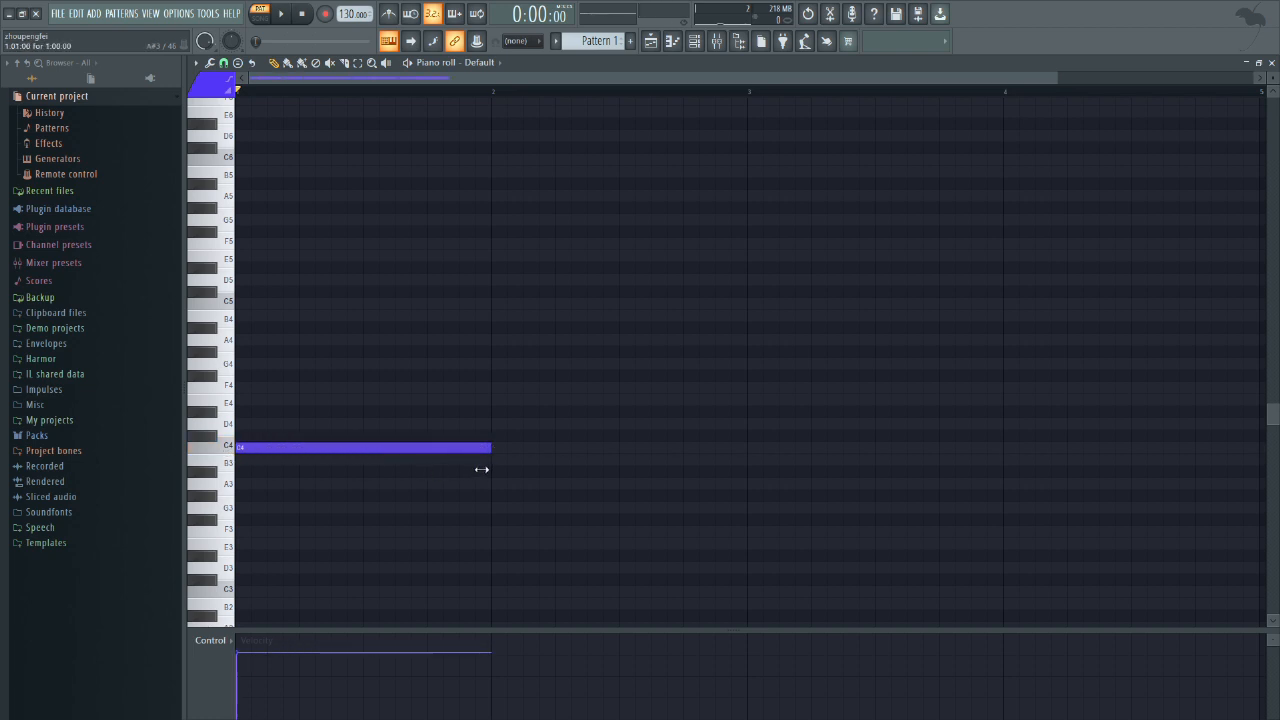
{"action": "left_click", "coordinate": [272, 364]}
Step: Play the pattern and move its last C4 note up to D4
{"action": "key", "text": "space"}
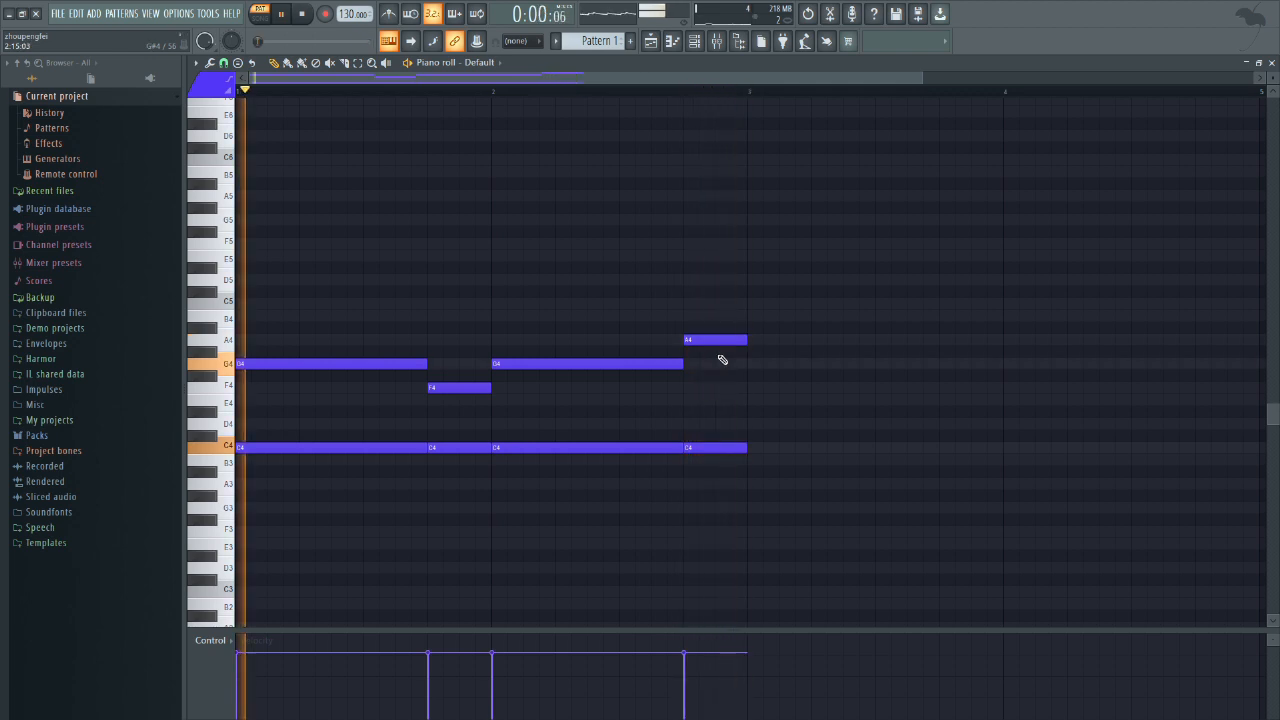
{"action": "left_click_drag", "start_coordinate": [724, 446], "coordinate": [731, 423]}
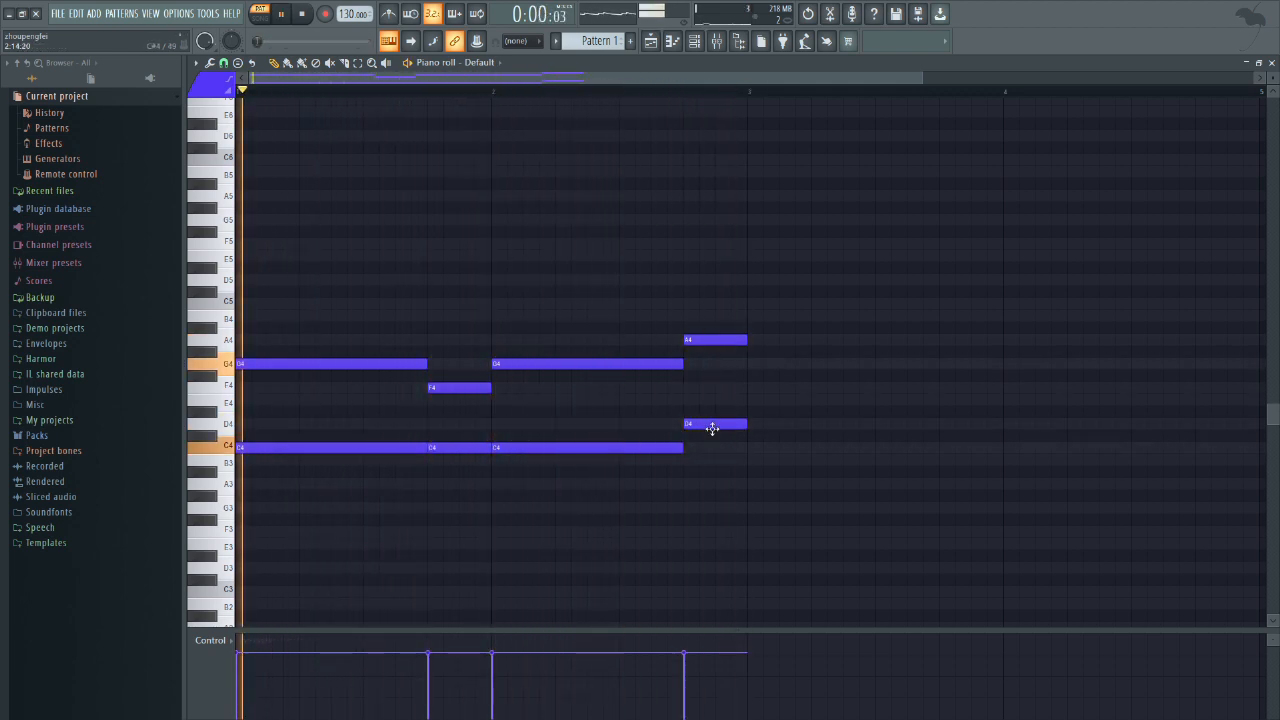
{"action": "key", "text": "space"}
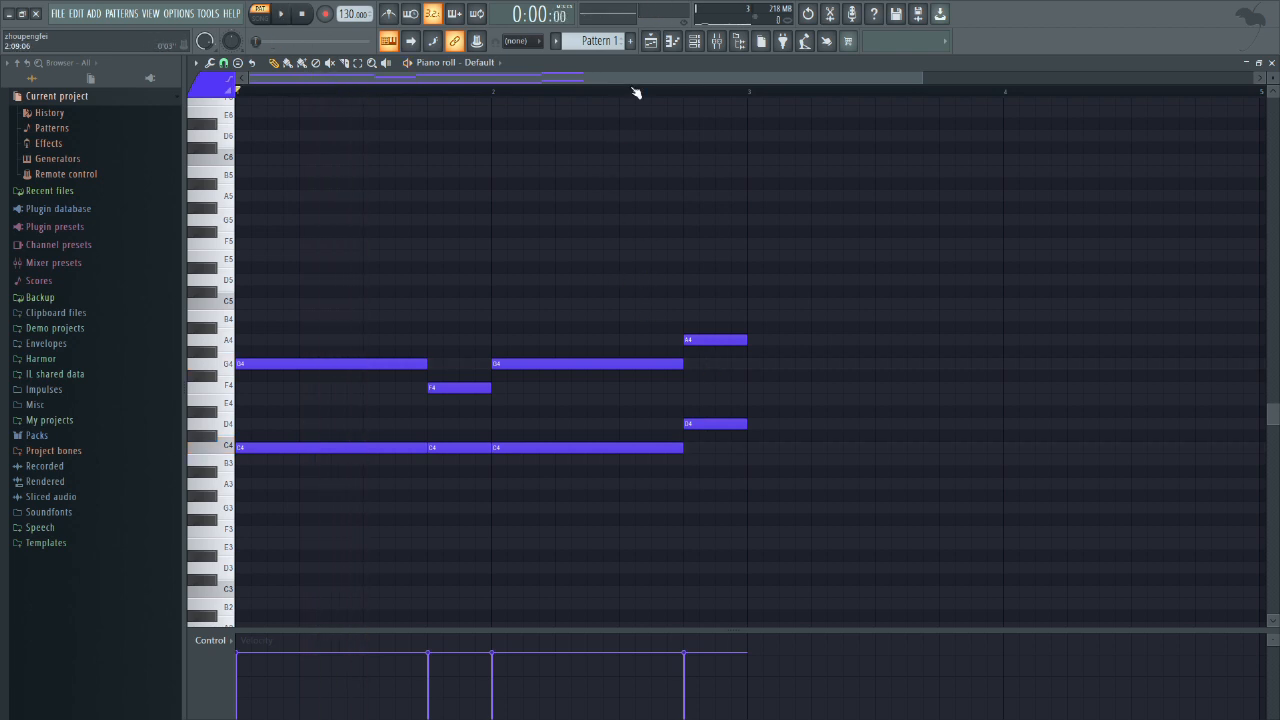
Step: Reopen Hardcore on mixer Insert 1, switch to the 1st Lead preset and audition the pattern through it
{"action": "left_click", "coordinate": [696, 43]}
{"action": "left_click", "coordinate": [717, 44]}
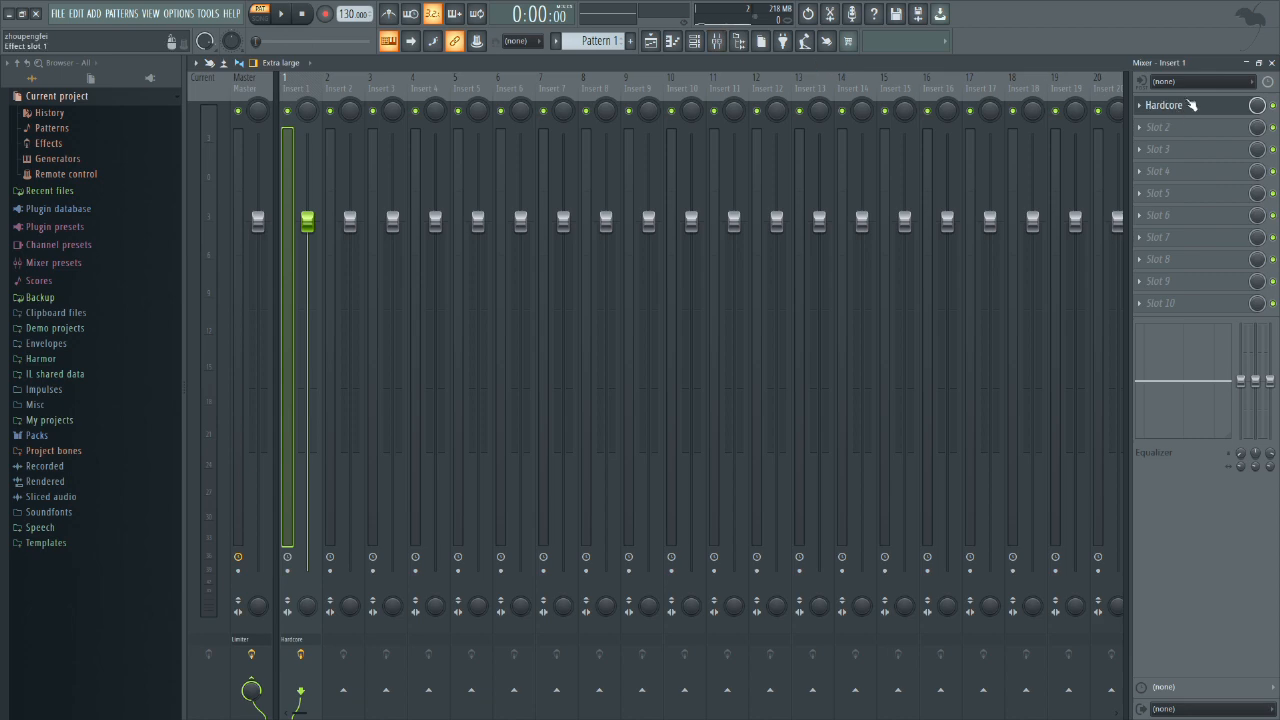
{"action": "left_click", "coordinate": [1170, 107]}
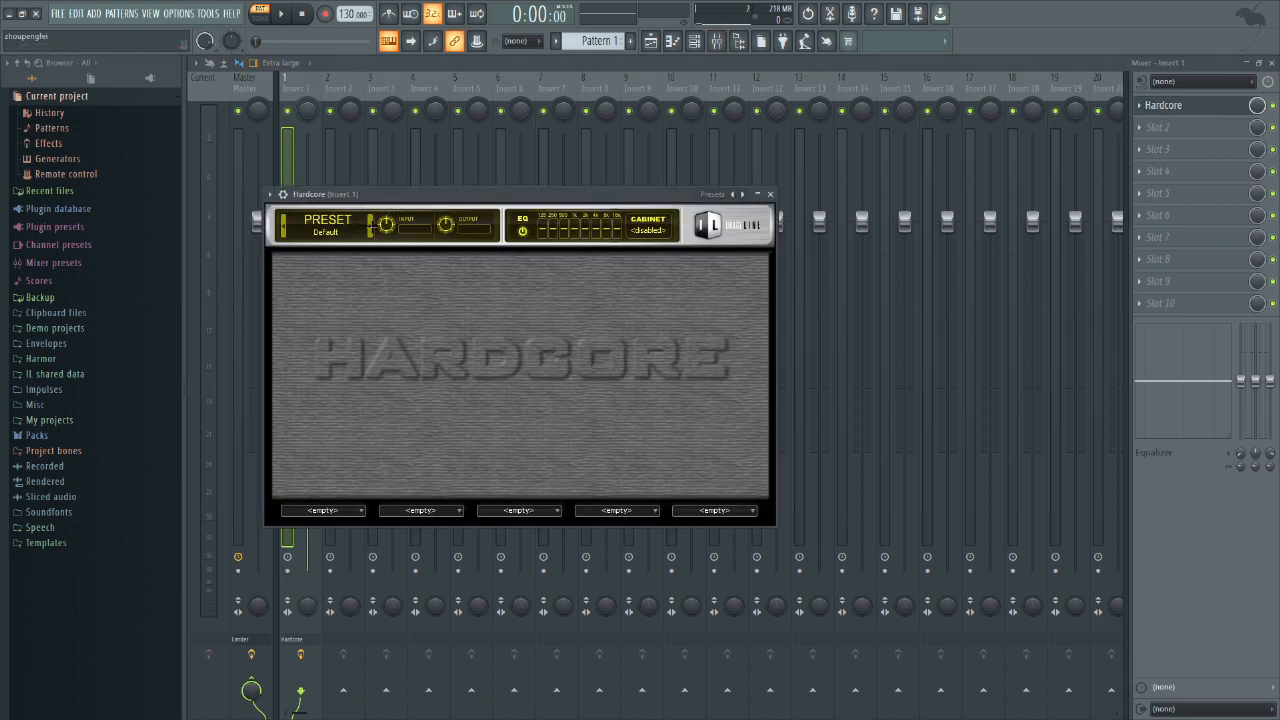
{"action": "left_click", "coordinate": [371, 224]}
{"action": "double_click", "coordinate": [598, 270]}
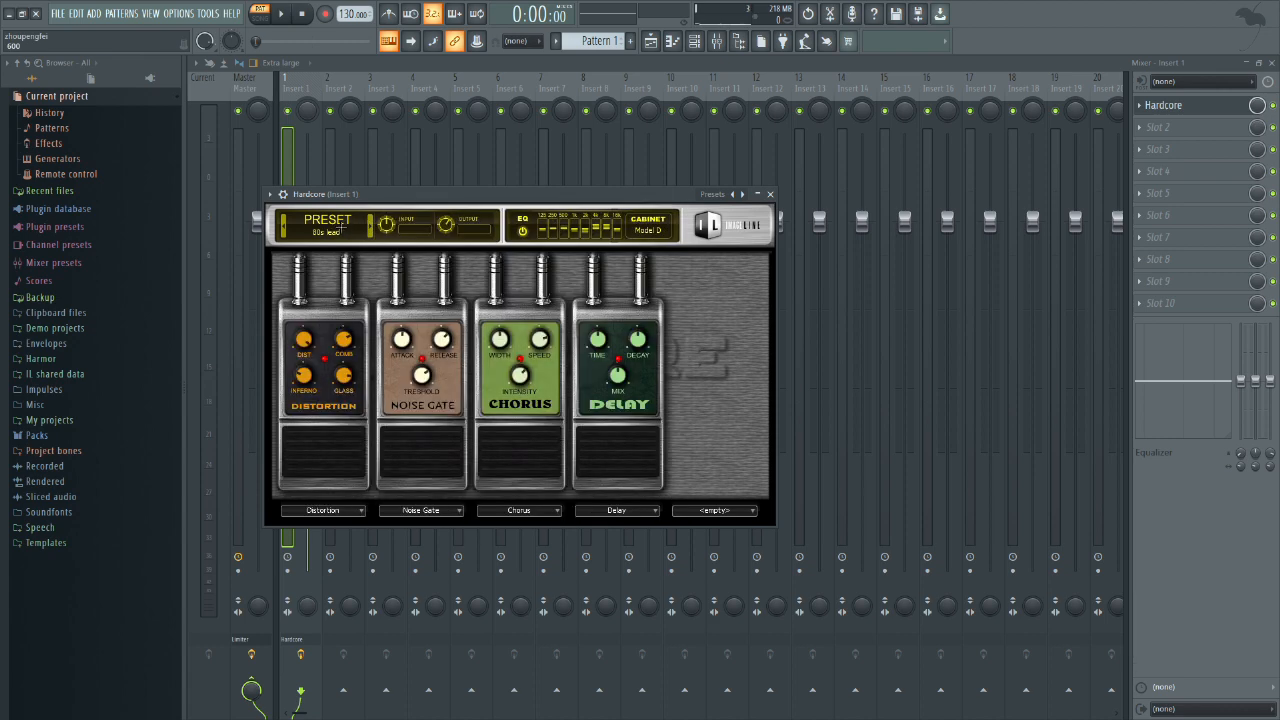
{"action": "left_click", "coordinate": [287, 224]}
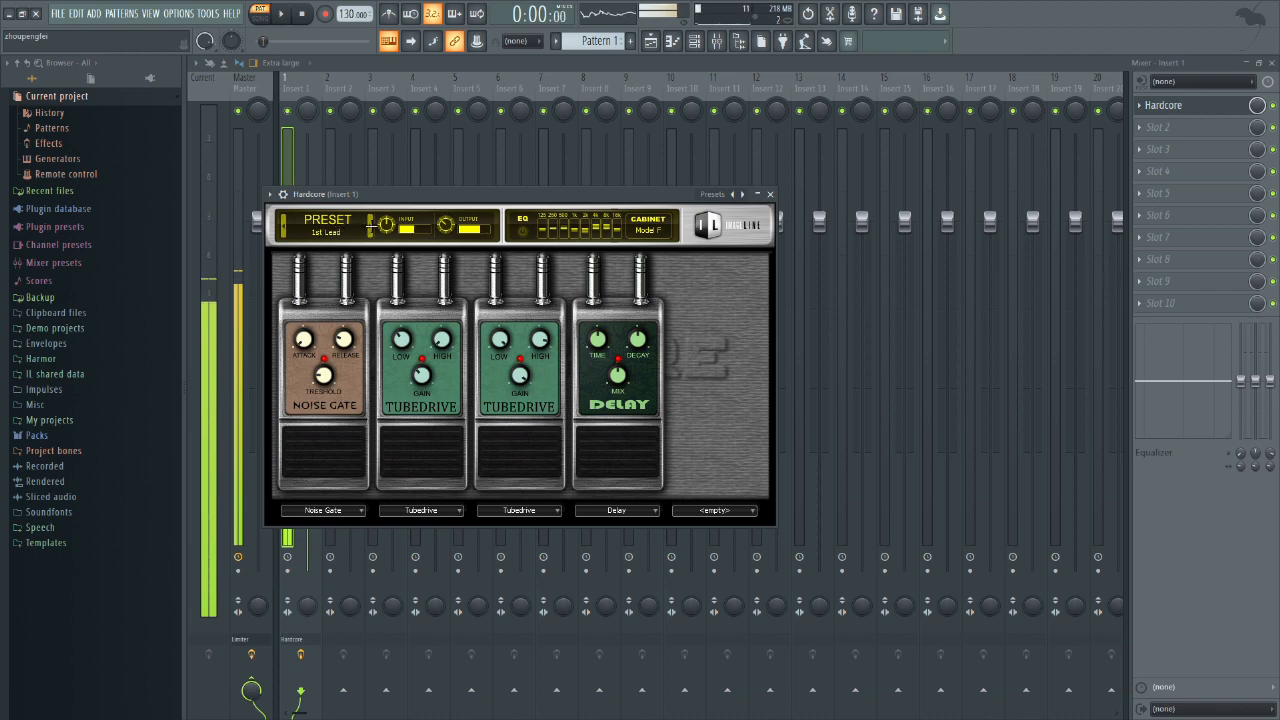
{"action": "key", "text": "space"}
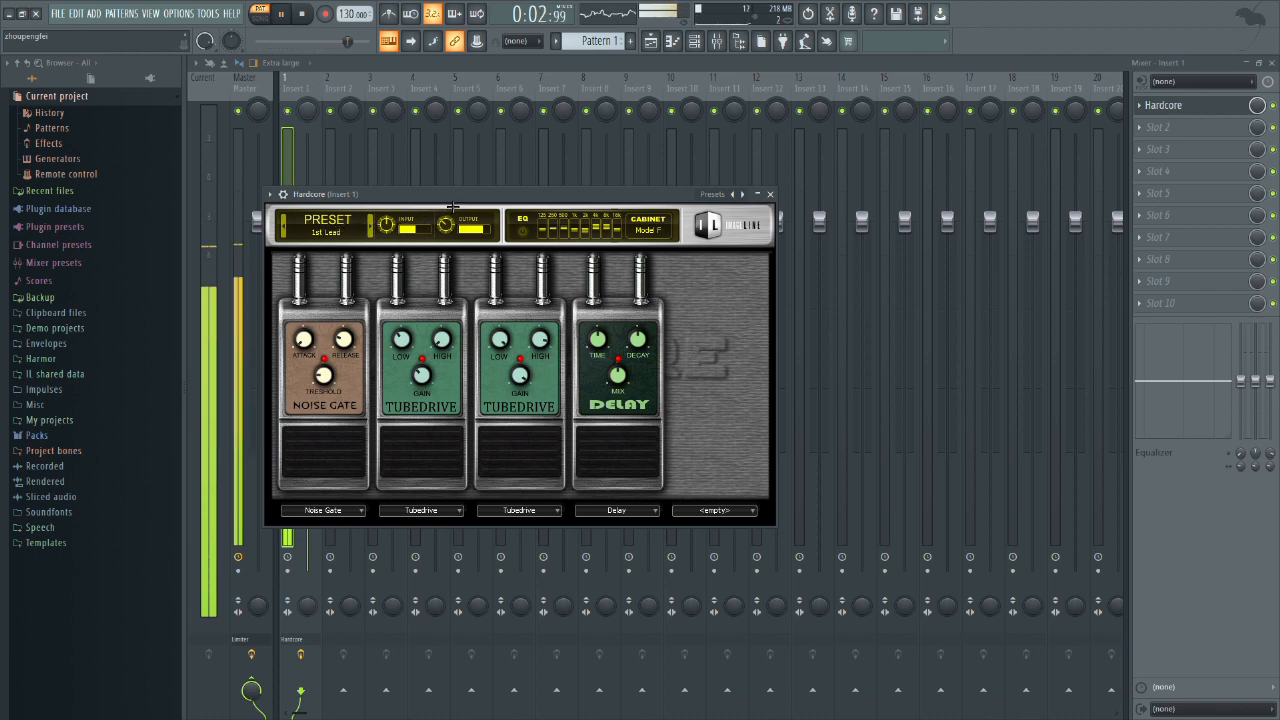
{"action": "key", "text": "space"}
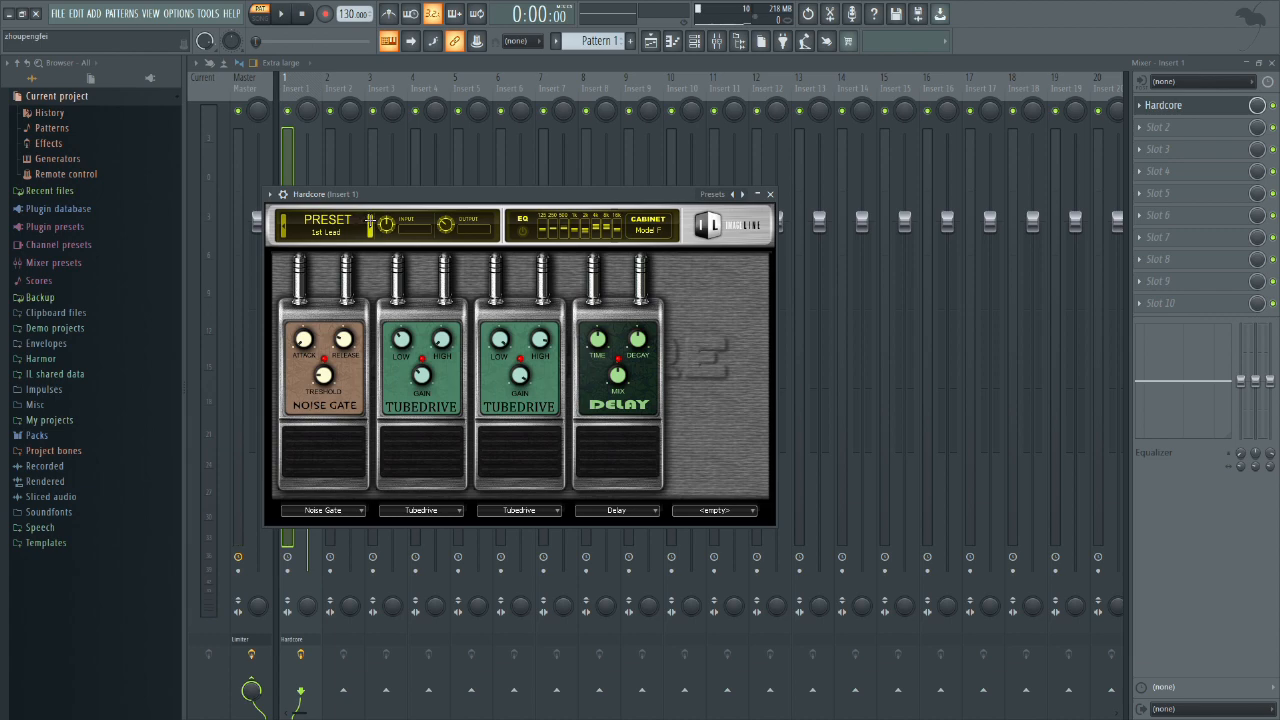
Step: Audition the pattern through Hardcore's 80s lead and AC-DC Rhythm FG presets
{"action": "left_click", "coordinate": [370, 221]}
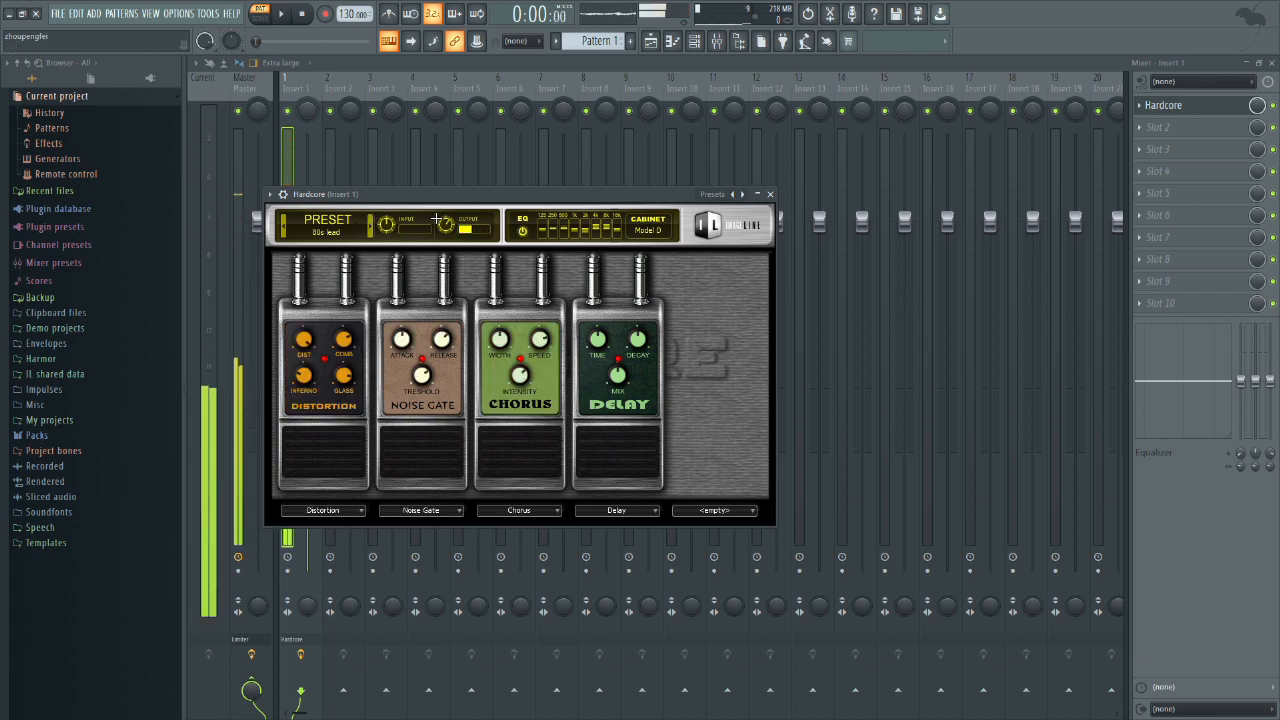
{"action": "left_click", "coordinate": [370, 221]}
{"action": "key", "text": "space"}
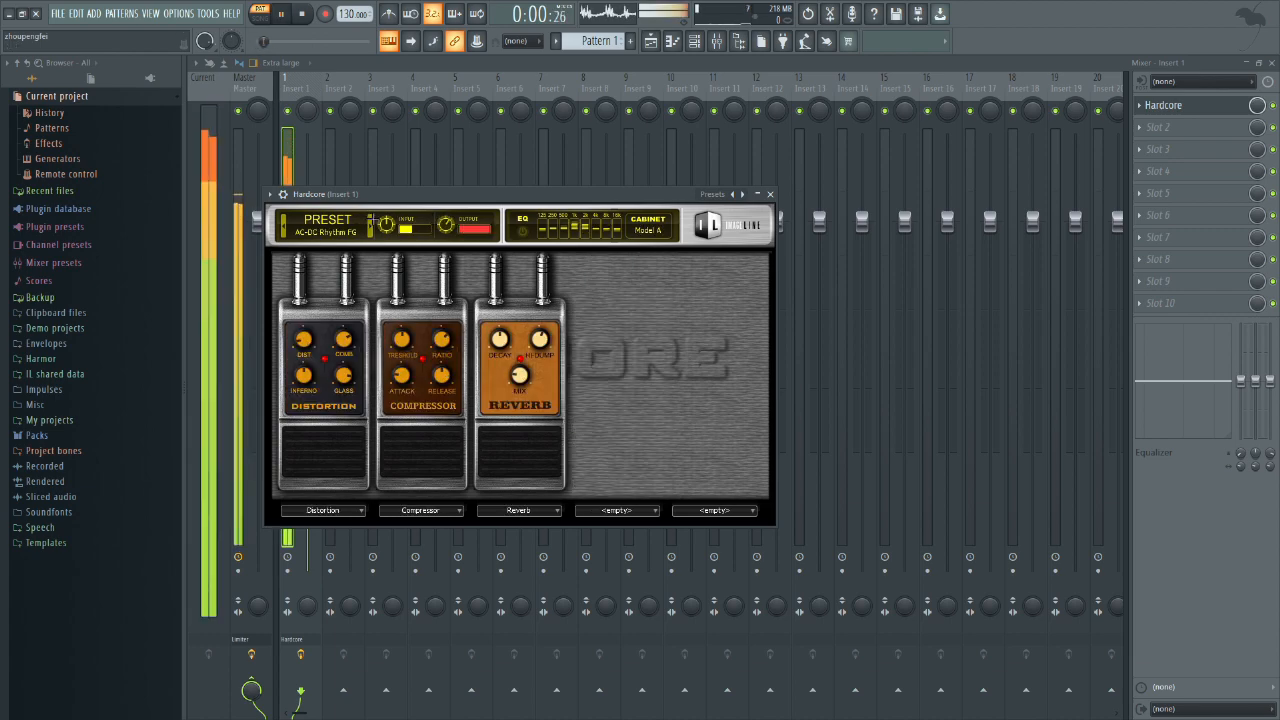
{"action": "key", "text": "space"}
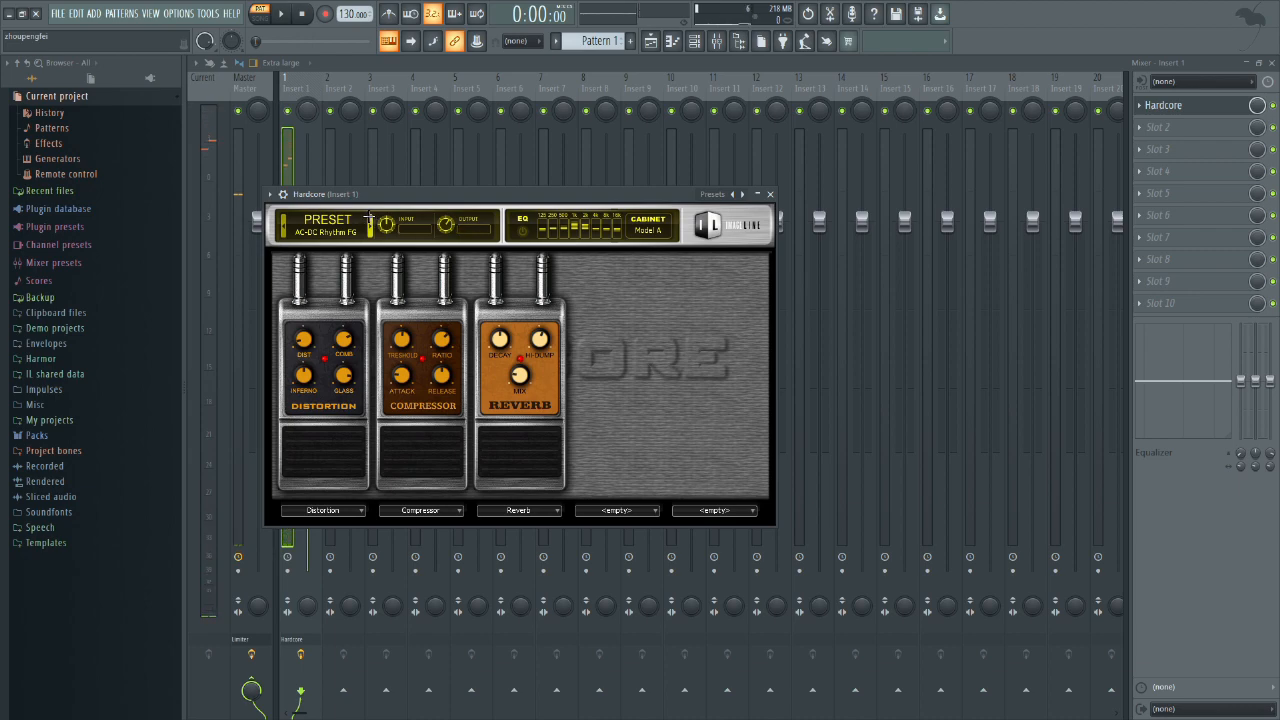
Step: Step on to Hardcore's Acid Rock XS and Alien Surfing Lead presets and listen to the pattern
{"action": "left_click", "coordinate": [370, 221]}
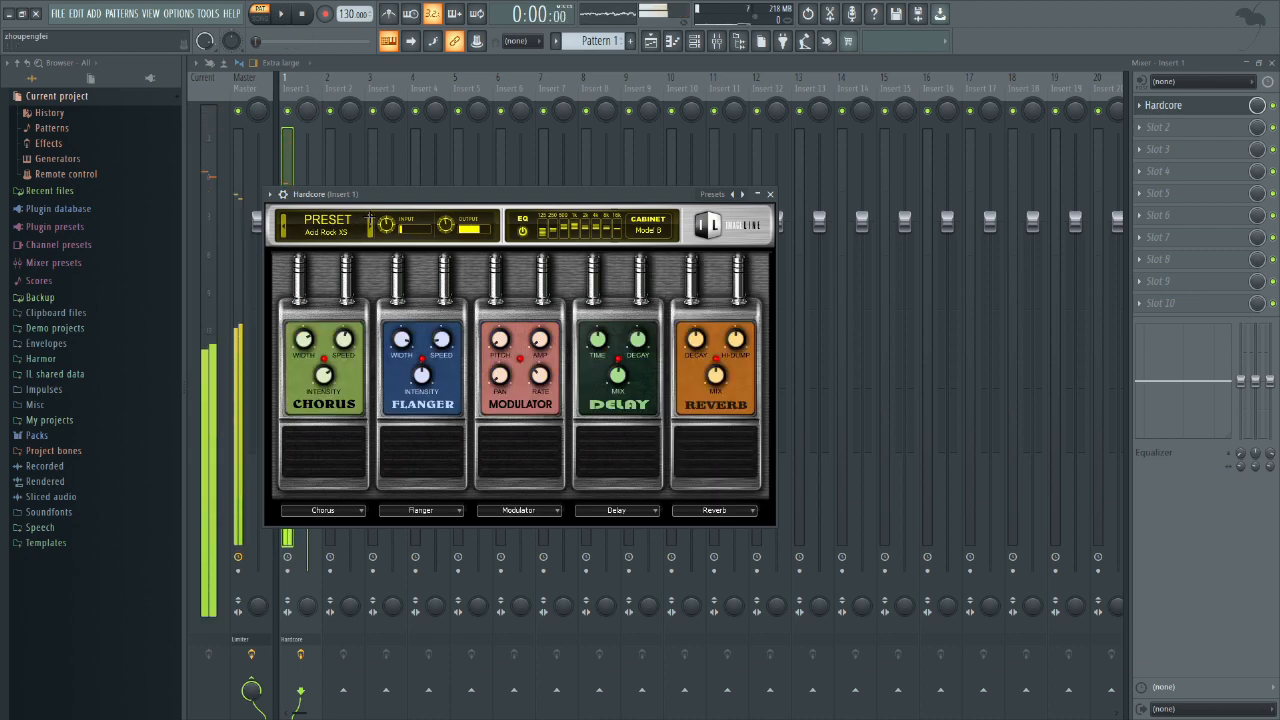
{"action": "left_click", "coordinate": [370, 221]}
{"action": "key", "text": "space"}
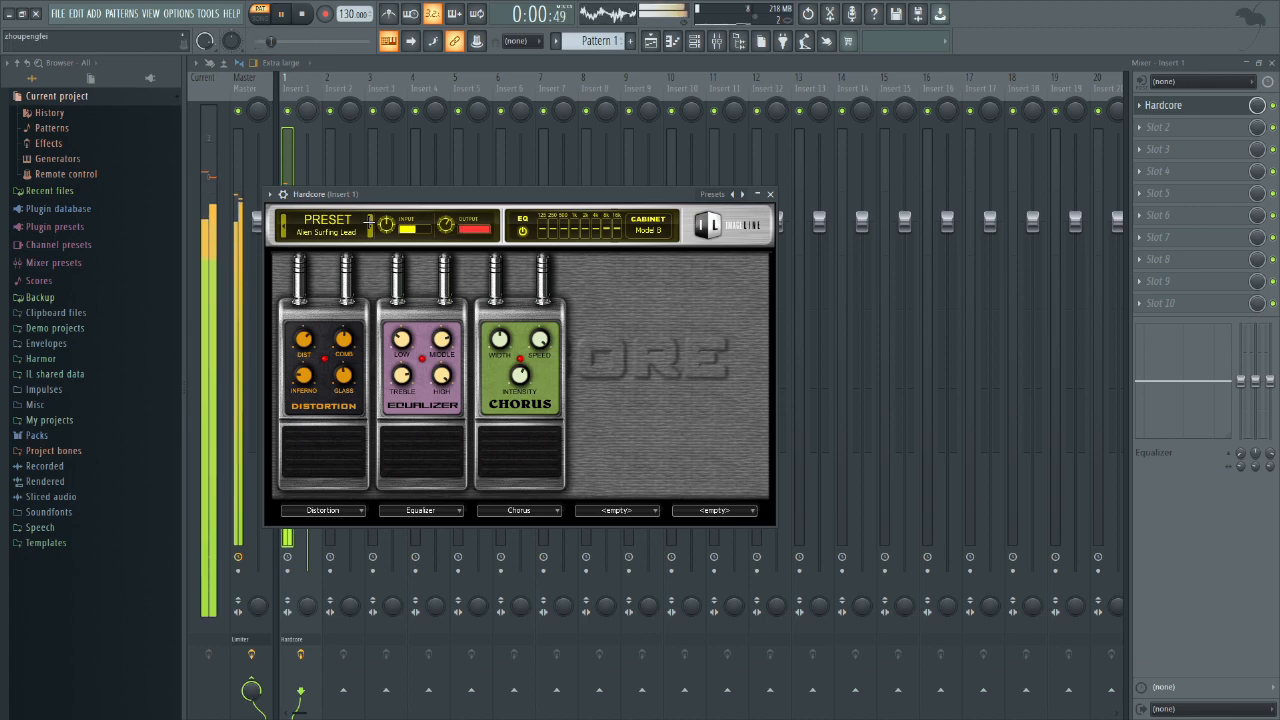
Step: Audition the pattern through Hardcore's Alien Surfing rhythm, Arpeggio Mode FG and Ballad Clean FG presets
{"action": "left_click", "coordinate": [370, 221]}
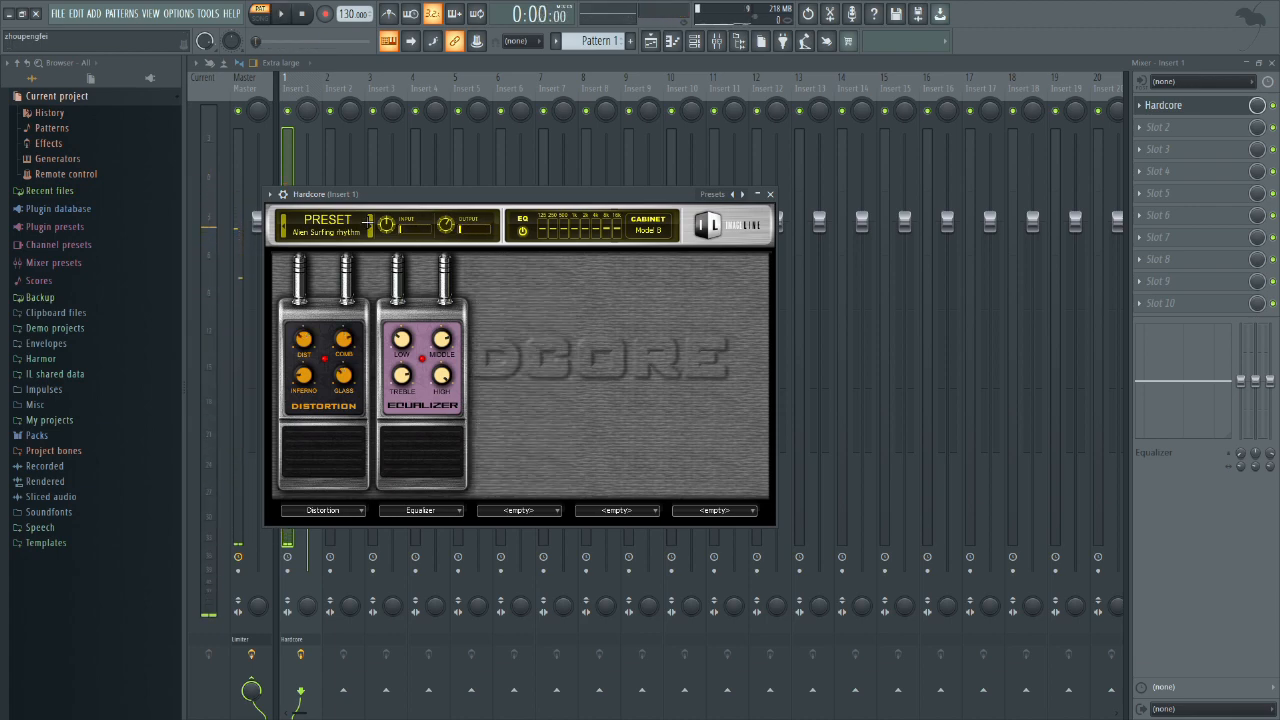
{"action": "left_click", "coordinate": [370, 221]}
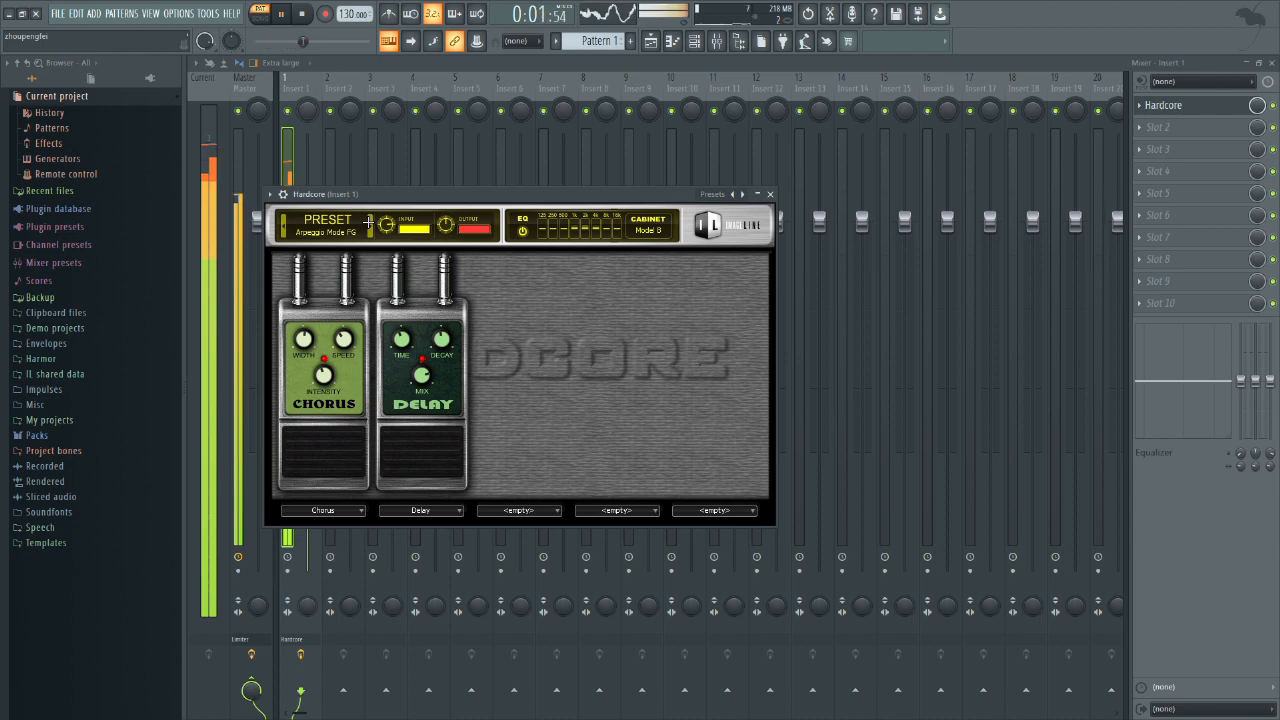
{"action": "key", "text": "space"}
{"action": "left_click", "coordinate": [370, 221]}
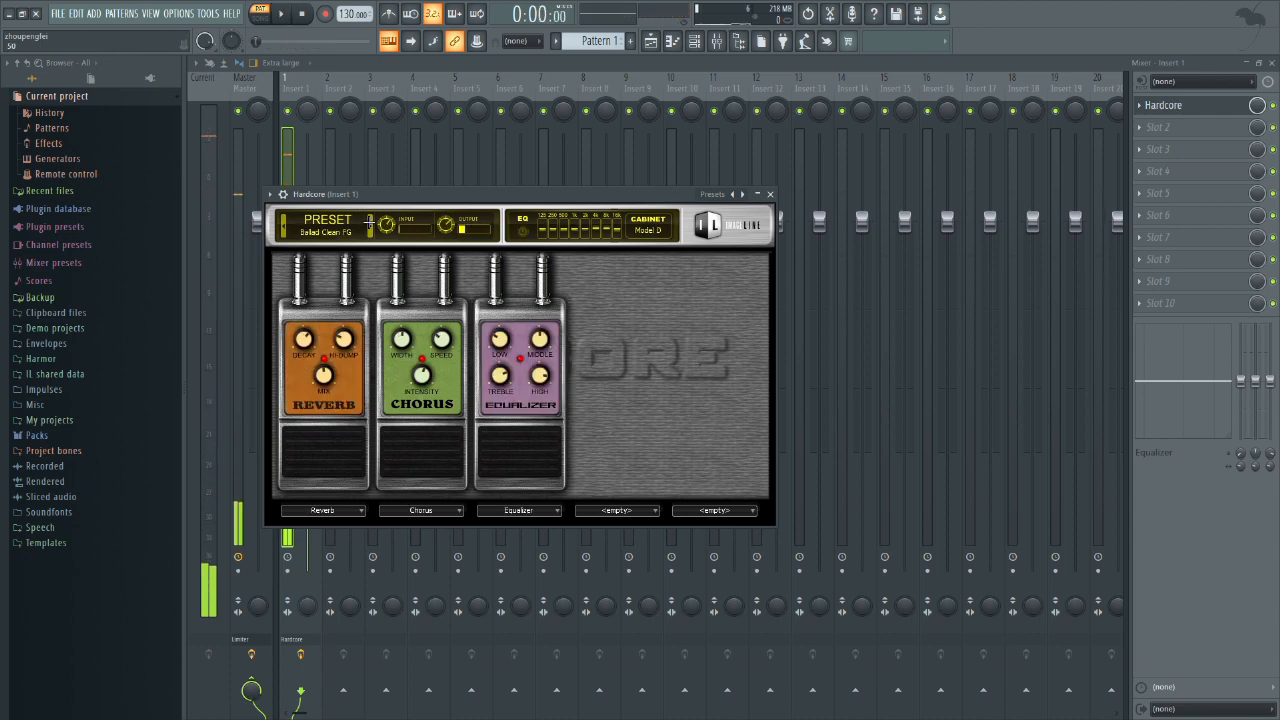
{"action": "key", "text": "space"}
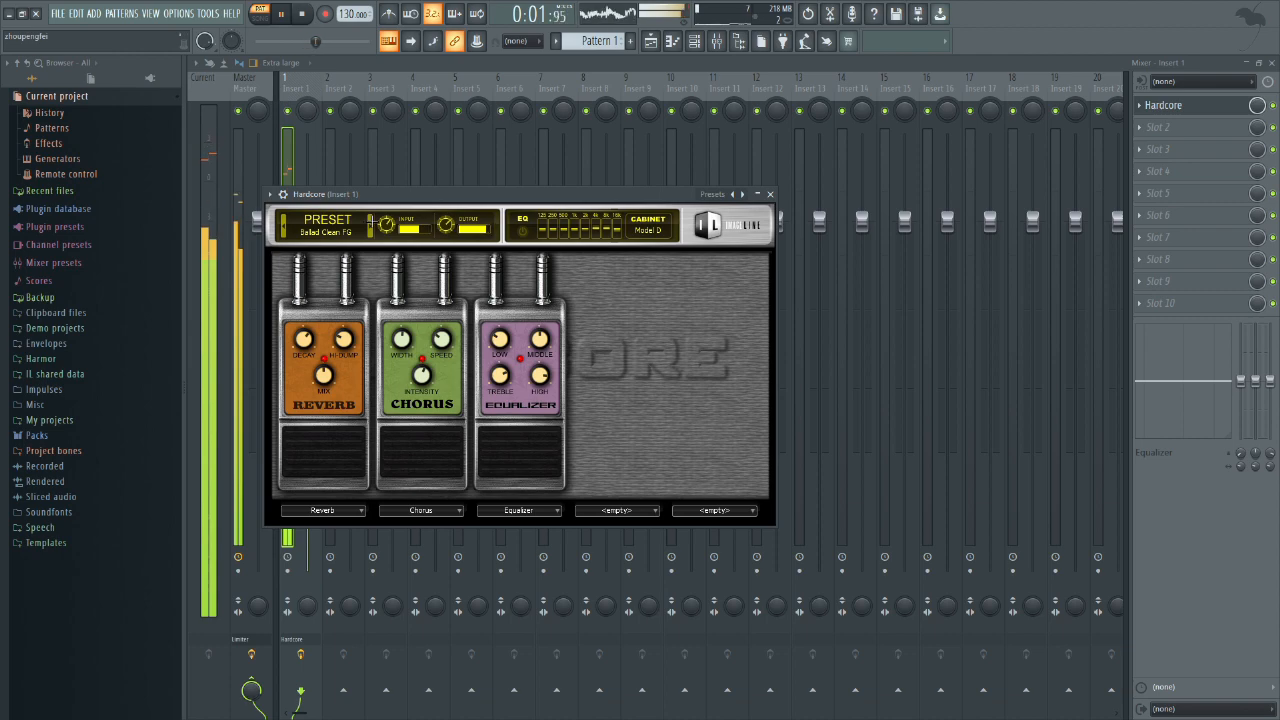
Step: Stop playback and reset Hardcore on Insert 1 to its default preset with no pedals loaded
{"action": "key", "text": "space"}
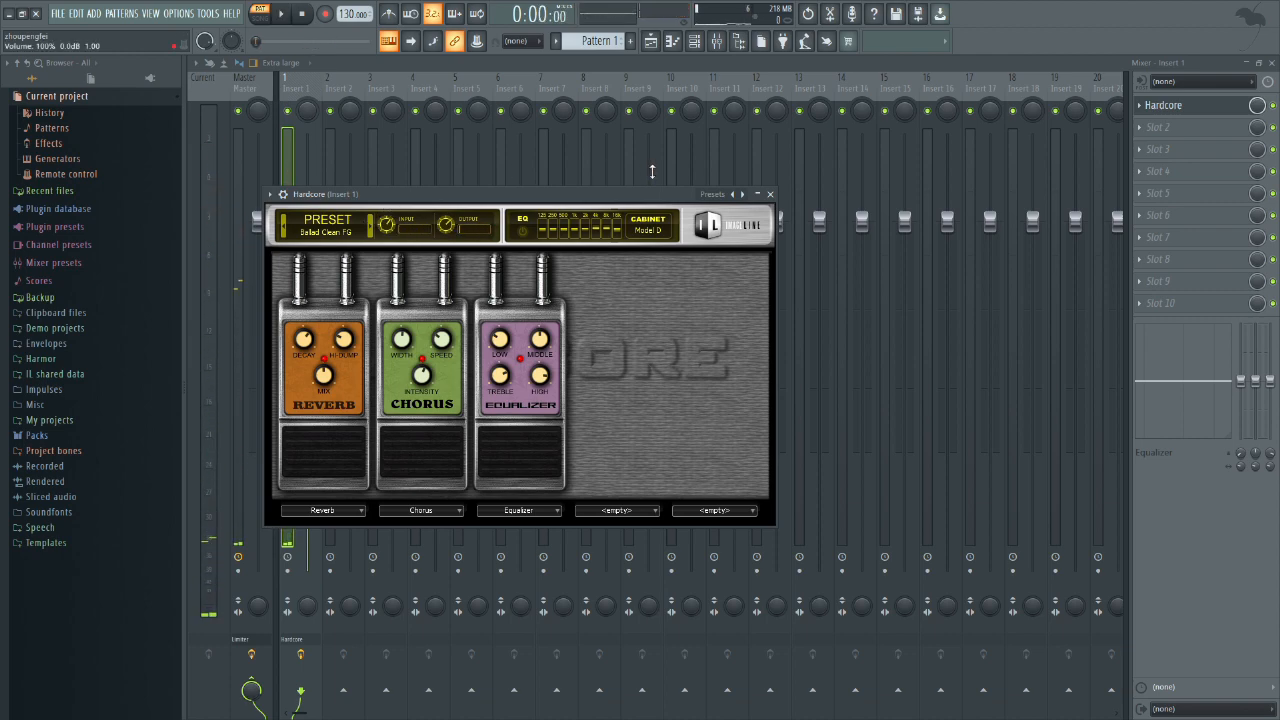
{"action": "left_click", "coordinate": [712, 194]}
{"action": "left_click", "coordinate": [737, 209]}
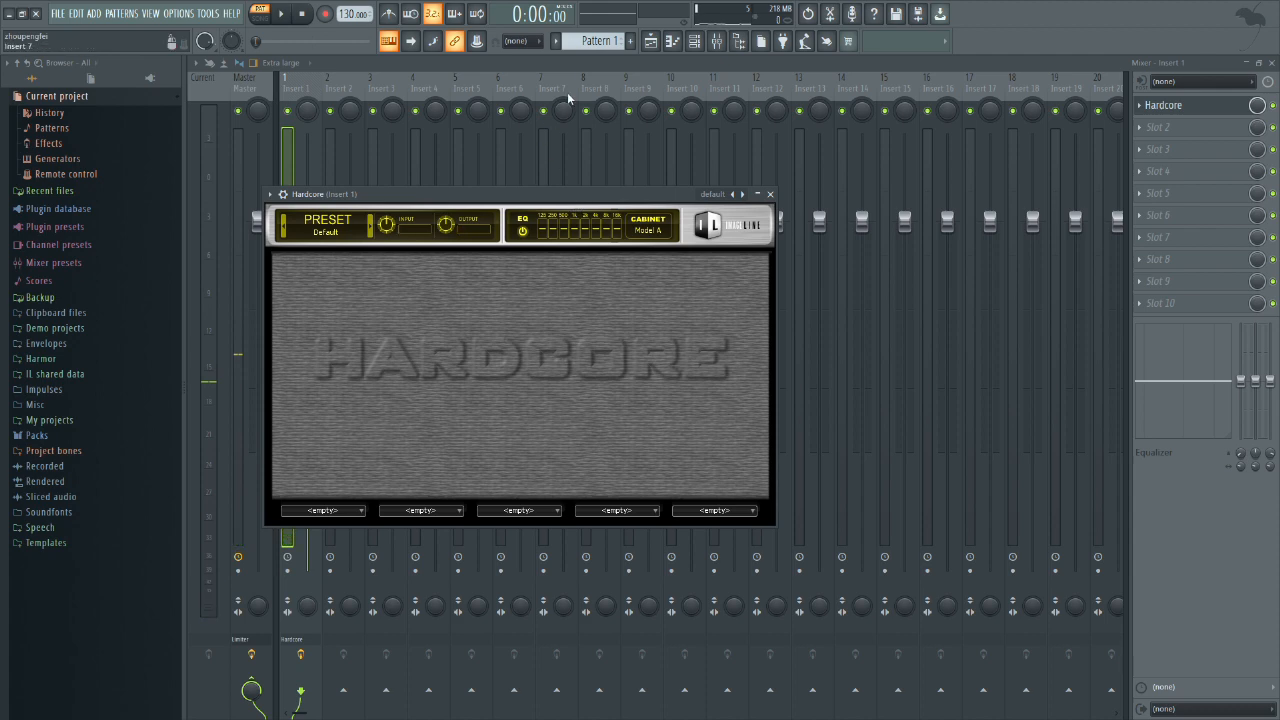
Step: Load Fruity parametric EQ 2 into effect slot 2 of Insert 1, after Hardcore
{"action": "left_click", "coordinate": [1158, 127]}
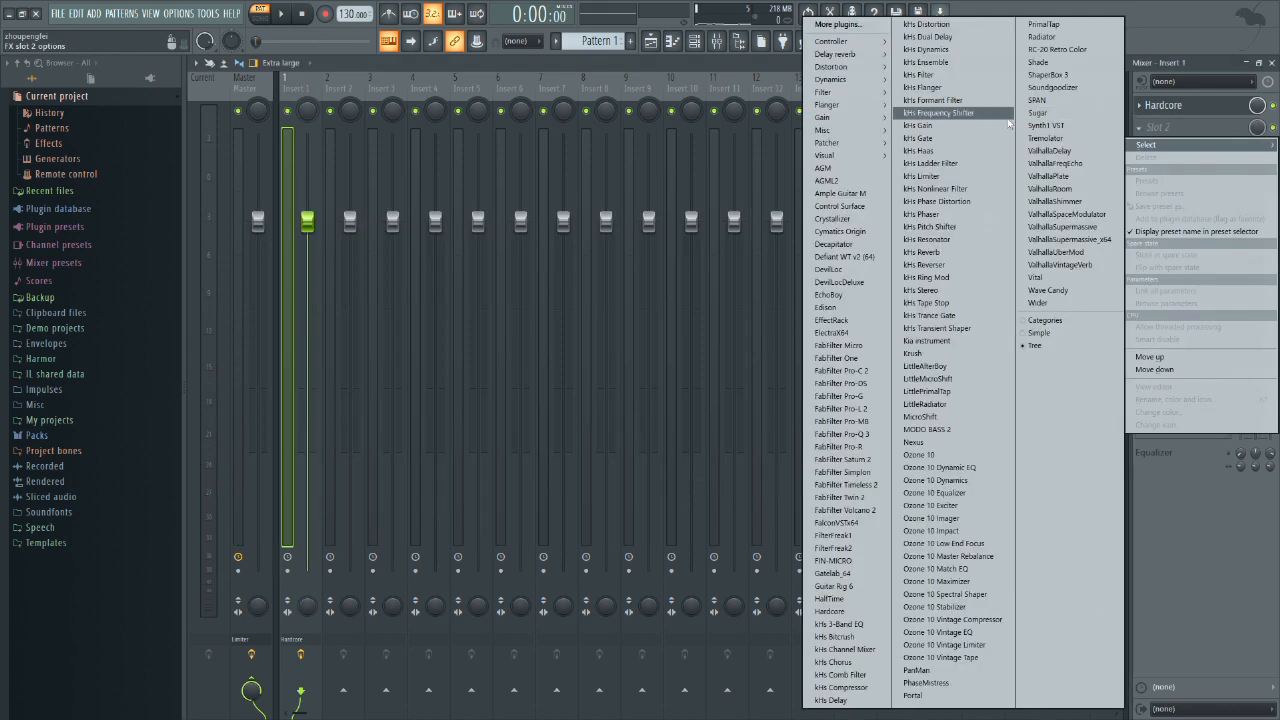
{"action": "mouse_move", "coordinate": [852, 92]}
{"action": "left_click", "coordinate": [755, 150]}
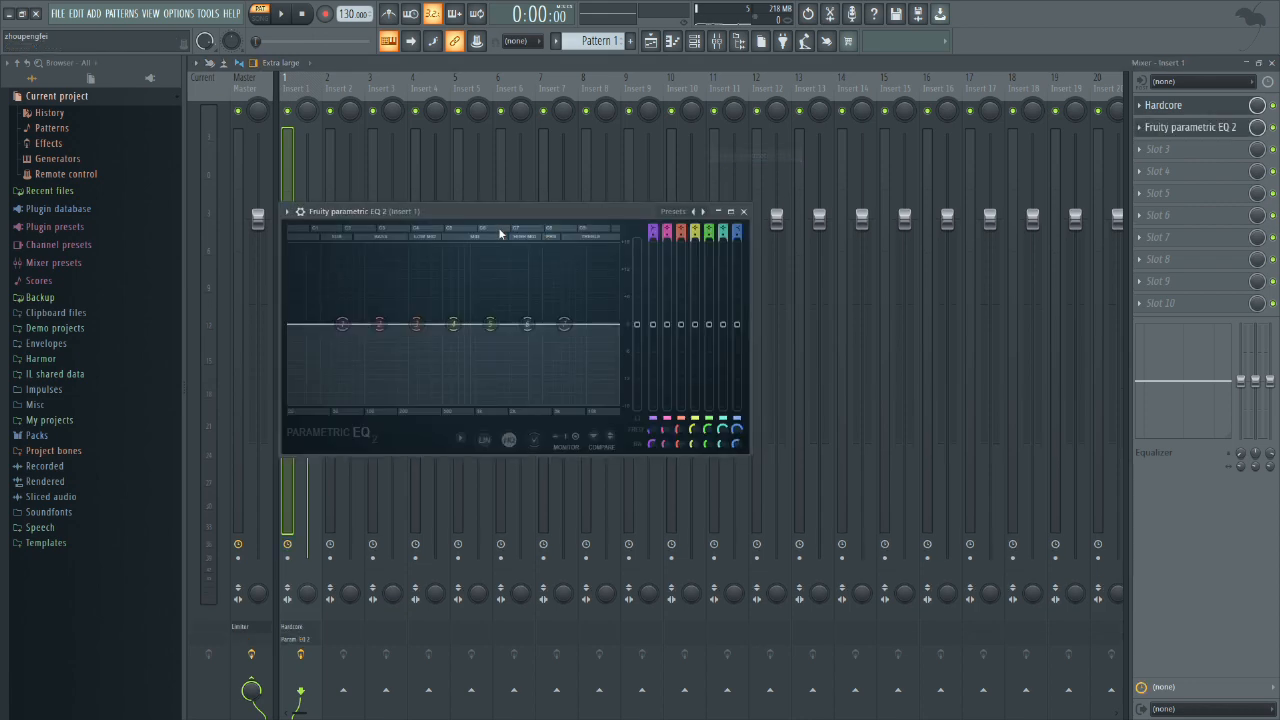
Step: Play the pattern through the default Hardcore and examine its spectrum in Fruity parametric EQ 2 beside the restored mixer window
{"action": "left_click", "coordinate": [1165, 106]}
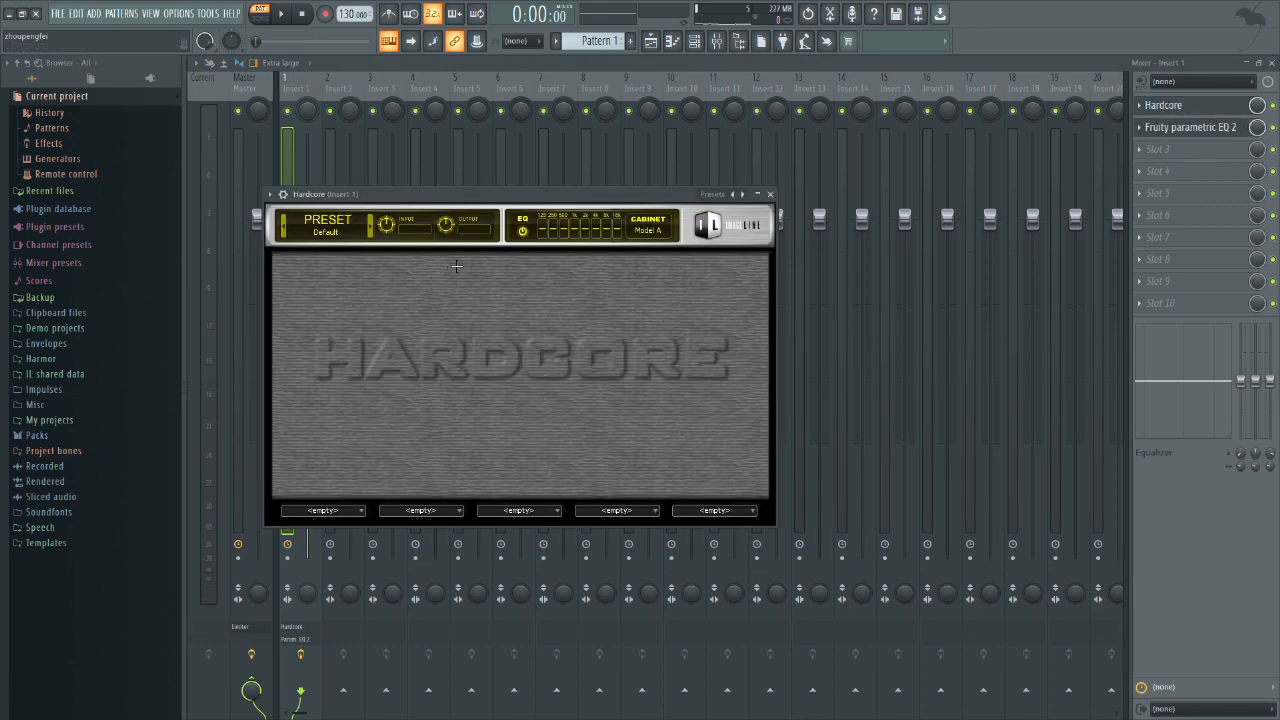
{"action": "left_click", "coordinate": [1218, 131]}
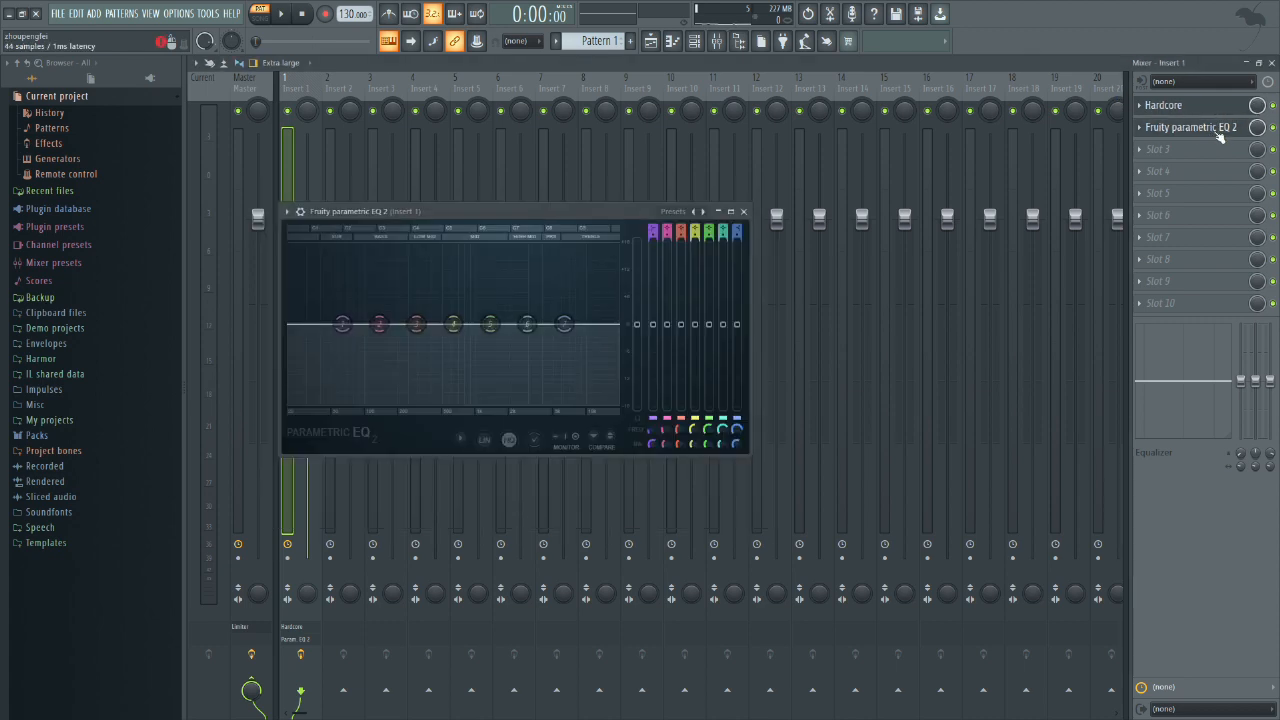
{"action": "key", "text": "space"}
{"action": "key", "text": "Escape"}
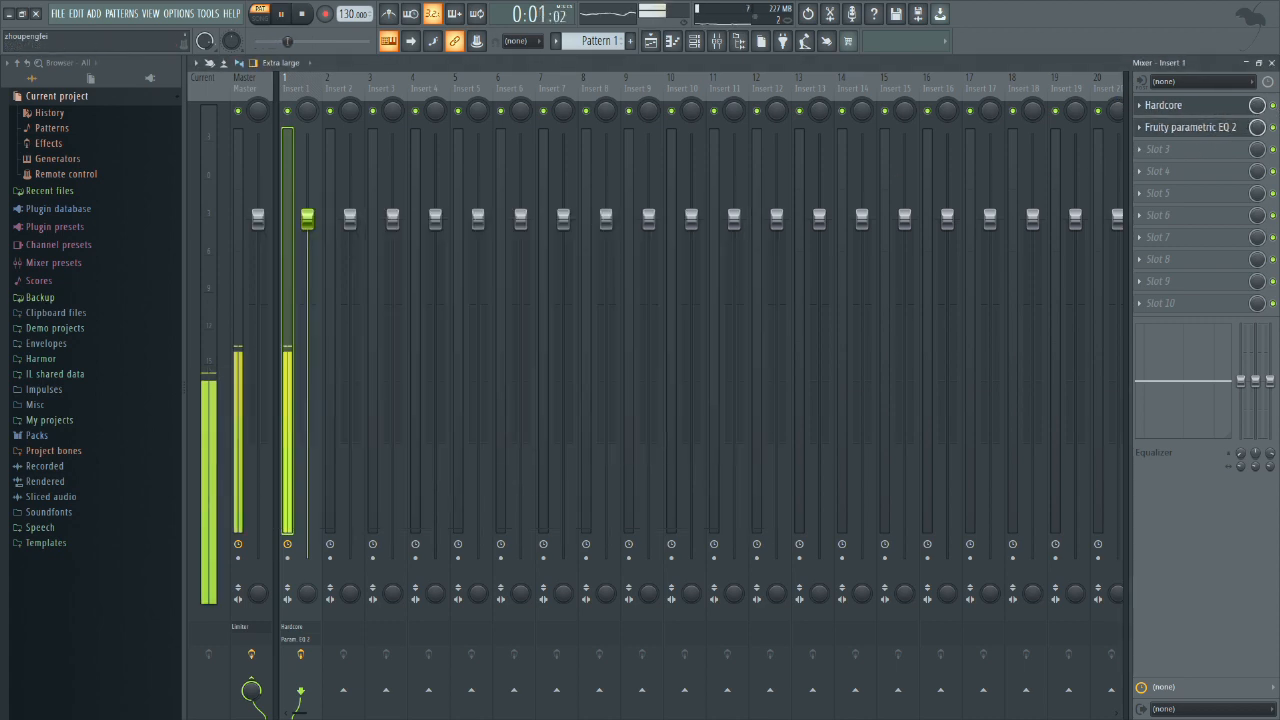
{"action": "left_click", "coordinate": [1259, 63]}
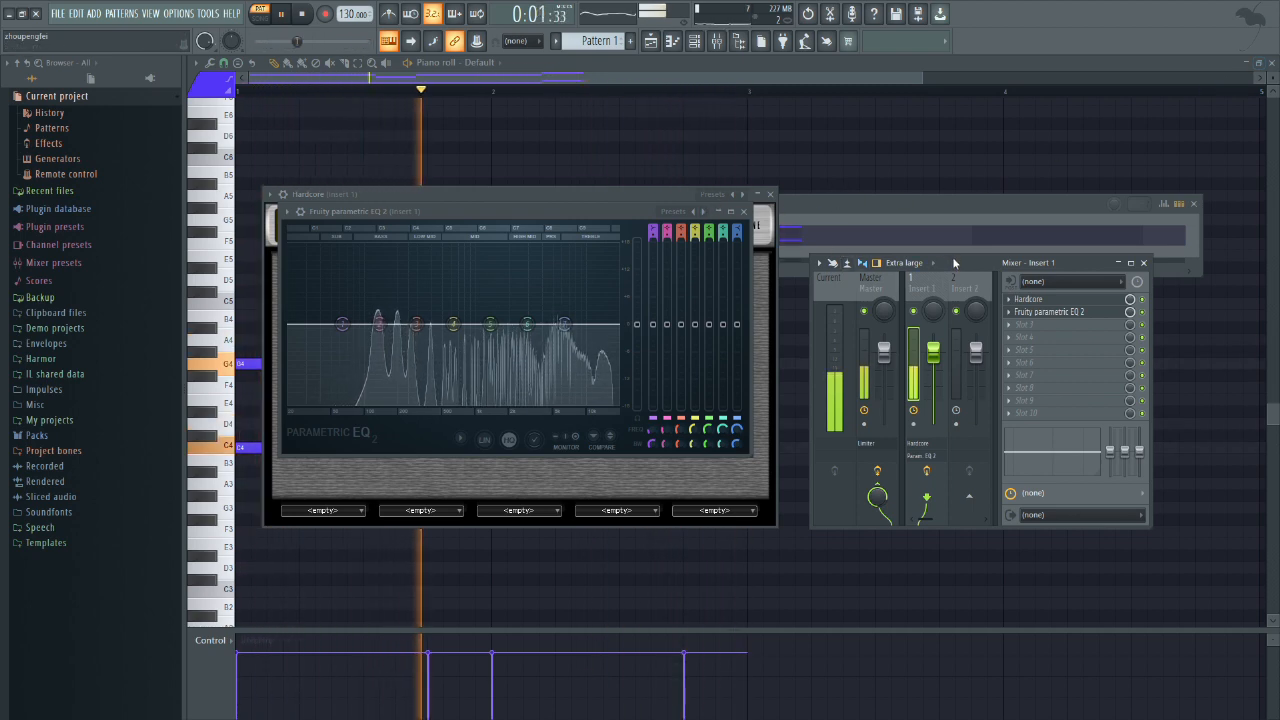
{"action": "left_click_drag", "start_coordinate": [954, 262], "coordinate": [964, 246]}
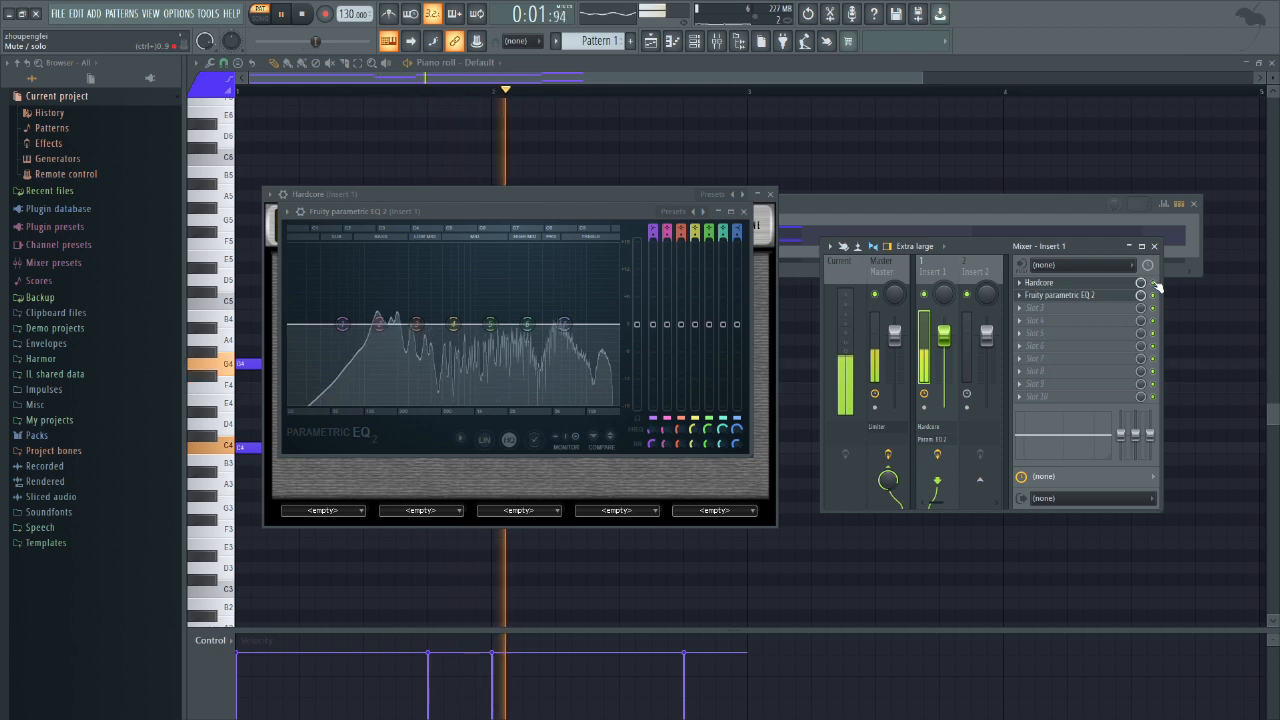
{"action": "key", "text": "space"}
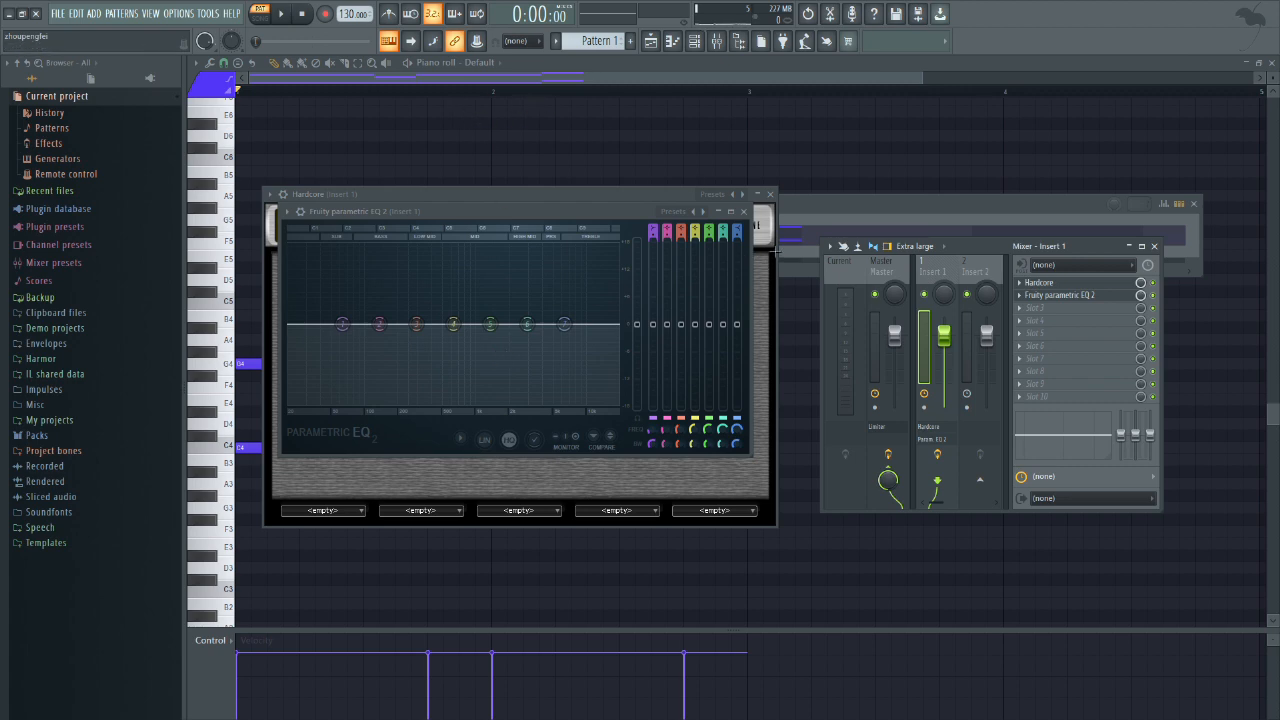
Step: Open the Harmor channel's pattern in the piano roll and delete its lower notes, the three C4s and the D4
{"action": "left_click", "coordinate": [800, 220]}
{"action": "left_click", "coordinate": [511, 234]}
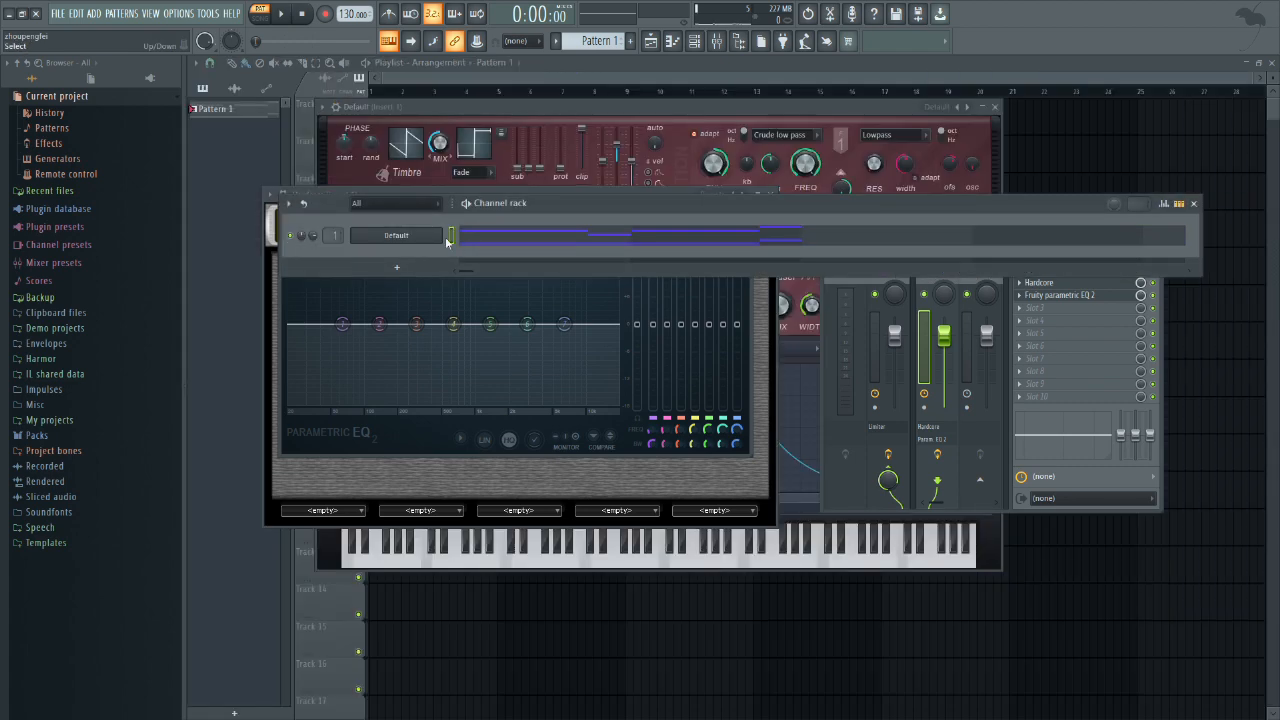
{"action": "left_click", "coordinate": [549, 131]}
{"action": "left_click", "coordinate": [316, 249]}
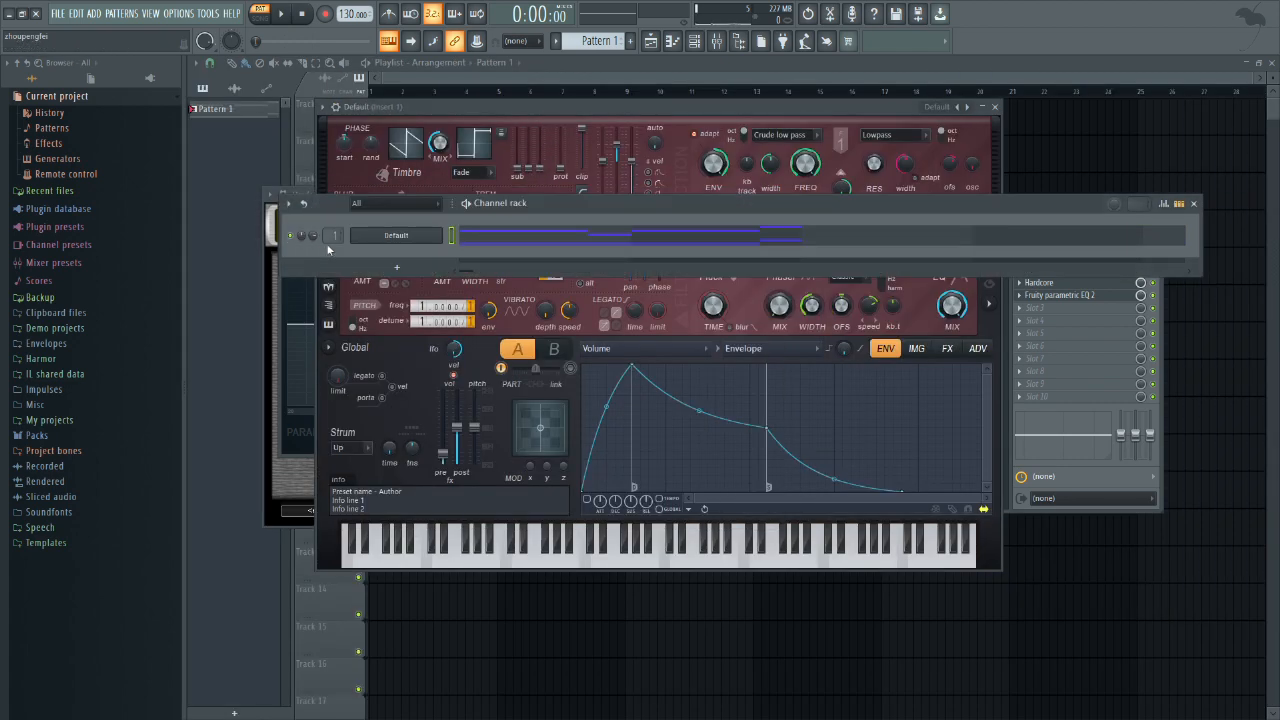
{"action": "left_click", "coordinate": [489, 245]}
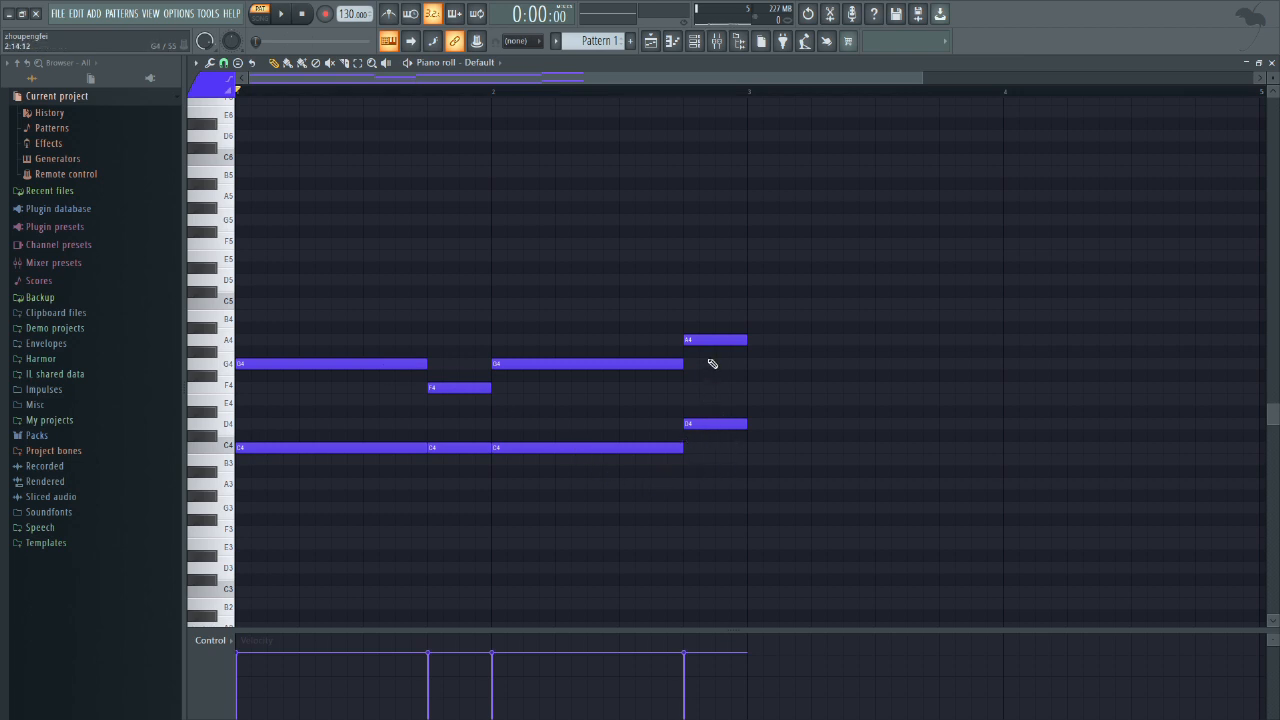
{"action": "right_click", "coordinate": [710, 423]}
{"action": "right_click", "coordinate": [591, 447]}
{"action": "right_click", "coordinate": [460, 447]}
{"action": "right_click", "coordinate": [330, 447]}
Step: Transpose all remaining notes down one octave and briefly audition the pattern
{"action": "left_click_drag", "start_coordinate": [810, 464], "coordinate": [284, 333]}
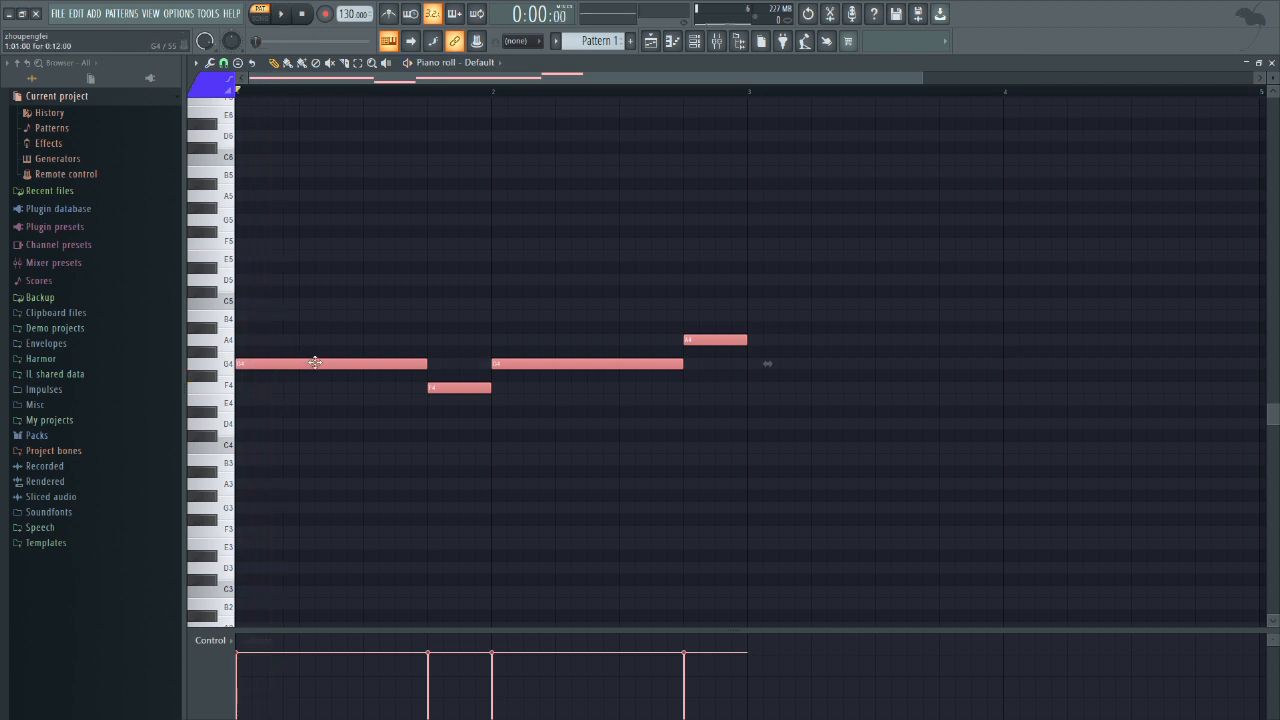
{"action": "key", "text": "ctrl+Down"}
{"action": "key", "text": "space"}
{"action": "key", "text": "space"}
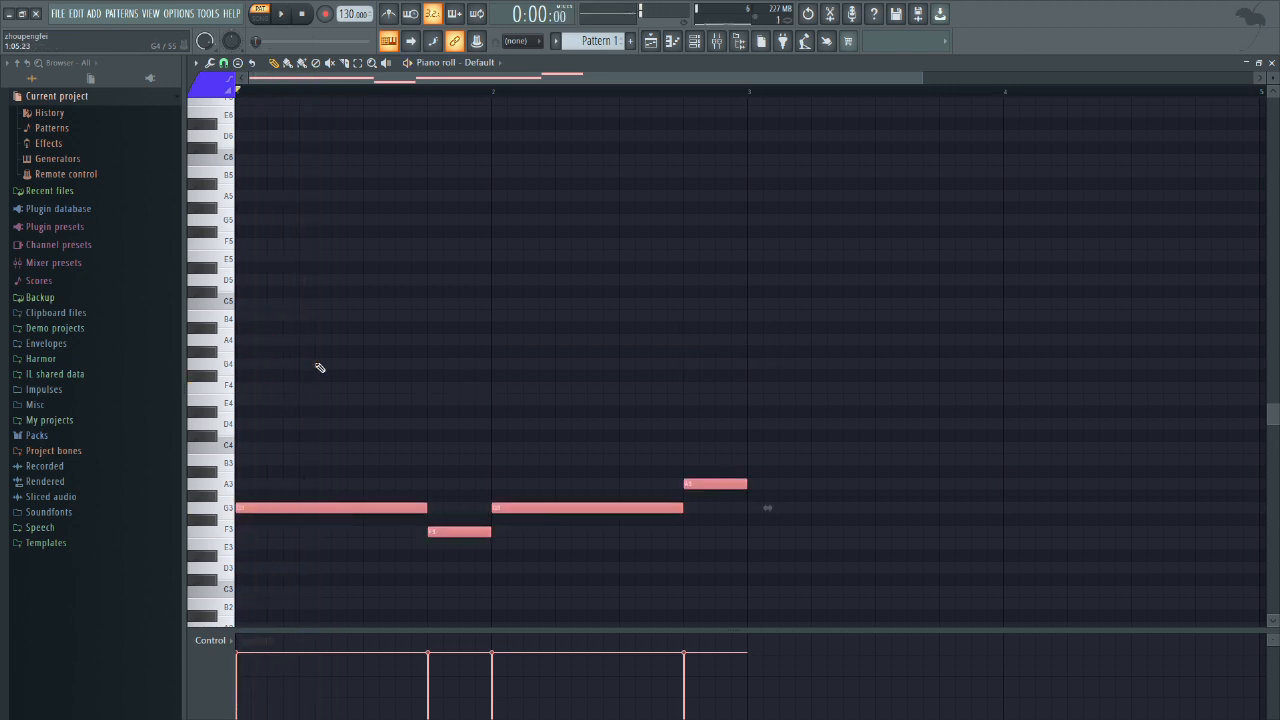
Step: Return to the full-size mixer and examine the lowered pattern's spectrum in Fruity parametric EQ 2 during playback
{"action": "key", "text": "F6"}
{"action": "key", "text": "F9"}
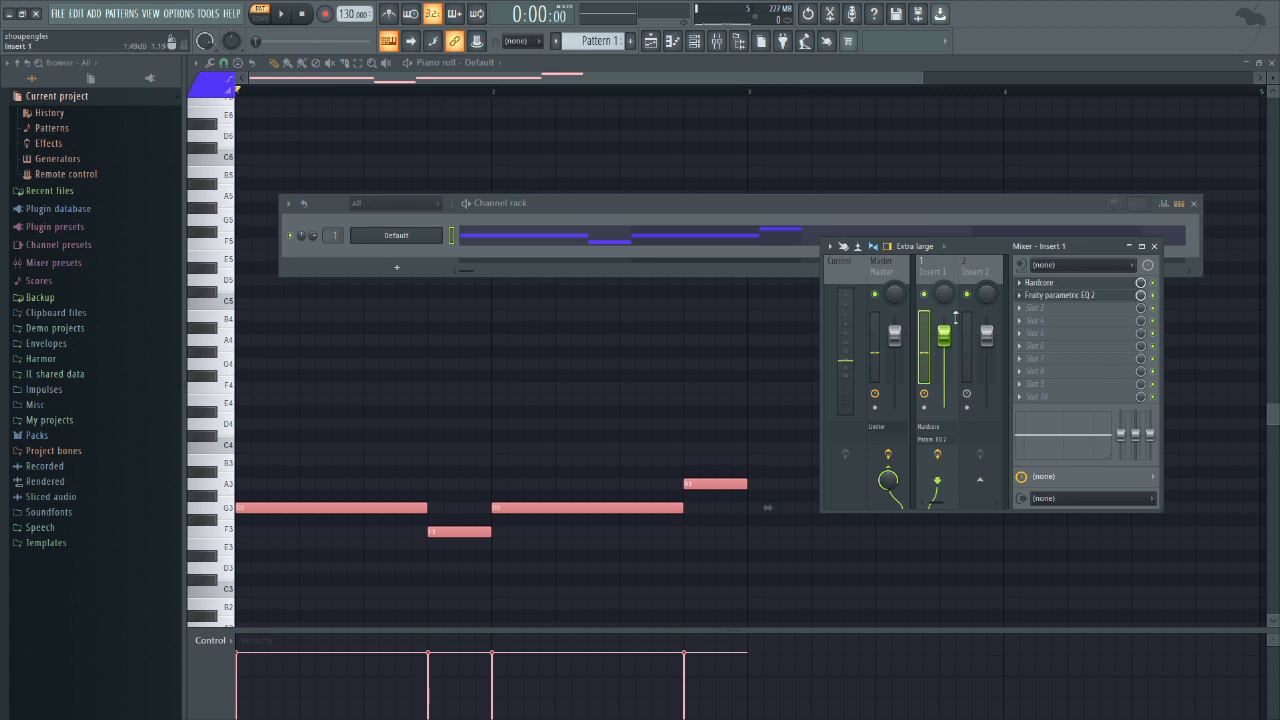
{"action": "left_click", "coordinate": [1141, 246]}
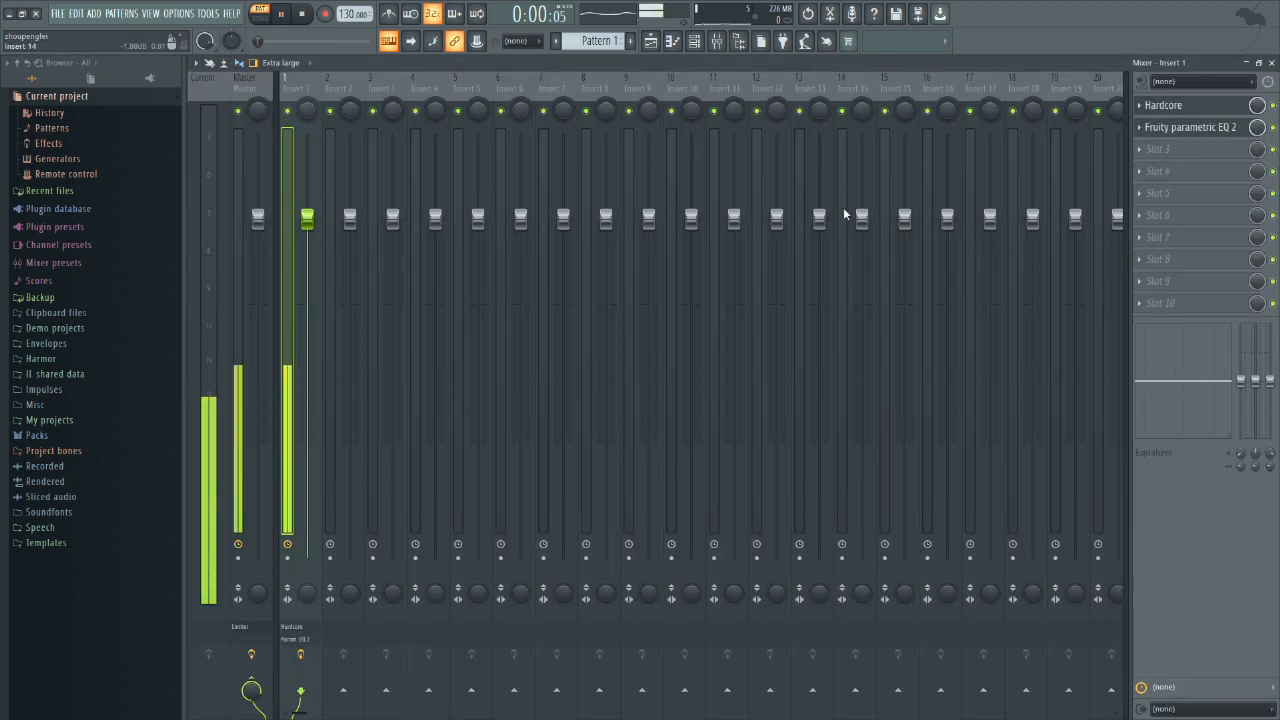
{"action": "left_click", "coordinate": [1212, 112]}
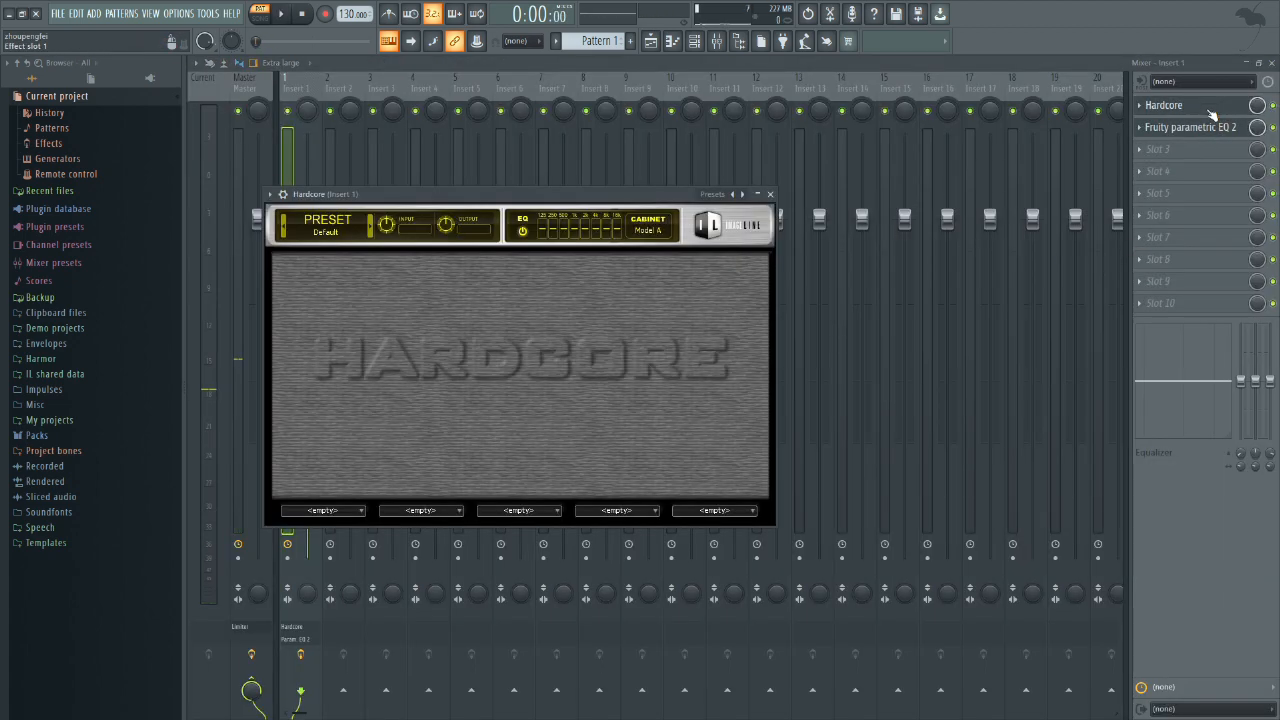
{"action": "left_click", "coordinate": [1212, 108]}
{"action": "left_click", "coordinate": [1210, 130]}
{"action": "key", "text": "space"}
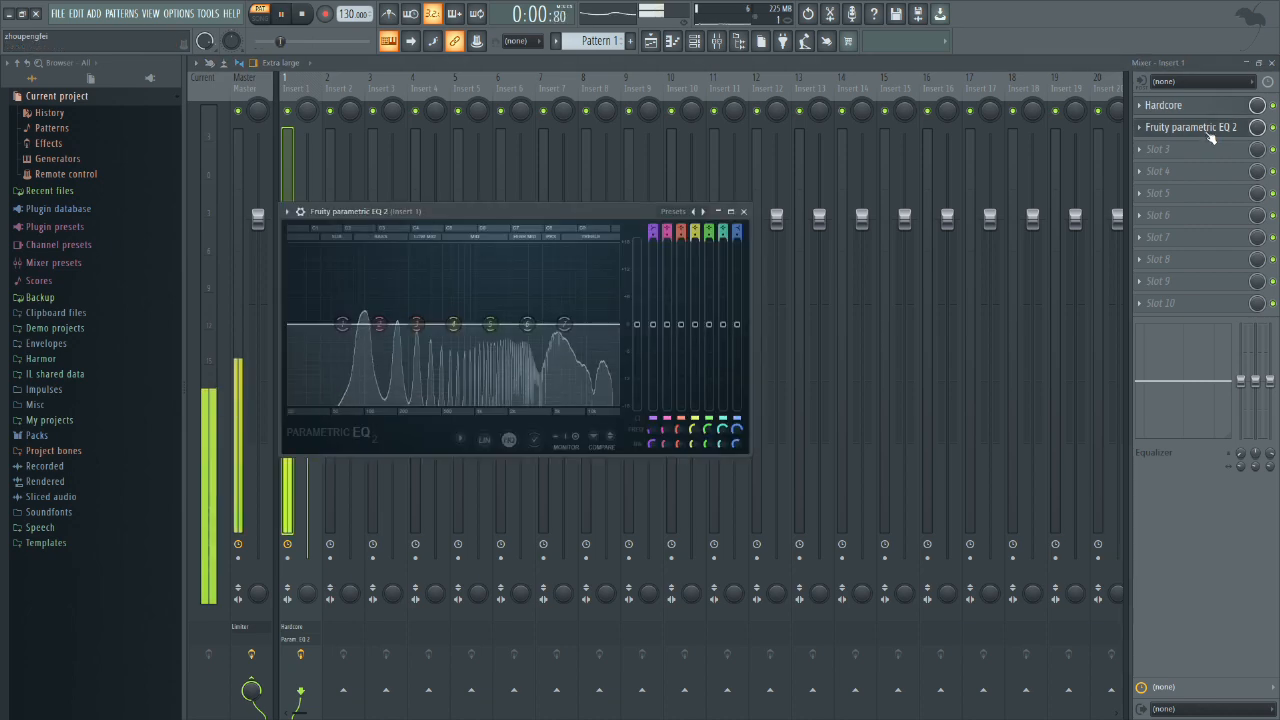
{"action": "key", "text": "space"}
Step: Change EQ band 7 to a low-pass filter and lower its cutoff to band 5's frequency while the pattern plays
{"action": "right_click", "coordinate": [566, 325]}
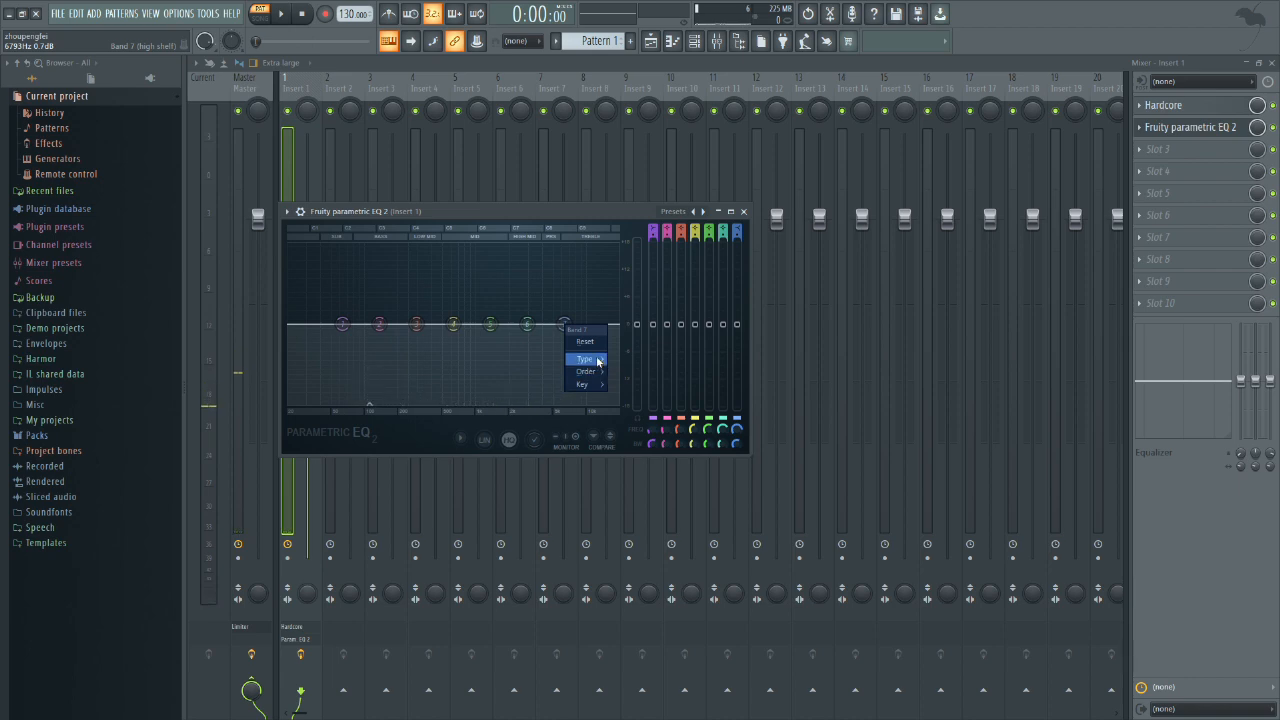
{"action": "mouse_move", "coordinate": [585, 358]}
{"action": "left_click", "coordinate": [620, 372]}
{"action": "key", "text": "space"}
{"action": "left_click_drag", "start_coordinate": [565, 325], "coordinate": [492, 324]}
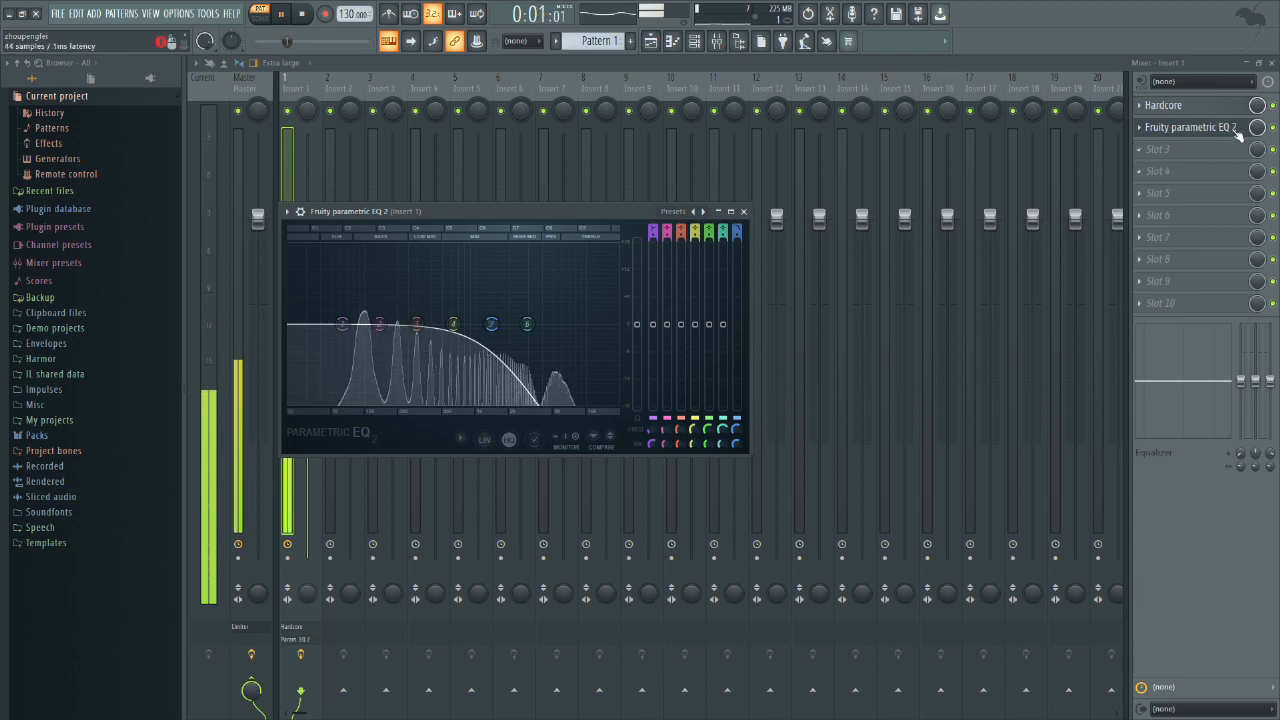
Step: Check the low-passed pattern while toggling Hardcore, and review the Hardcore and Fruity parametric EQ 2 settings with short playbacks
{"action": "left_click", "coordinate": [1274, 106]}
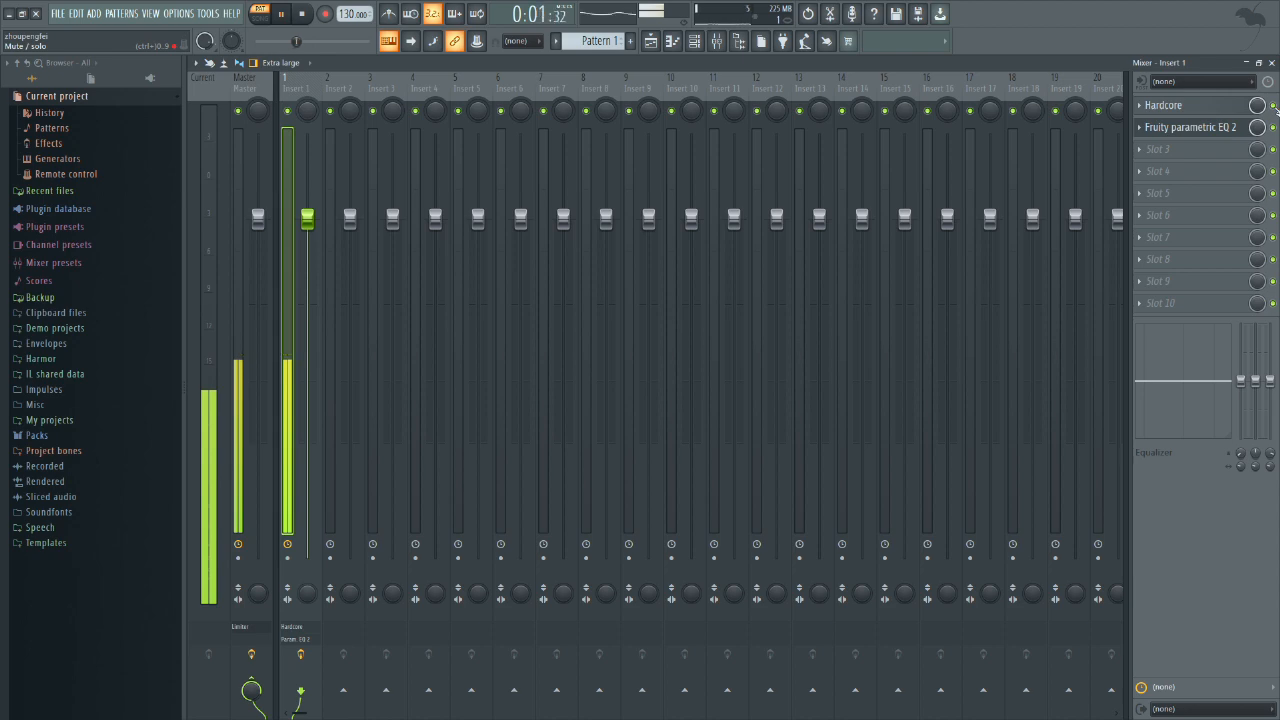
{"action": "key", "text": "space"}
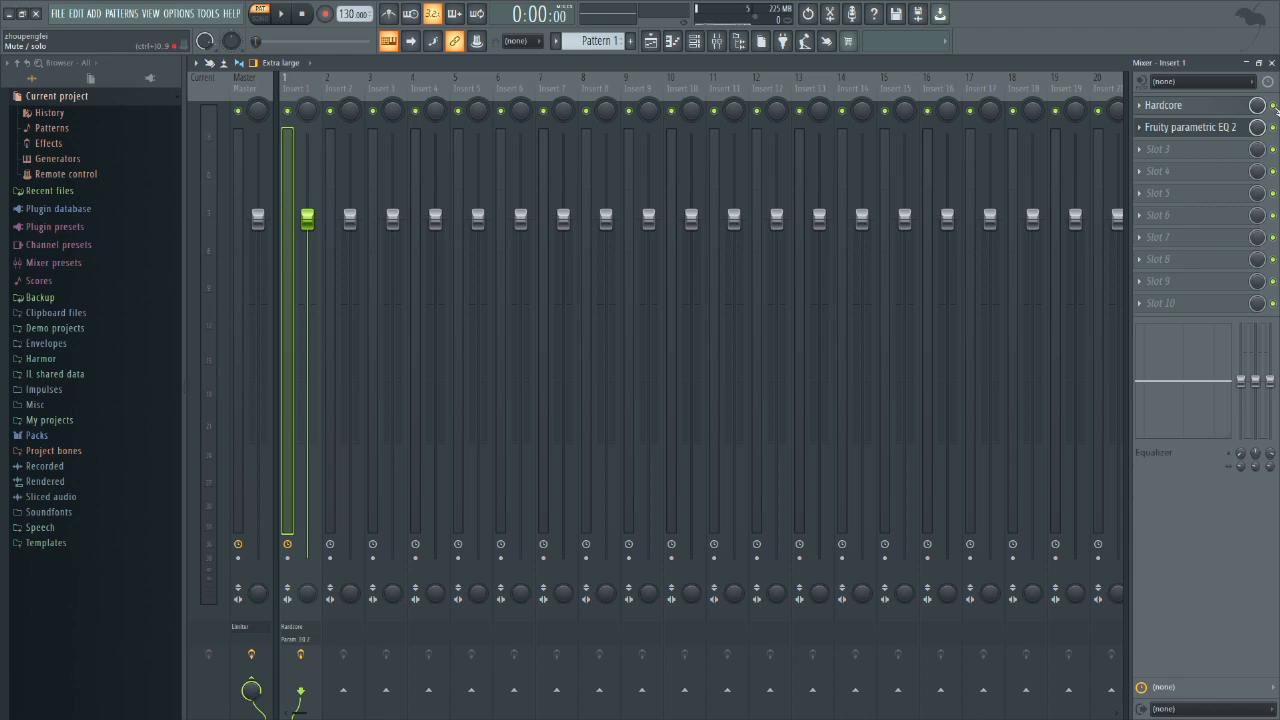
{"action": "left_click", "coordinate": [702, 44]}
{"action": "left_click", "coordinate": [1201, 108]}
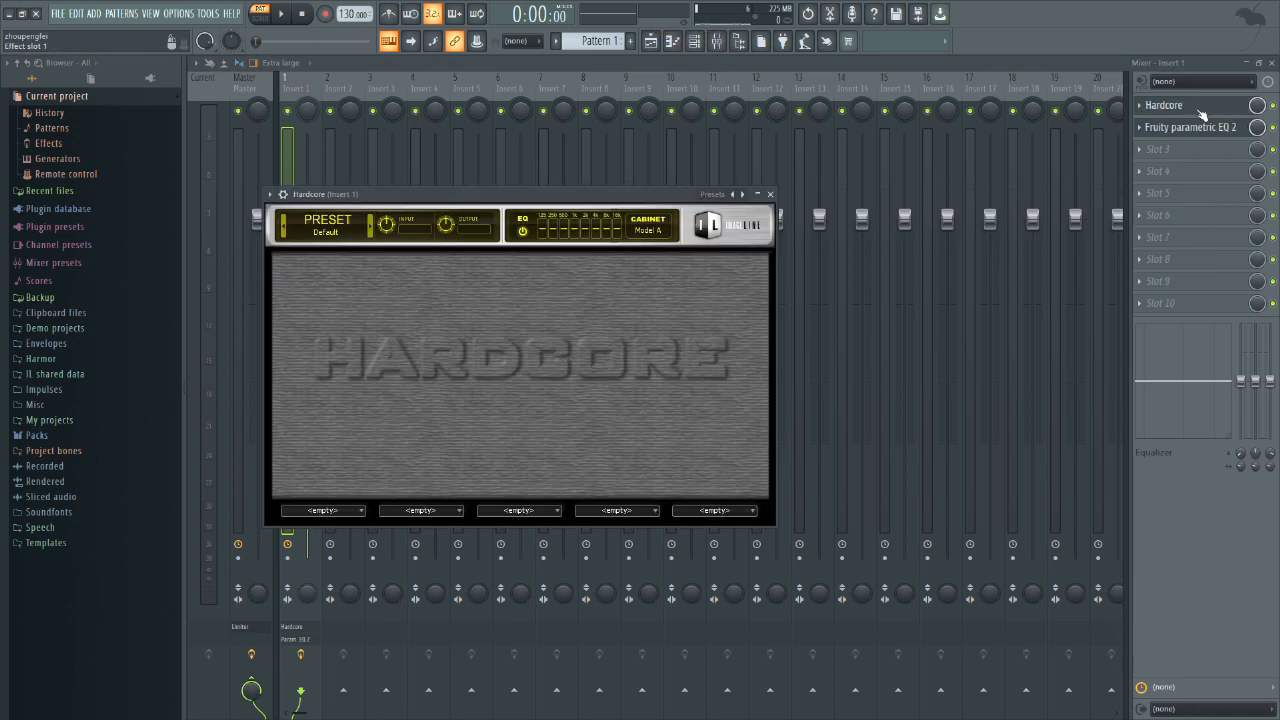
{"action": "left_click", "coordinate": [1201, 108]}
{"action": "left_click", "coordinate": [1190, 127]}
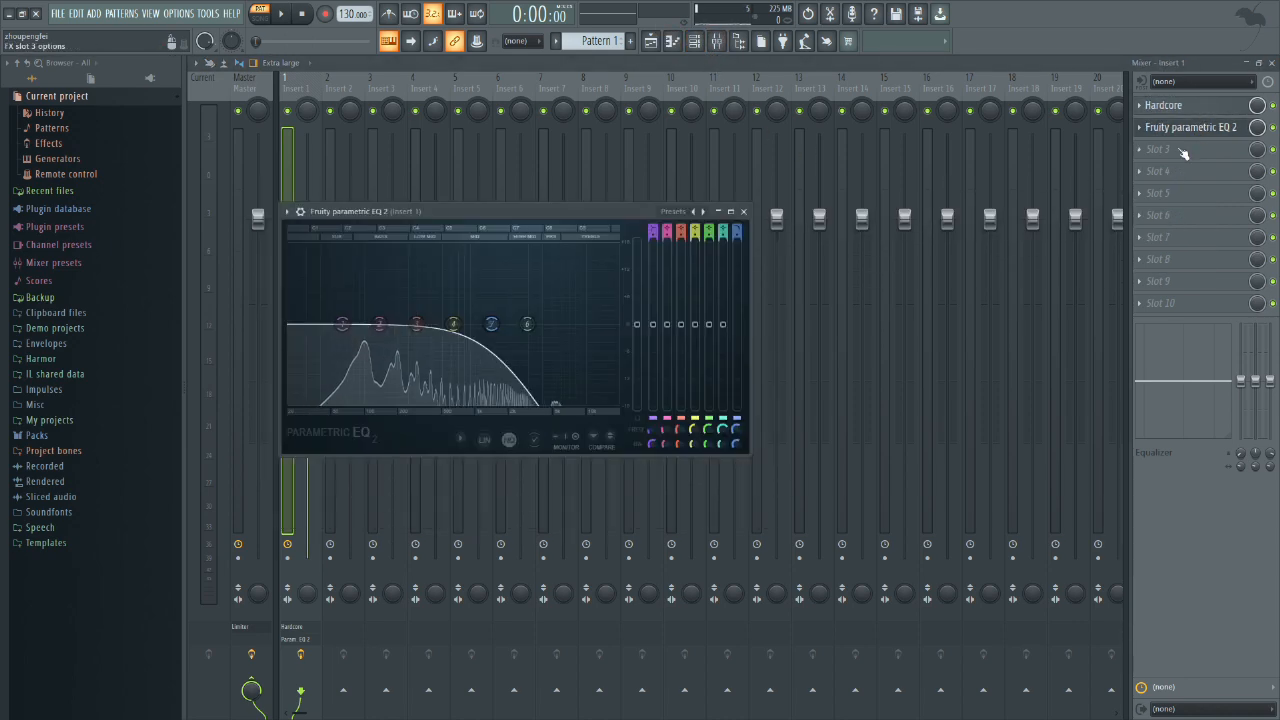
{"action": "key", "text": "space"}
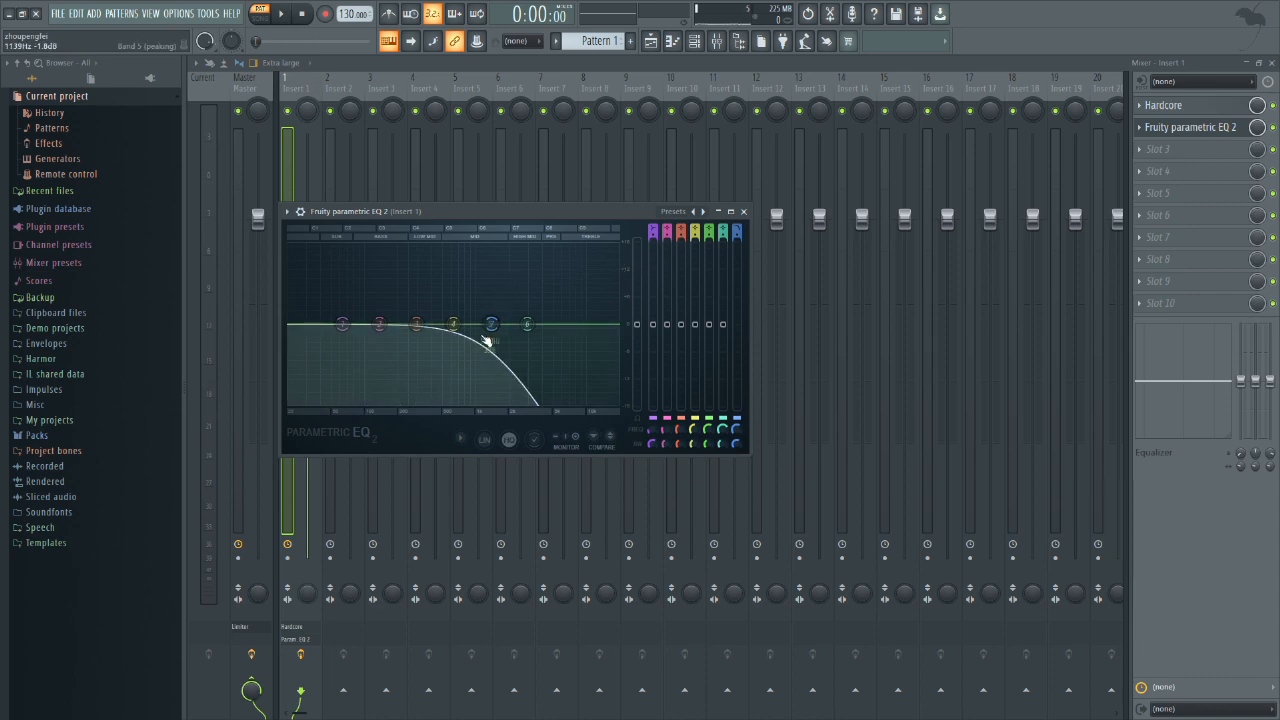
{"action": "key", "text": "space"}
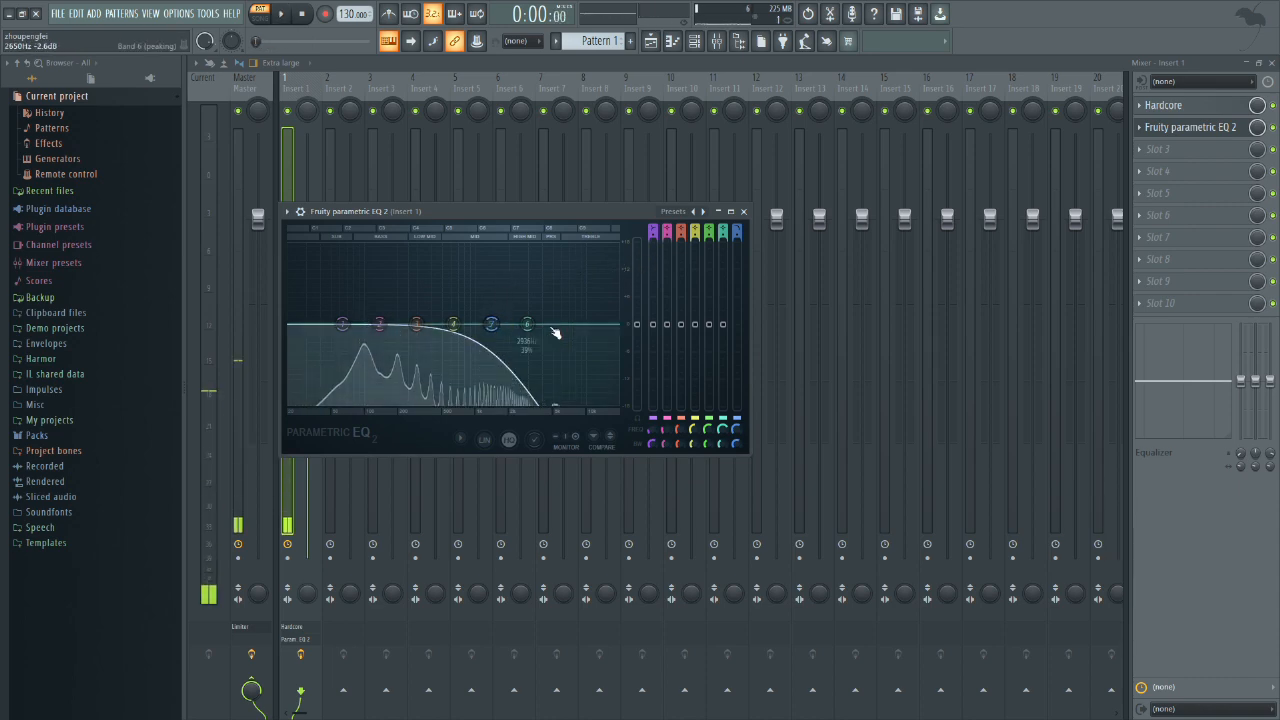
Step: Reset Fruity parametric EQ 2 on Insert 1 to its Default preset
{"action": "left_click", "coordinate": [743, 211]}
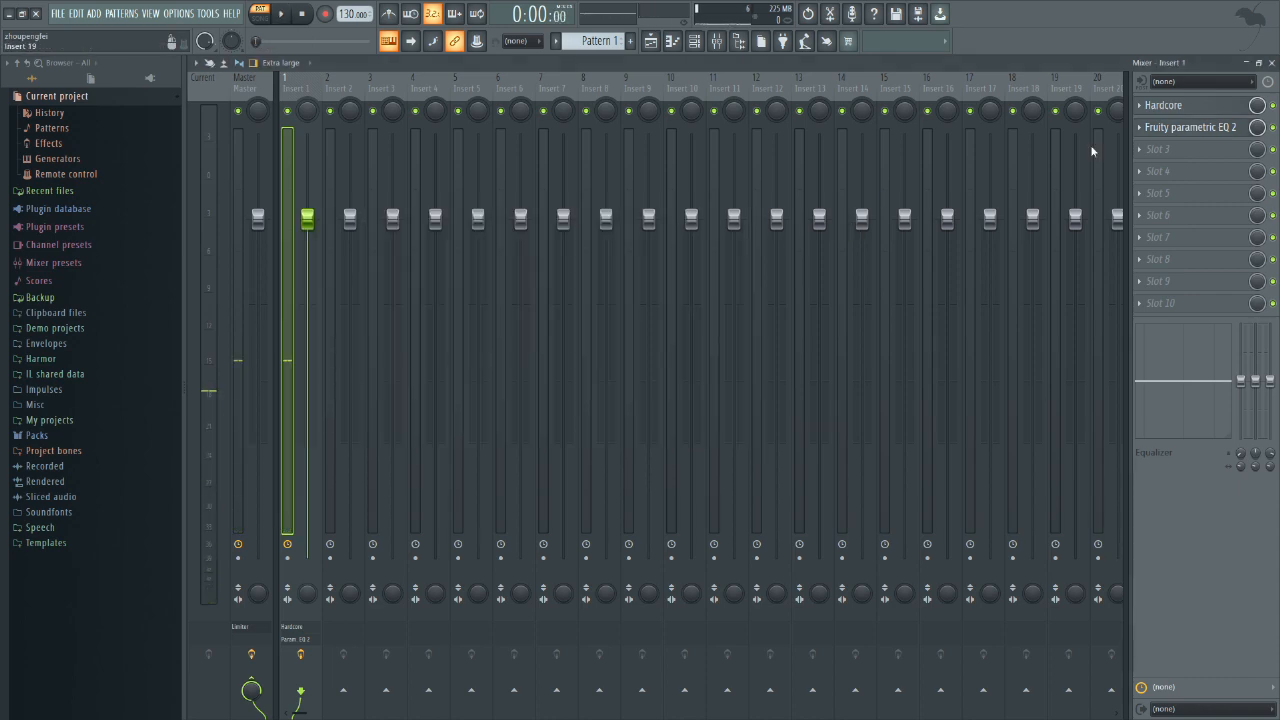
{"action": "left_click", "coordinate": [1150, 127]}
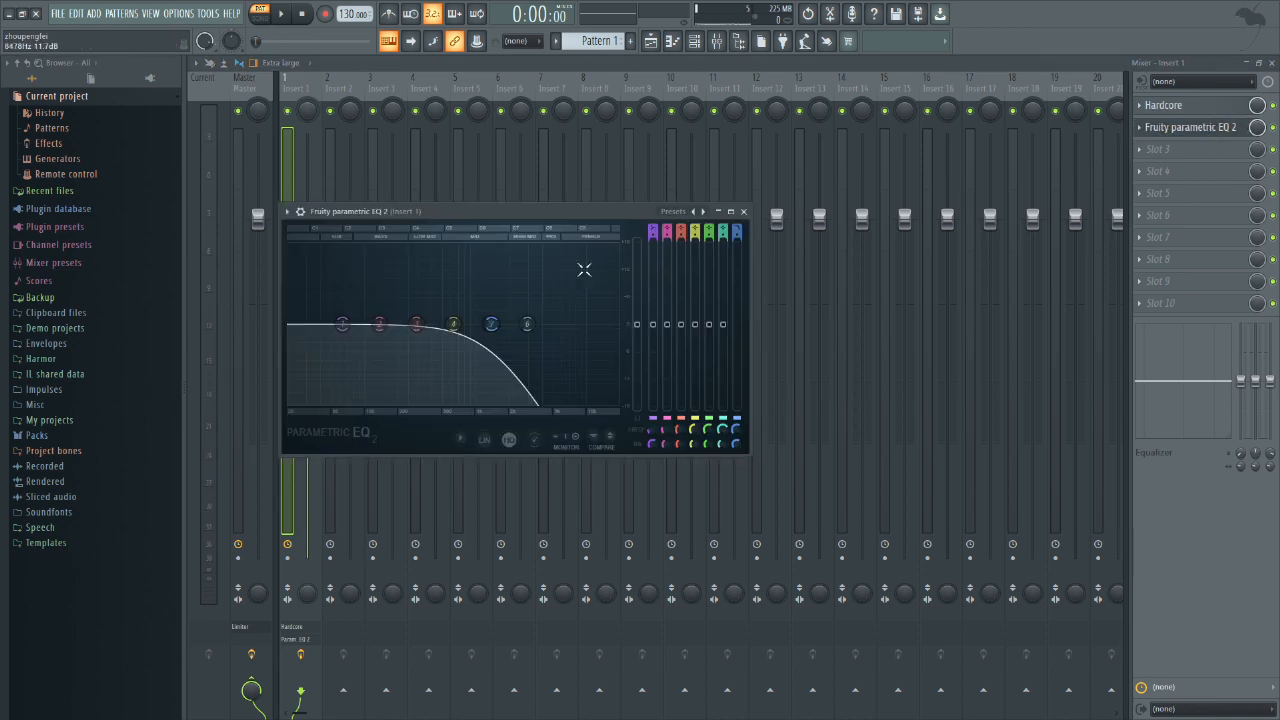
{"action": "left_click", "coordinate": [676, 218]}
{"action": "left_click", "coordinate": [700, 280]}
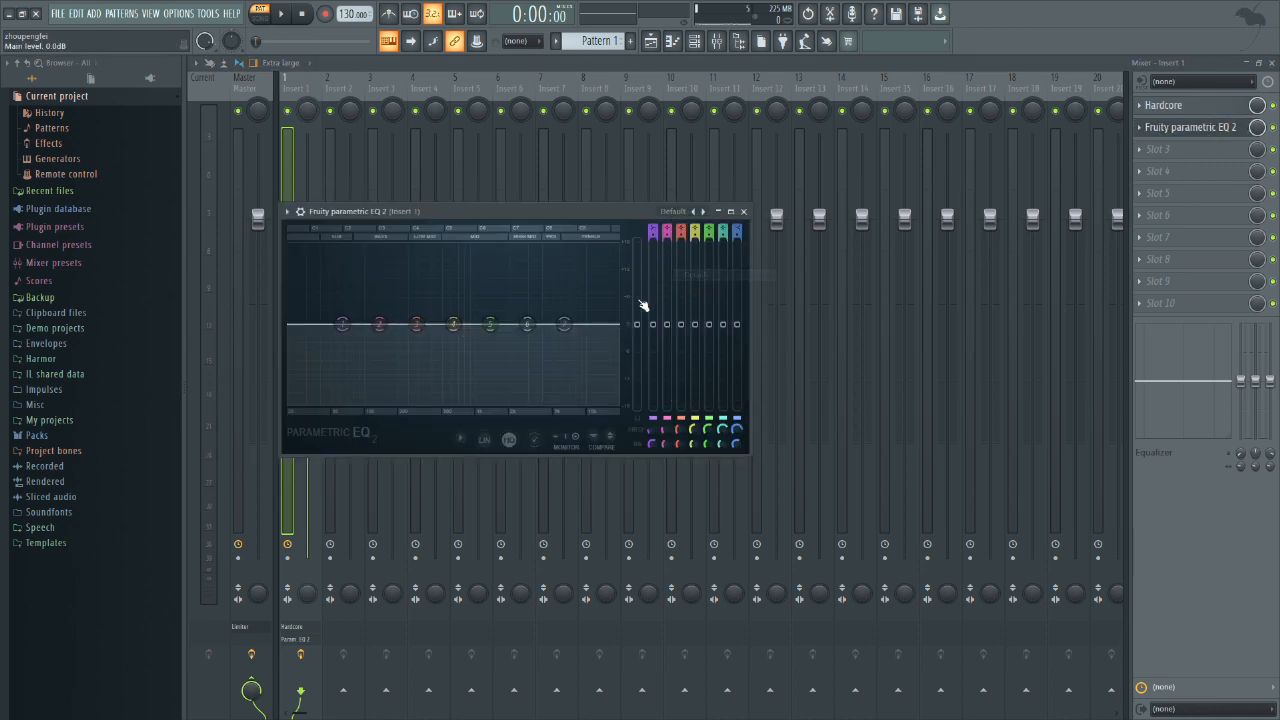
Step: Cut EQ bands 3 and 5 with narrow dips and lower the band 7 high shelf at about 5 kHz
{"action": "key", "text": "space"}
{"action": "key", "text": "space"}
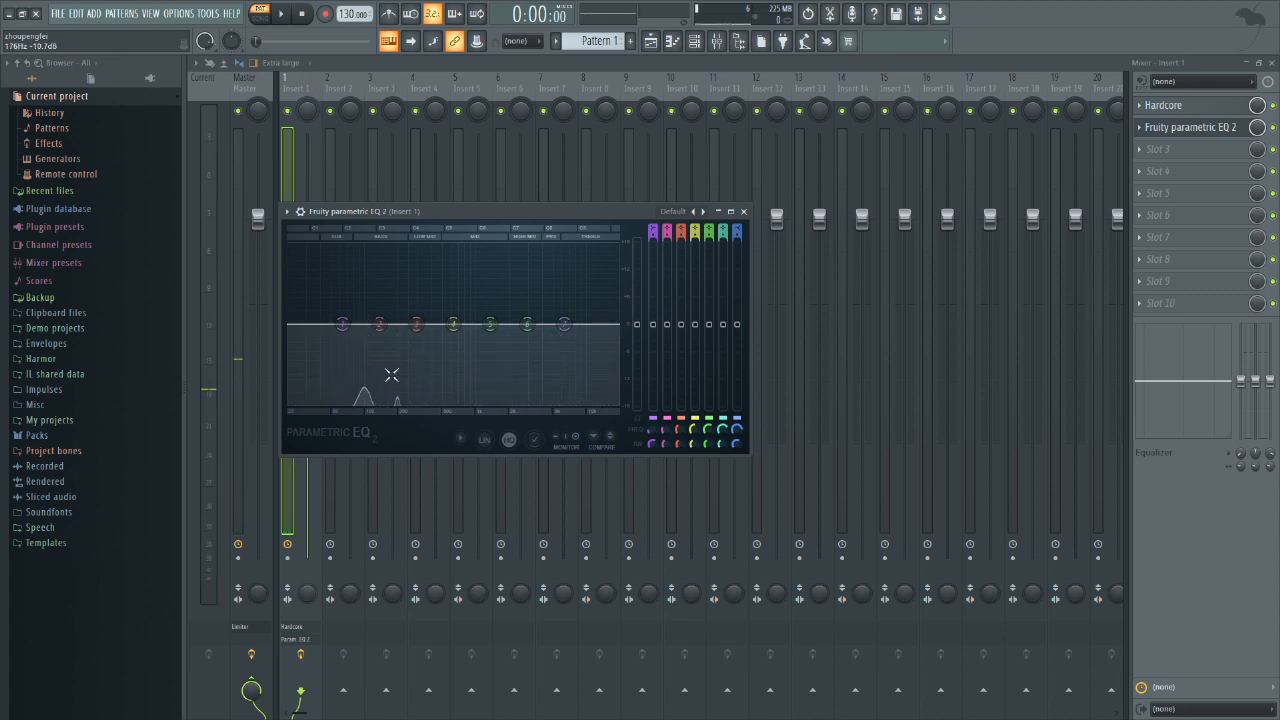
{"action": "right_click", "coordinate": [455, 328]}
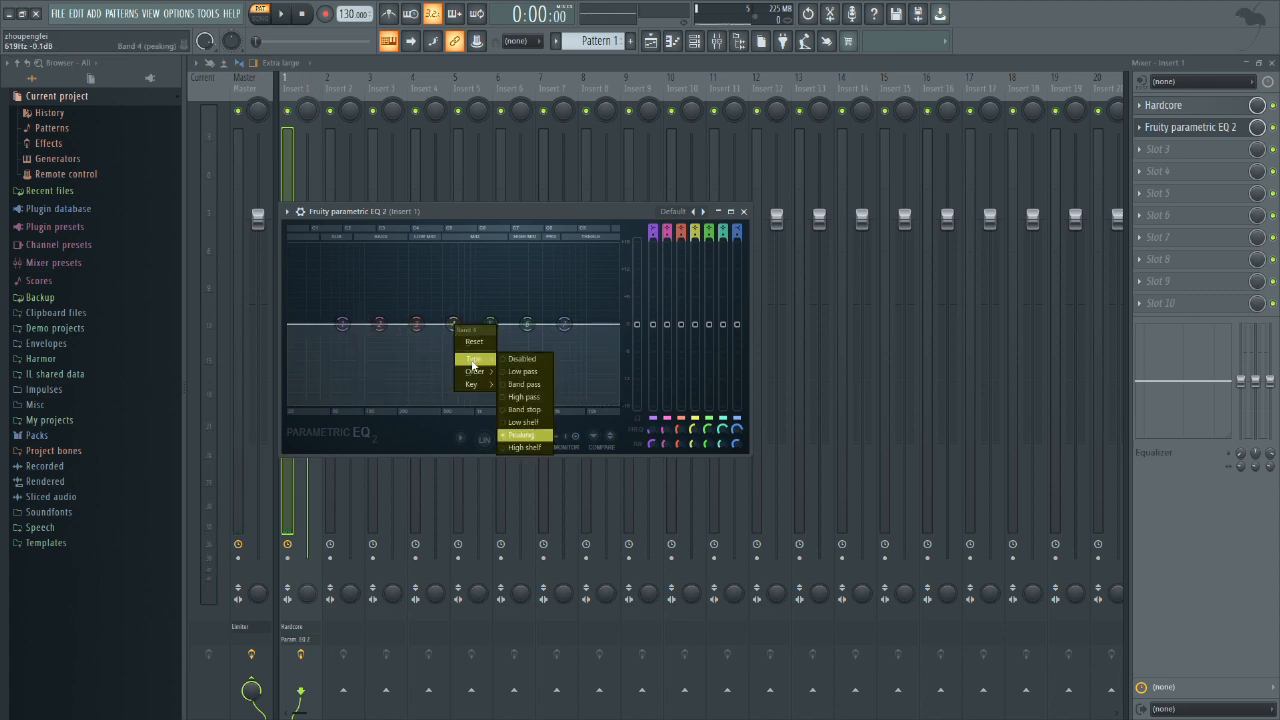
{"action": "left_click", "coordinate": [462, 310]}
{"action": "left_click_drag", "start_coordinate": [416, 325], "coordinate": [414, 345]}
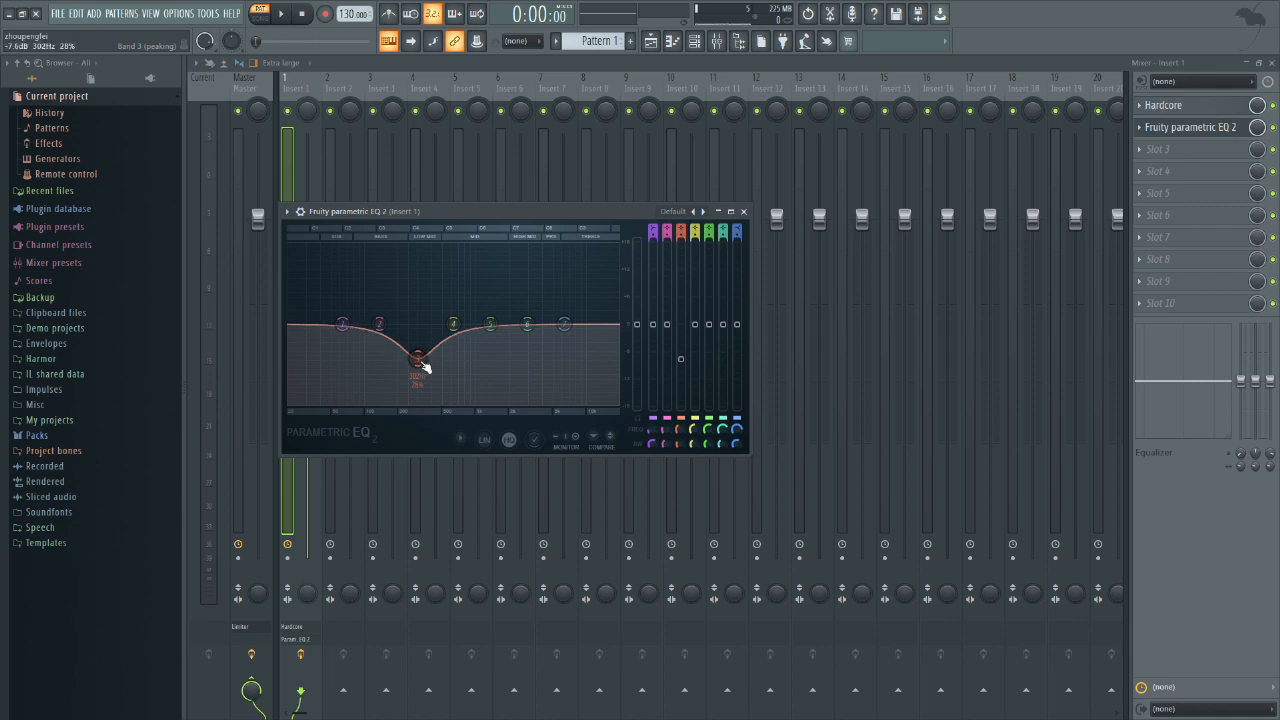
{"action": "left_click_drag", "start_coordinate": [490, 324], "coordinate": [489, 356]}
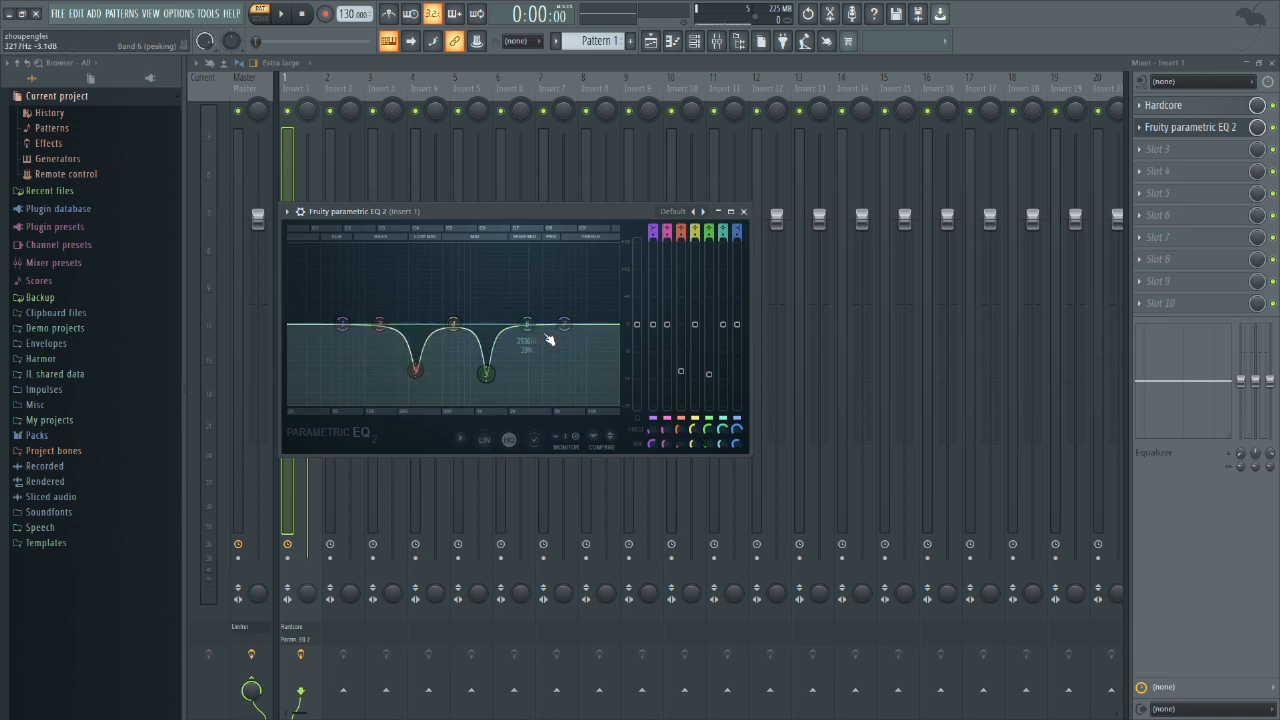
{"action": "left_click_drag", "start_coordinate": [564, 324], "coordinate": [560, 370]}
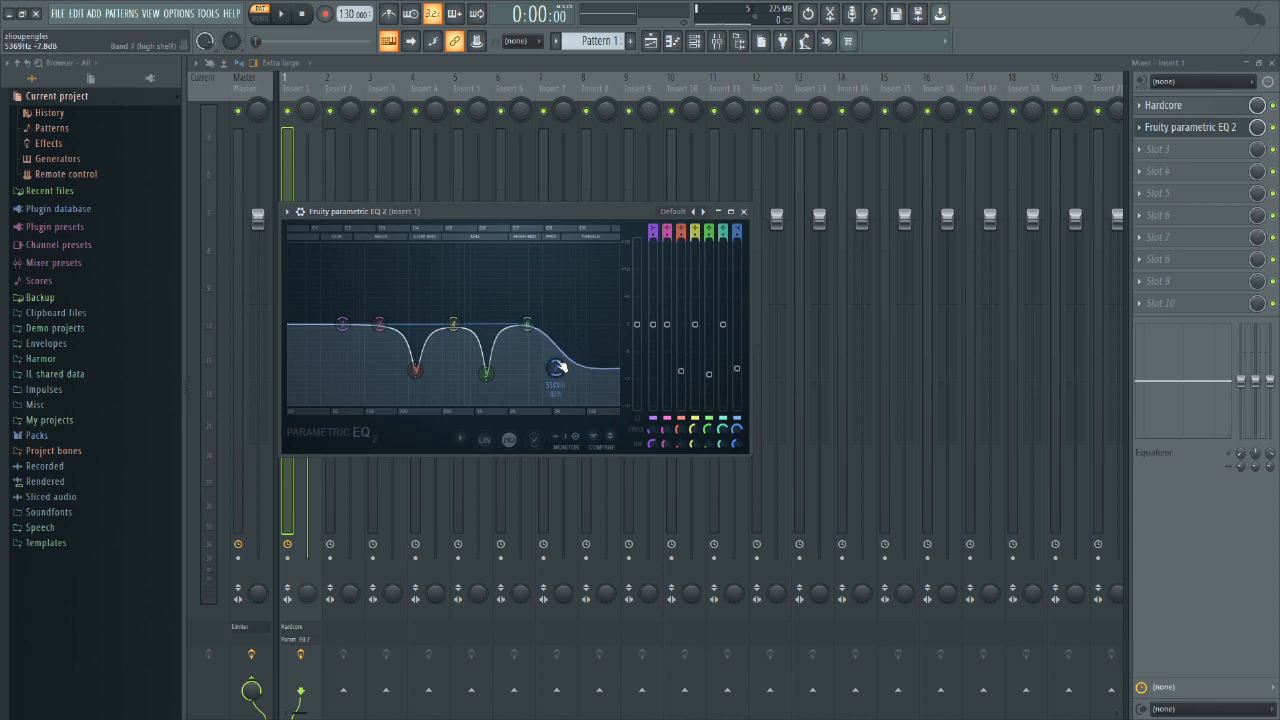
Step: Reset EQ band 7, pull band 6 down into a narrow dip at about 5 kHz, and play the pattern
{"action": "right_click", "coordinate": [560, 370]}
{"action": "left_click", "coordinate": [575, 384]}
{"action": "left_click_drag", "start_coordinate": [528, 325], "coordinate": [554, 362]}
{"action": "scroll", "coordinate": [556, 366], "scroll_direction": "down", "scroll_amount": 3}
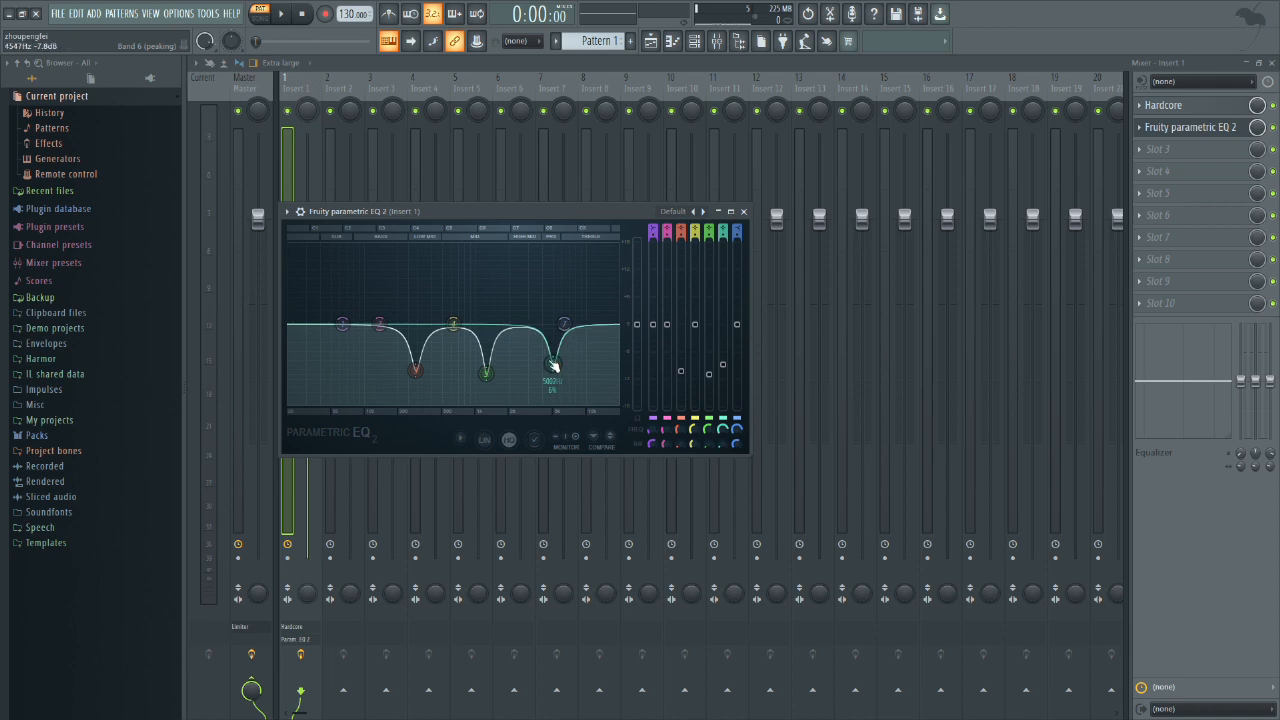
{"action": "key", "text": "space"}
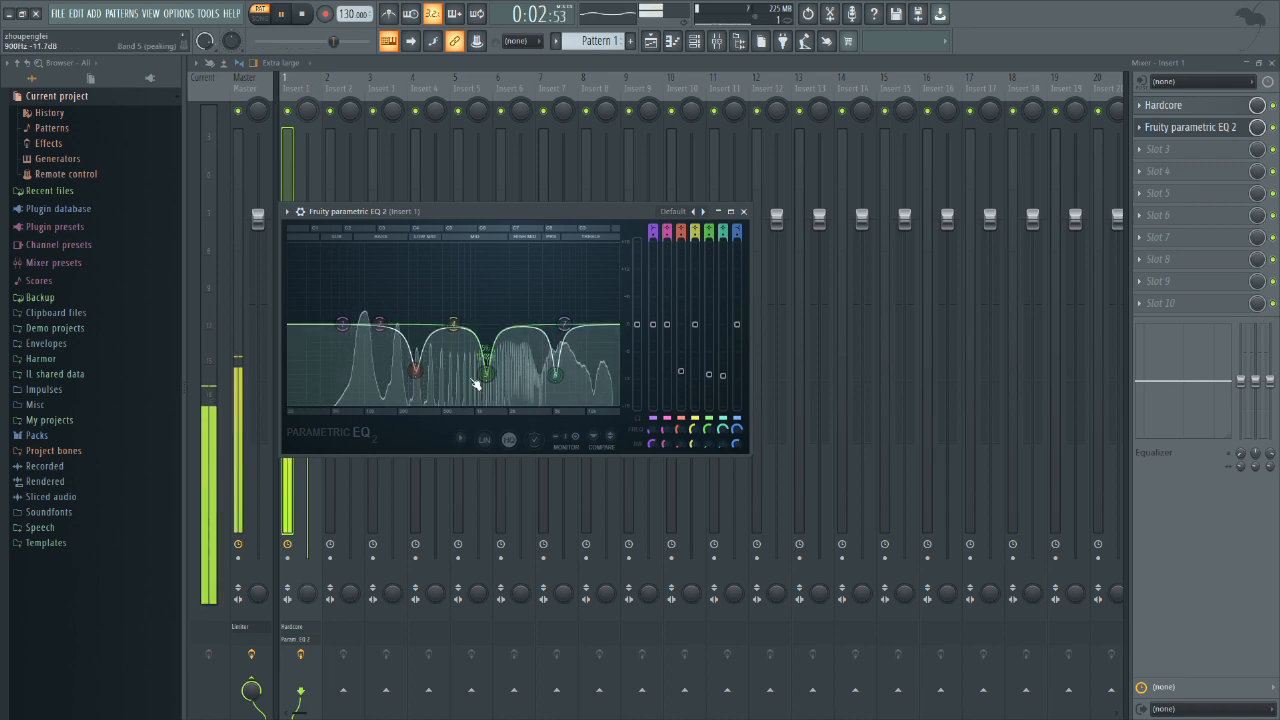
{"action": "key", "text": "space"}
Step: Reset Fruity parametric EQ 2 to its Default preset and bypass Hardcore on Insert 1
{"action": "right_click", "coordinate": [555, 375]}
{"action": "left_click", "coordinate": [673, 211]}
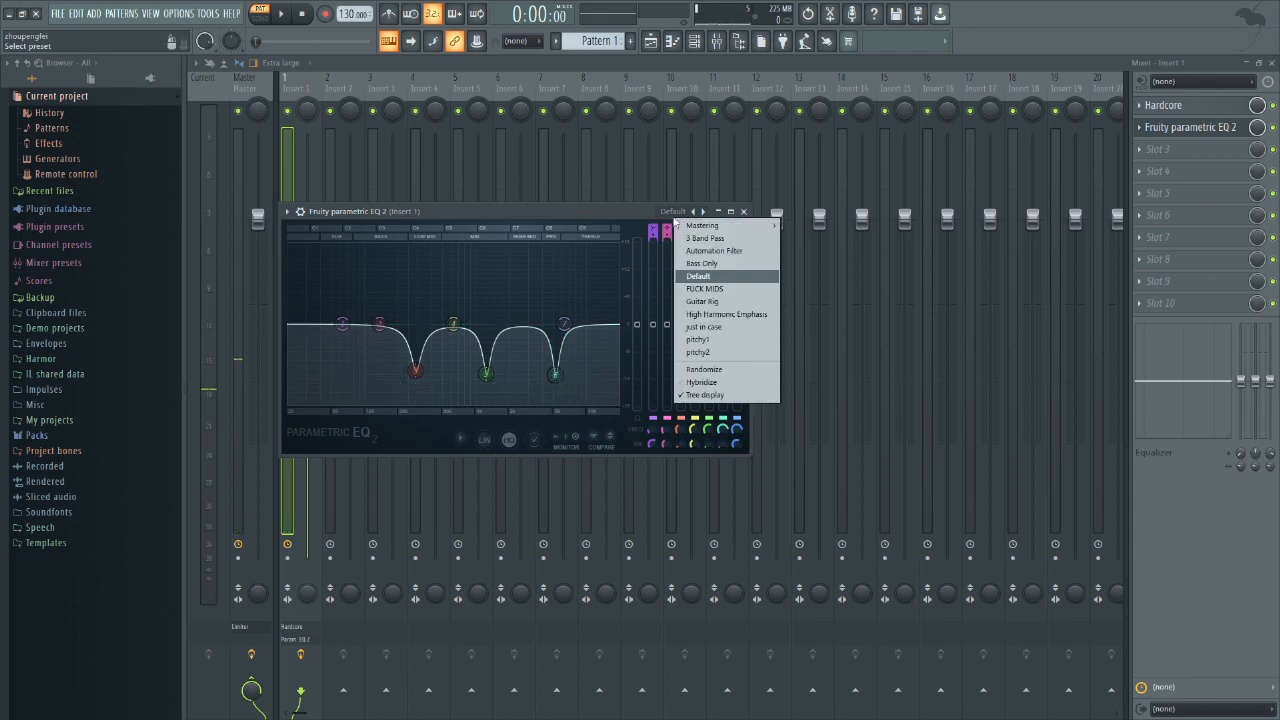
{"action": "left_click", "coordinate": [699, 276]}
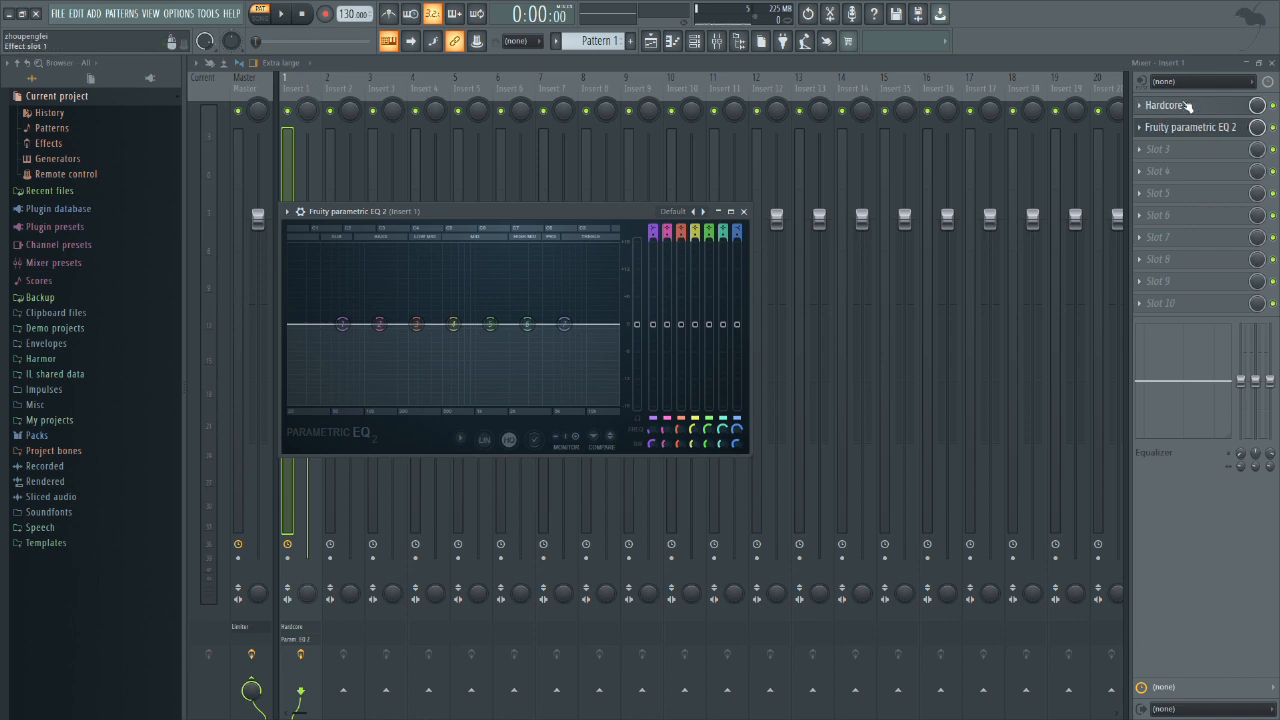
{"action": "left_click", "coordinate": [1273, 112]}
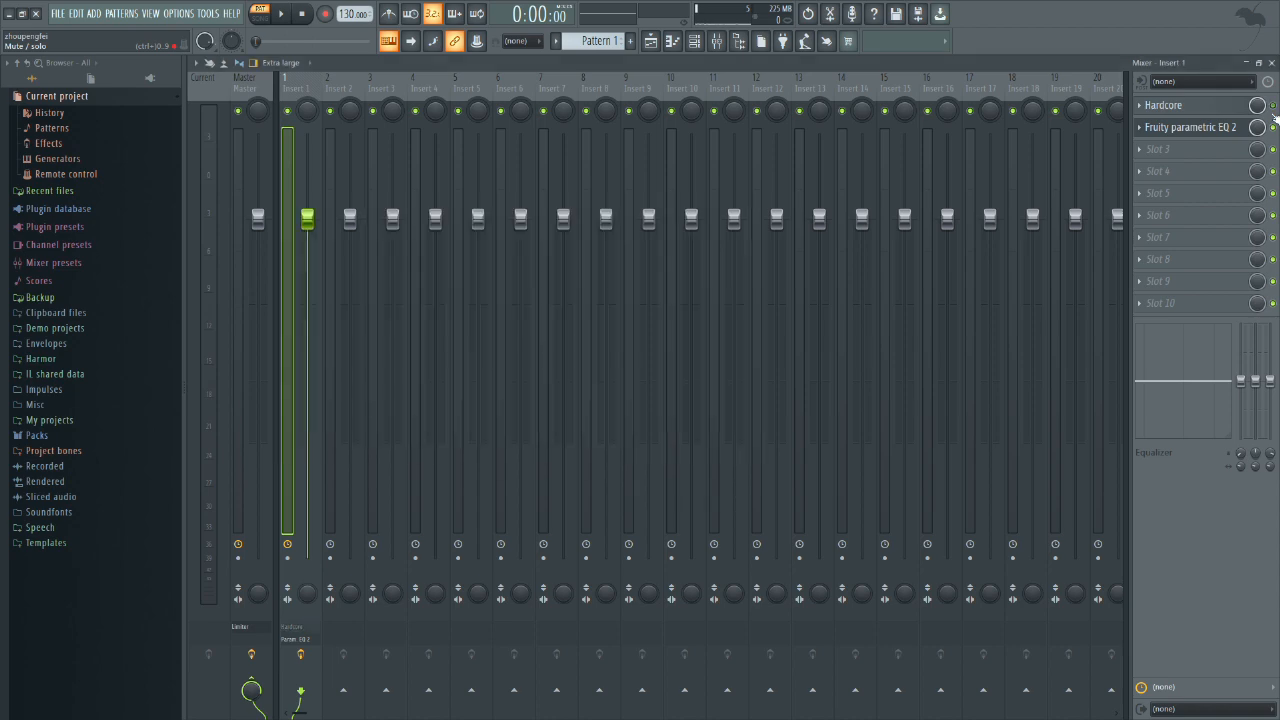
Step: Load the FUCK MIDS preset in the slot 2 Fruity parametric EQ 2 and play the pattern briefly
{"action": "left_click", "coordinate": [1168, 127]}
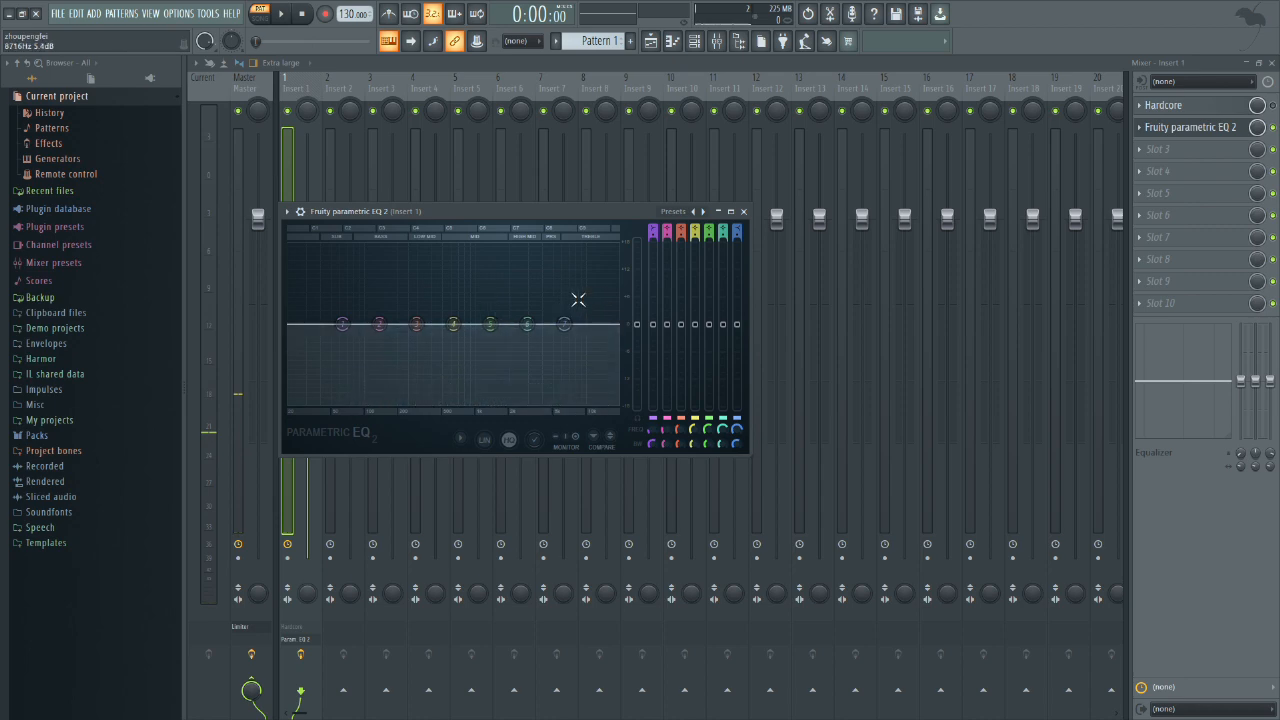
{"action": "left_click", "coordinate": [673, 211]}
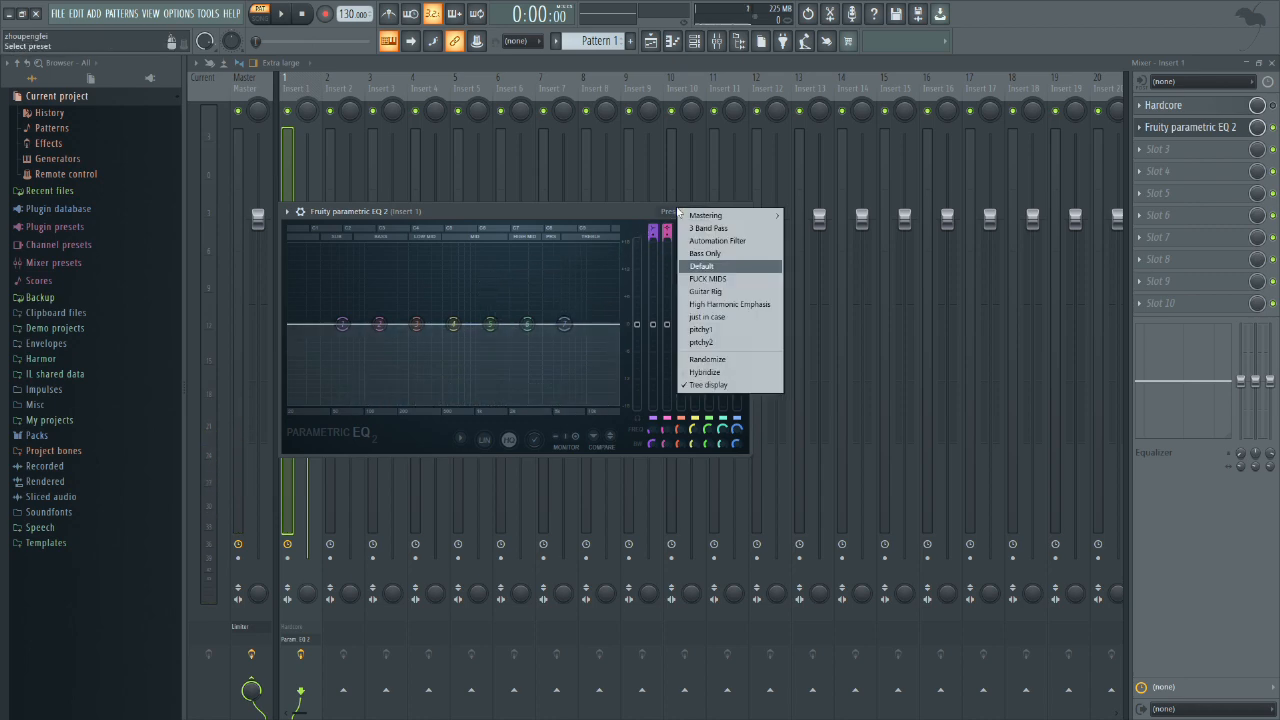
{"action": "left_click", "coordinate": [761, 283]}
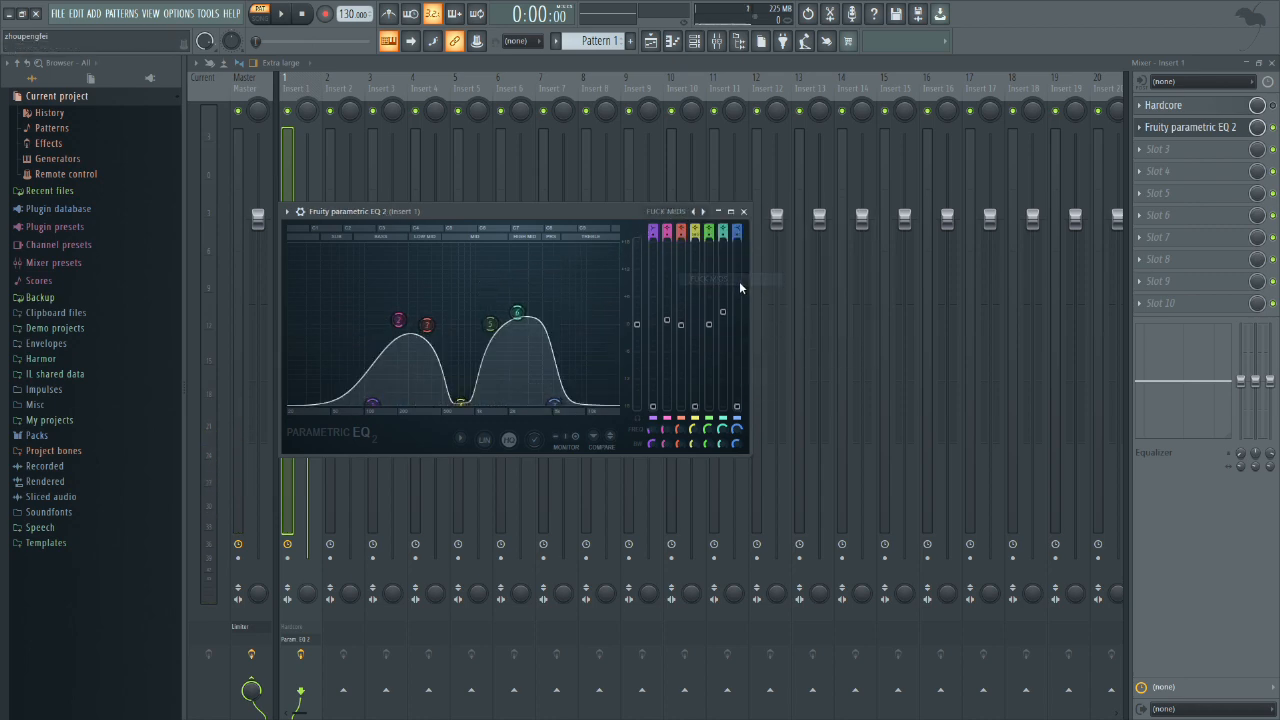
{"action": "key", "text": "space"}
{"action": "key", "text": "space"}
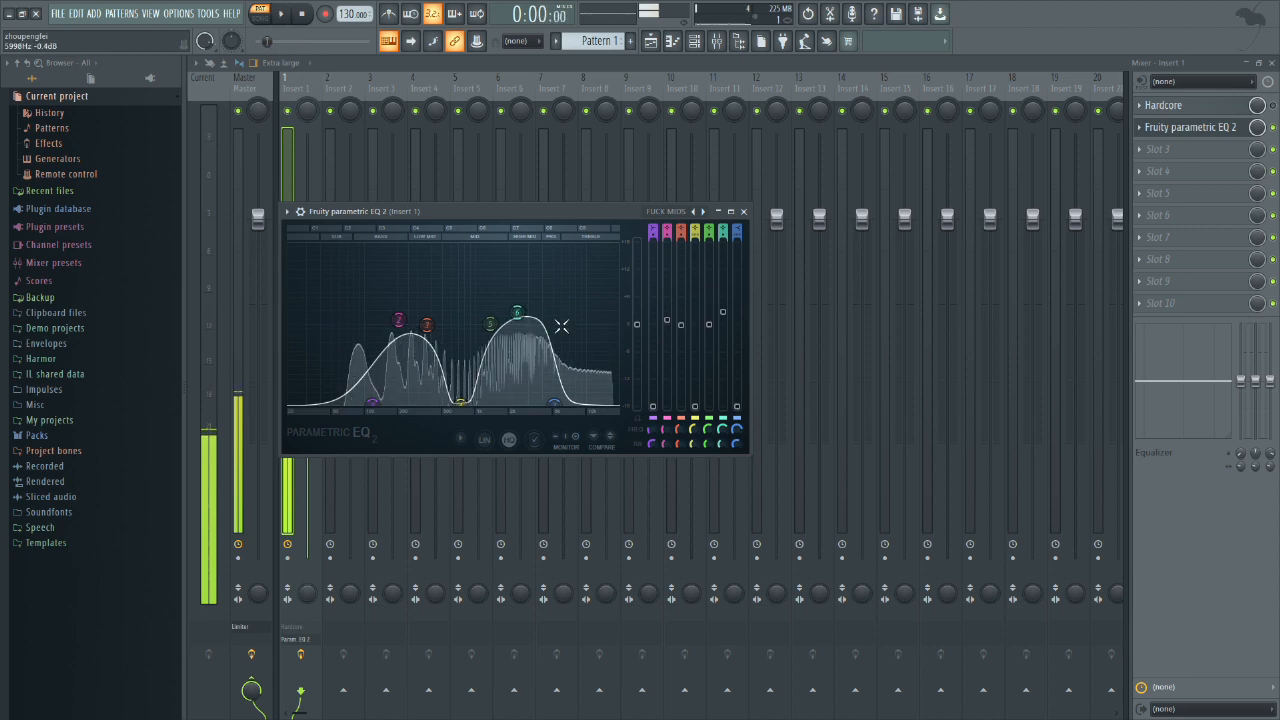
Step: Add a second Fruity parametric EQ 2 in slot 3 of Insert 1 and maximize its window
{"action": "left_click", "coordinate": [743, 211]}
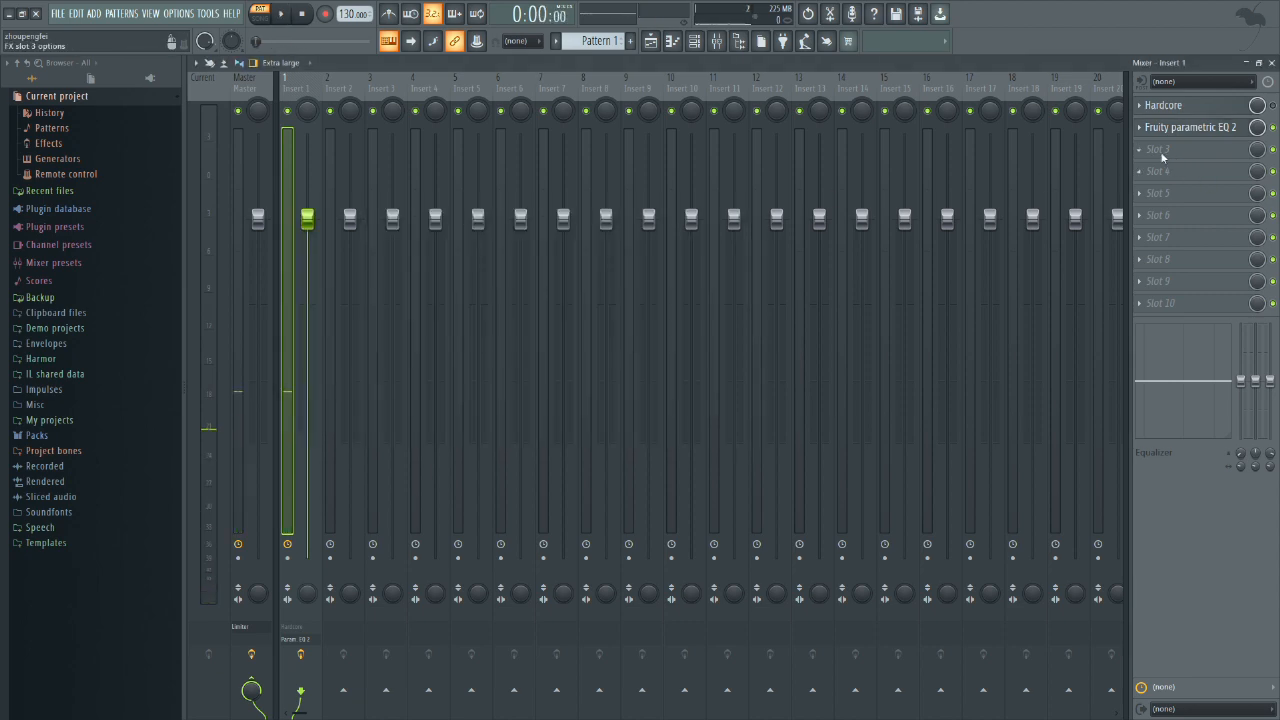
{"action": "left_click", "coordinate": [1160, 151]}
{"action": "left_click", "coordinate": [740, 152]}
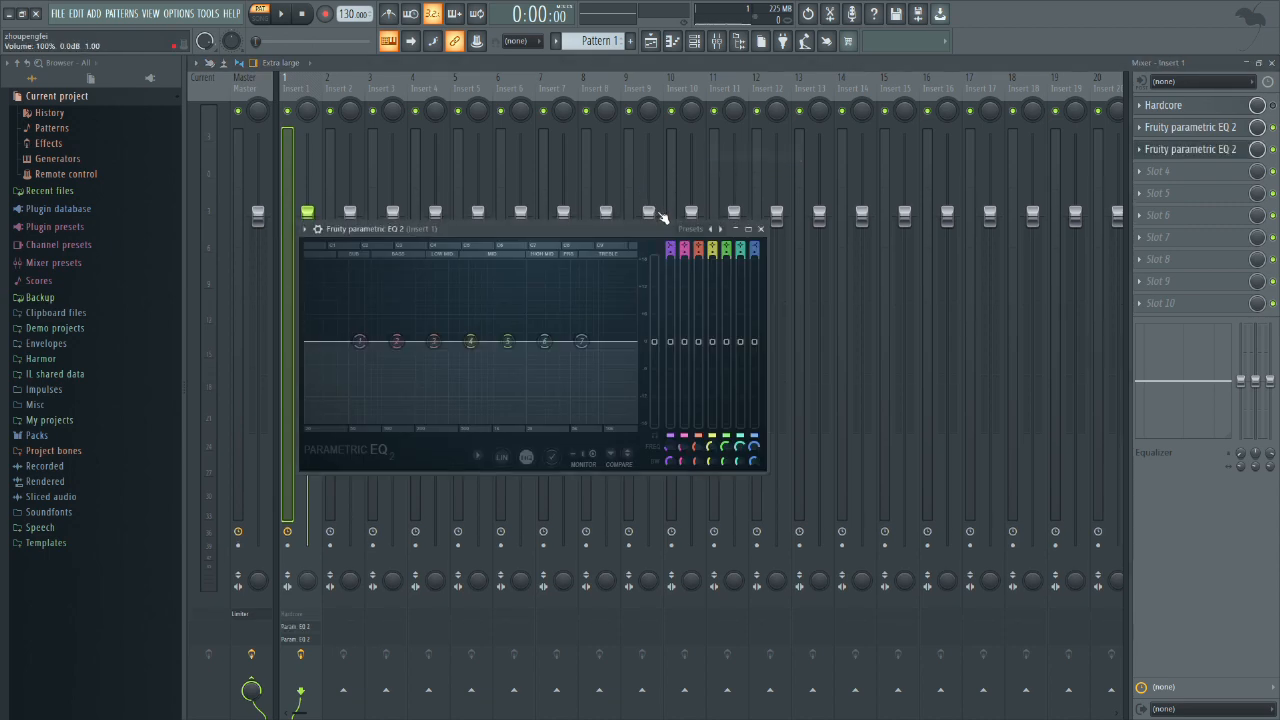
{"action": "left_click", "coordinate": [748, 228]}
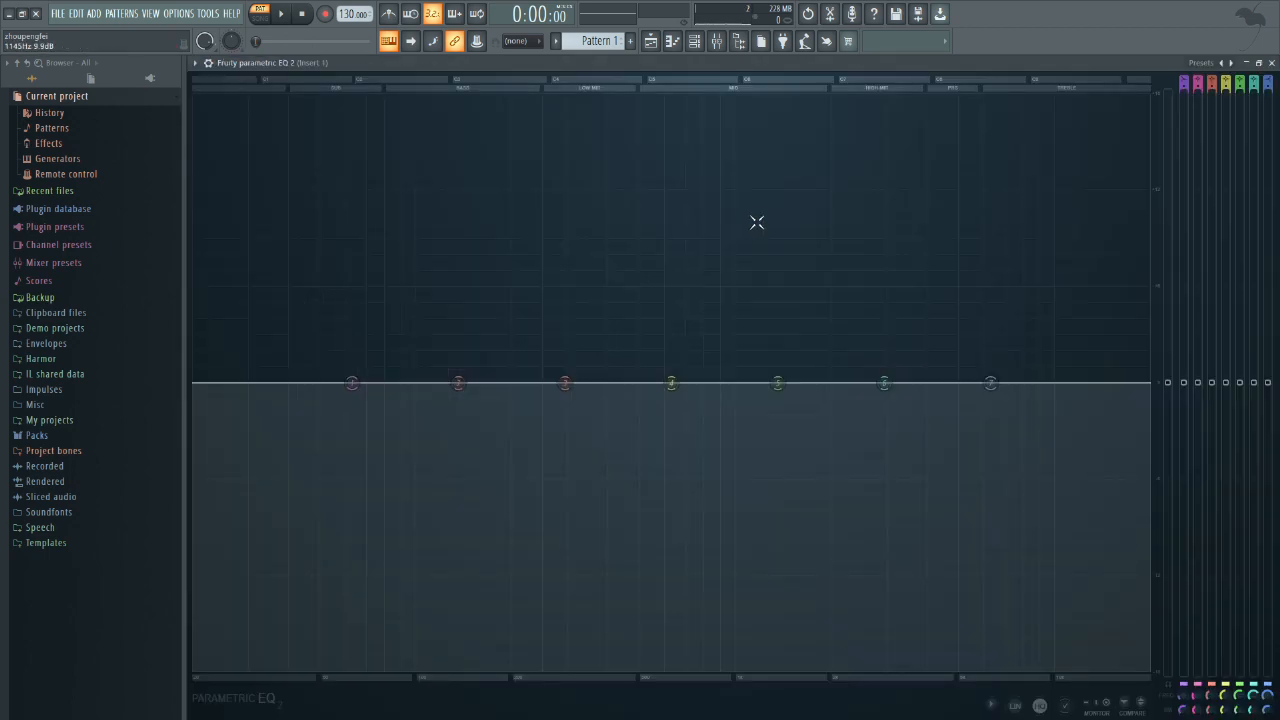
Step: Load the 3 Band Pass preset in the slot 3 EQ
{"action": "left_click", "coordinate": [1192, 75]}
{"action": "left_click", "coordinate": [1133, 78]}
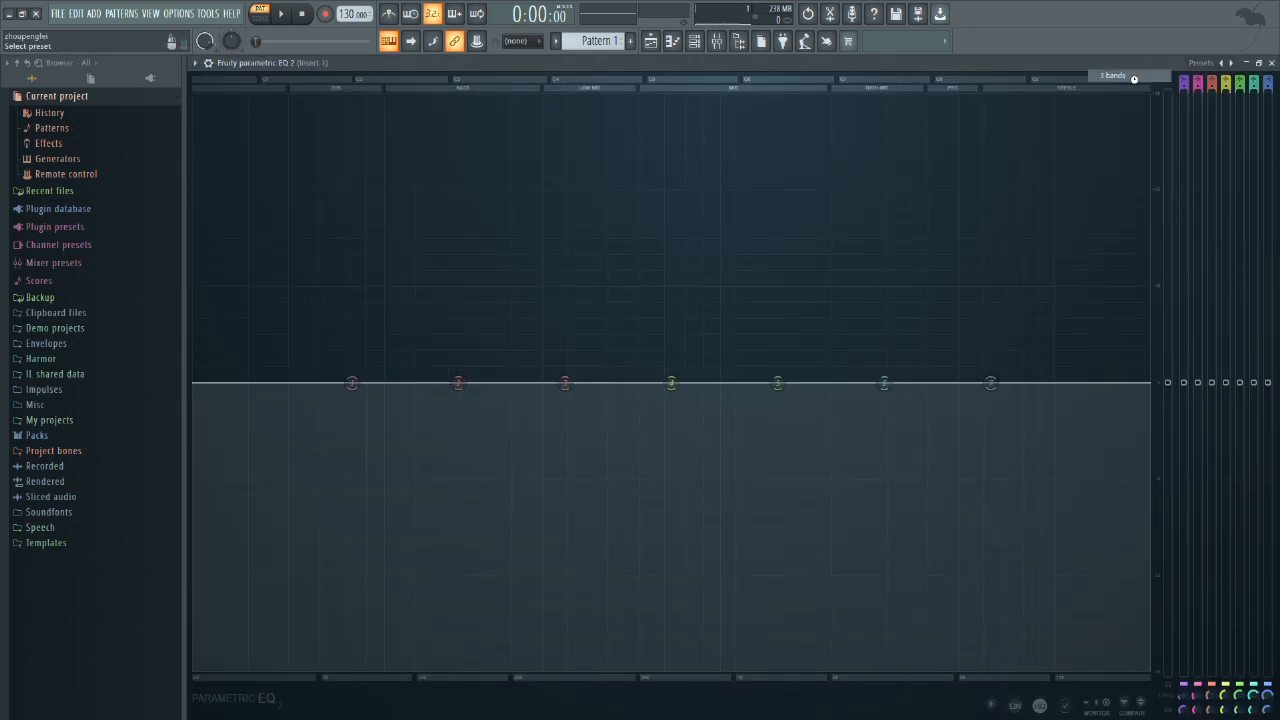
{"action": "left_click", "coordinate": [1200, 62]}
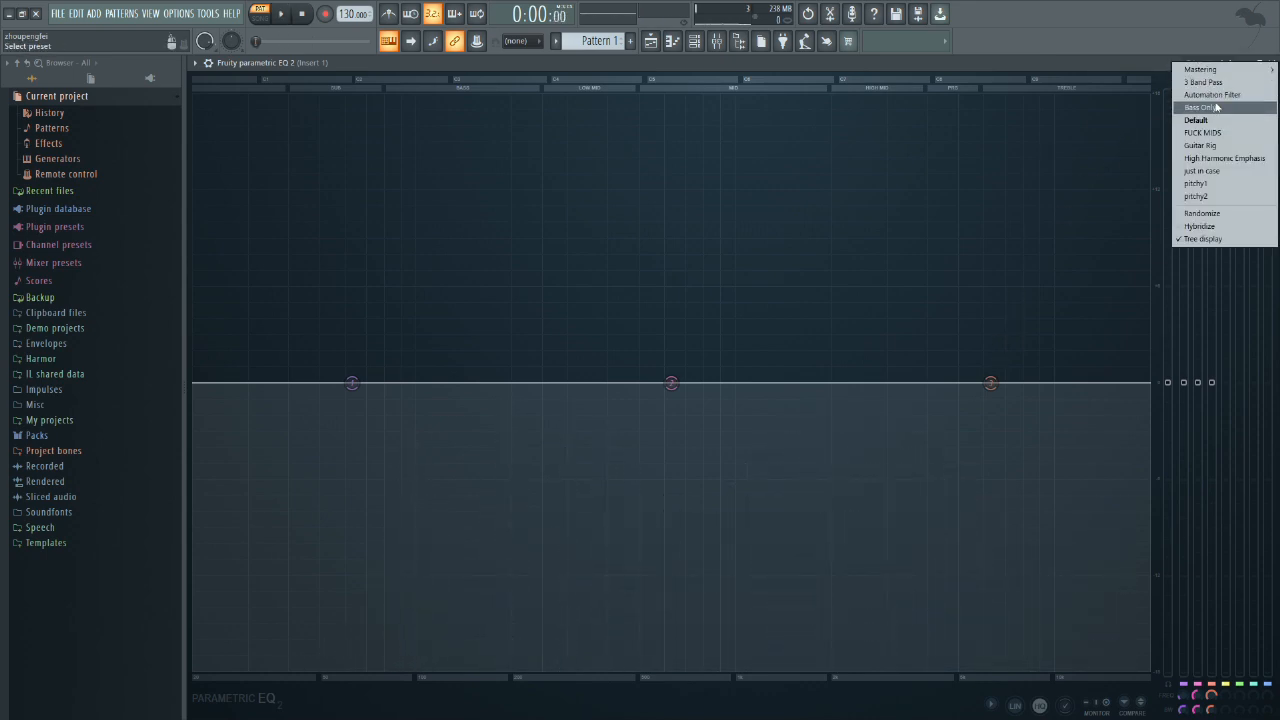
{"action": "left_click", "coordinate": [1203, 82]}
Step: Narrow the band pass during playback by lowering band 3's low-pass cutoff to about 5.5 kHz and raising band 1's cutoff slightly
{"action": "key", "text": "space"}
{"action": "left_click_drag", "start_coordinate": [990, 383], "coordinate": [971, 383]}
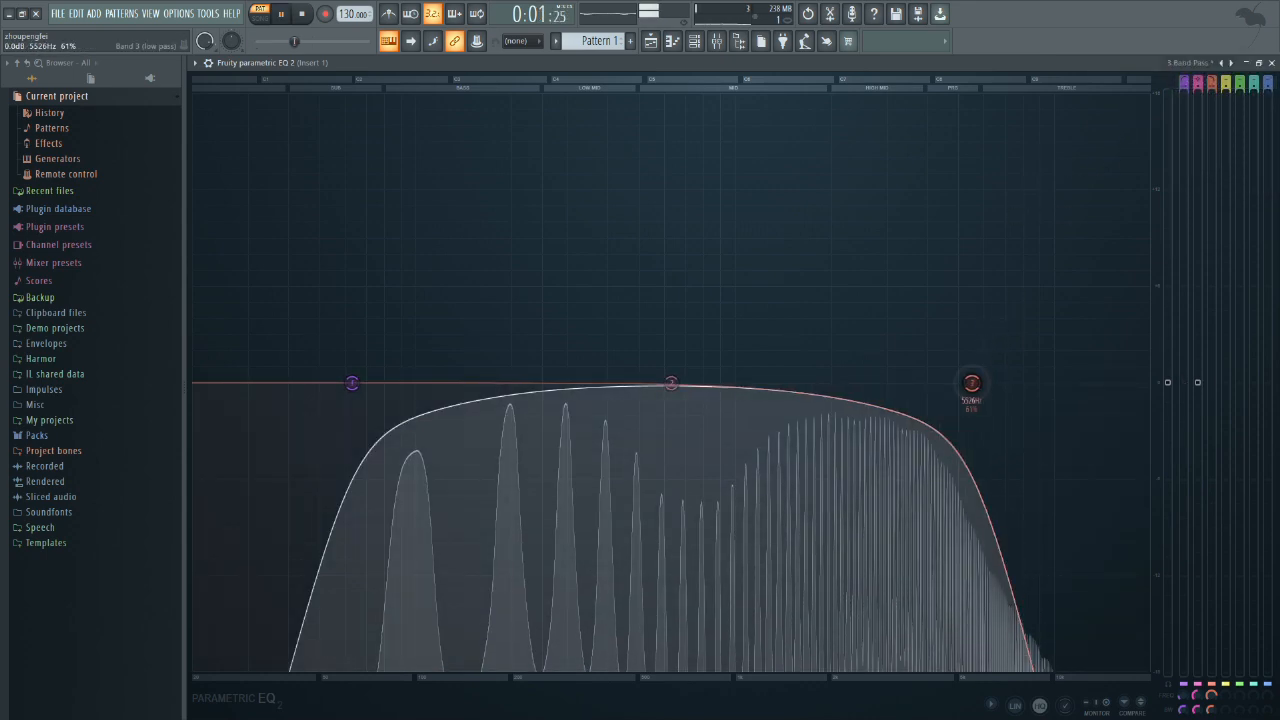
{"action": "left_click_drag", "start_coordinate": [352, 383], "coordinate": [394, 383]}
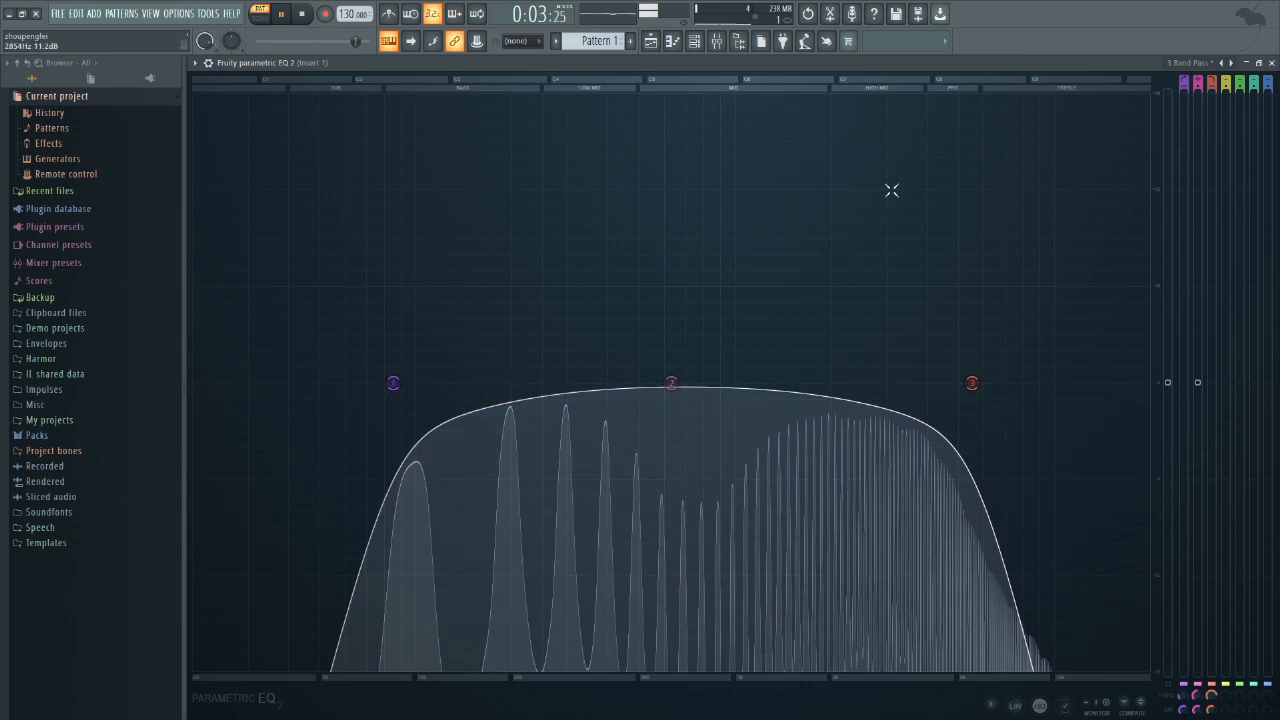
{"action": "key", "text": "space"}
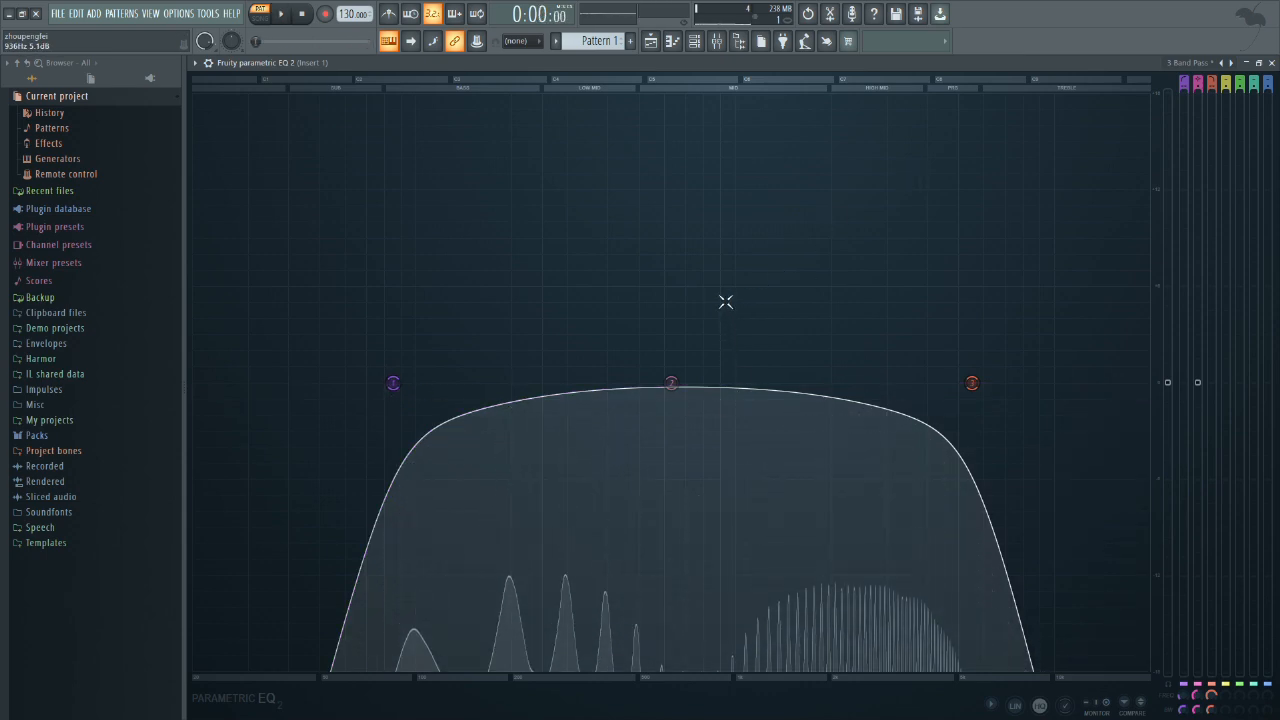
{"action": "left_click", "coordinate": [1271, 62]}
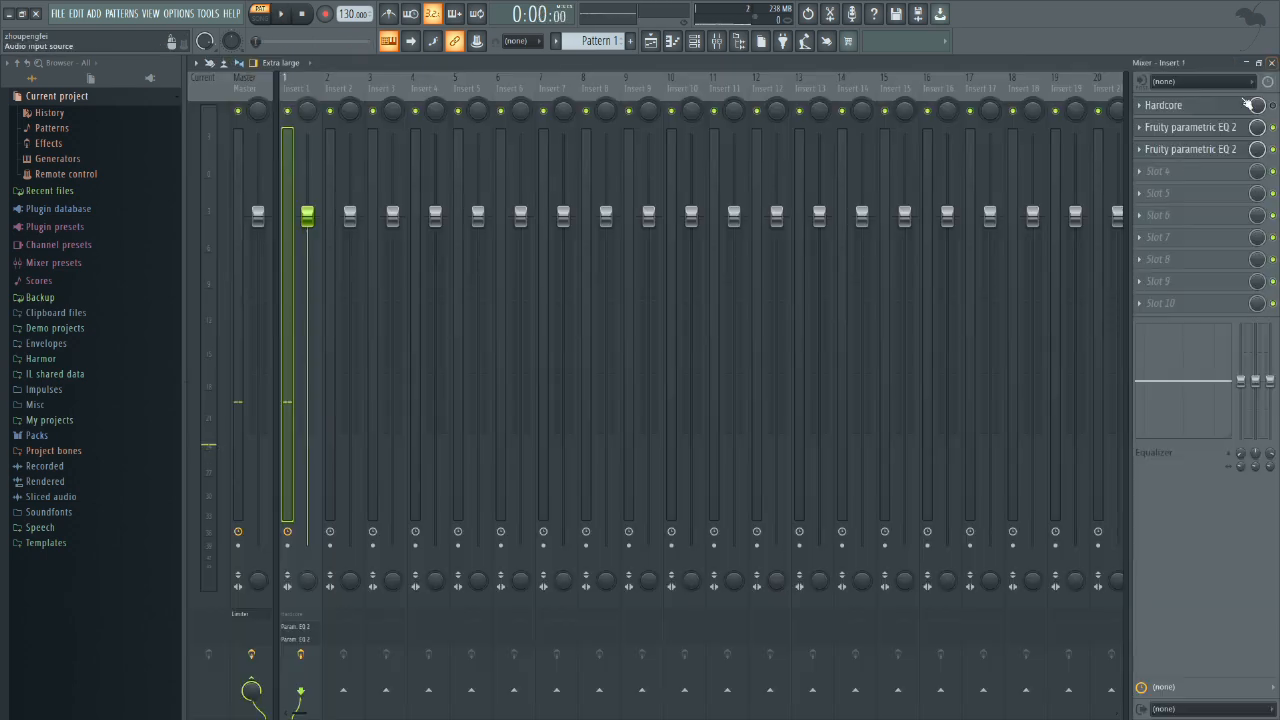
Step: Add the SPAN analyzer in slot 4 of Insert 1 and examine the filtered spectrum while the pattern plays
{"action": "left_click", "coordinate": [1160, 171]}
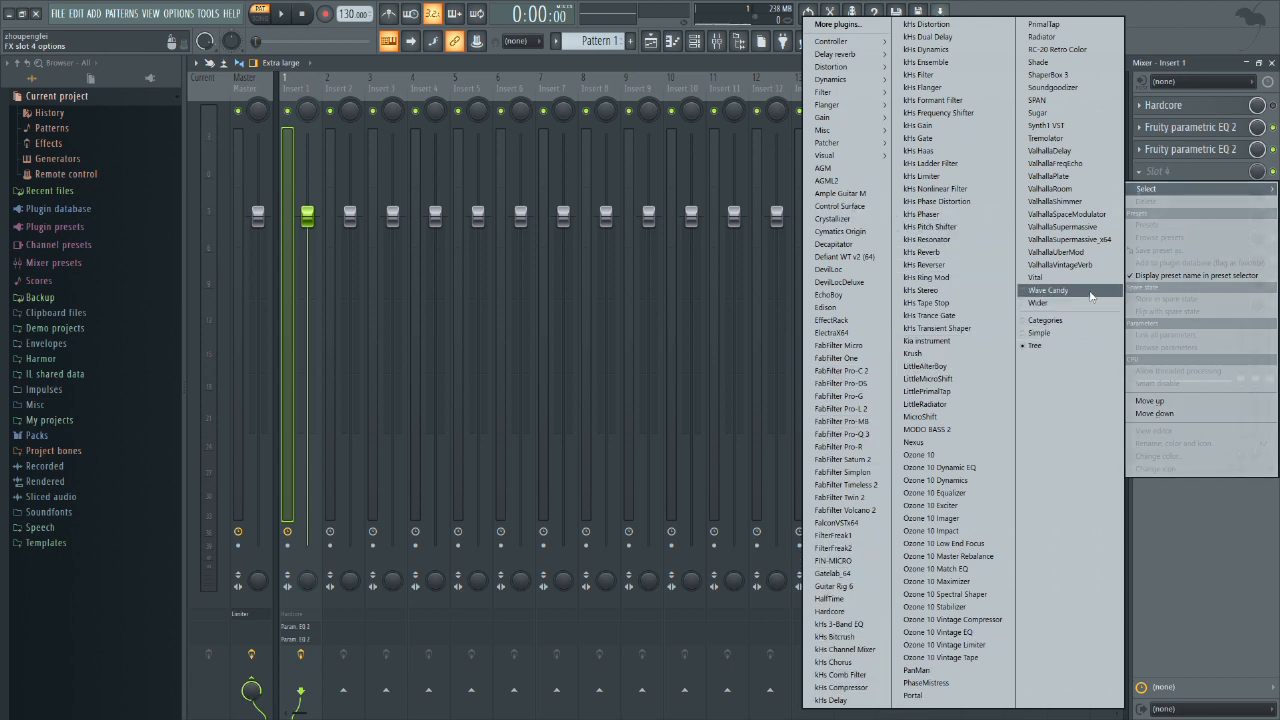
{"action": "left_click", "coordinate": [1037, 100]}
{"action": "key", "text": "space"}
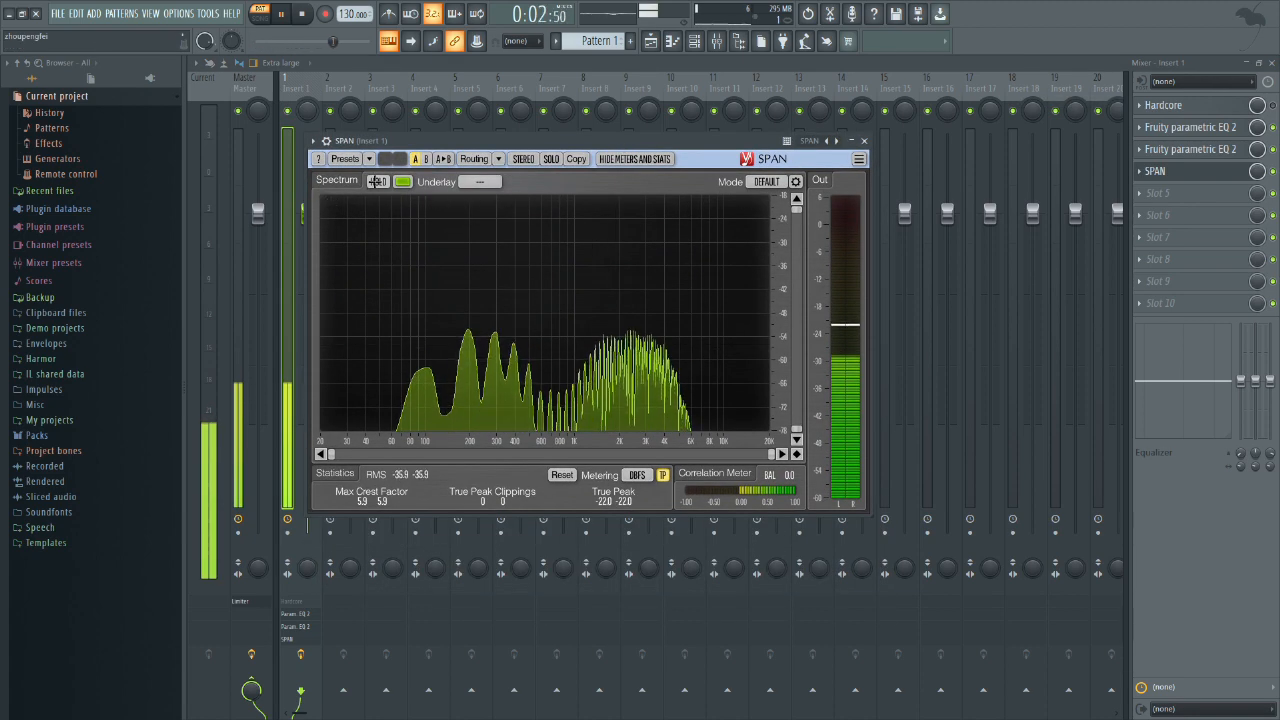
{"action": "key", "text": "space"}
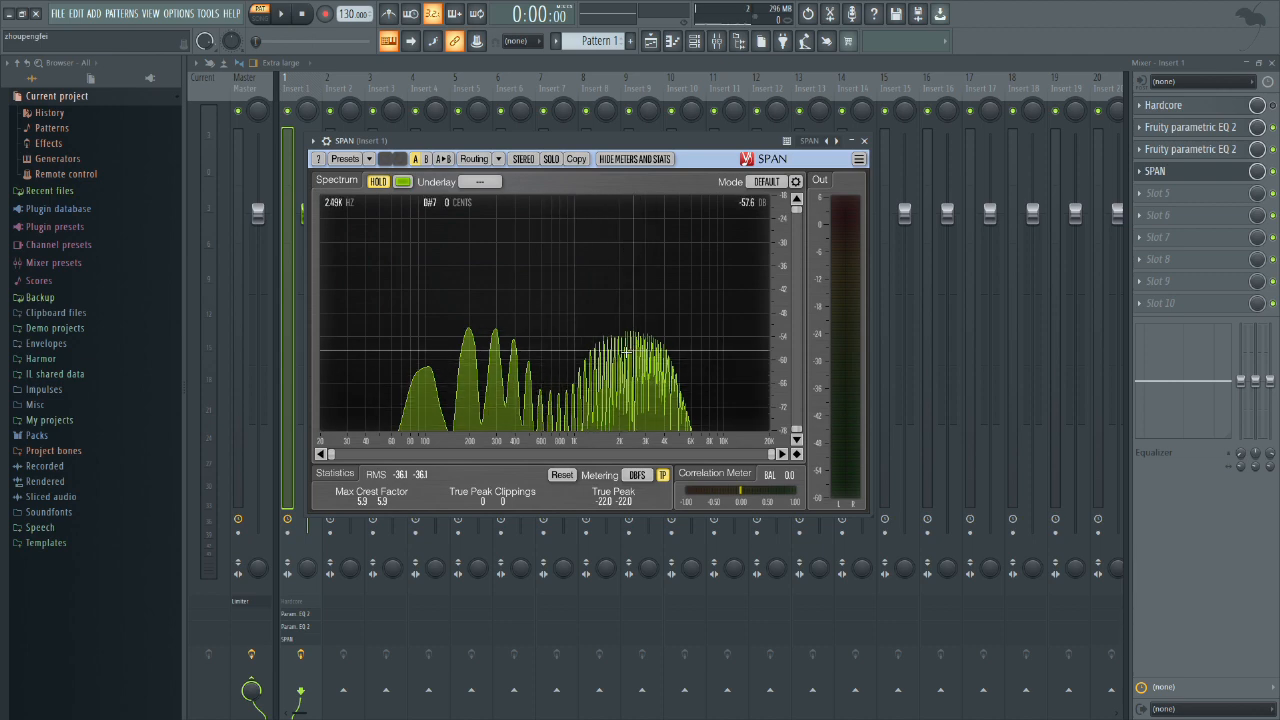
{"action": "left_click", "coordinate": [862, 141]}
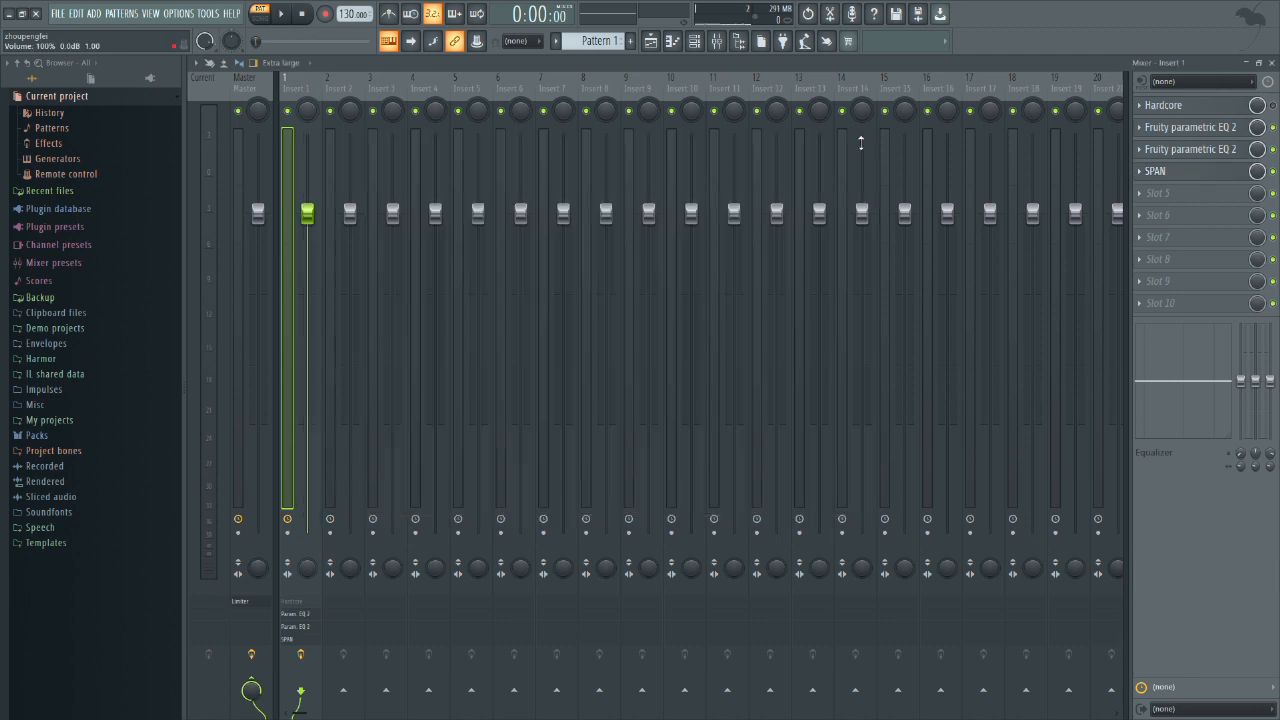
Step: Add a third Fruity parametric EQ 2 in slot 5 of Insert 1 and maximize its window
{"action": "left_click", "coordinate": [1165, 158]}
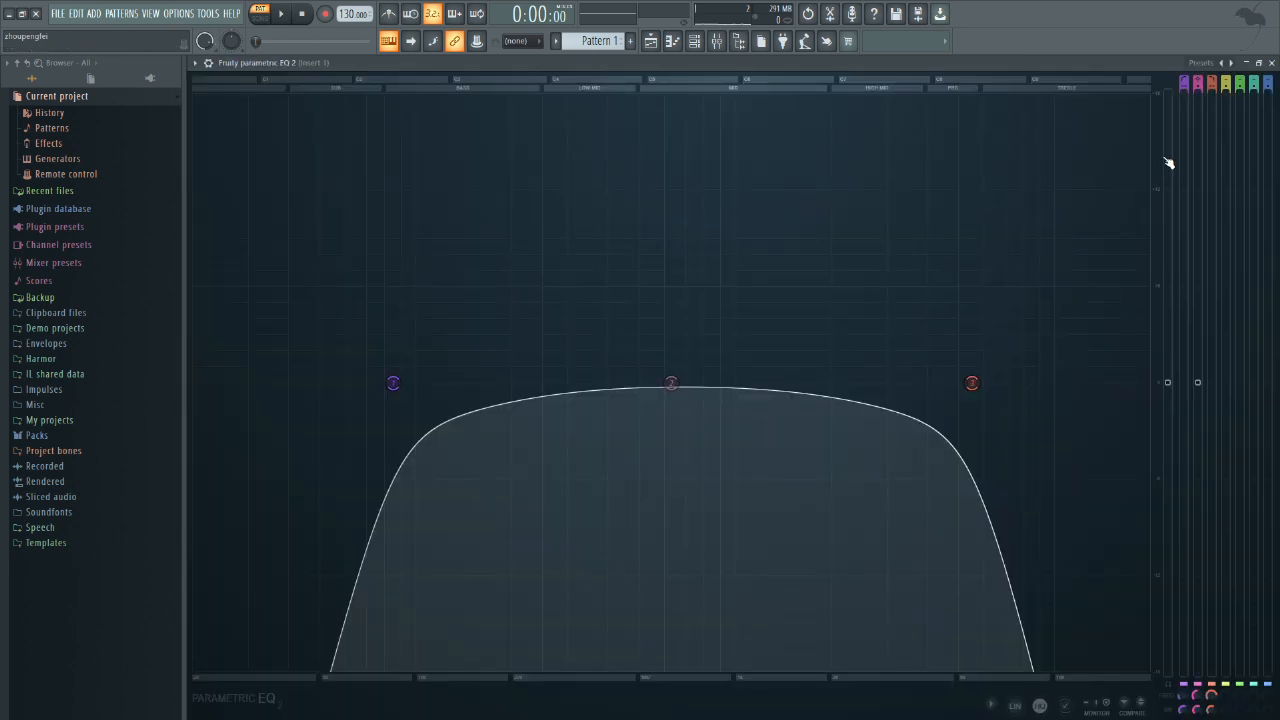
{"action": "left_click", "coordinate": [1271, 63]}
{"action": "left_click", "coordinate": [1165, 193]}
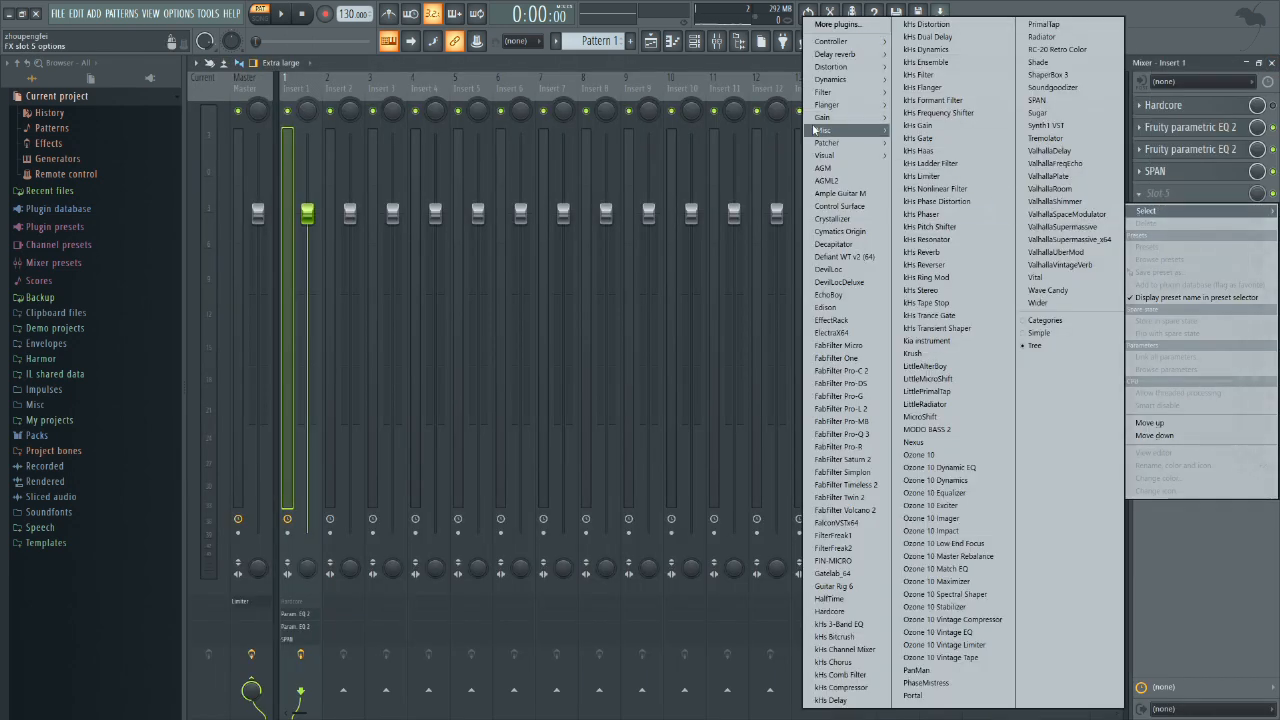
{"action": "mouse_move", "coordinate": [843, 105]}
{"action": "left_click", "coordinate": [770, 156]}
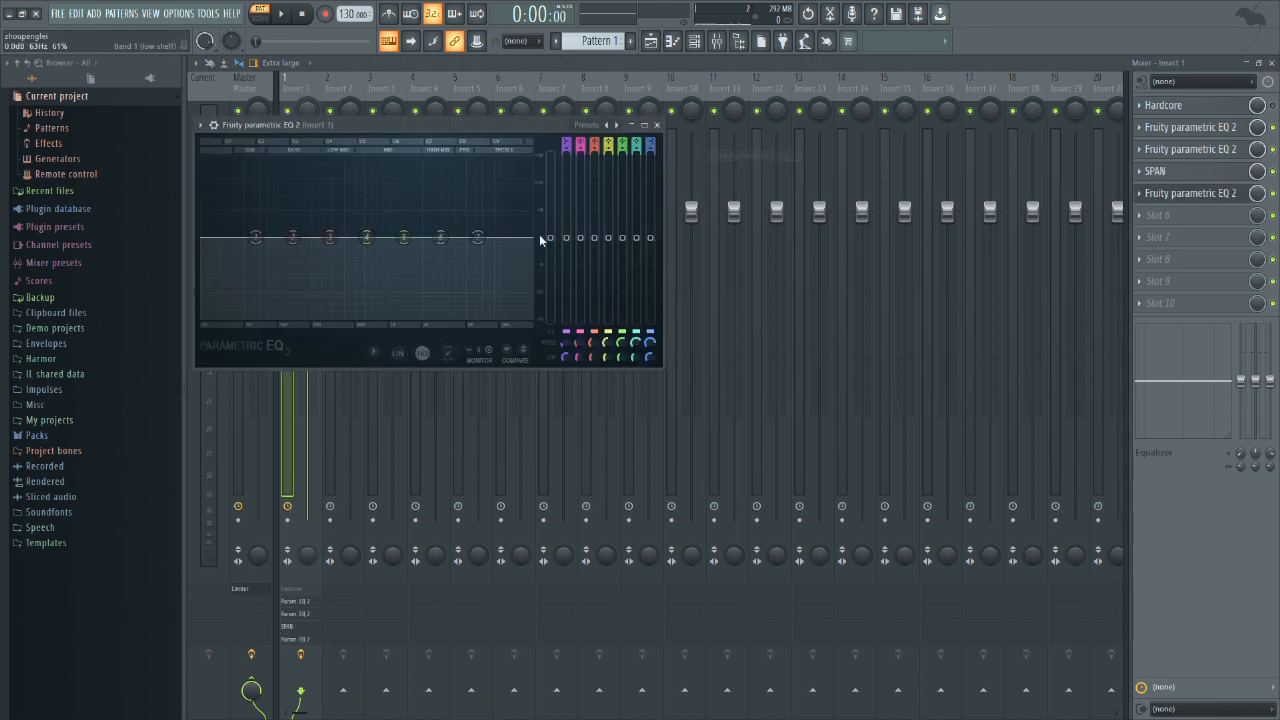
{"action": "left_click", "coordinate": [644, 124]}
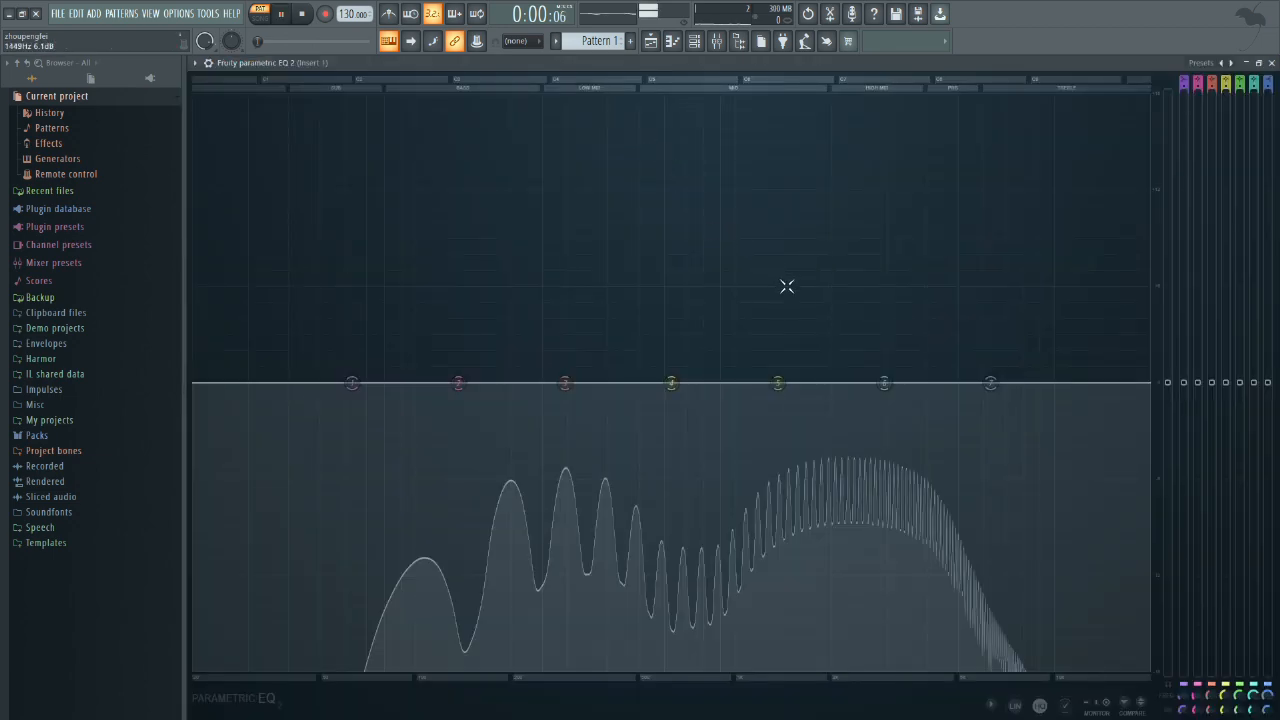
Step: Boost EQ band 5 strongly in the upper mids and cut bands 3 and 2 slightly while the pattern plays
{"action": "key", "text": "space"}
{"action": "left_click_drag", "start_coordinate": [776, 384], "coordinate": [842, 179]}
{"action": "left_click_drag", "start_coordinate": [565, 383], "coordinate": [557, 408]}
{"action": "left_click_drag", "start_coordinate": [459, 384], "coordinate": [460, 426]}
{"action": "right_click", "coordinate": [459, 425]}
{"action": "left_click", "coordinate": [440, 329]}
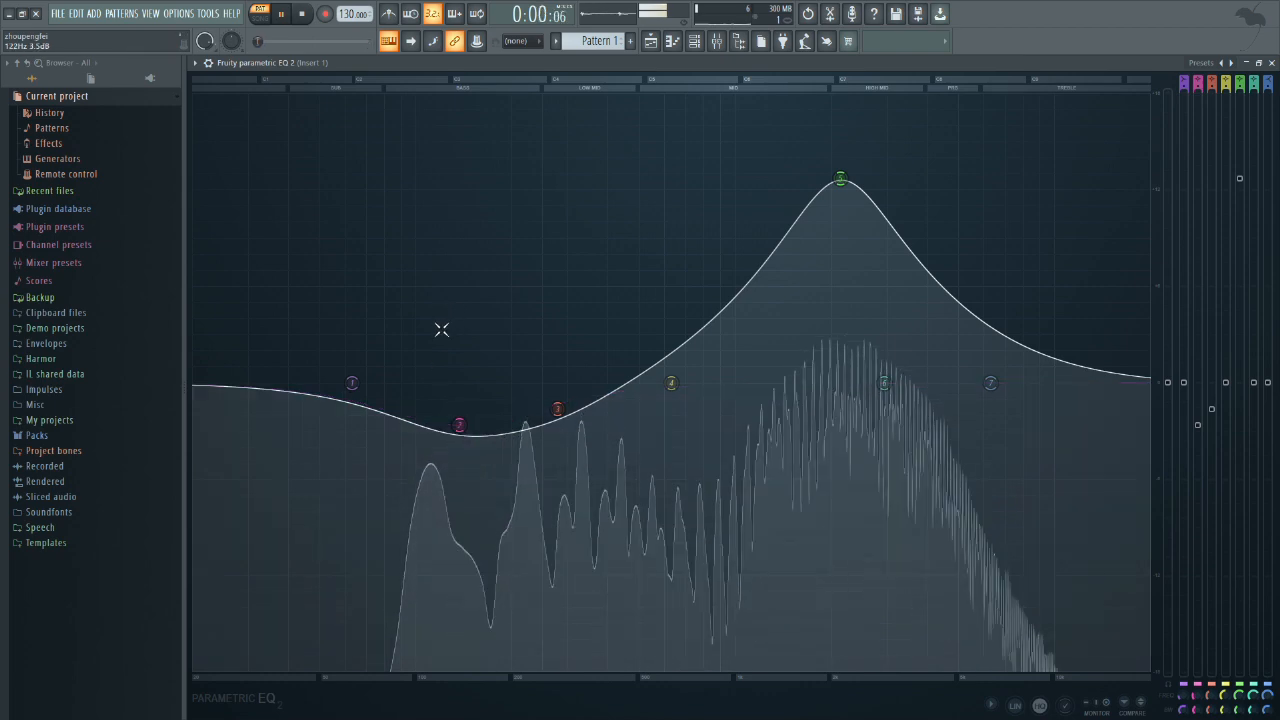
Step: Lower the band 1 low shelf, ease the band 5 boost slightly, and close the EQ and the mixer
{"action": "left_click_drag", "start_coordinate": [352, 384], "coordinate": [393, 496]}
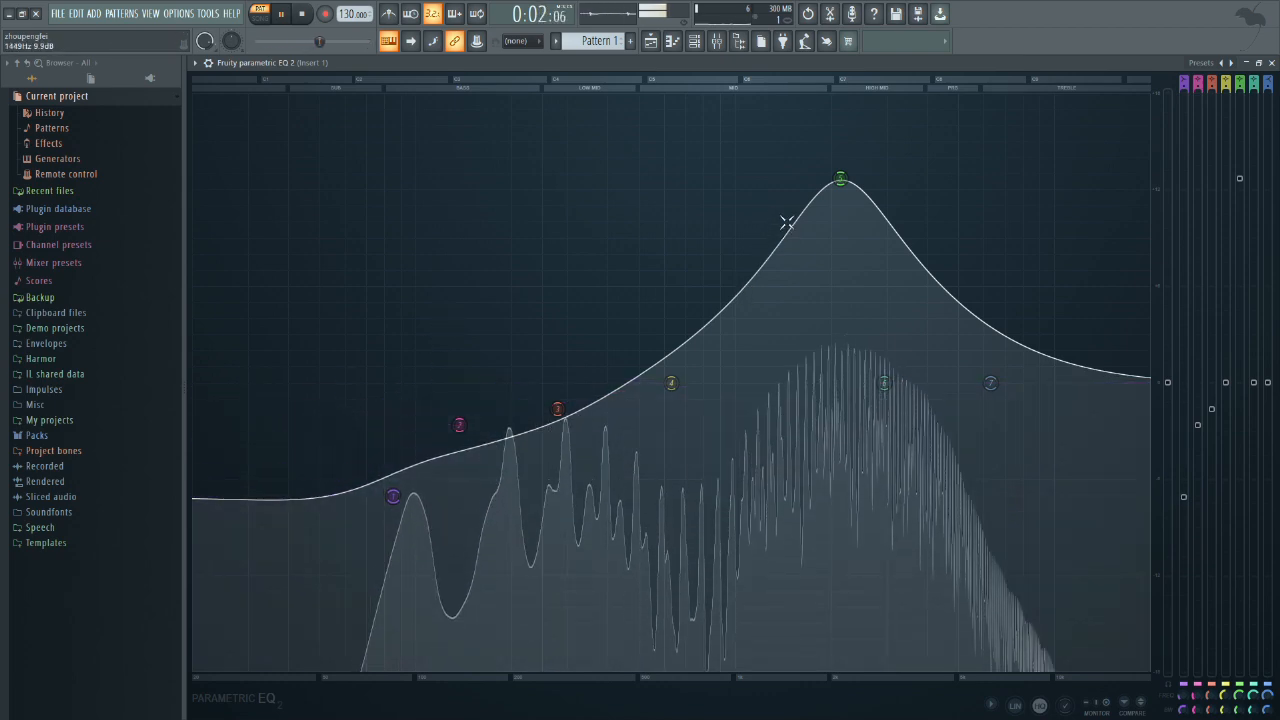
{"action": "left_click_drag", "start_coordinate": [840, 178], "coordinate": [843, 205]}
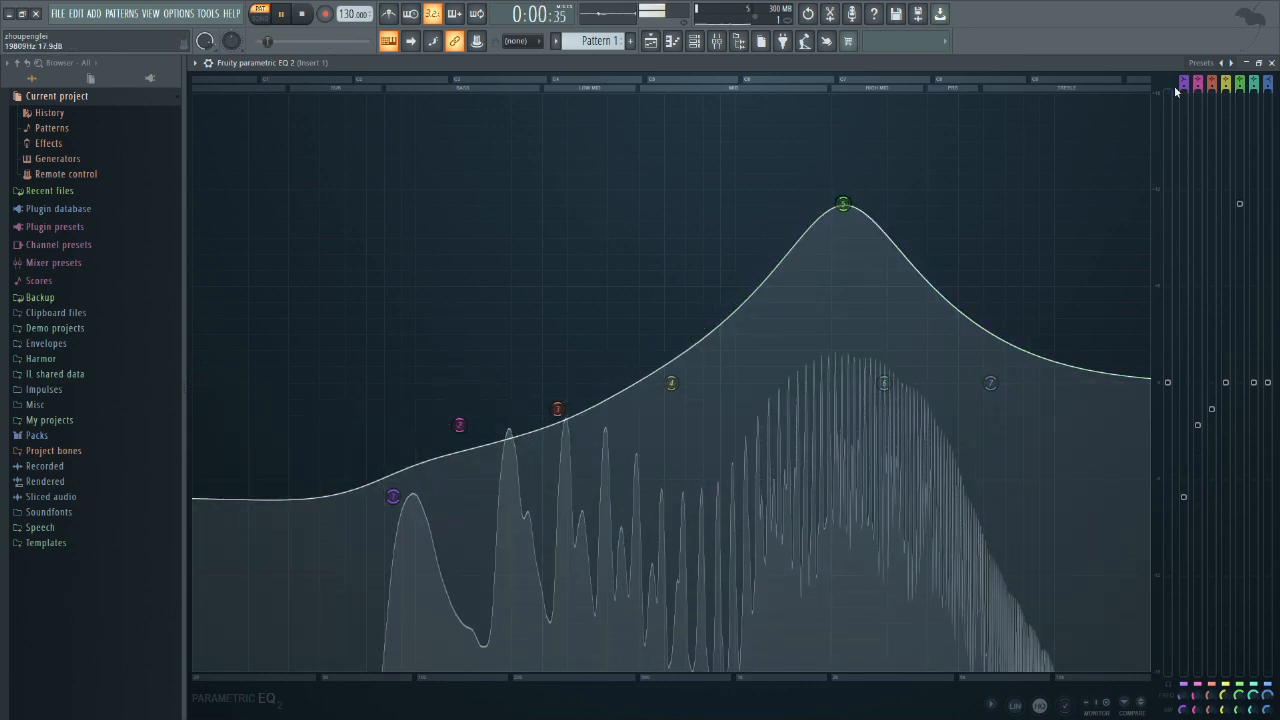
{"action": "left_click", "coordinate": [1272, 63]}
{"action": "left_click", "coordinate": [1272, 63]}
{"action": "key", "text": "space"}
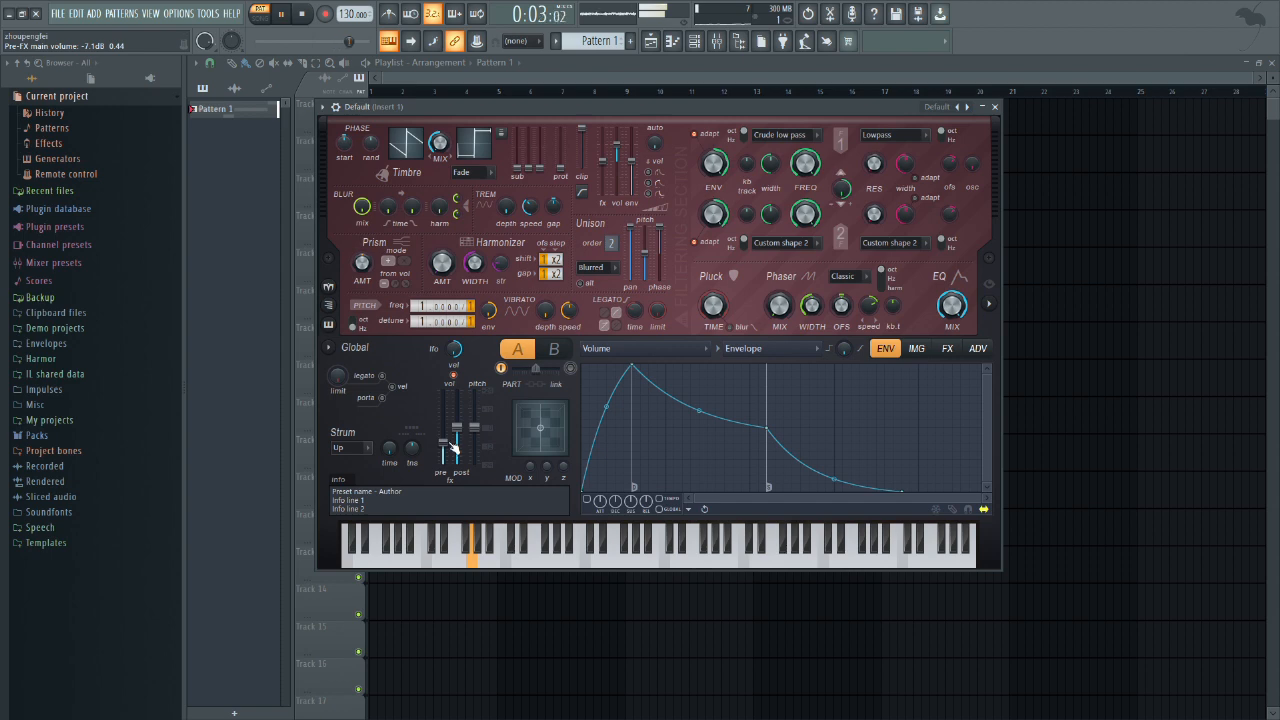
Step: In the Harmor channel's piano roll, add D4, C4, D4 and E4 above the existing G3, F3, G3 and A3 notes
{"action": "left_click", "coordinate": [694, 41]}
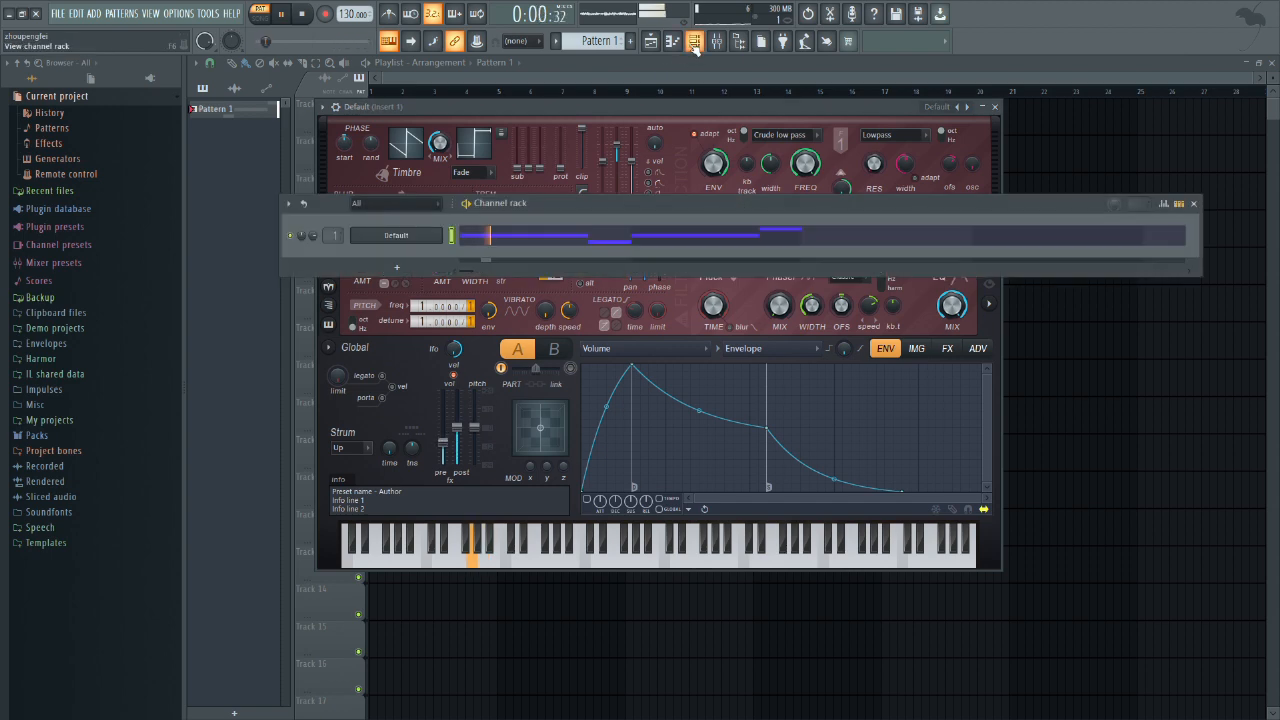
{"action": "left_click", "coordinate": [486, 237]}
{"action": "key", "text": "space"}
{"action": "left_click", "coordinate": [250, 424]}
{"action": "key", "text": "space"}
{"action": "left_click_drag", "start_coordinate": [245, 426], "coordinate": [426, 428]}
{"action": "key", "text": "space"}
{"action": "key", "text": "space"}
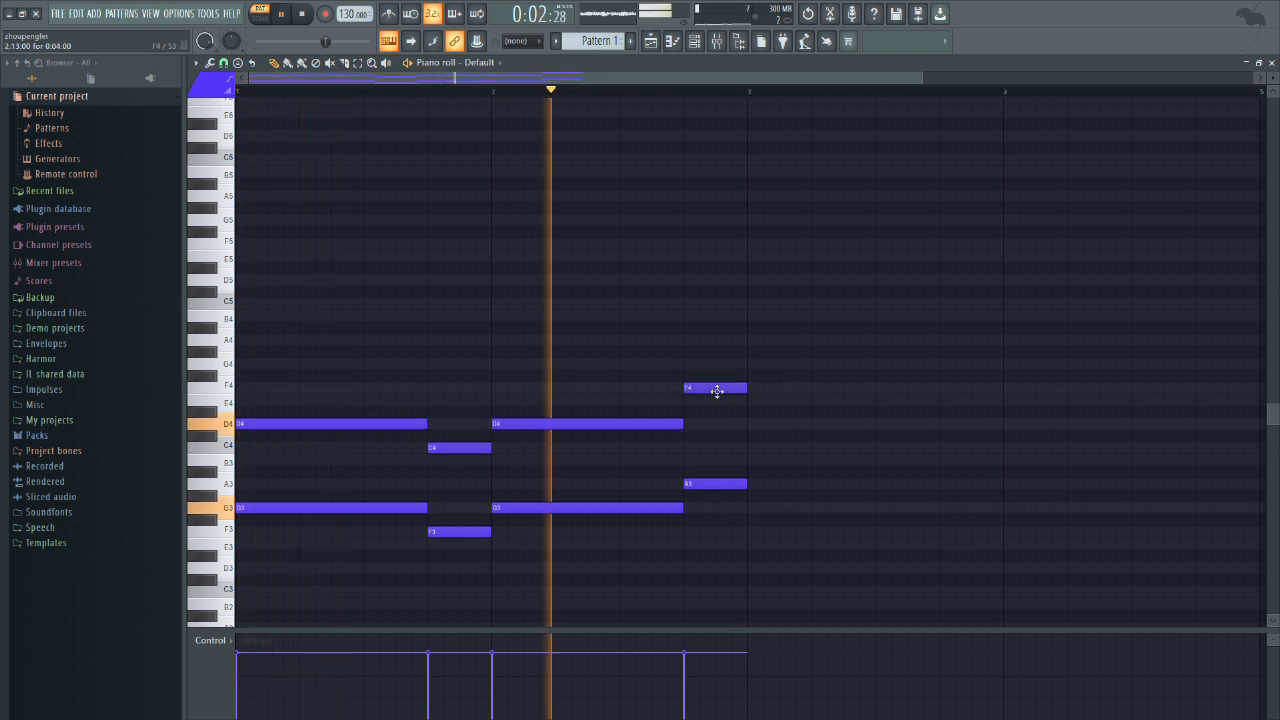
{"action": "left_click_drag", "start_coordinate": [719, 387], "coordinate": [719, 399]}
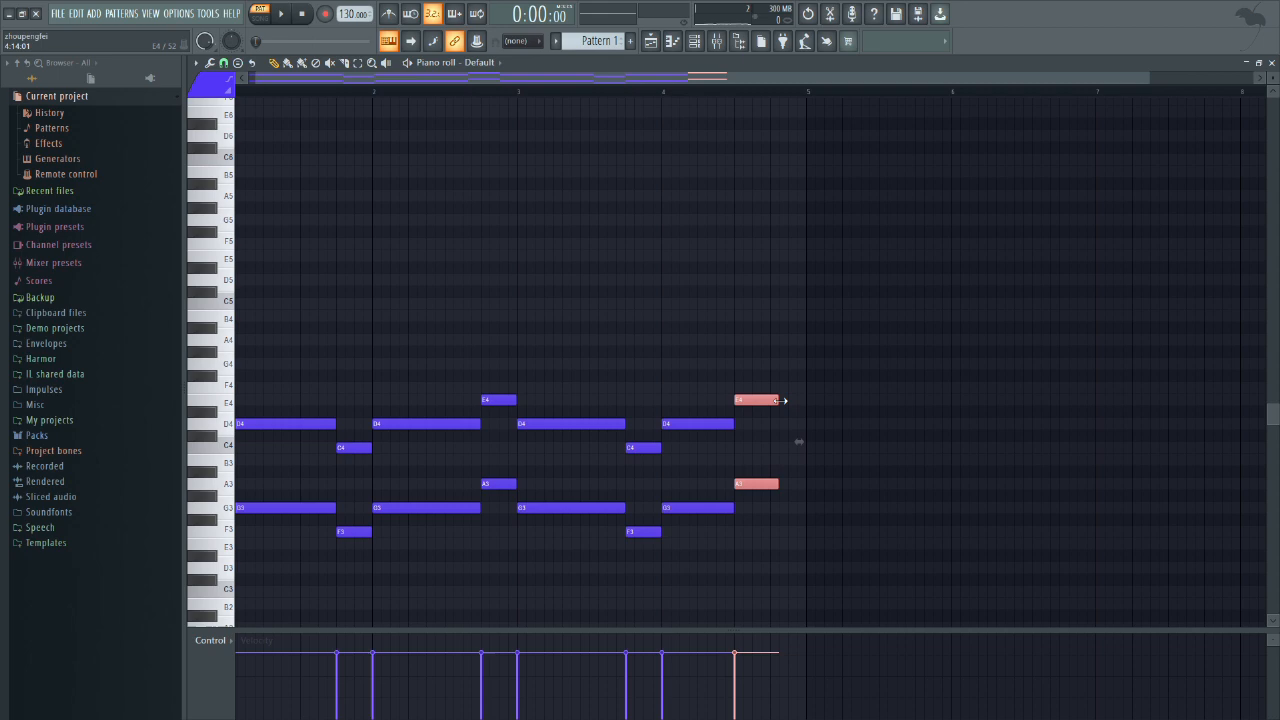
Step: Repeat the two-bar chord phrase in bars 3 and 4, making the final E4 and A3 chord half a bar long
{"action": "left_click_drag", "start_coordinate": [780, 400], "coordinate": [808, 400]}
{"action": "left_click", "coordinate": [893, 436], "text": "ctrl"}
{"action": "key", "text": "space"}
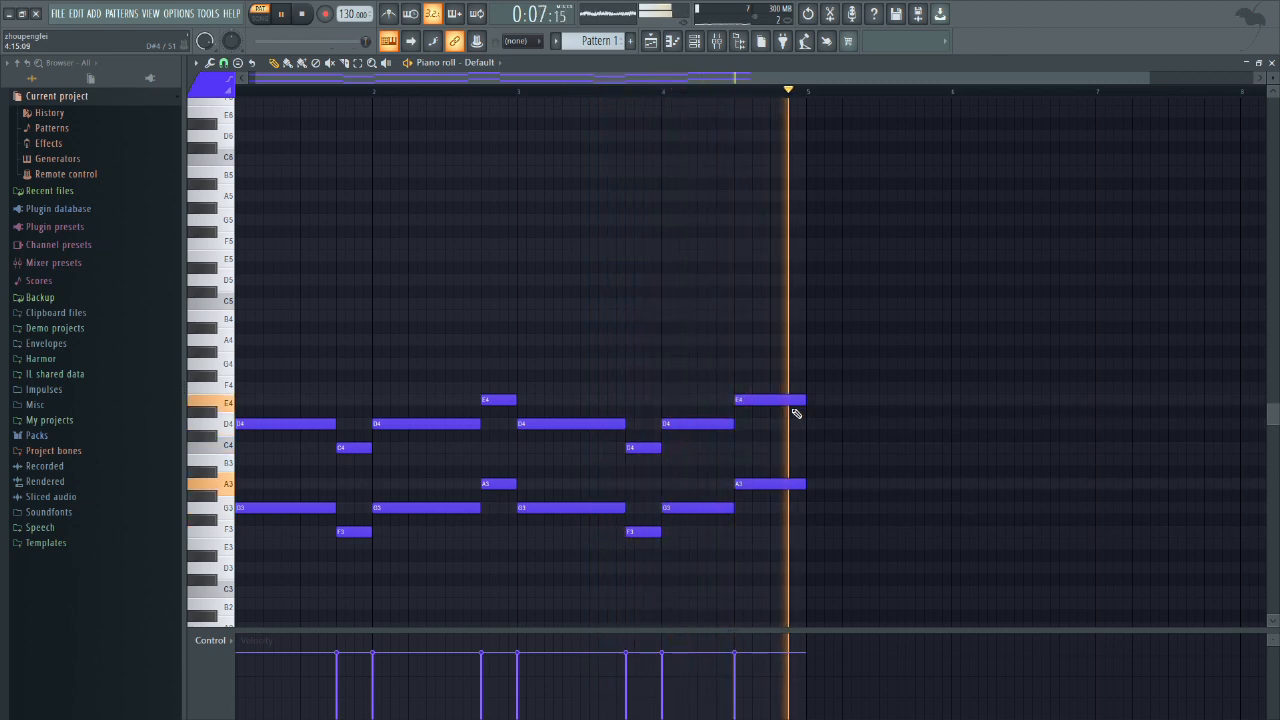
Step: Open Harmor, enable its volume envelope with an instant attack and full sustain level, and audition the pattern
{"action": "key", "text": "F6"}
{"action": "left_click", "coordinate": [417, 239]}
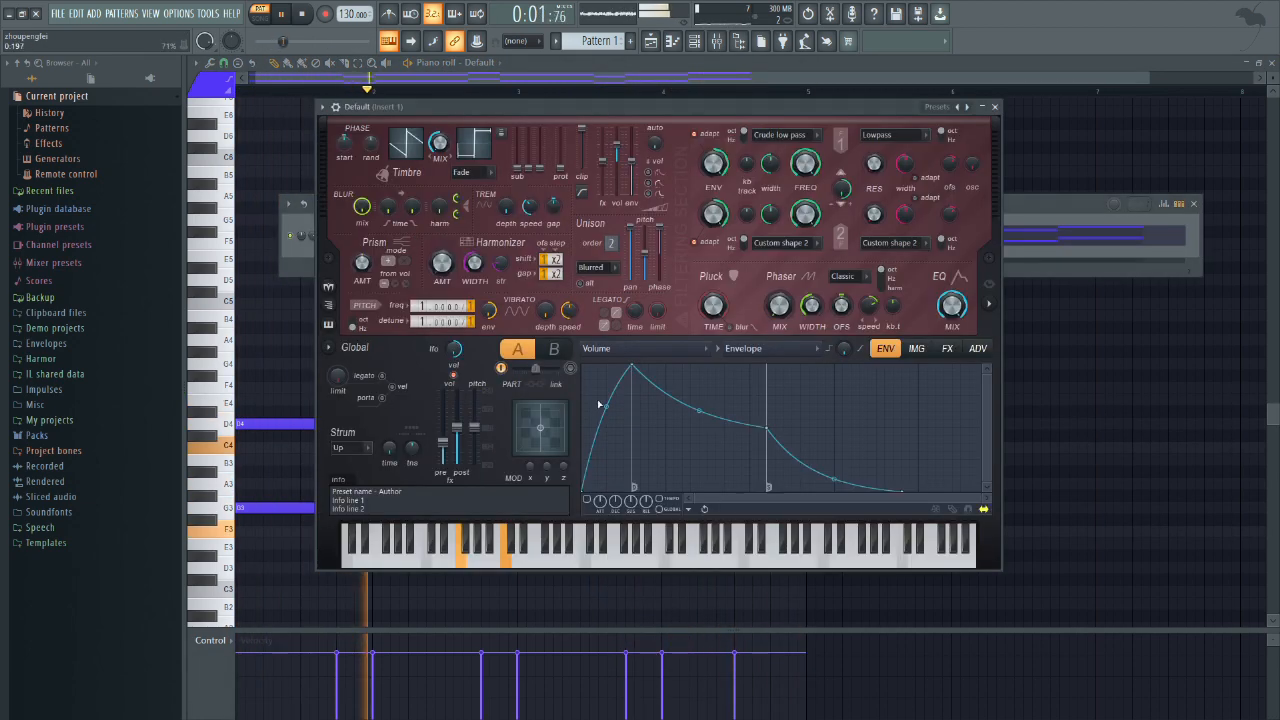
{"action": "left_click", "coordinate": [588, 499]}
{"action": "key", "text": "space"}
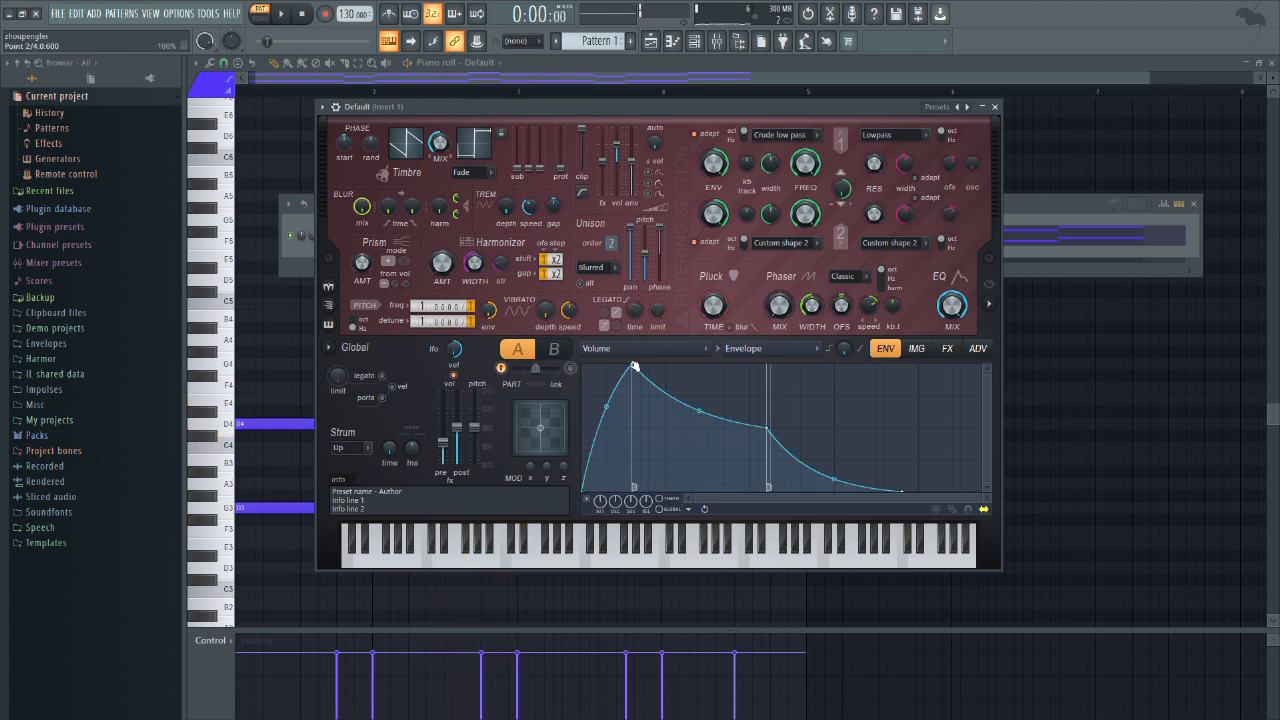
{"action": "left_click_drag", "start_coordinate": [632, 365], "coordinate": [583, 365]}
{"action": "left_click_drag", "start_coordinate": [717, 428], "coordinate": [713, 365]}
{"action": "key", "text": "space"}
{"action": "key", "text": "space"}
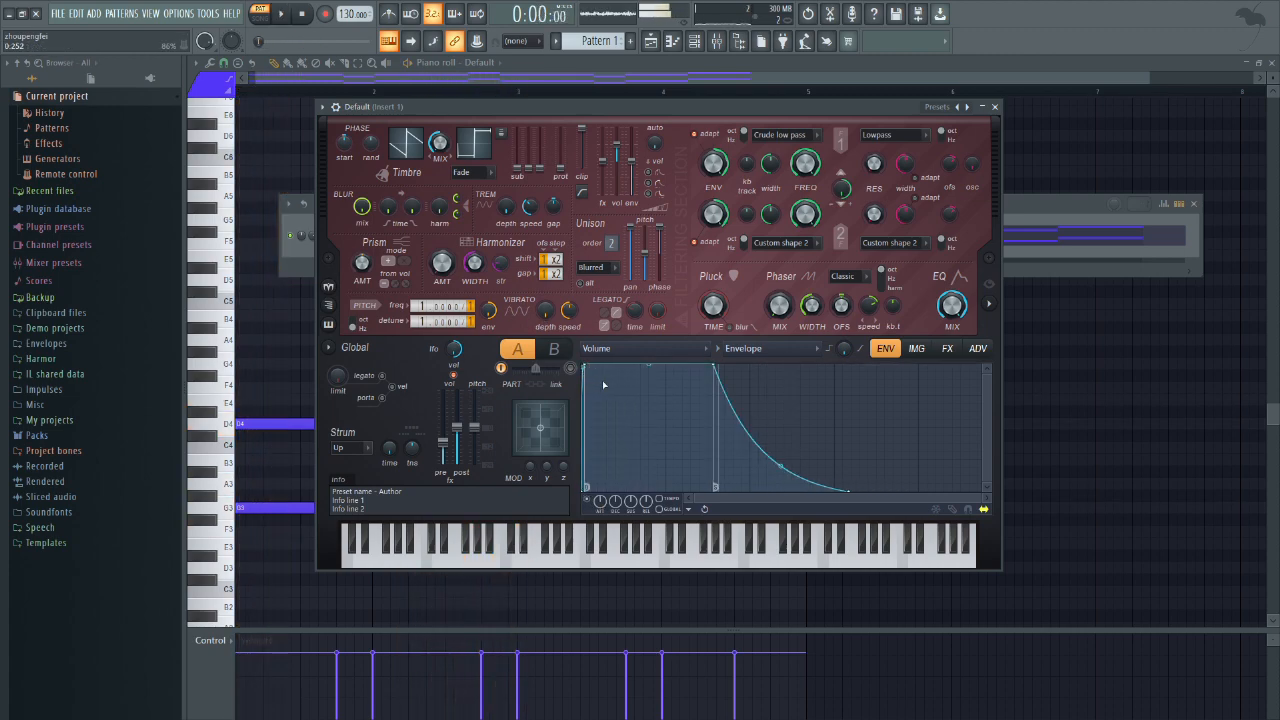
Step: In the mixer, enable Hardcore on Insert 1, bypass the parametric EQs and SPAN, and audition the pattern
{"action": "left_click", "coordinate": [716, 41]}
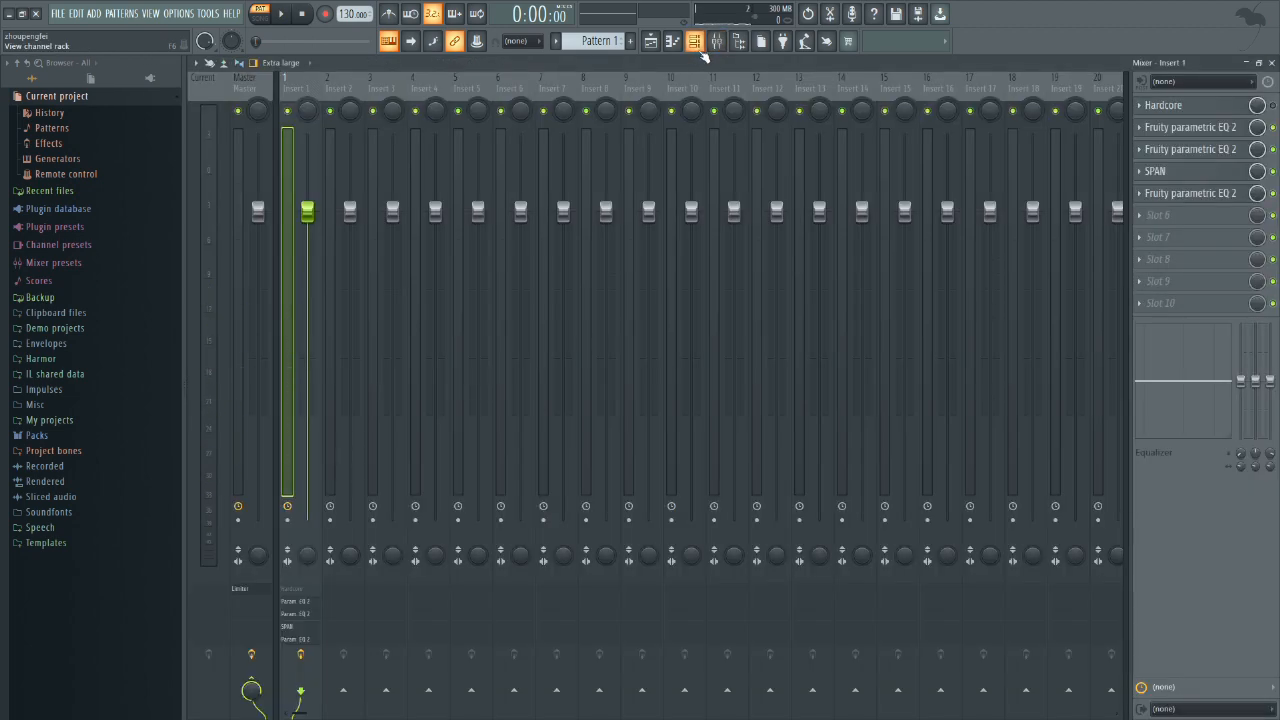
{"action": "left_click", "coordinate": [1193, 110]}
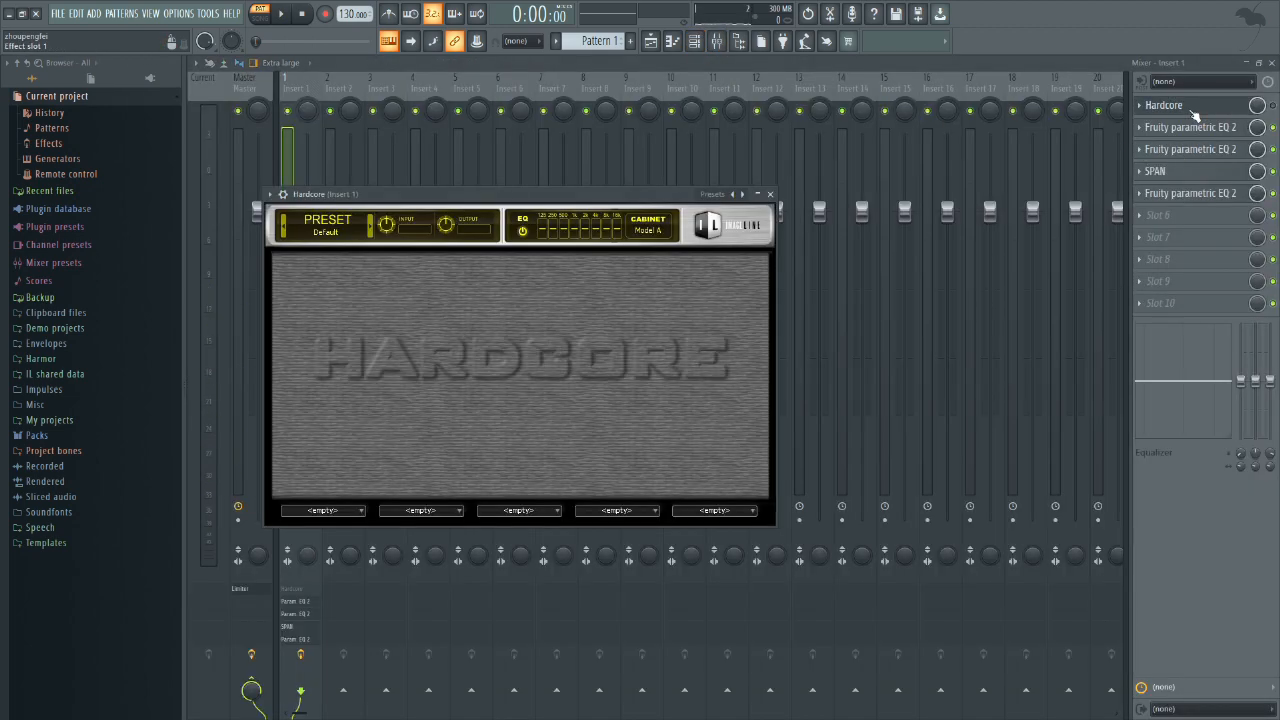
{"action": "left_click", "coordinate": [1193, 110]}
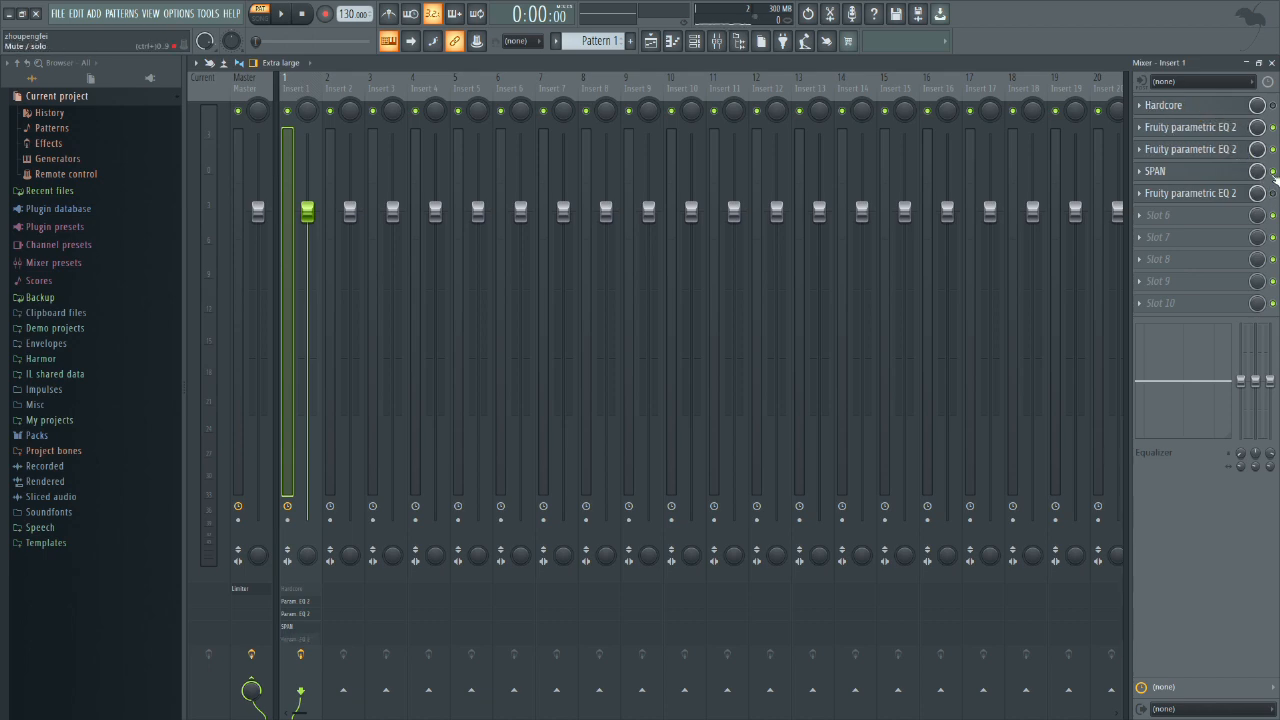
{"action": "key", "text": "space"}
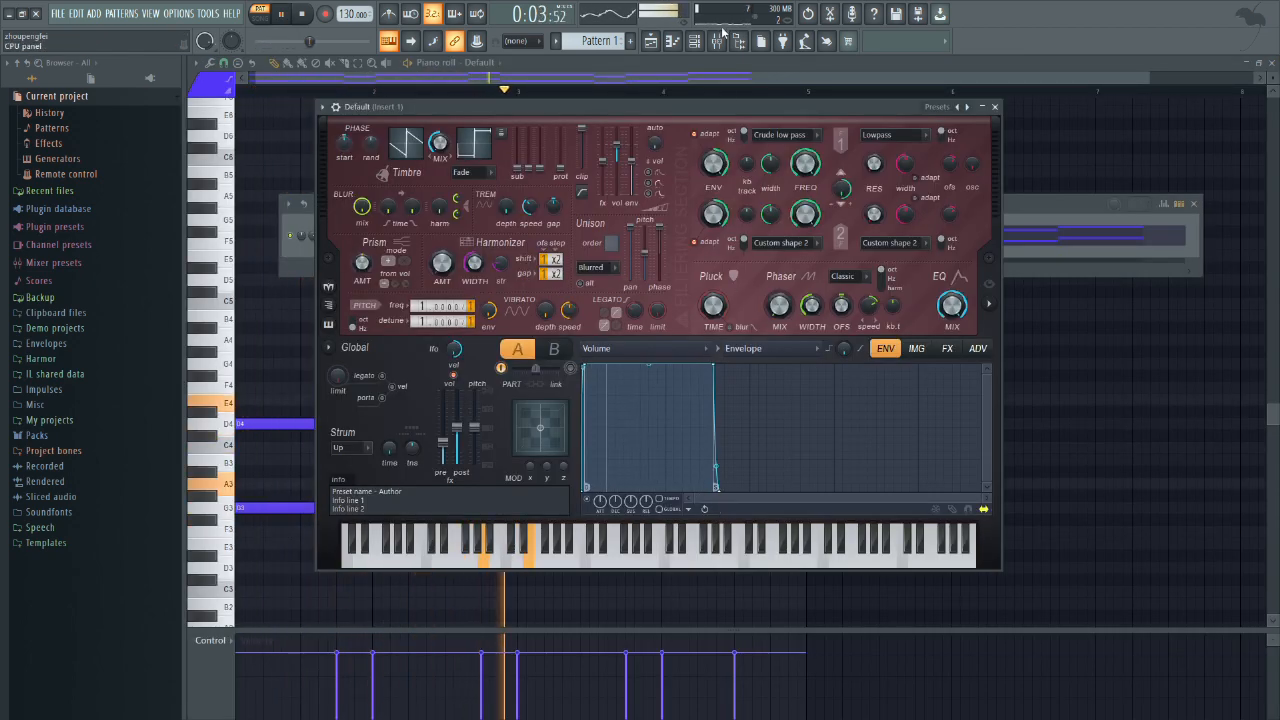
{"action": "key", "text": "F9"}
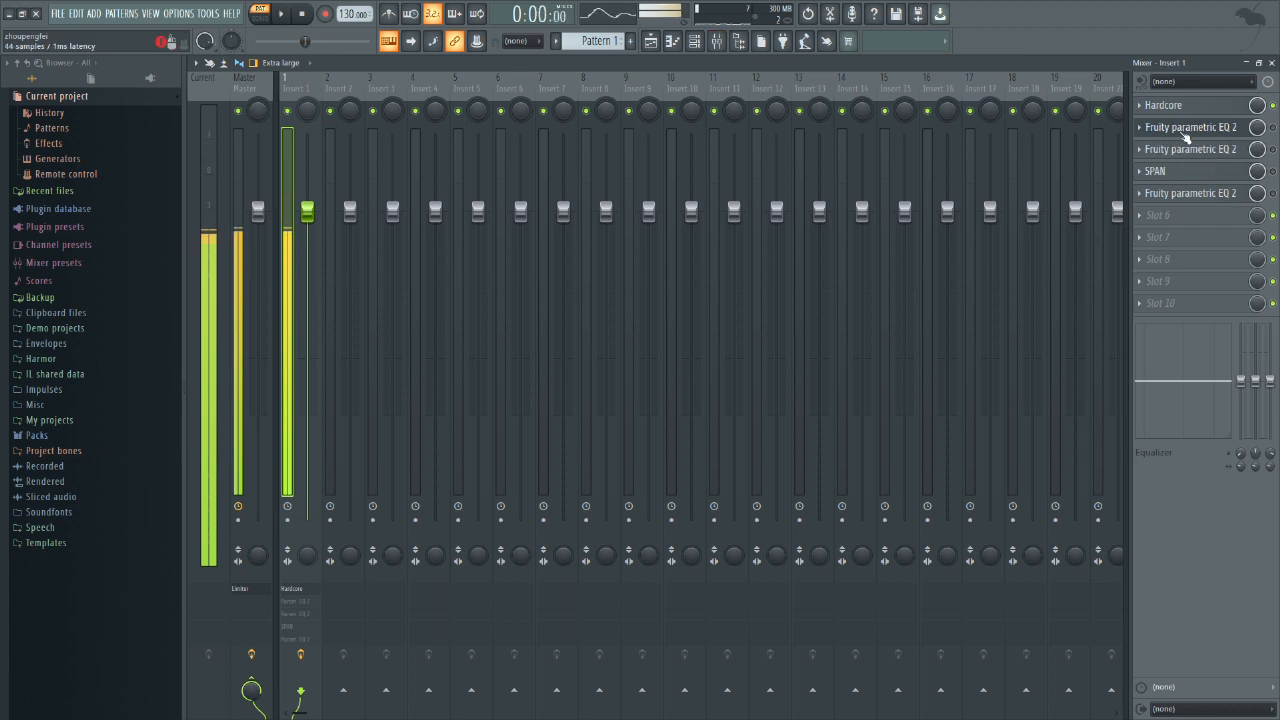
{"action": "key", "text": "space"}
Step: Add a Fruity parametric EQ 2 in slot 6 of Insert 1 and examine the held spectrum in SPAN
{"action": "left_click", "coordinate": [1202, 216]}
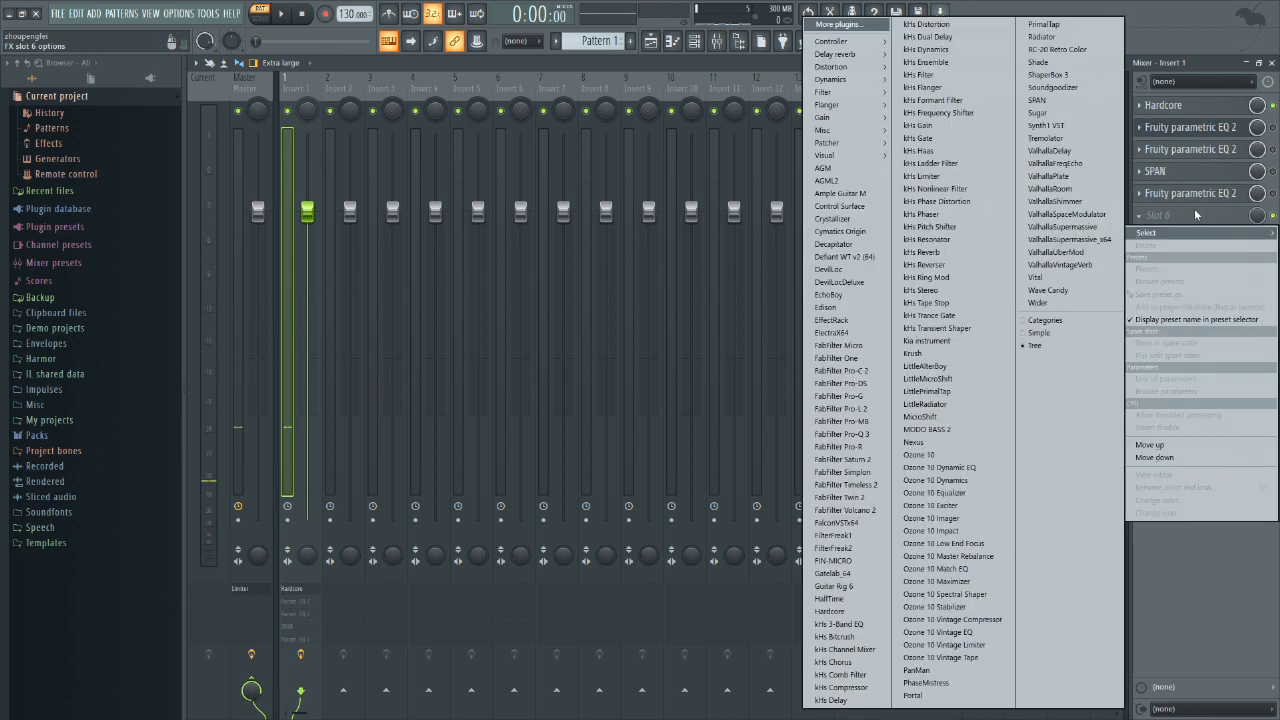
{"action": "mouse_move", "coordinate": [825, 92]}
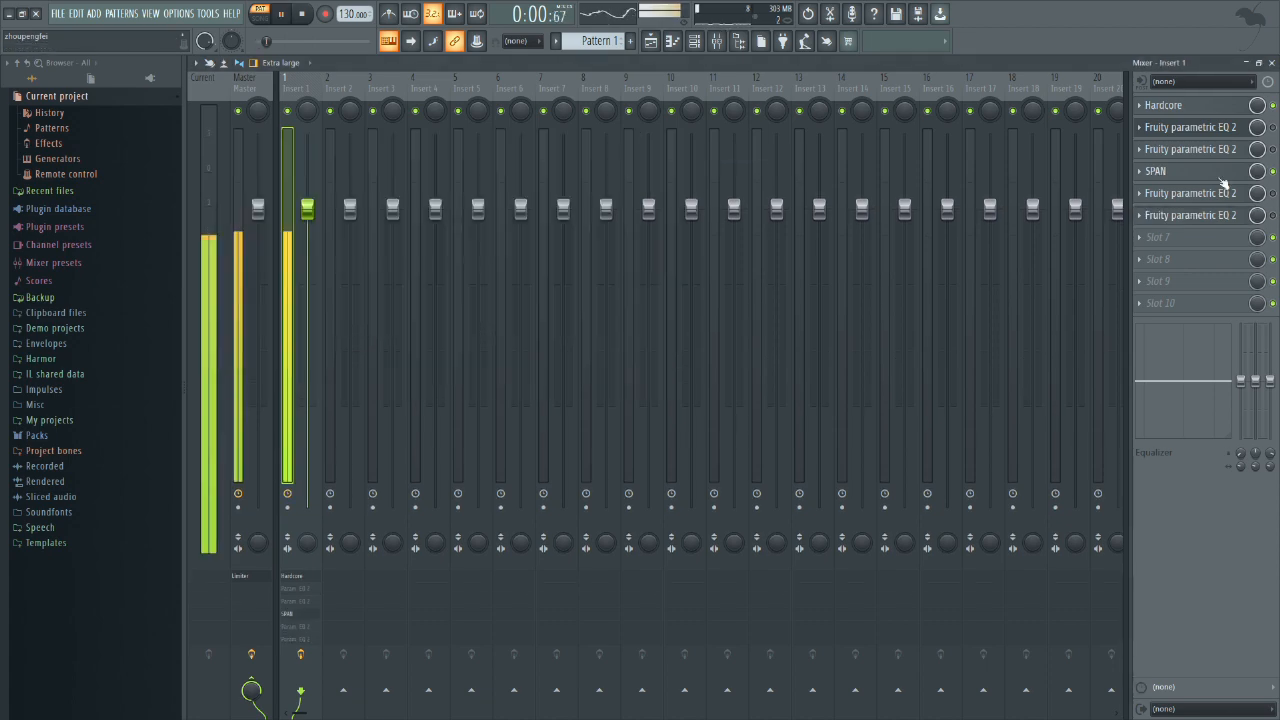
{"action": "left_click", "coordinate": [1222, 175]}
{"action": "left_click", "coordinate": [379, 182]}
{"action": "key", "text": "space"}
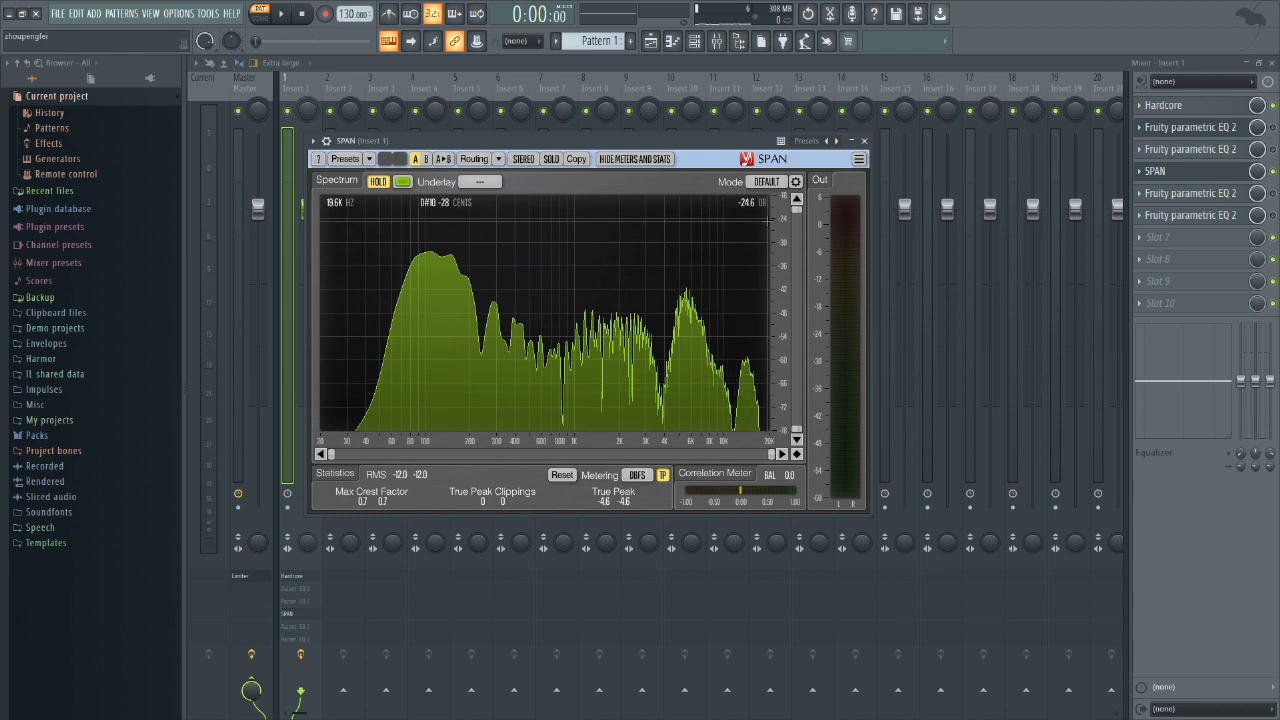
{"action": "left_click", "coordinate": [865, 141]}
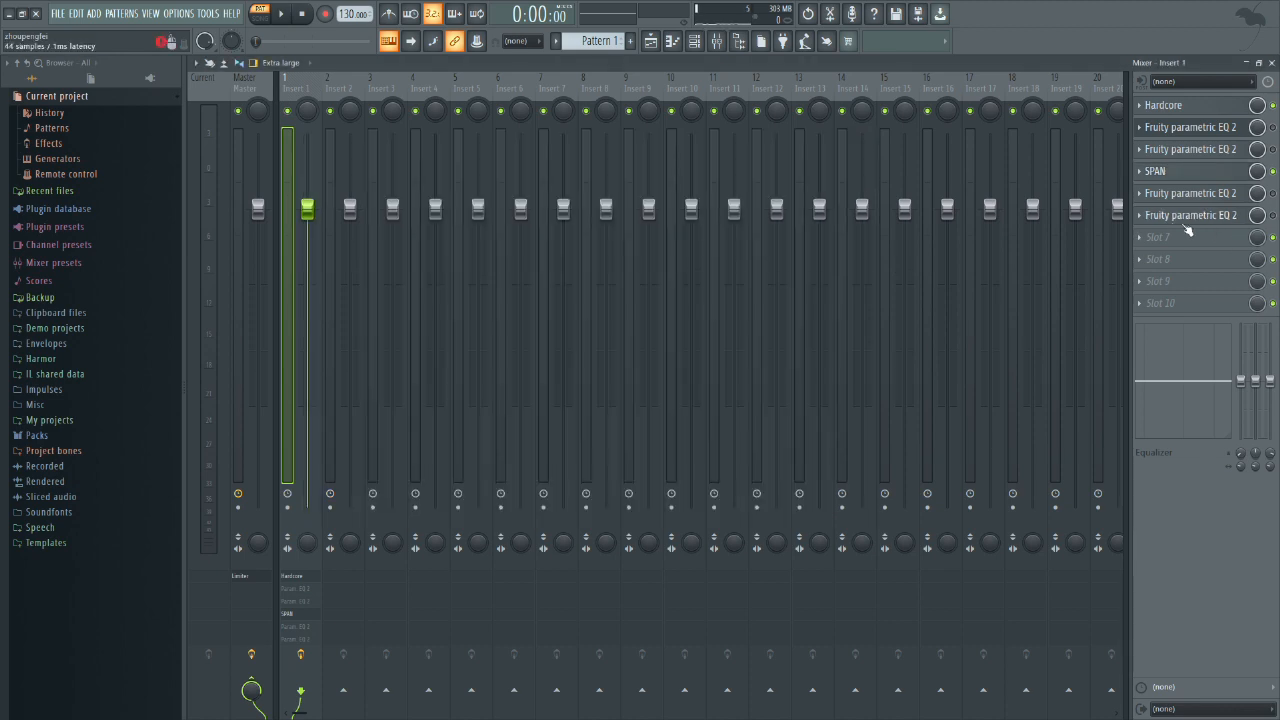
Step: Delete all the Fruity parametric EQ 2 instances and SPAN from Insert 1, keeping only Hardcore
{"action": "left_click", "coordinate": [1140, 216]}
{"action": "left_click", "coordinate": [1148, 245]}
{"action": "left_click", "coordinate": [1139, 195]}
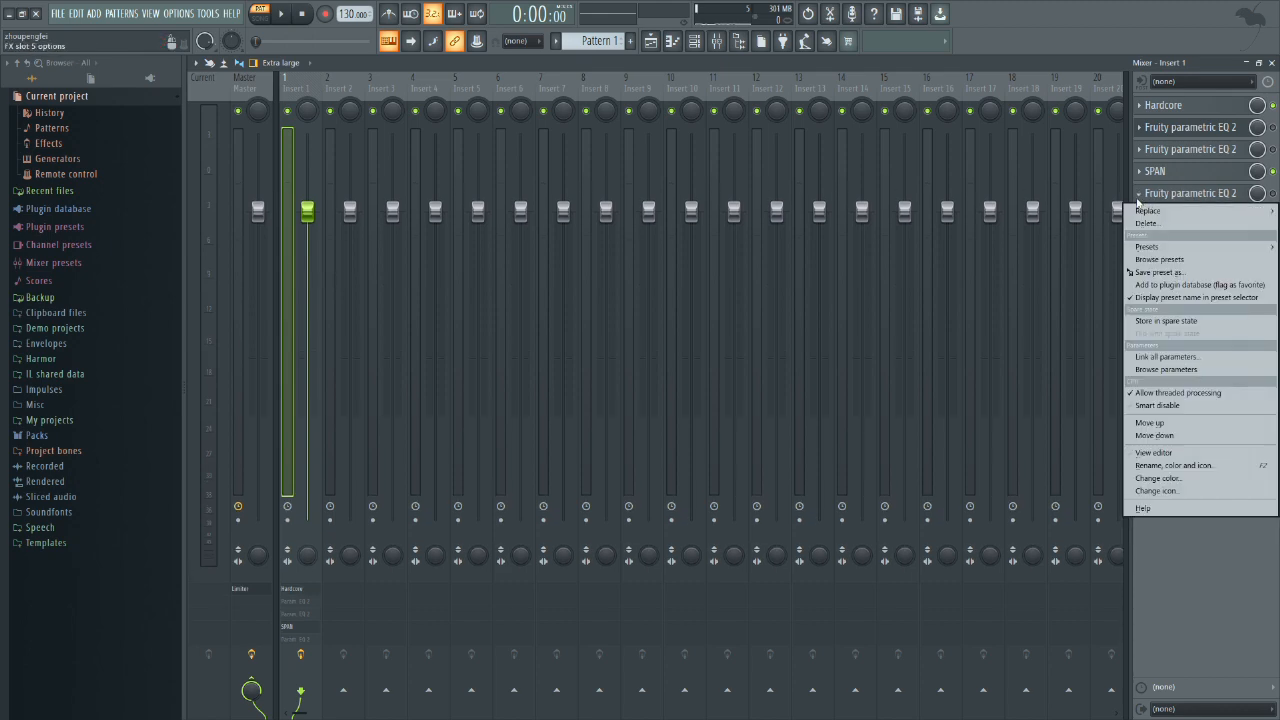
{"action": "left_click", "coordinate": [1146, 223]}
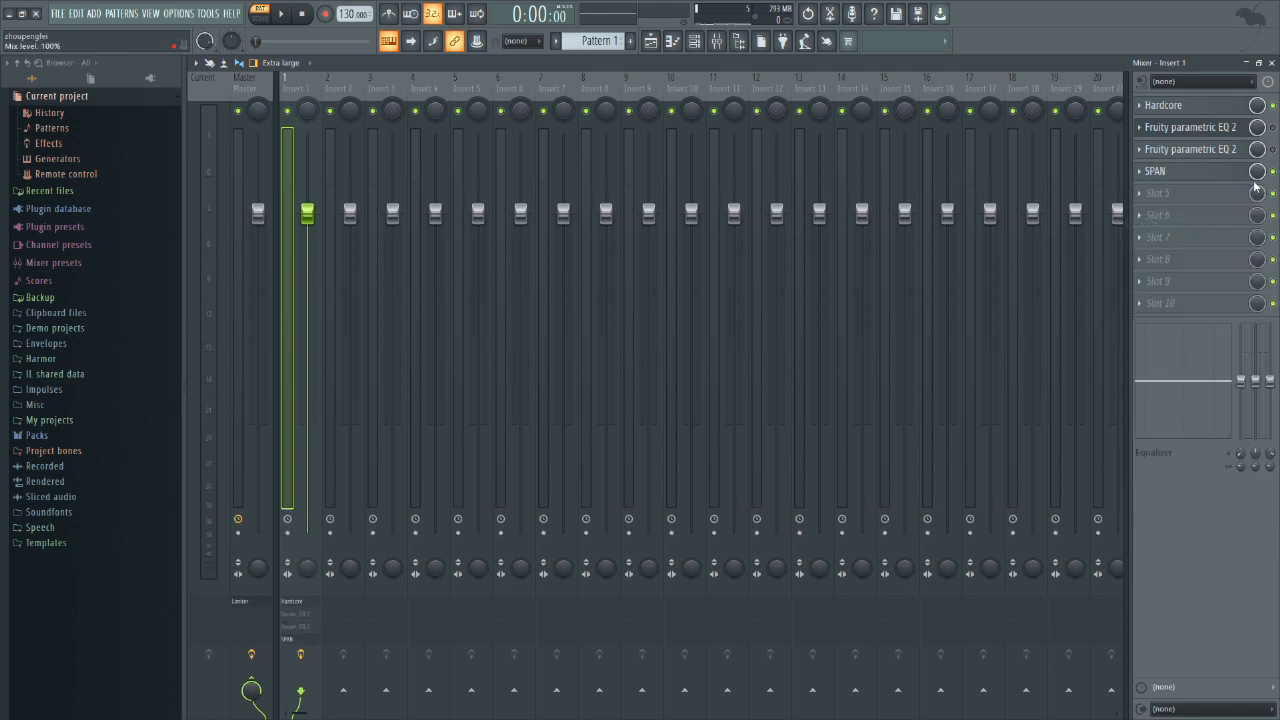
{"action": "left_click", "coordinate": [1140, 171]}
{"action": "left_click", "coordinate": [1146, 199]}
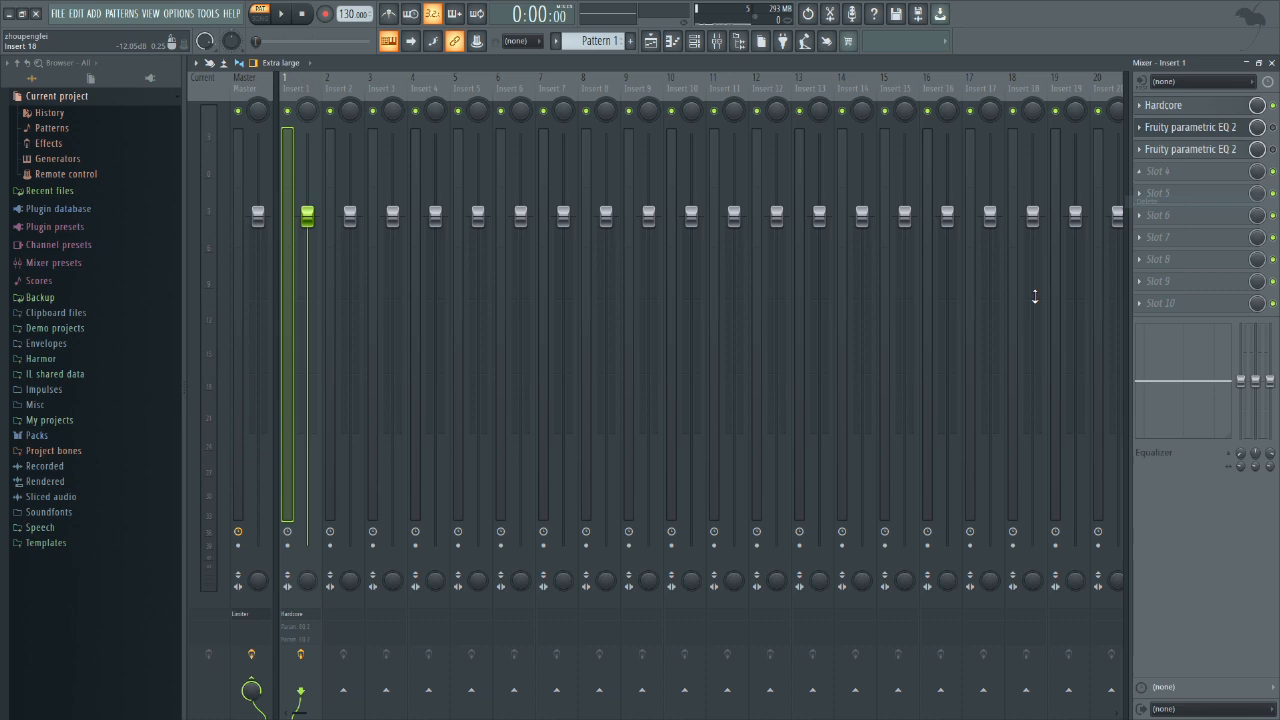
{"action": "left_click", "coordinate": [1140, 150]}
{"action": "left_click", "coordinate": [1148, 183]}
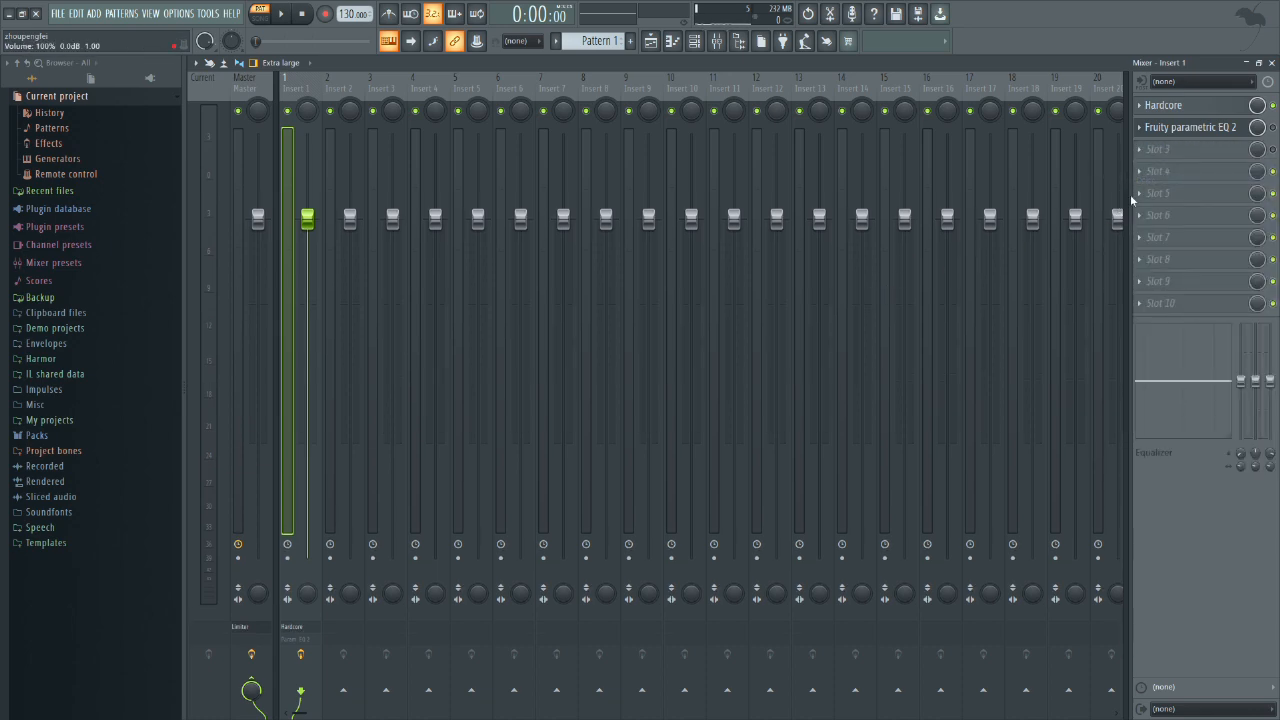
{"action": "left_click", "coordinate": [1140, 127]}
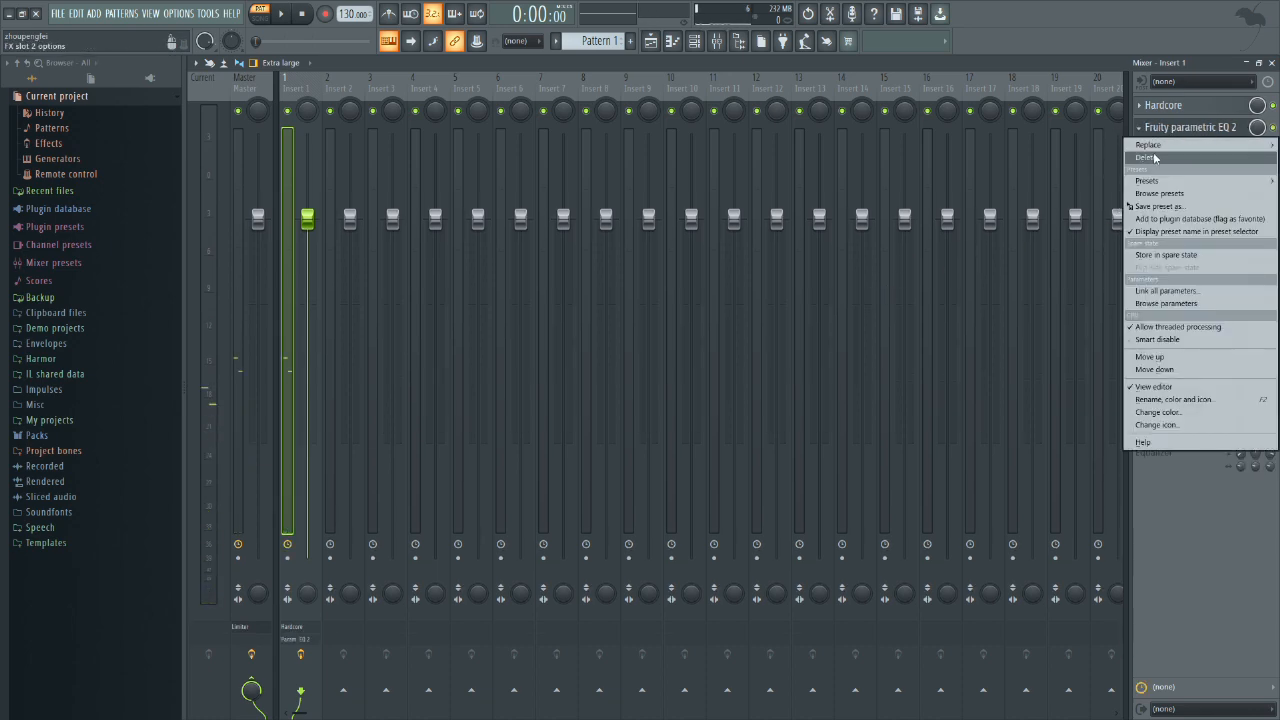
{"action": "left_click", "coordinate": [1146, 160]}
Step: Audition the pattern through the empty Hardcore pedalboard and review the pattern in the channel rack and piano roll
{"action": "left_click", "coordinate": [1212, 104]}
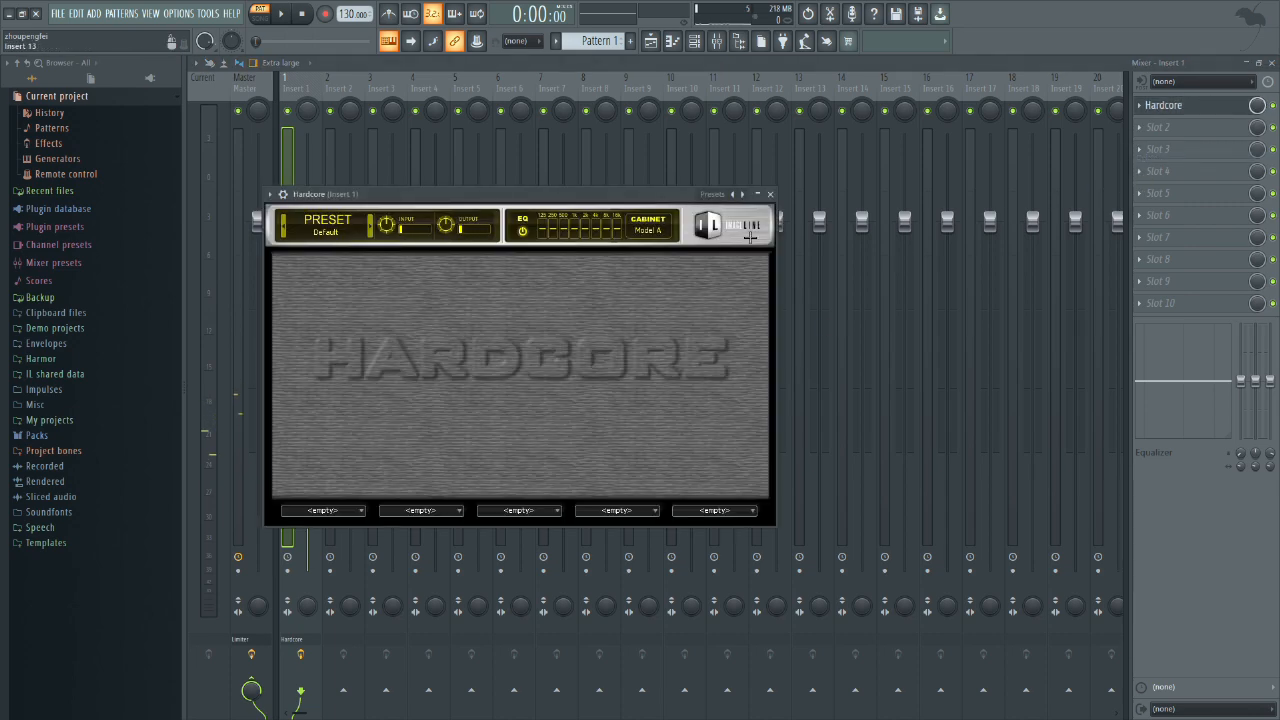
{"action": "key", "text": "space"}
{"action": "key", "text": "space"}
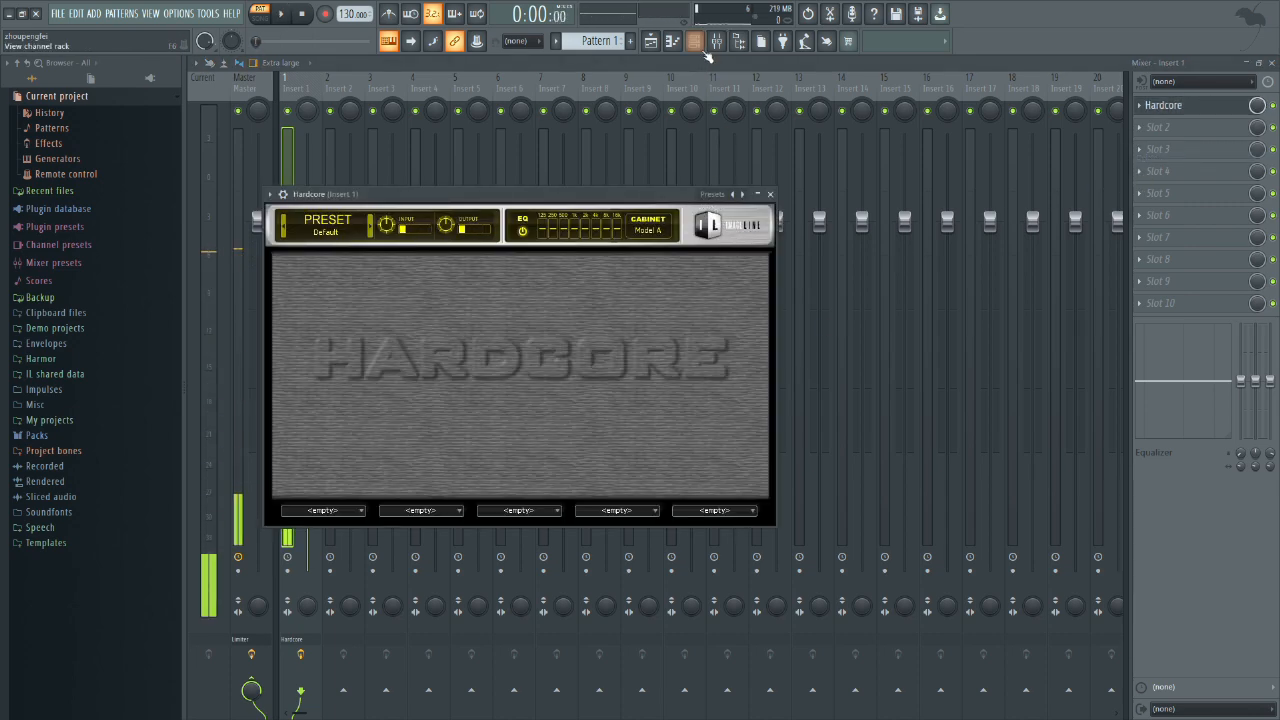
{"action": "key", "text": "F6"}
{"action": "left_click", "coordinate": [517, 240]}
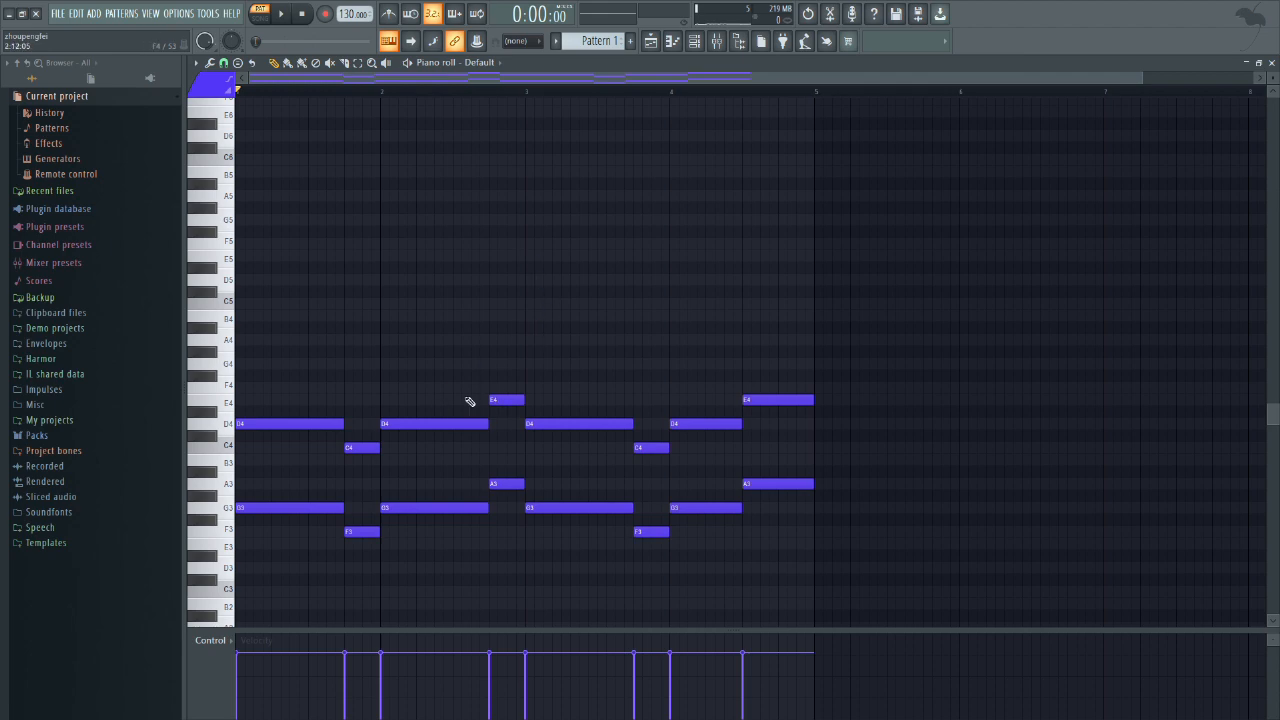
{"action": "key", "text": "F6"}
{"action": "key", "text": "F6"}
{"action": "key", "text": "space"}
{"action": "key", "text": "F6"}
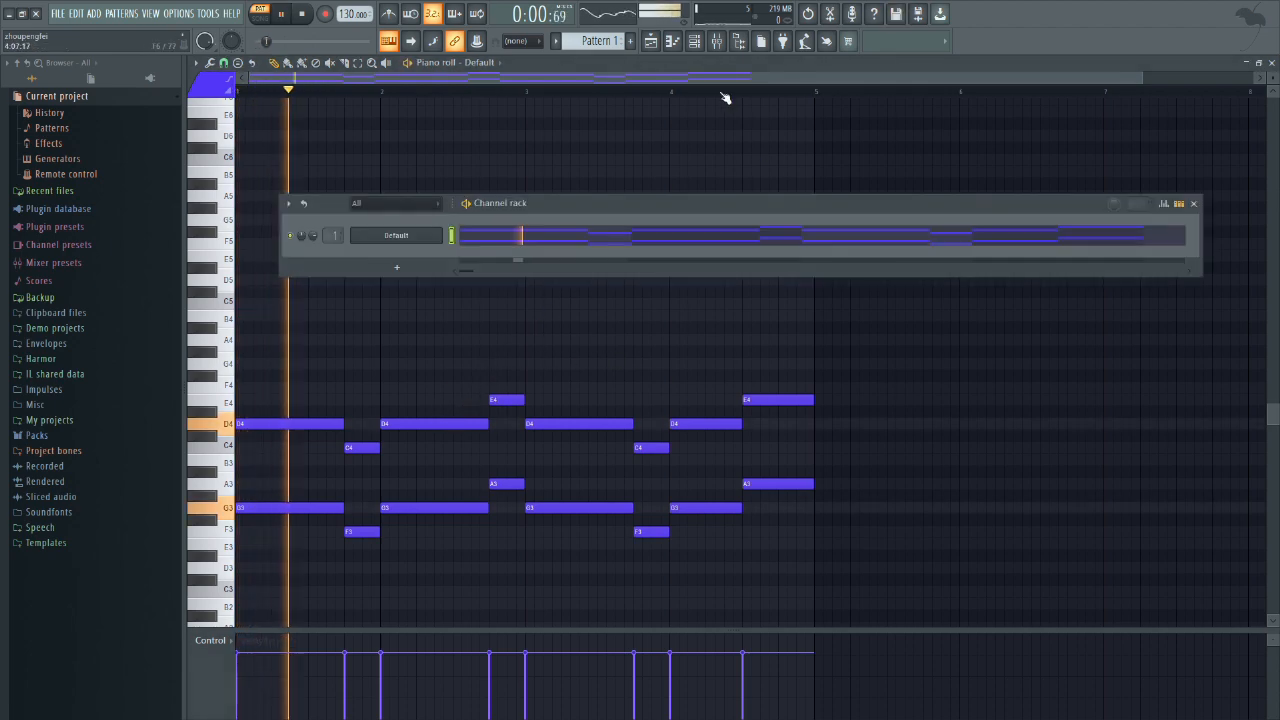
{"action": "key", "text": "F6"}
{"action": "key", "text": "space"}
{"action": "key", "text": "F6"}
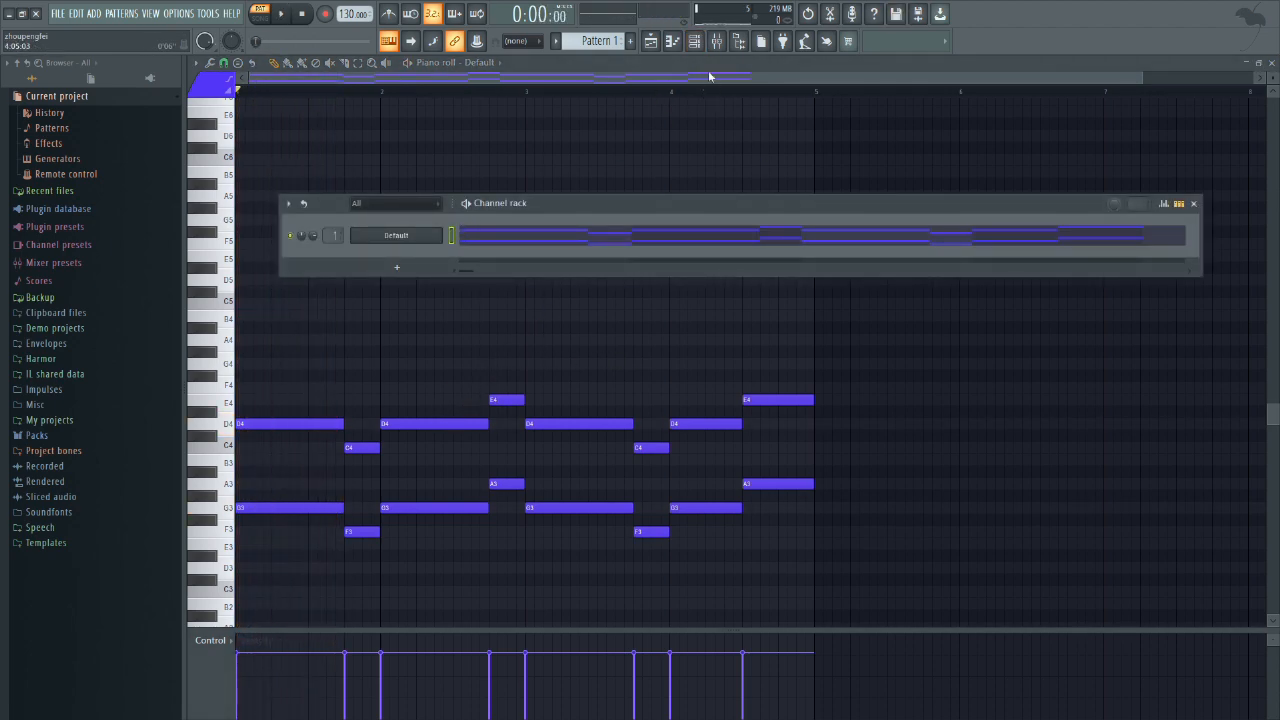
Step: Load the Tubedrive pedal into the first effect slot of Hardcore on Insert 1
{"action": "left_click", "coordinate": [716, 43]}
{"action": "left_click", "coordinate": [1229, 106]}
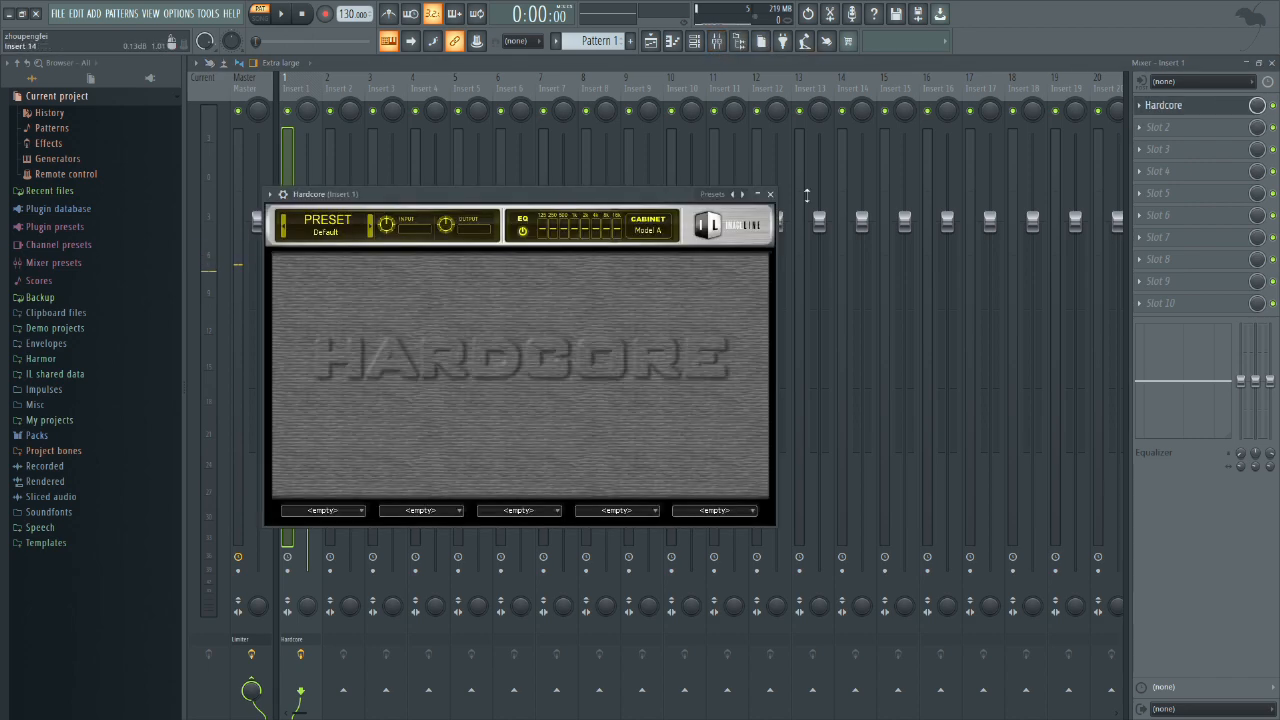
{"action": "left_click", "coordinate": [340, 510]}
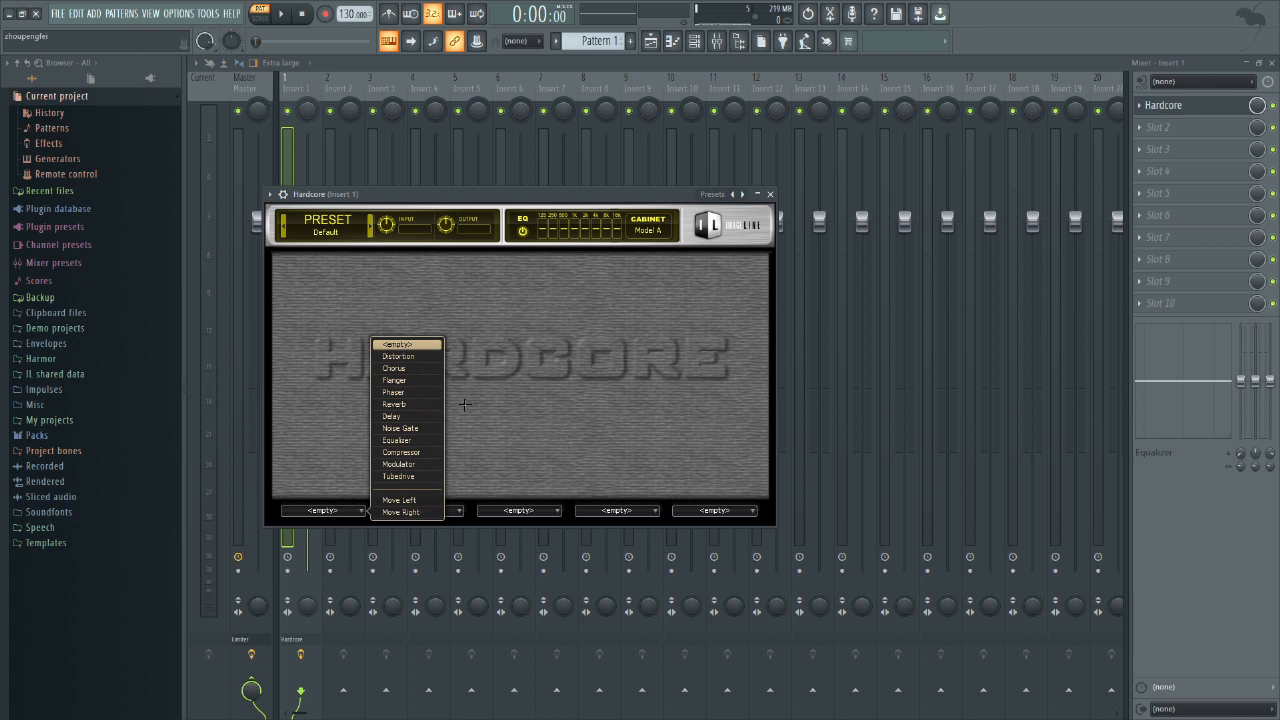
{"action": "left_click", "coordinate": [400, 476]}
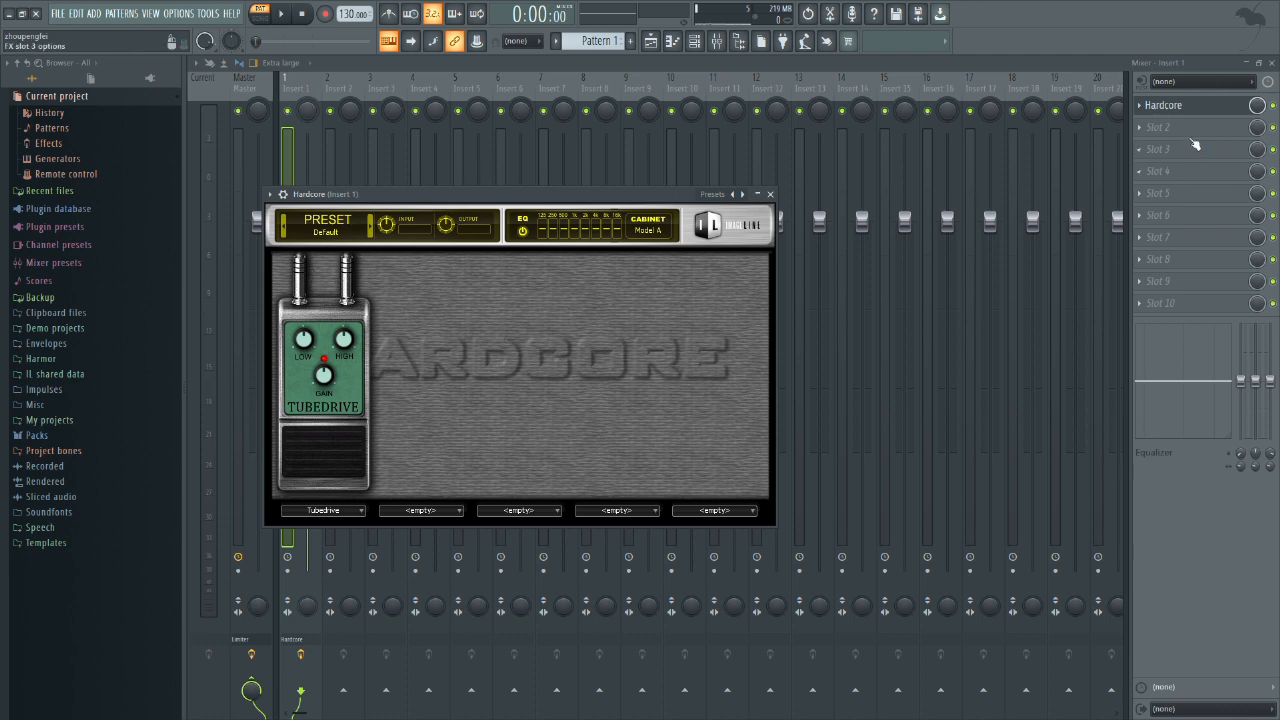
Step: Add Fruity parametric EQ 2 in slot 2 of Insert 1 and play the pattern through it
{"action": "left_click", "coordinate": [1172, 124]}
{"action": "mouse_move", "coordinate": [822, 92]}
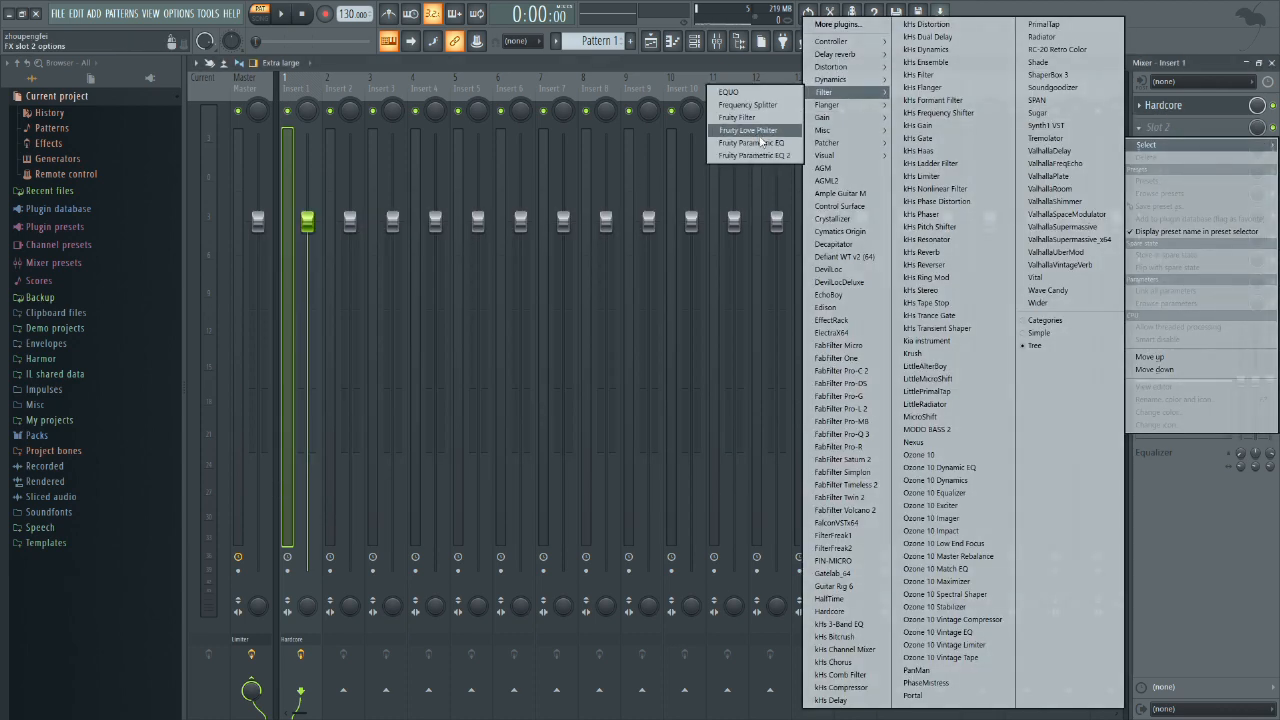
{"action": "left_click", "coordinate": [750, 145]}
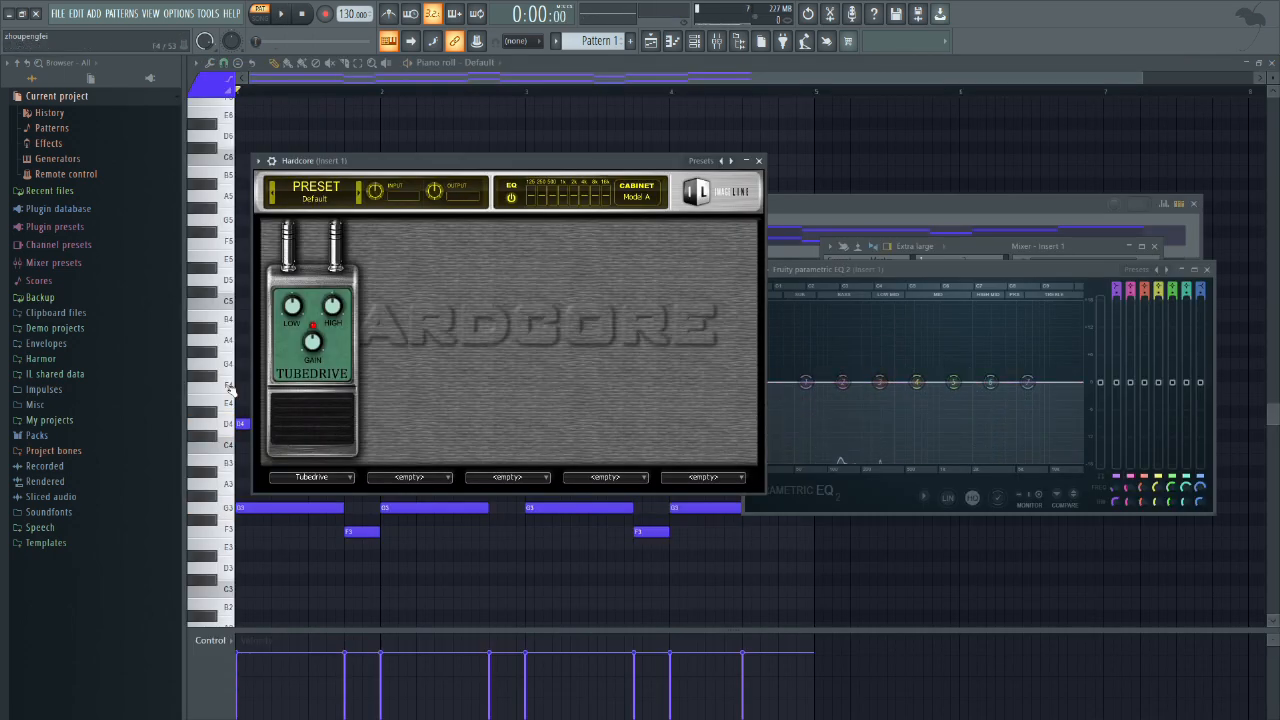
{"action": "key", "text": "space"}
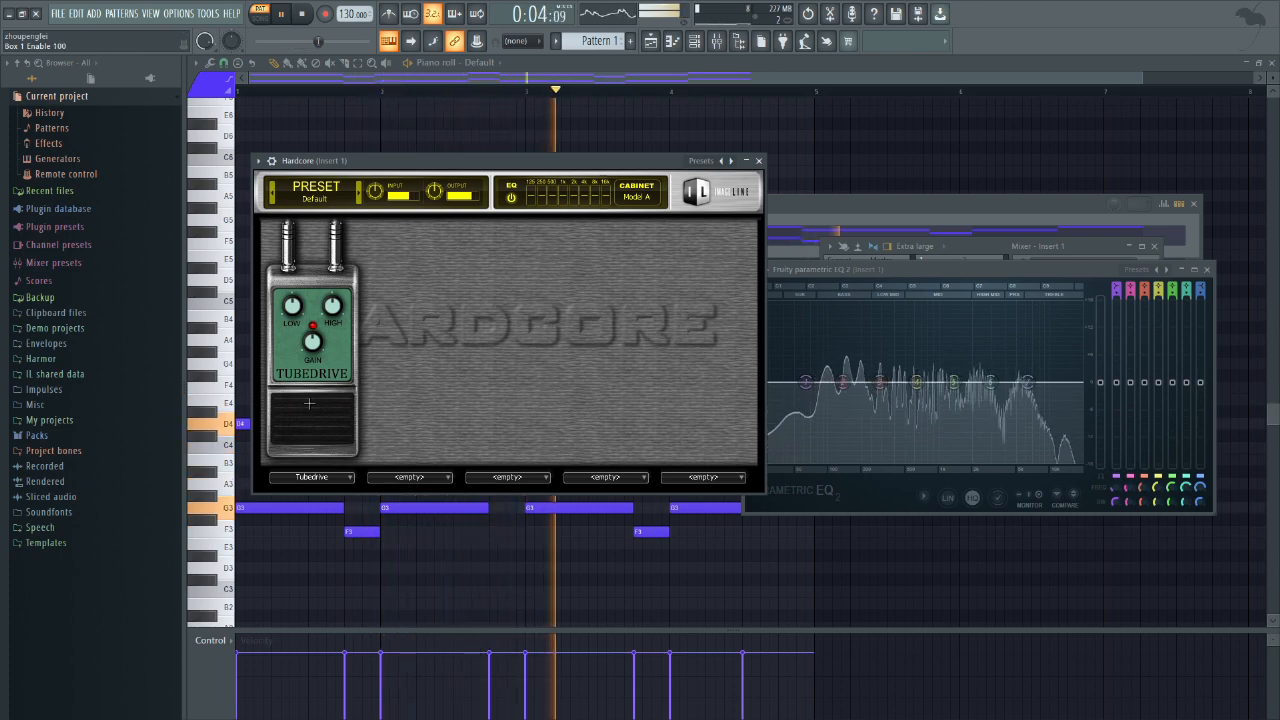
Step: Replay the pattern through the Tubedrive pedal and compare its spectrum in the Fruity parametric EQ 2
{"action": "key", "text": "space"}
{"action": "key", "text": "space"}
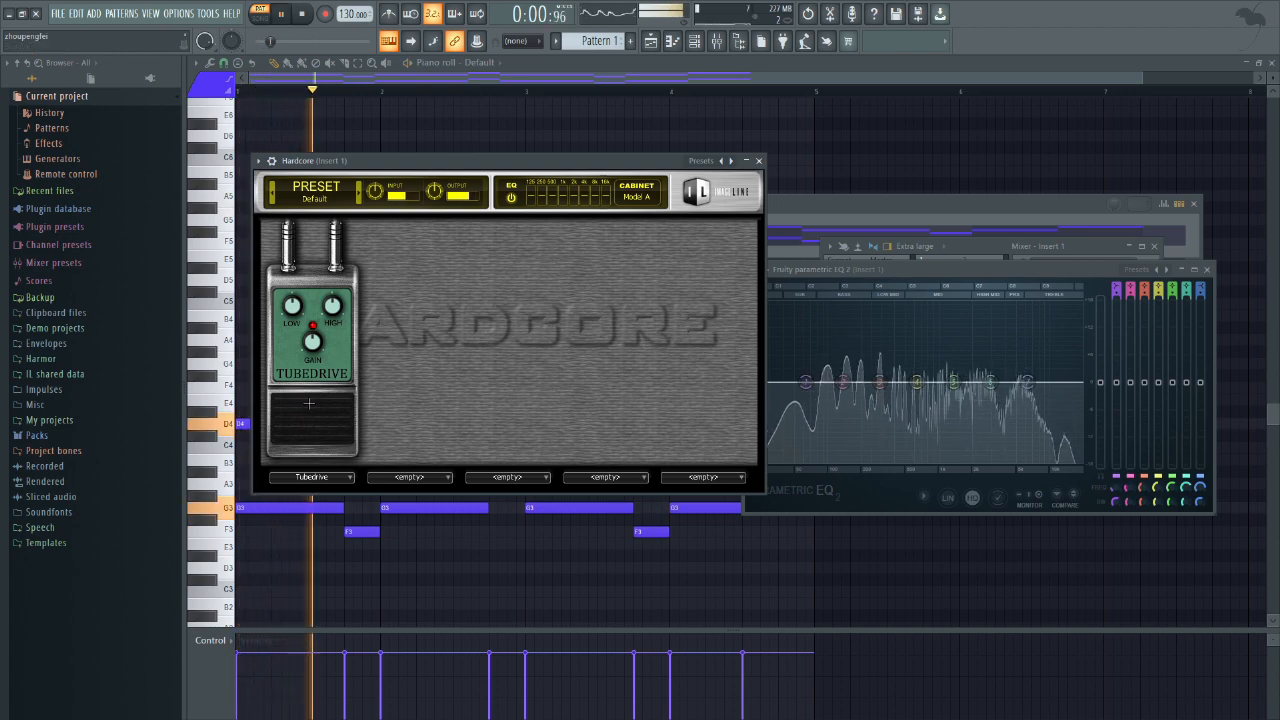
{"action": "key", "text": "space"}
{"action": "key", "text": "space"}
{"action": "key", "text": "space"}
{"action": "key", "text": "space"}
{"action": "key", "text": "space"}
{"action": "key", "text": "space"}
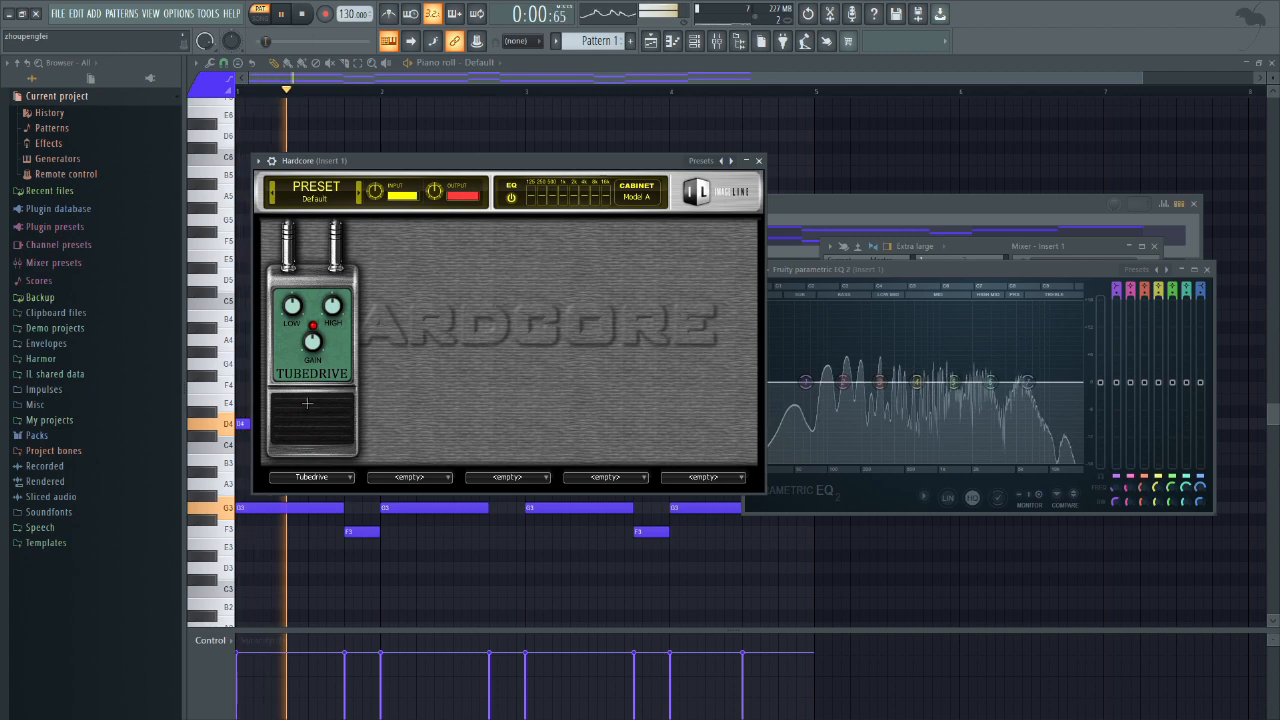
{"action": "key", "text": "space"}
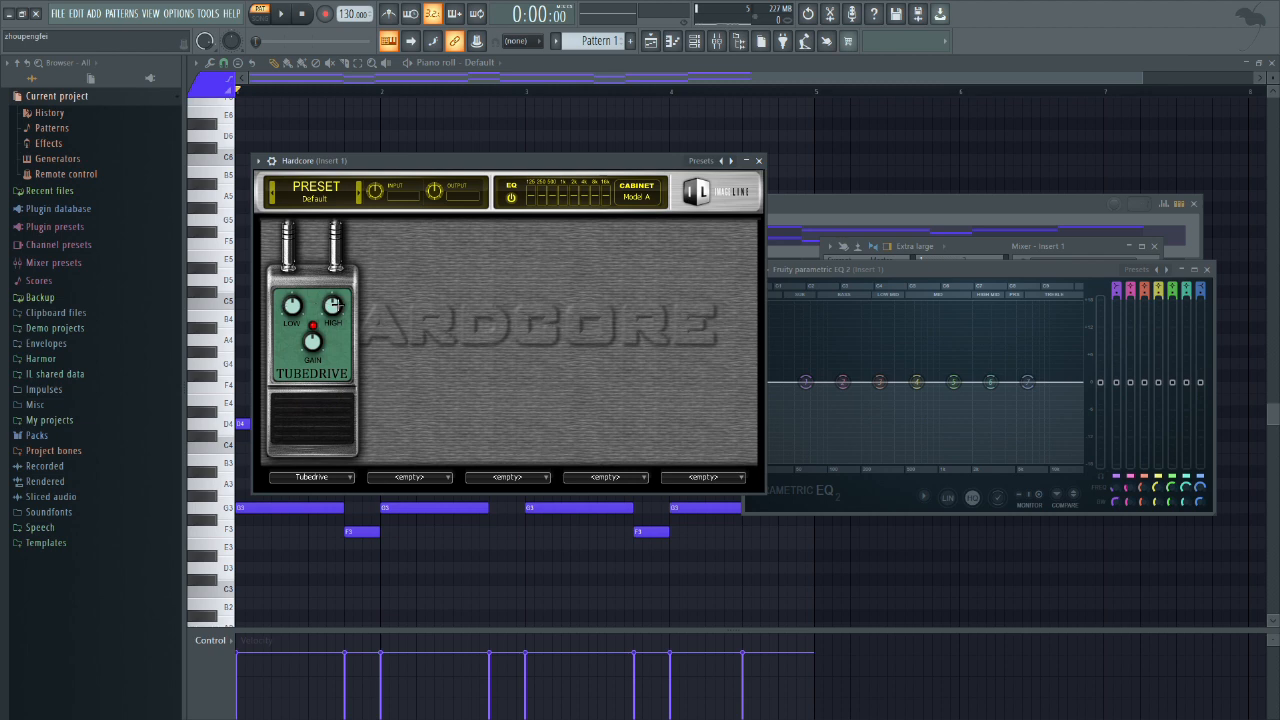
Step: Audition how the Tubedrive's Low control affects the pattern while watching the EQ spectrum
{"action": "key", "text": "space"}
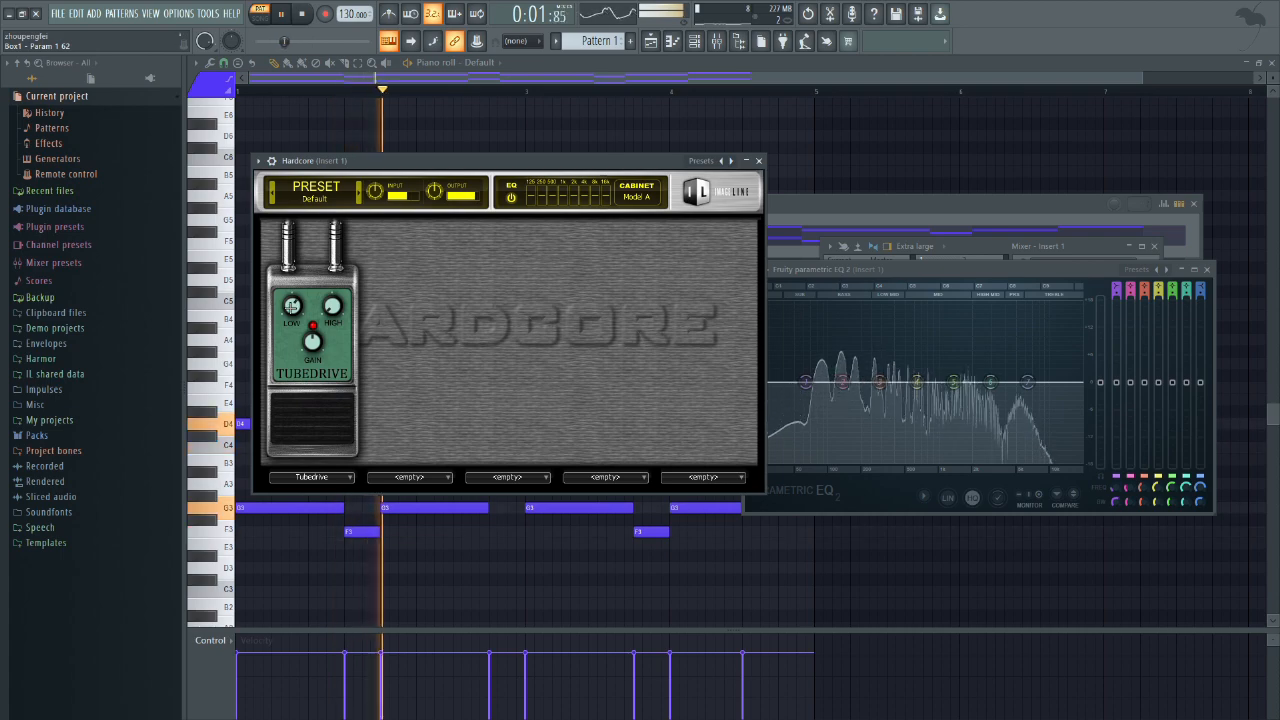
{"action": "key", "text": "space"}
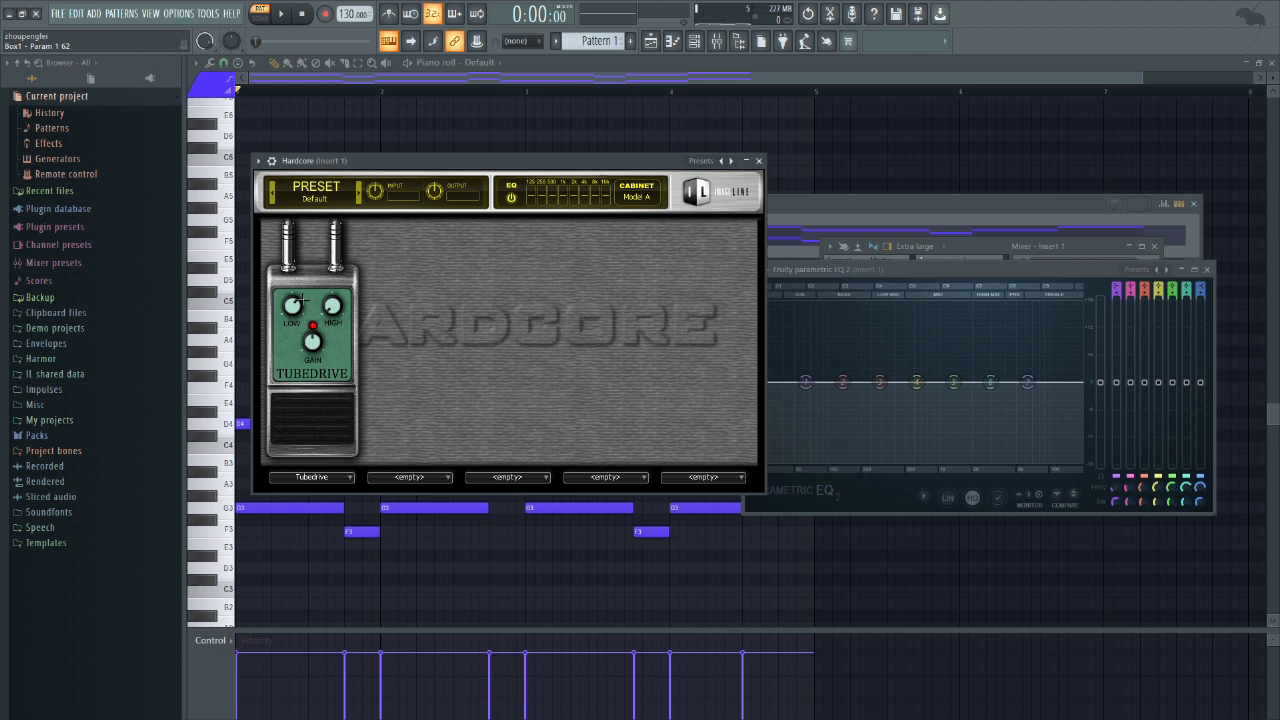
{"action": "key", "text": "space"}
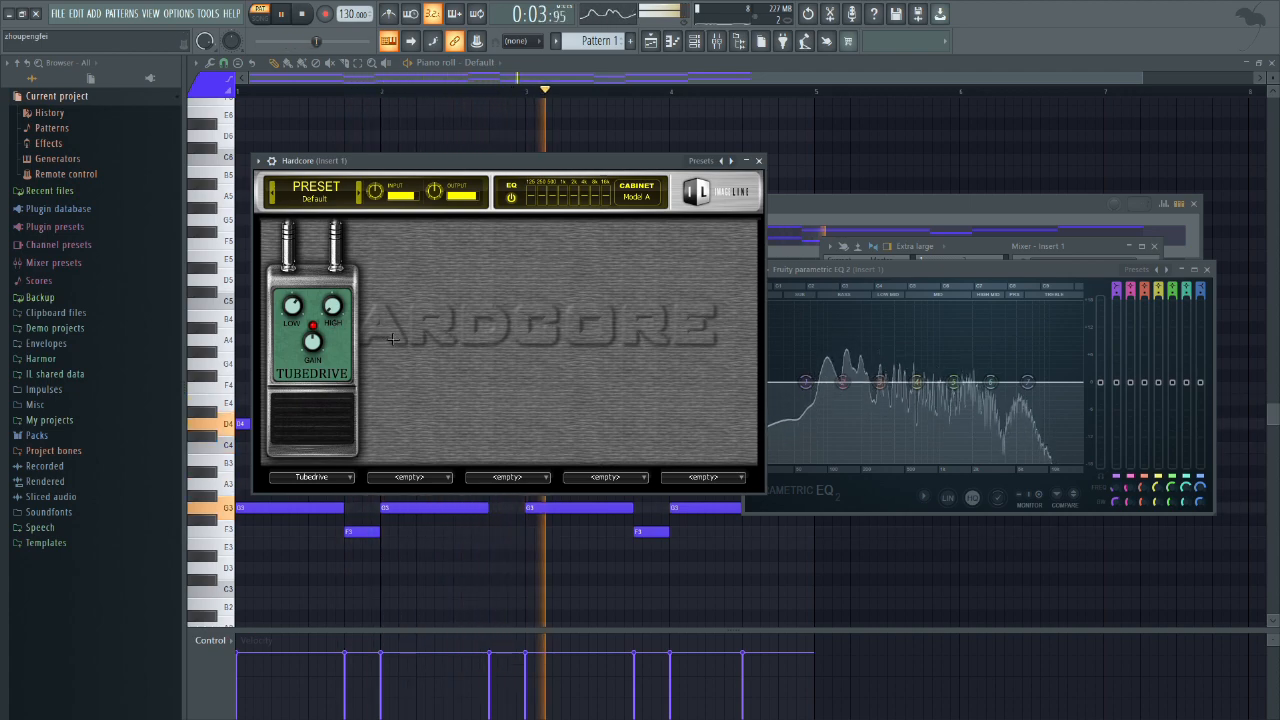
{"action": "key", "text": "space"}
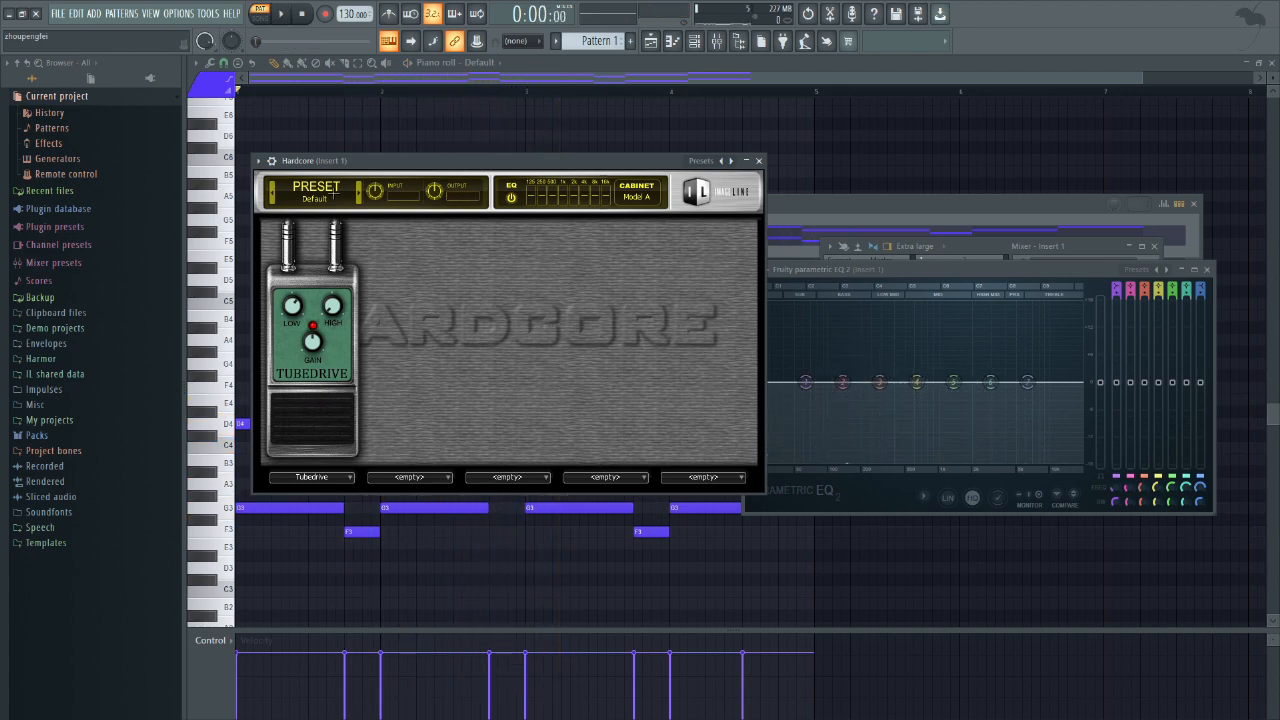
Step: Browse Hardcore's preset library and load the Acid Rock XS preset
{"action": "left_click", "coordinate": [314, 199]}
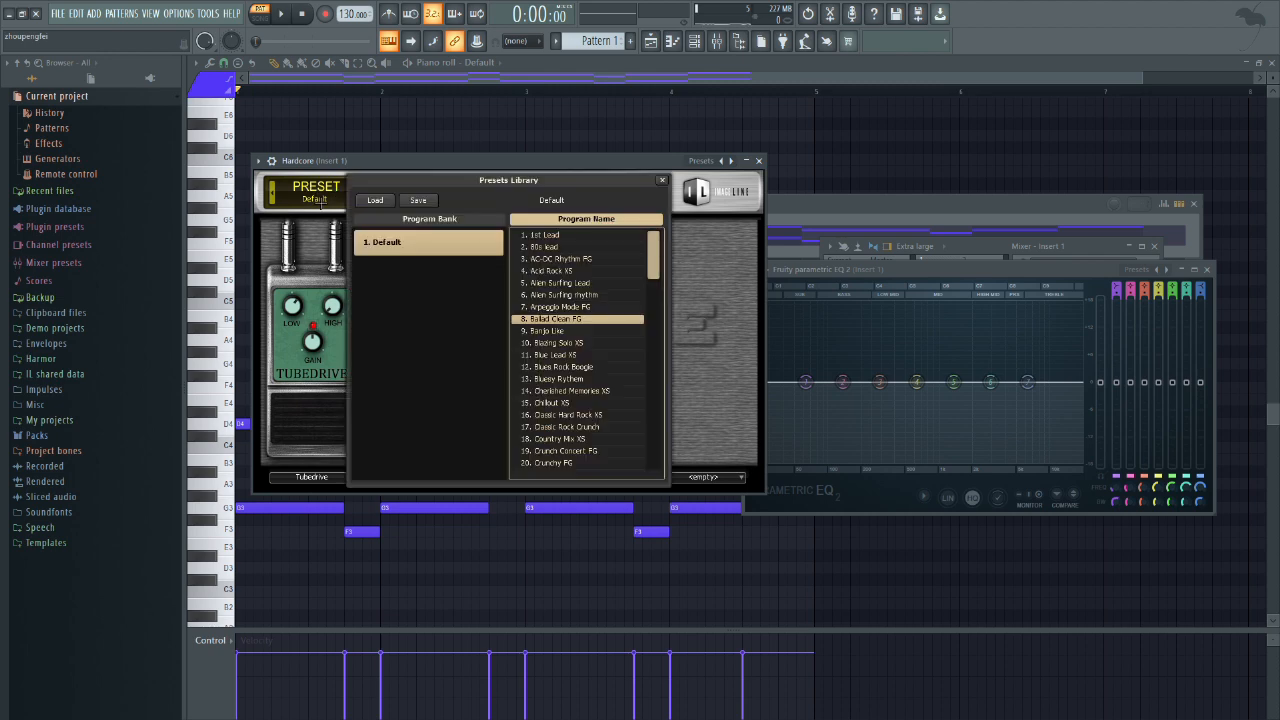
{"action": "scroll", "coordinate": [588, 381], "scroll_direction": "down", "scroll_amount": 5}
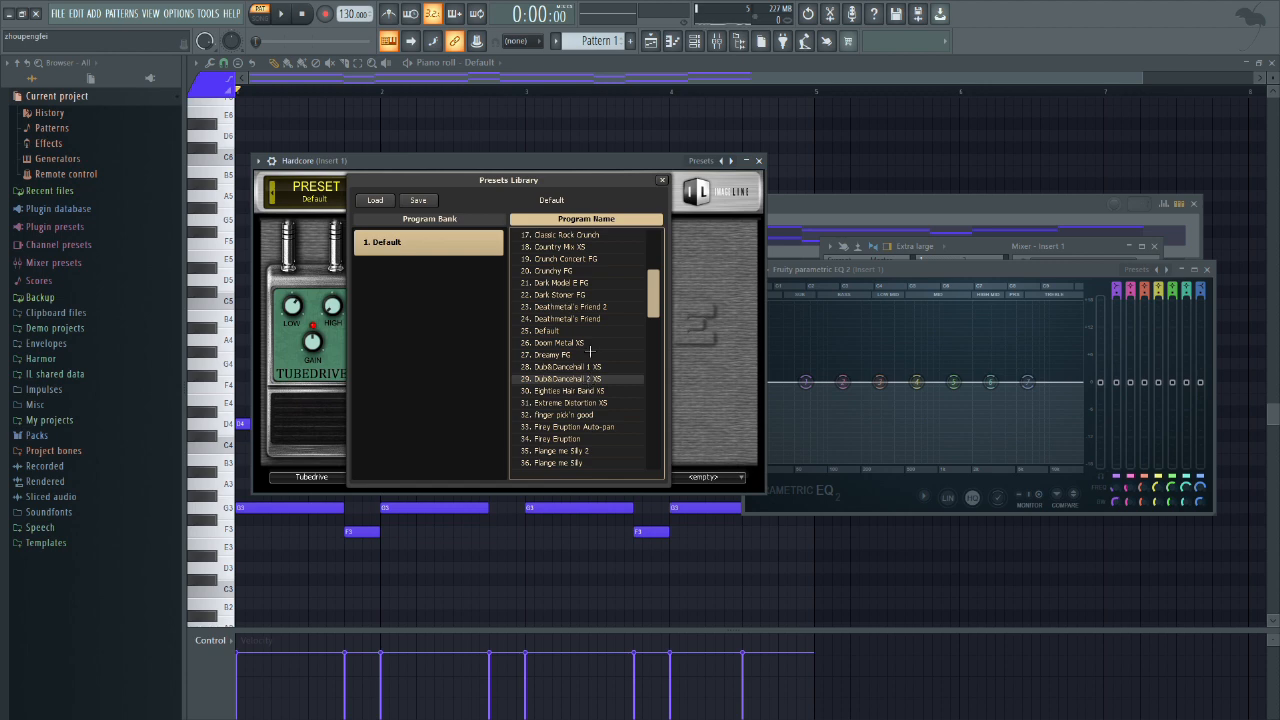
{"action": "scroll", "coordinate": [595, 330], "scroll_direction": "up", "scroll_amount": 3}
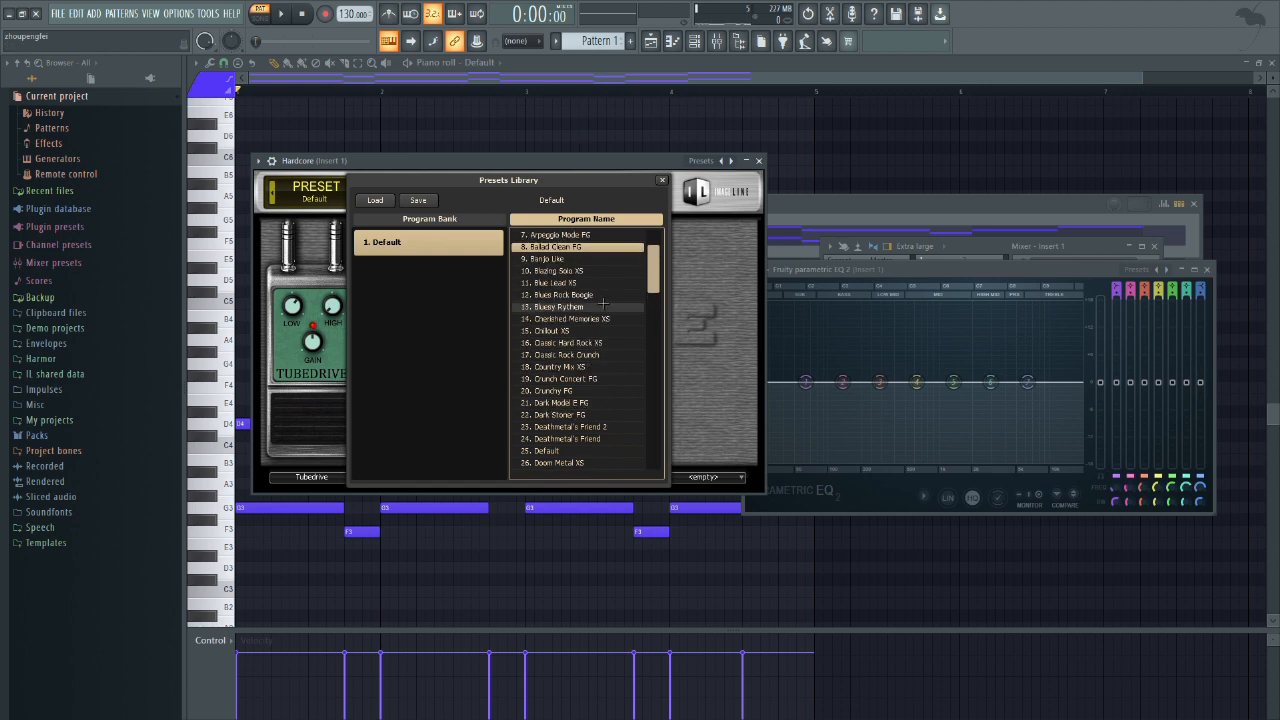
{"action": "scroll", "coordinate": [620, 262], "scroll_direction": "up", "scroll_amount": 2}
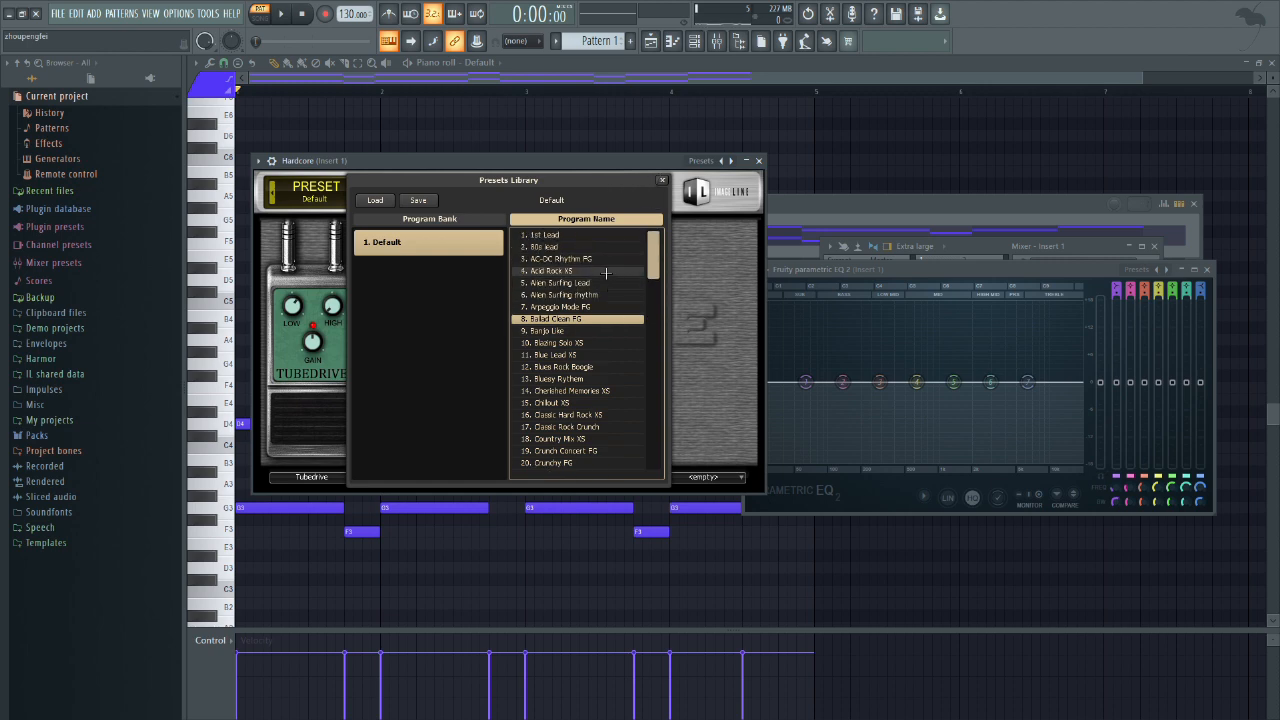
{"action": "double_click", "coordinate": [585, 270]}
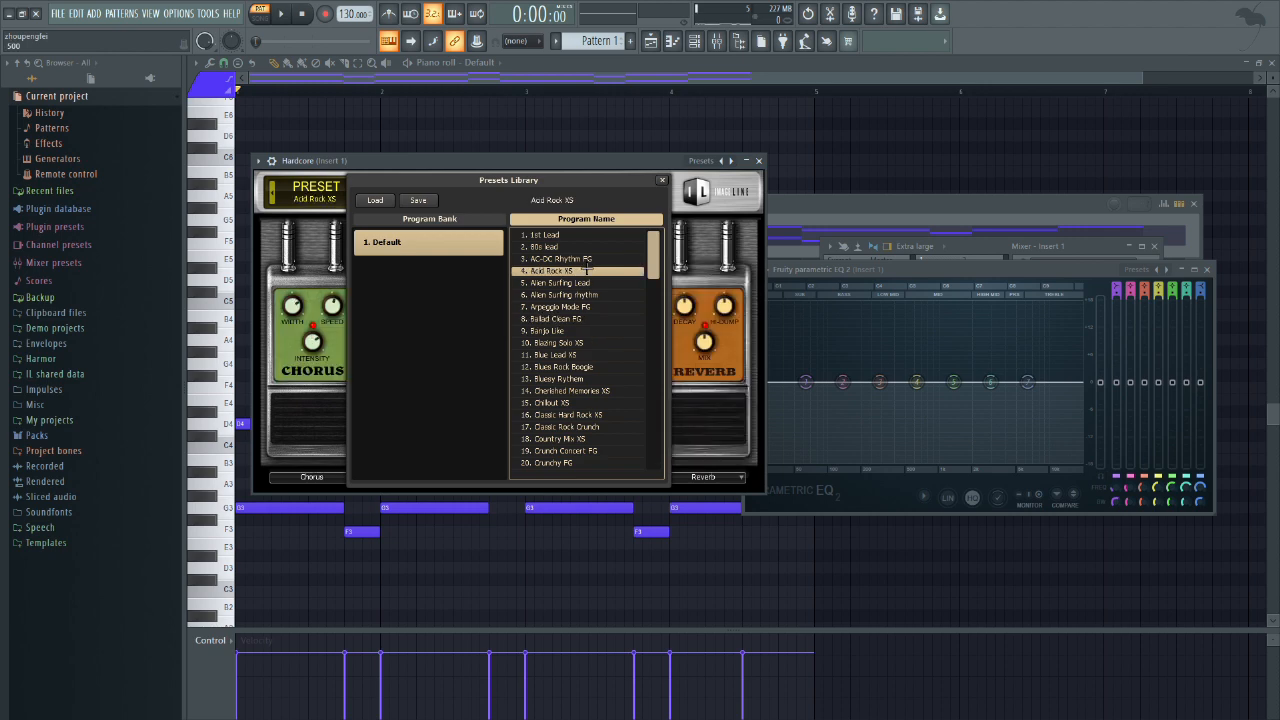
{"action": "left_click", "coordinate": [660, 179]}
Step: Play the pattern through the Acid Rock XS pedal chain and watch its spectrum in the Fruity parametric EQ 2
{"action": "key", "text": "space"}
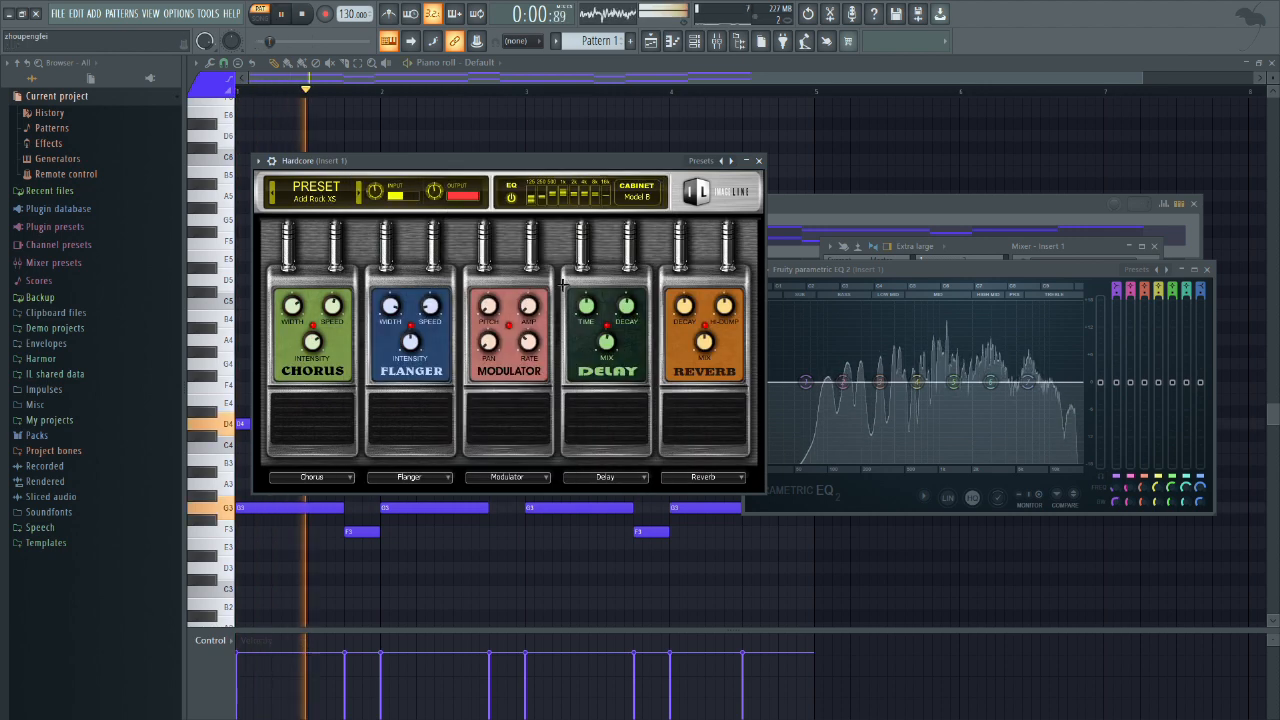
{"action": "key", "text": "space"}
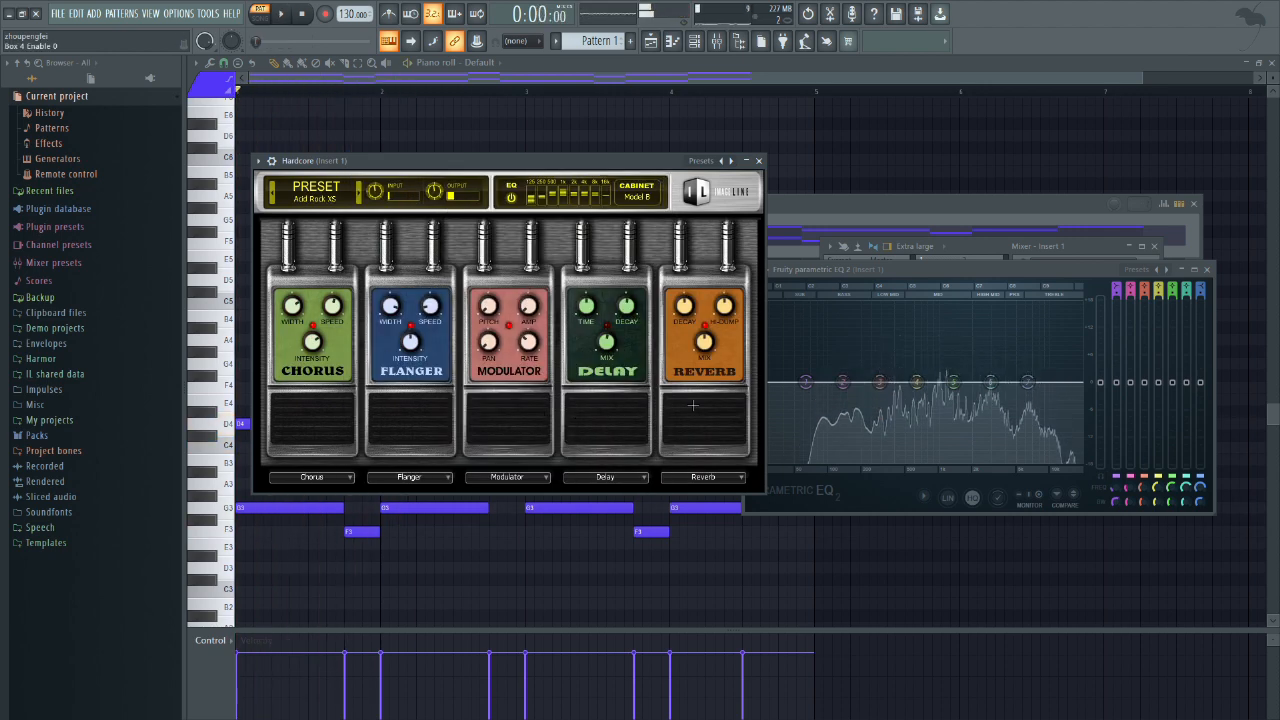
{"action": "key", "text": "space"}
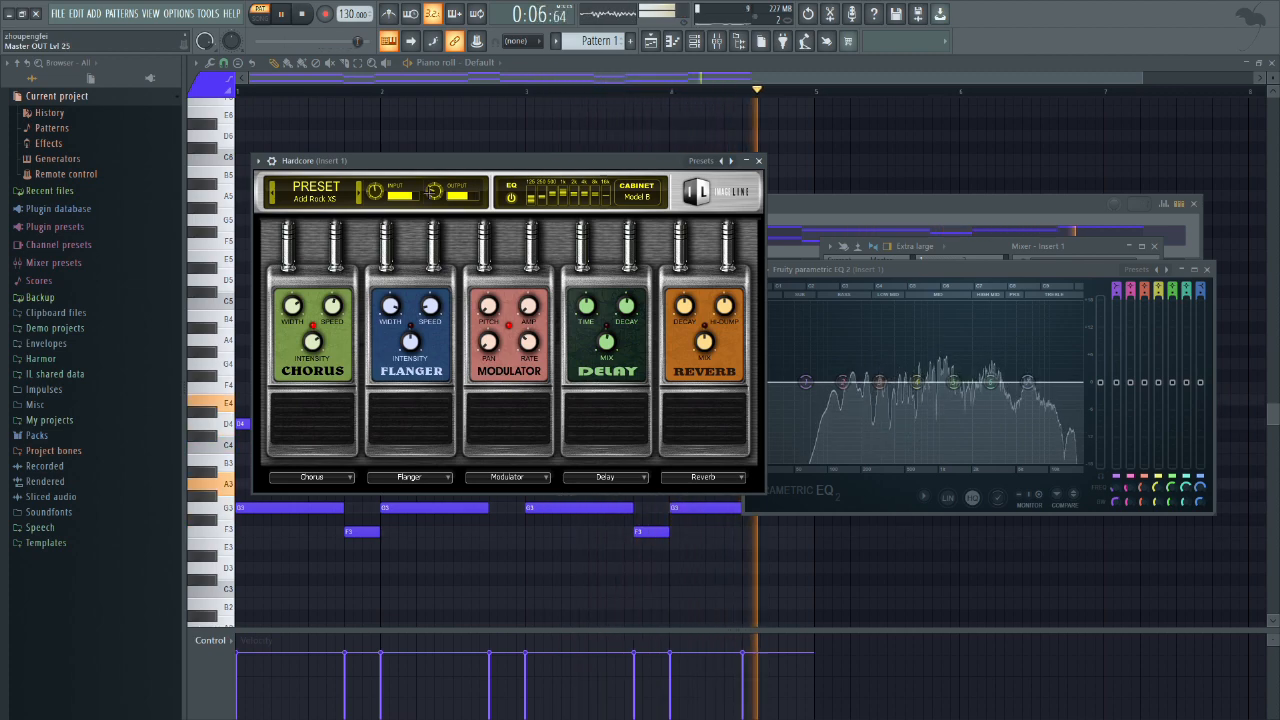
{"action": "key", "text": "space"}
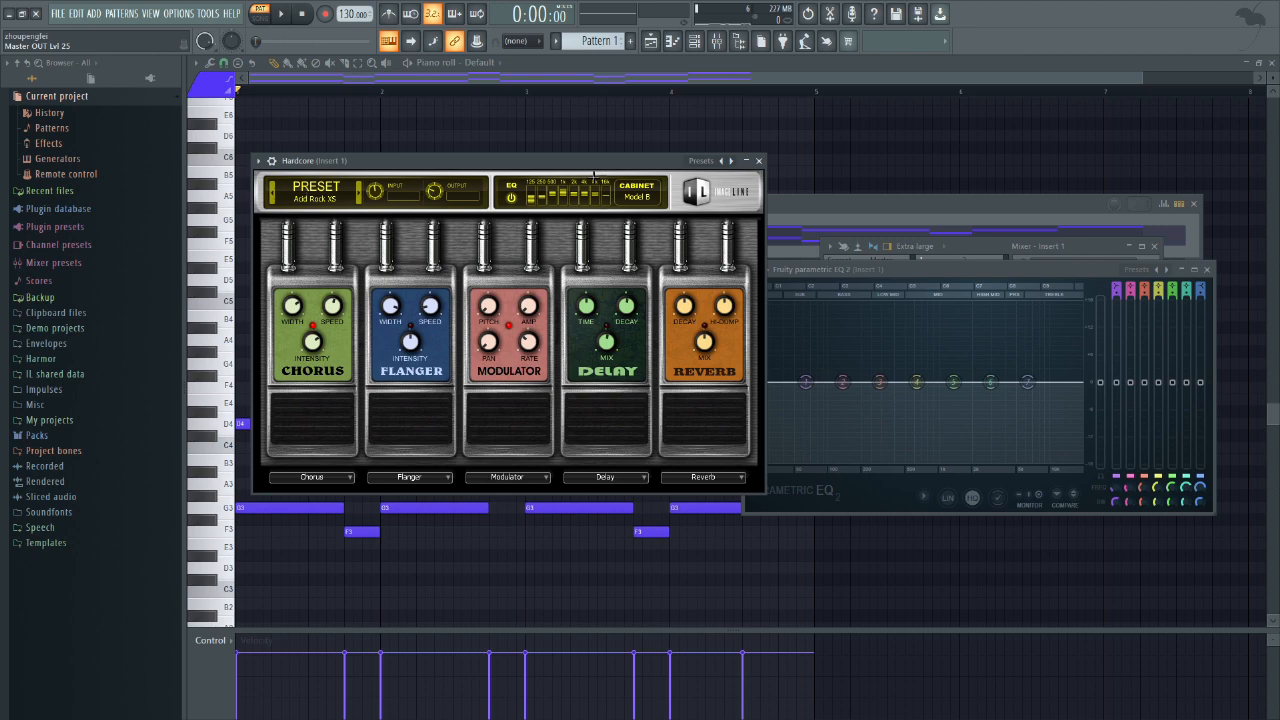
Step: Reset Hardcore to its default preset and look through the preset library without loading another one
{"action": "left_click", "coordinate": [716, 160]}
{"action": "left_click", "coordinate": [722, 184]}
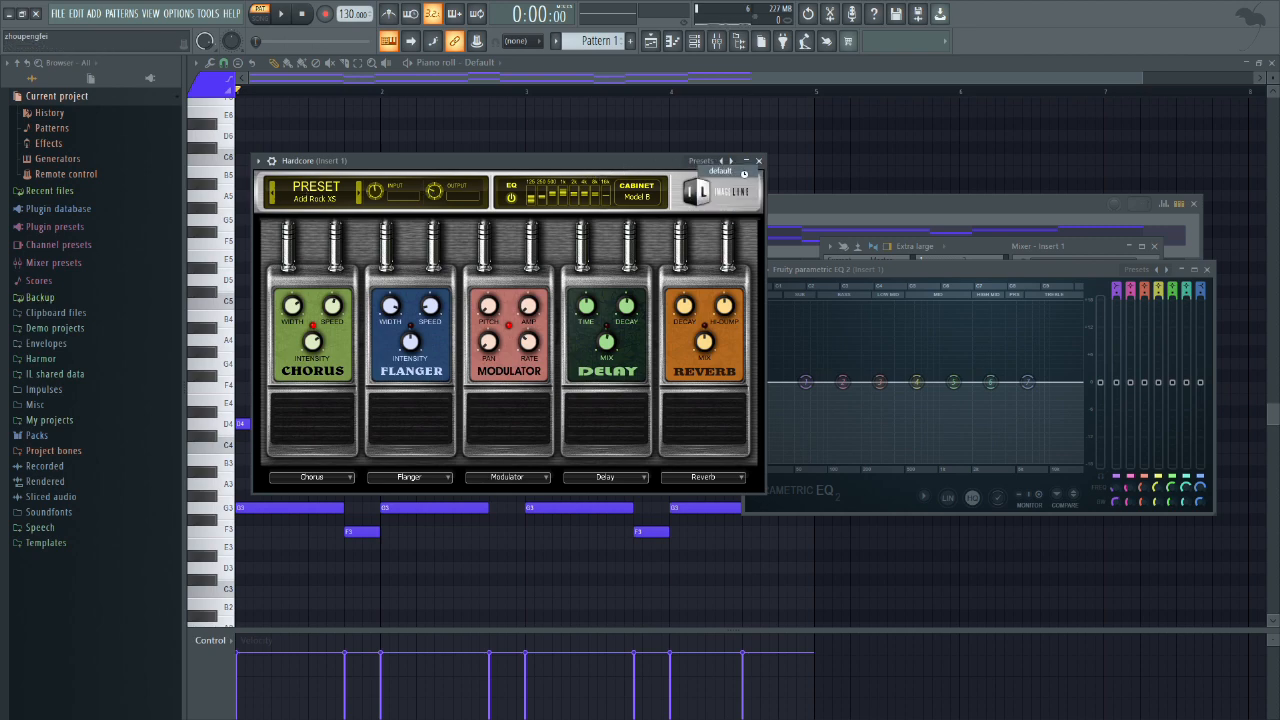
{"action": "left_click", "coordinate": [300, 196]}
{"action": "scroll", "coordinate": [553, 272], "scroll_direction": "down", "scroll_amount": 2}
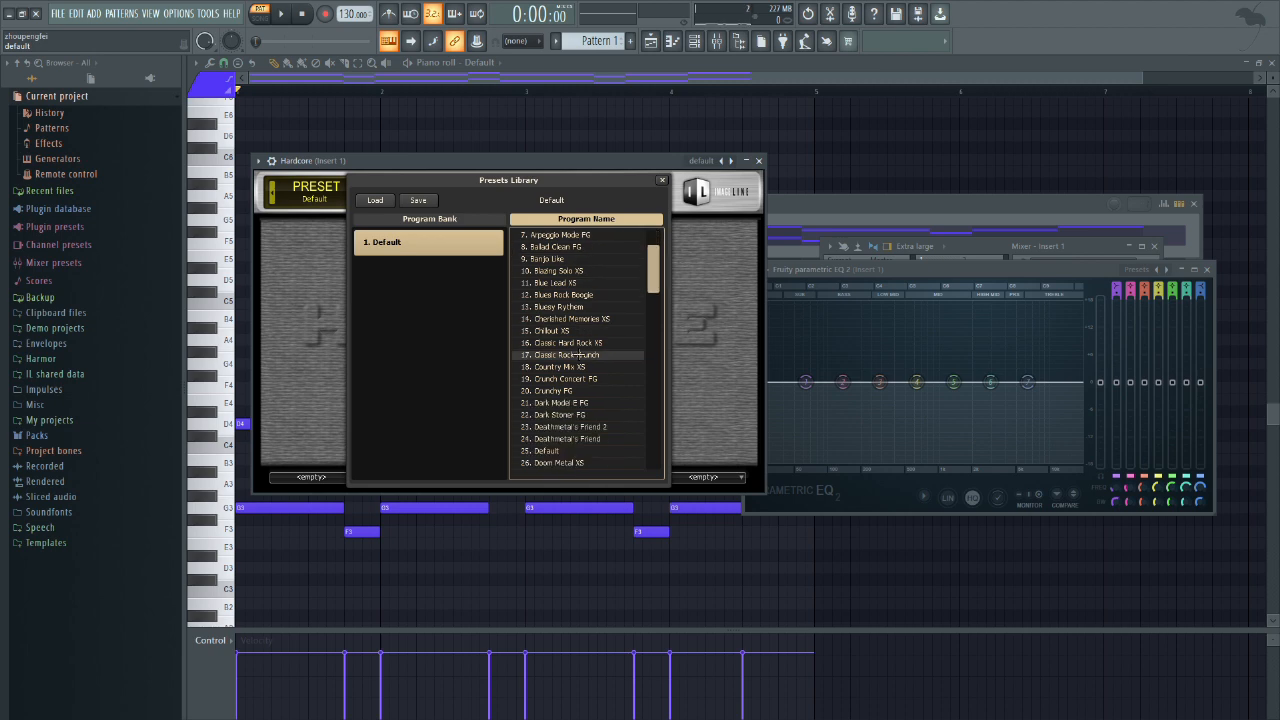
{"action": "left_click", "coordinate": [662, 181]}
Step: Load the Tubedrive pedal into Hardcore's first effect slot and play the pattern through it
{"action": "left_click", "coordinate": [311, 477]}
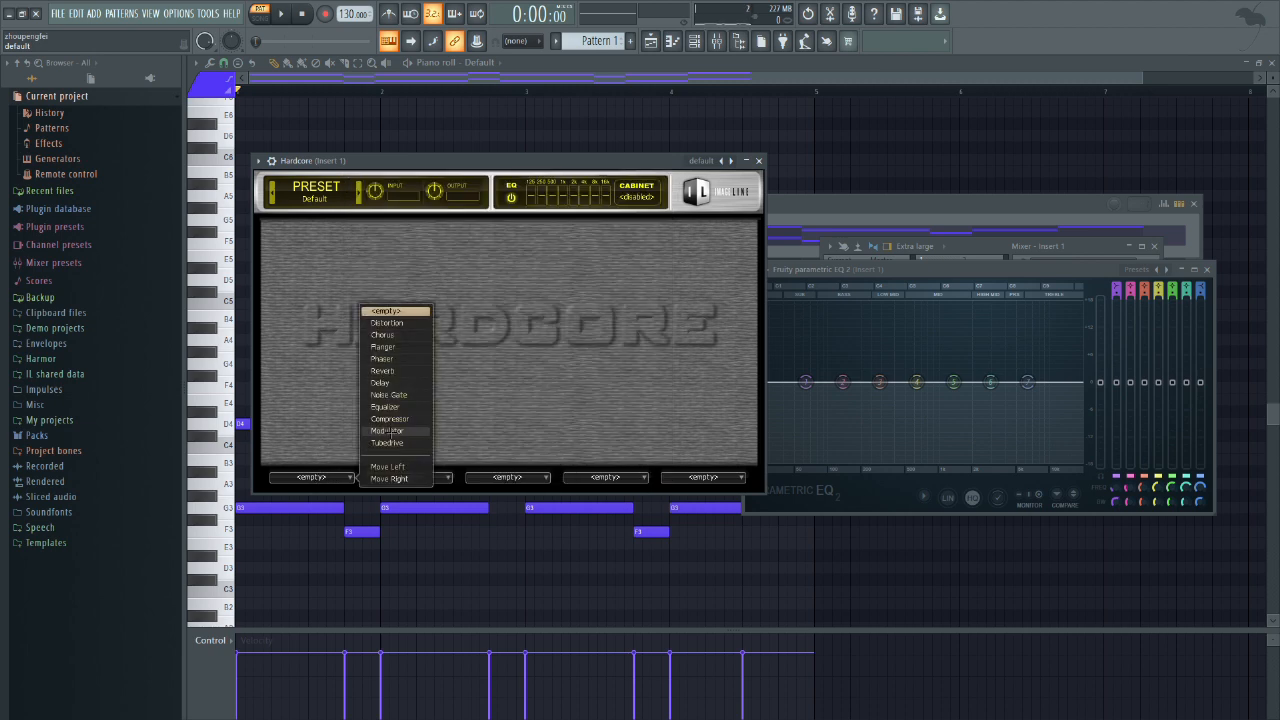
{"action": "left_click", "coordinate": [393, 442]}
{"action": "key", "text": "space"}
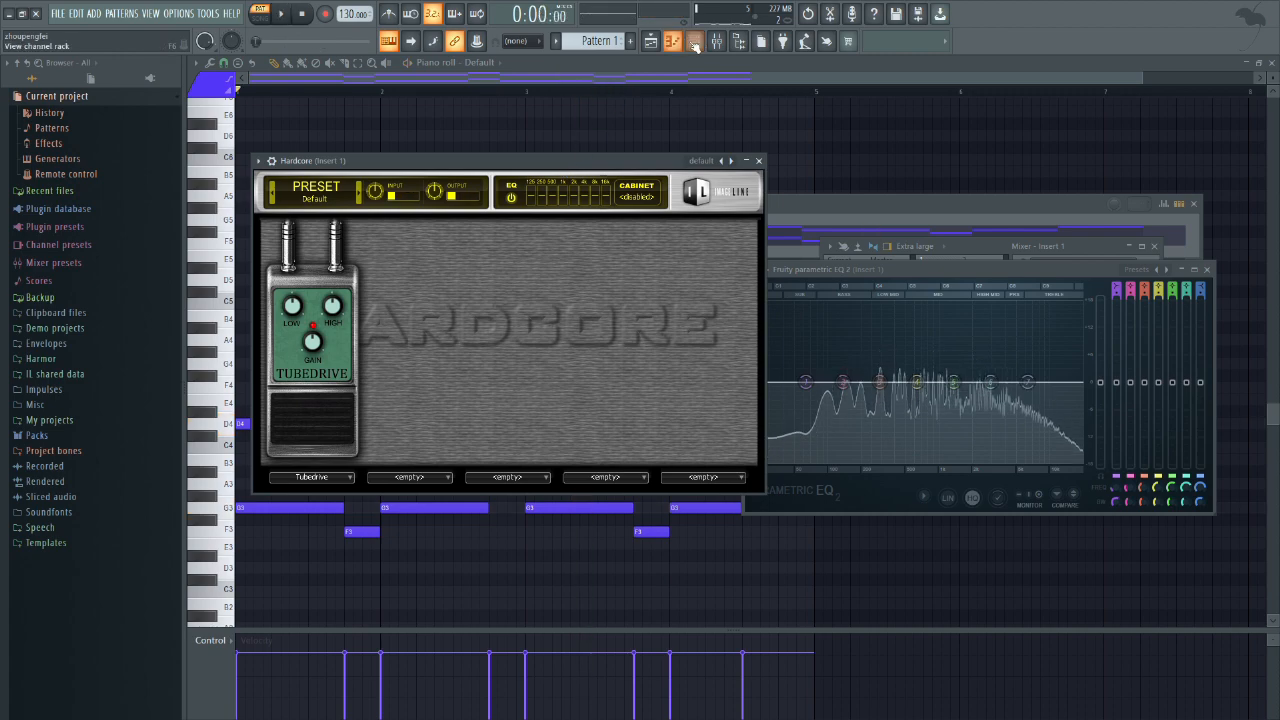
Step: Show the channel rack and empty Hardcore's first effect slot
{"action": "key", "text": "F6"}
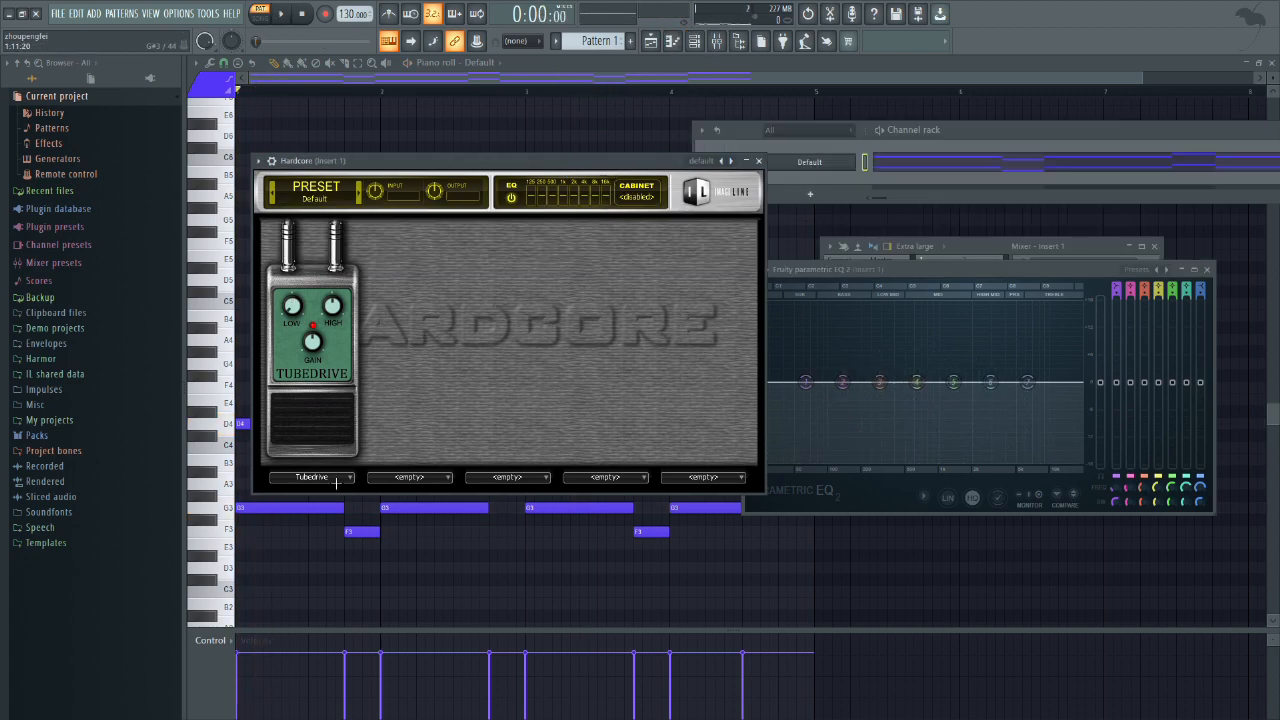
{"action": "left_click", "coordinate": [336, 481]}
{"action": "left_click", "coordinate": [386, 311]}
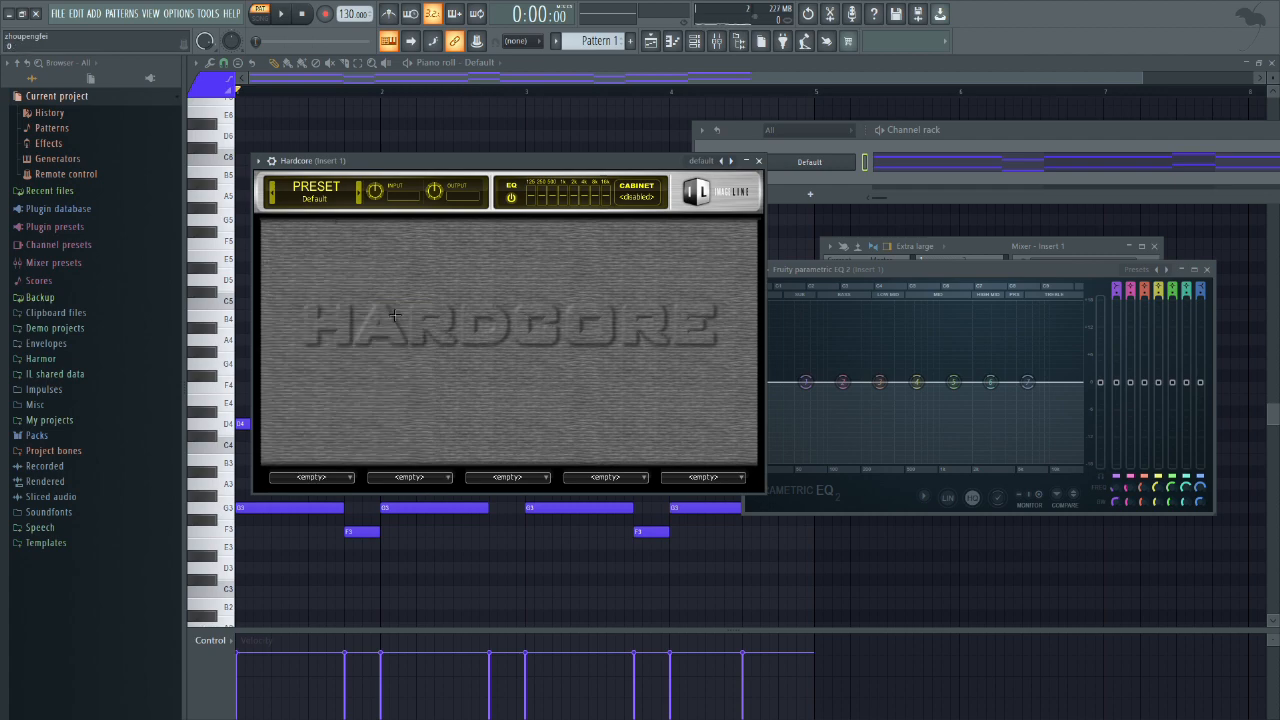
Step: Load the Distortion pedal into the first effect slot, toggle its footswitch and play the pattern
{"action": "left_click", "coordinate": [325, 481]}
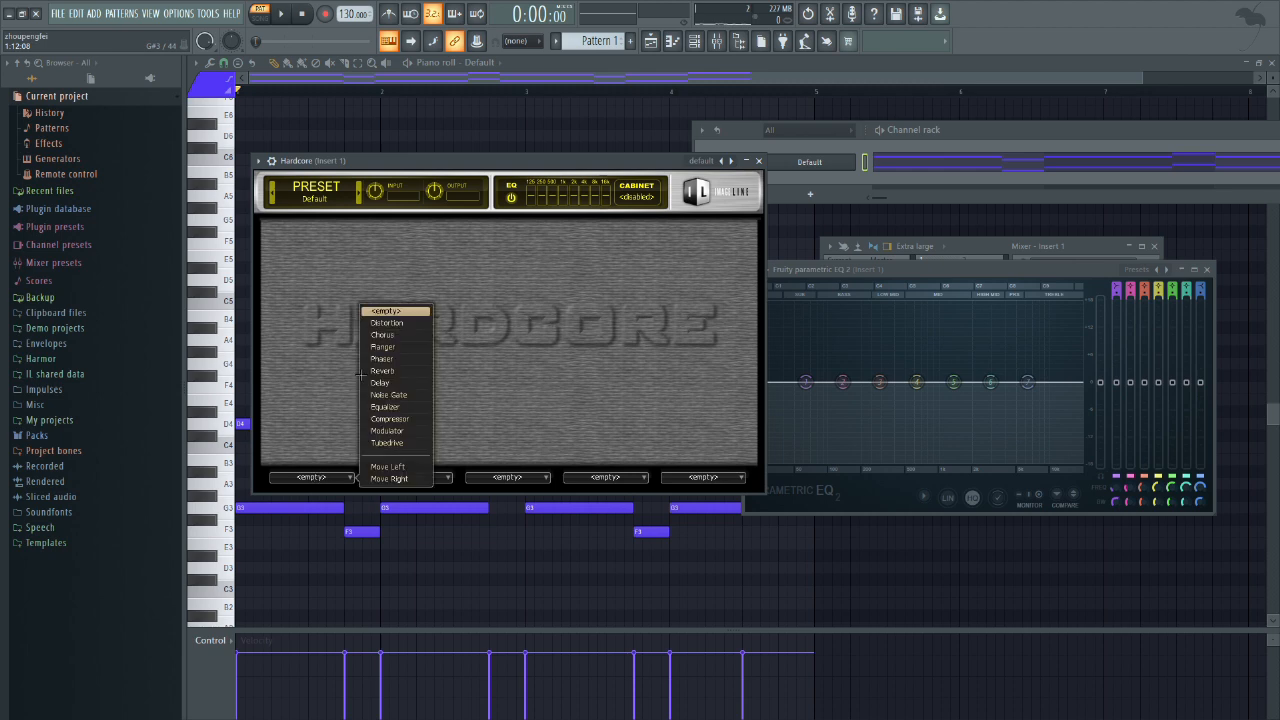
{"action": "left_click", "coordinate": [377, 322]}
{"action": "left_click", "coordinate": [323, 398]}
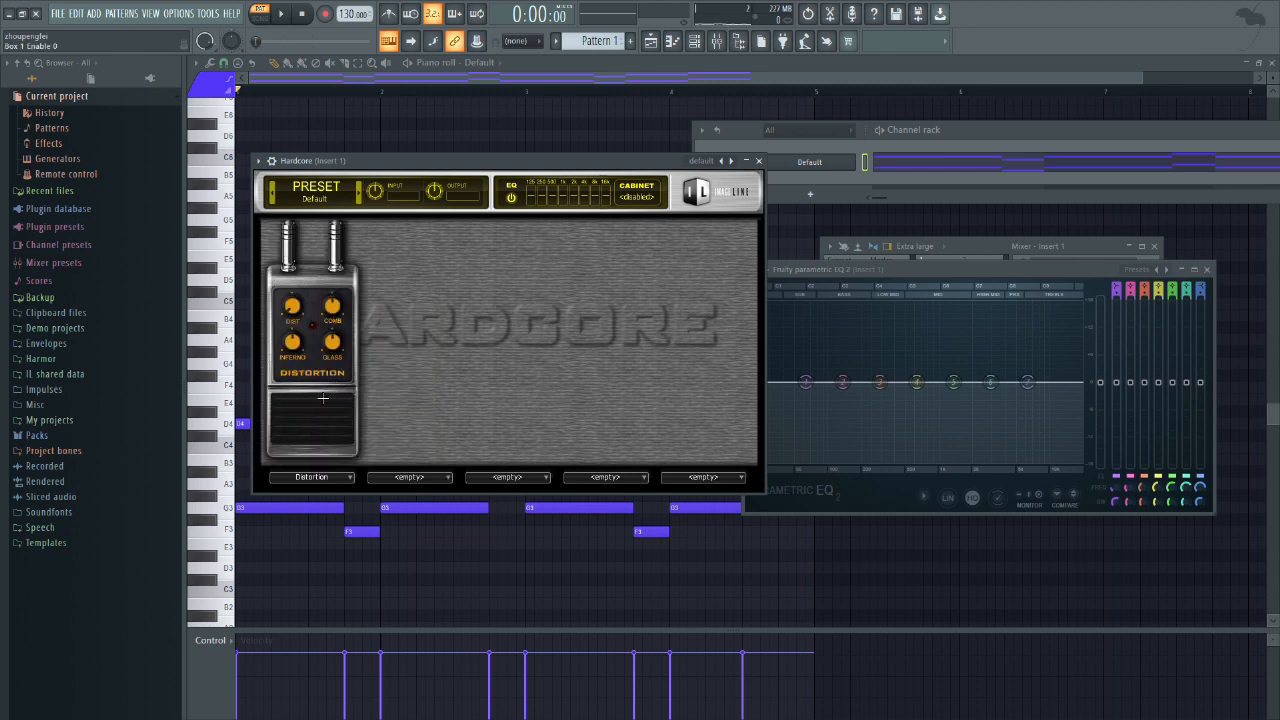
{"action": "left_click", "coordinate": [297, 419]}
{"action": "key", "text": "space"}
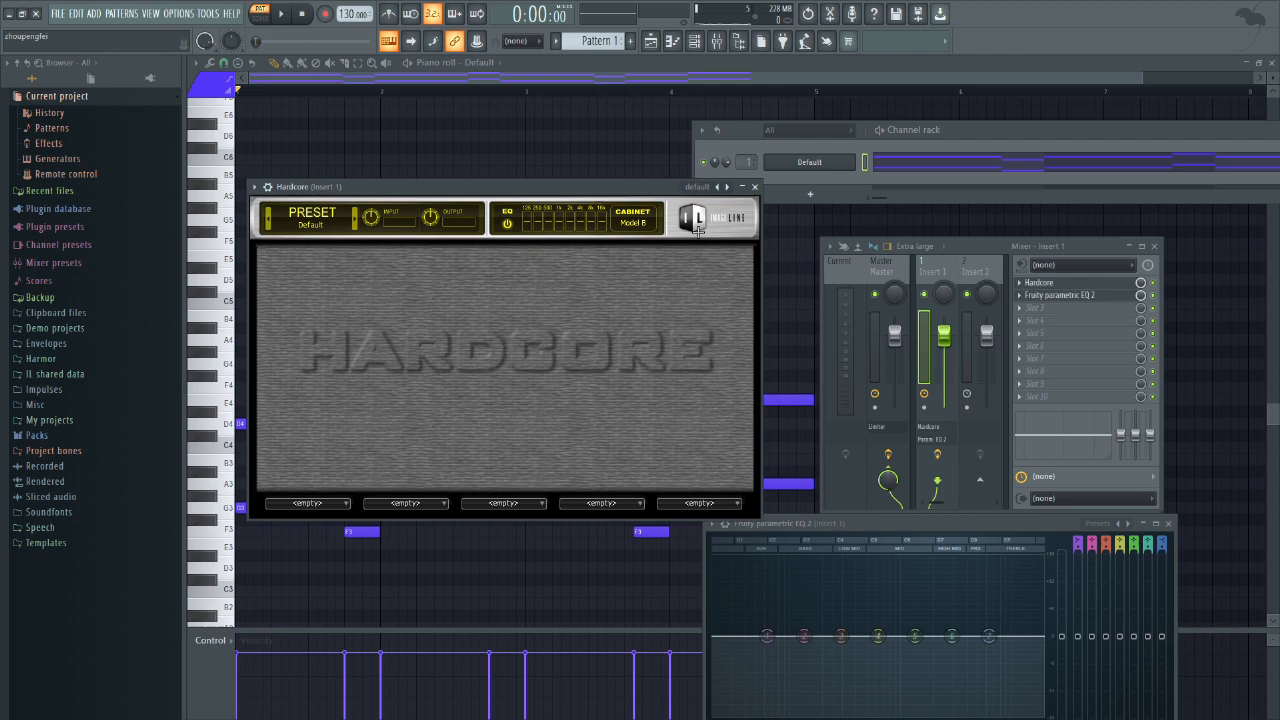
{"action": "key", "text": "space"}
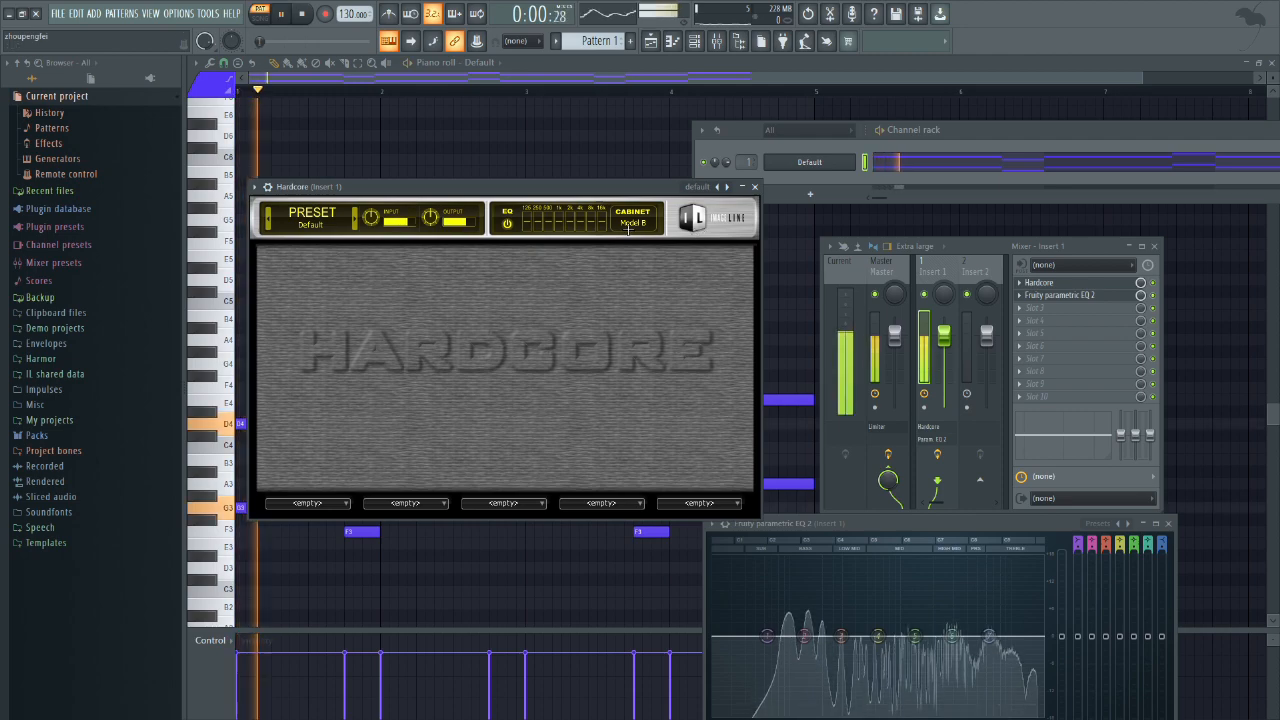
Step: Audition cabinet Models G, A, H and N on the pattern with no pedals loaded, and disable the cabinet
{"action": "left_click", "coordinate": [650, 224]}
{"action": "left_click", "coordinate": [672, 287]}
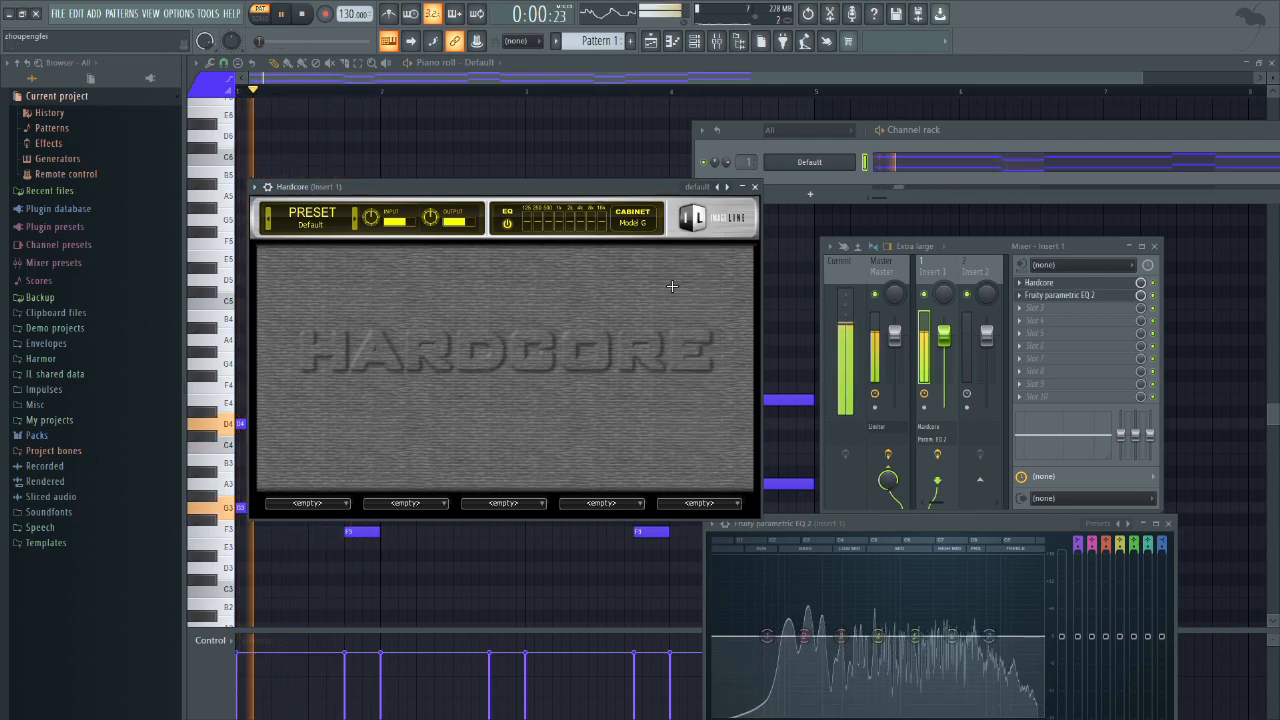
{"action": "key", "text": "space"}
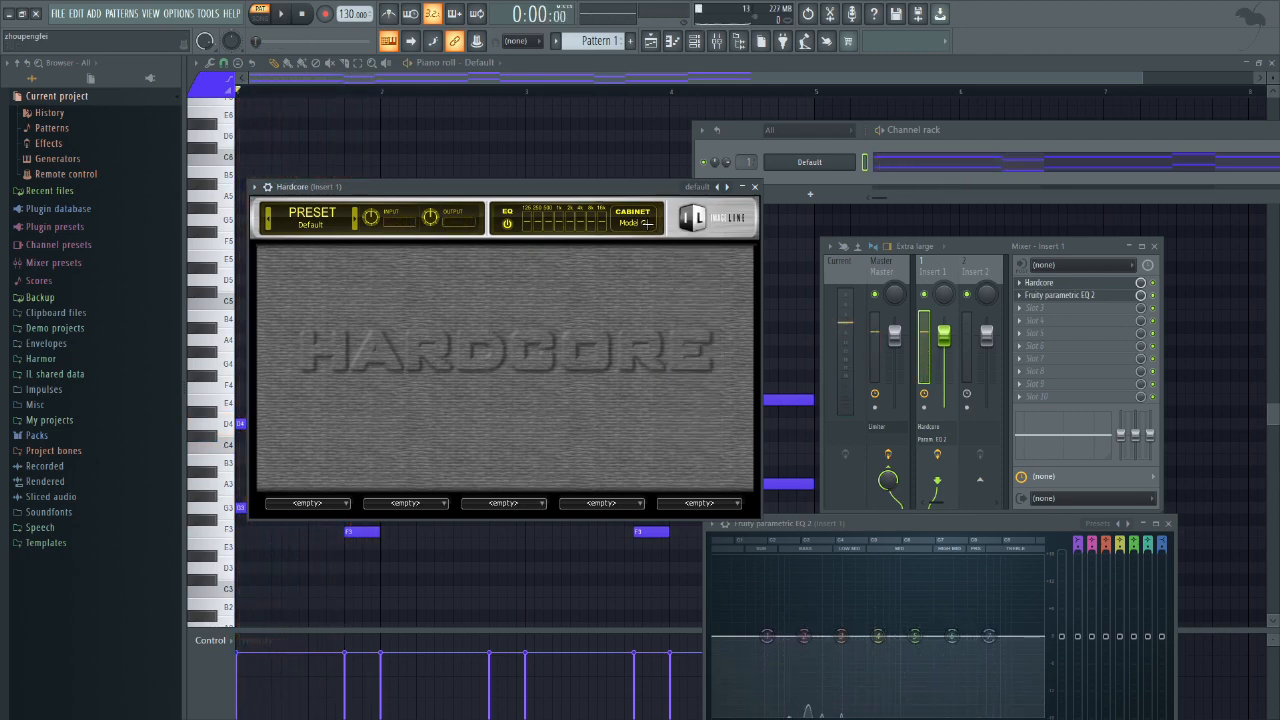
{"action": "left_click", "coordinate": [647, 224]}
{"action": "left_click", "coordinate": [672, 225]}
{"action": "left_click", "coordinate": [648, 225]}
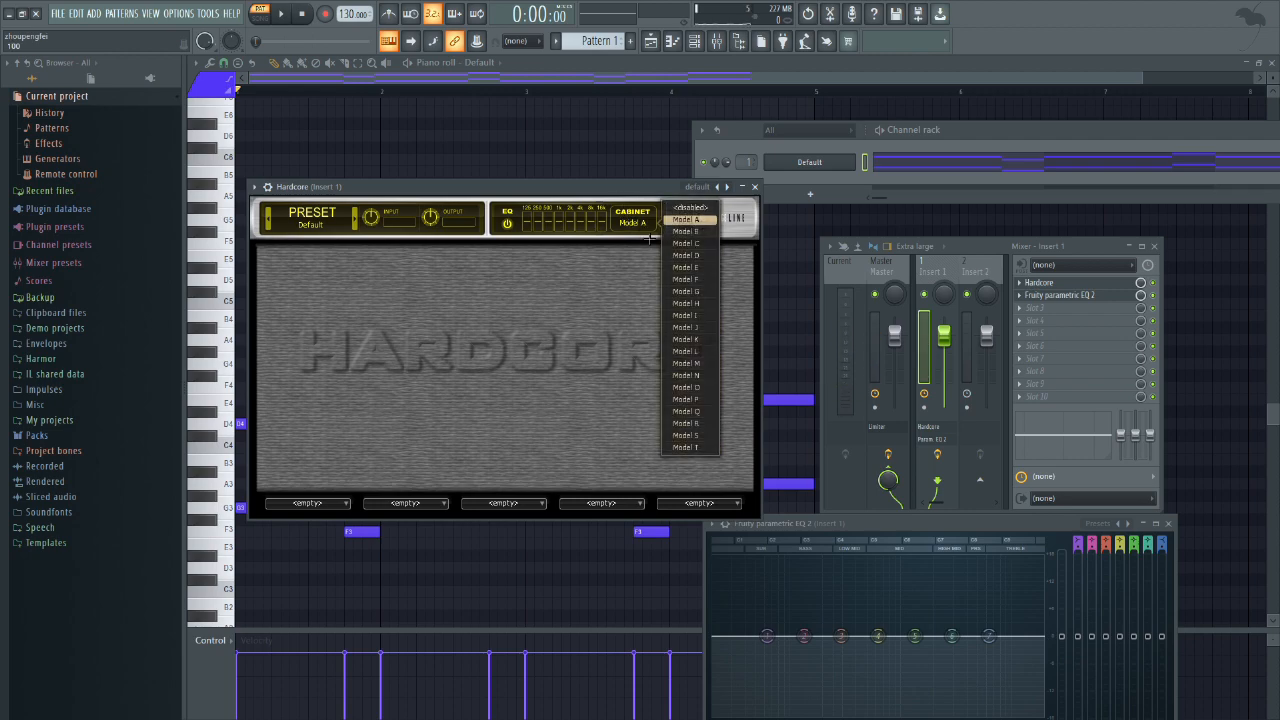
{"action": "left_click", "coordinate": [700, 303]}
{"action": "key", "text": "space"}
{"action": "left_click", "coordinate": [640, 224]}
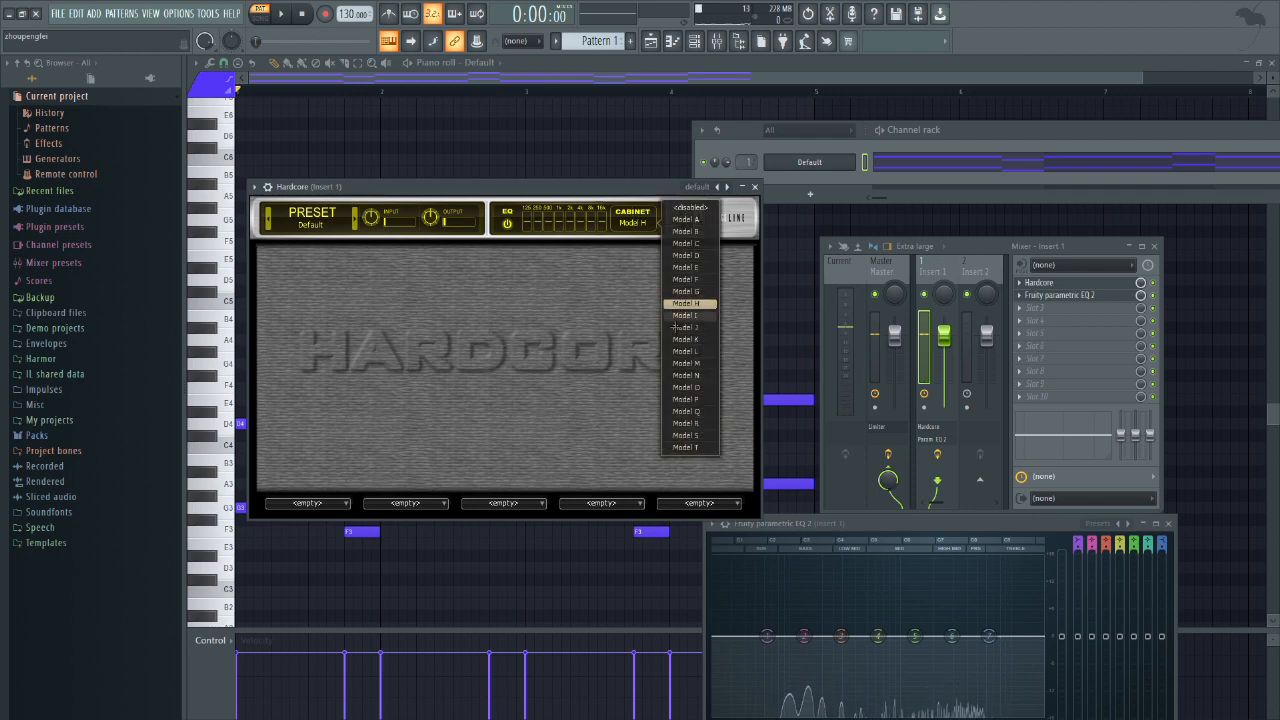
{"action": "left_click", "coordinate": [686, 375]}
{"action": "left_click", "coordinate": [650, 224]}
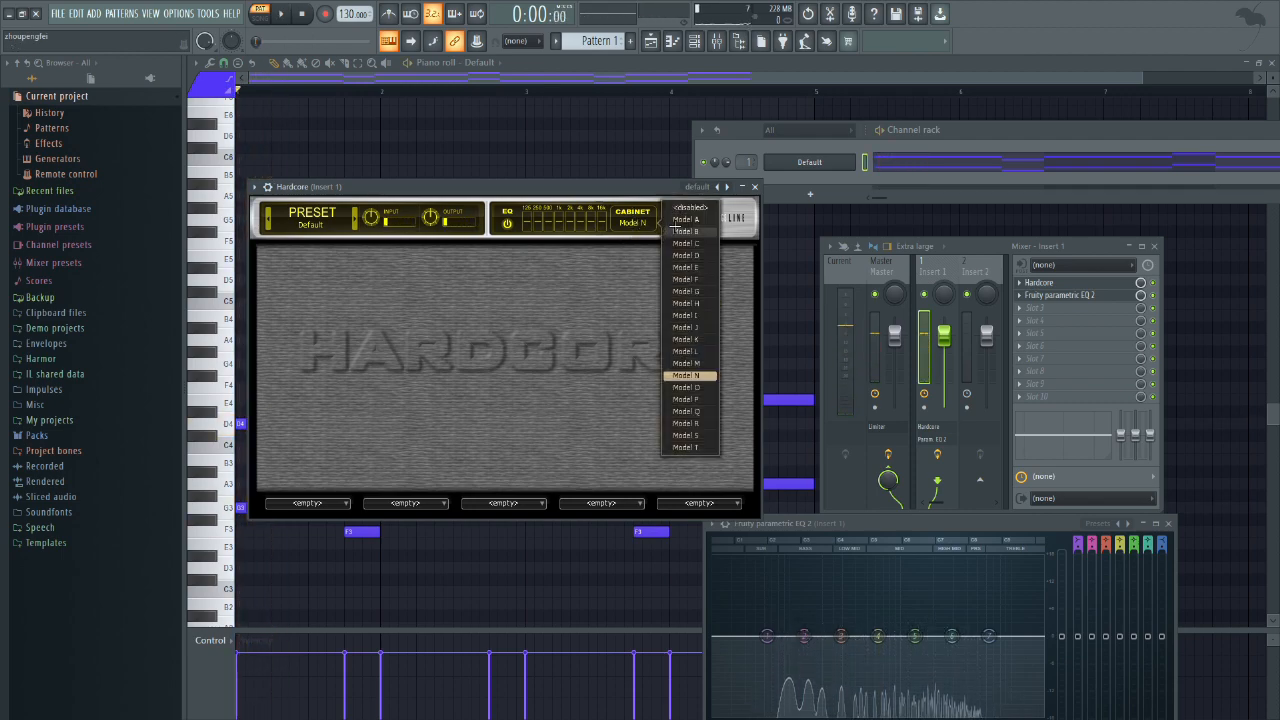
{"action": "left_click", "coordinate": [686, 208]}
Step: Set the cabinet to Model A and load the Distortion pedal into the first effect slot
{"action": "left_click", "coordinate": [629, 220]}
{"action": "left_click", "coordinate": [702, 219]}
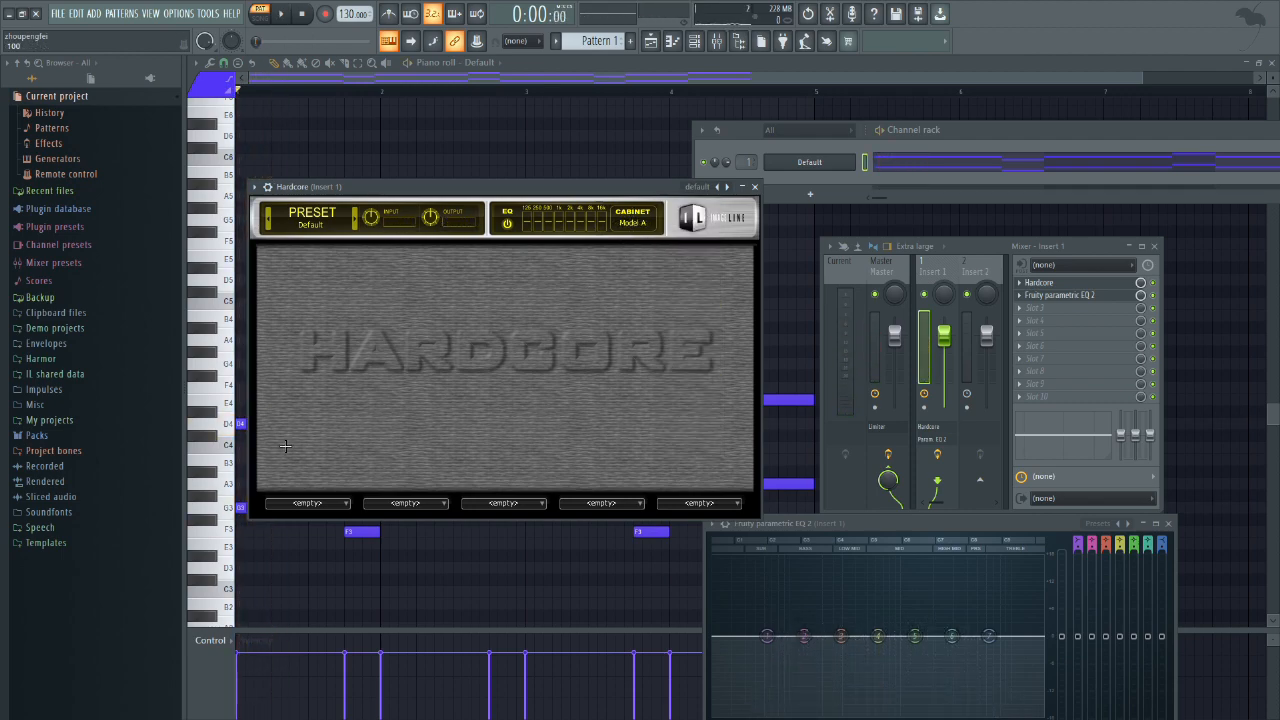
{"action": "left_click", "coordinate": [302, 502]}
{"action": "left_click", "coordinate": [392, 350]}
Step: Play the pattern through the Distortion pedal and bypass the pedal during playback to compare the spectrum
{"action": "key", "text": "space"}
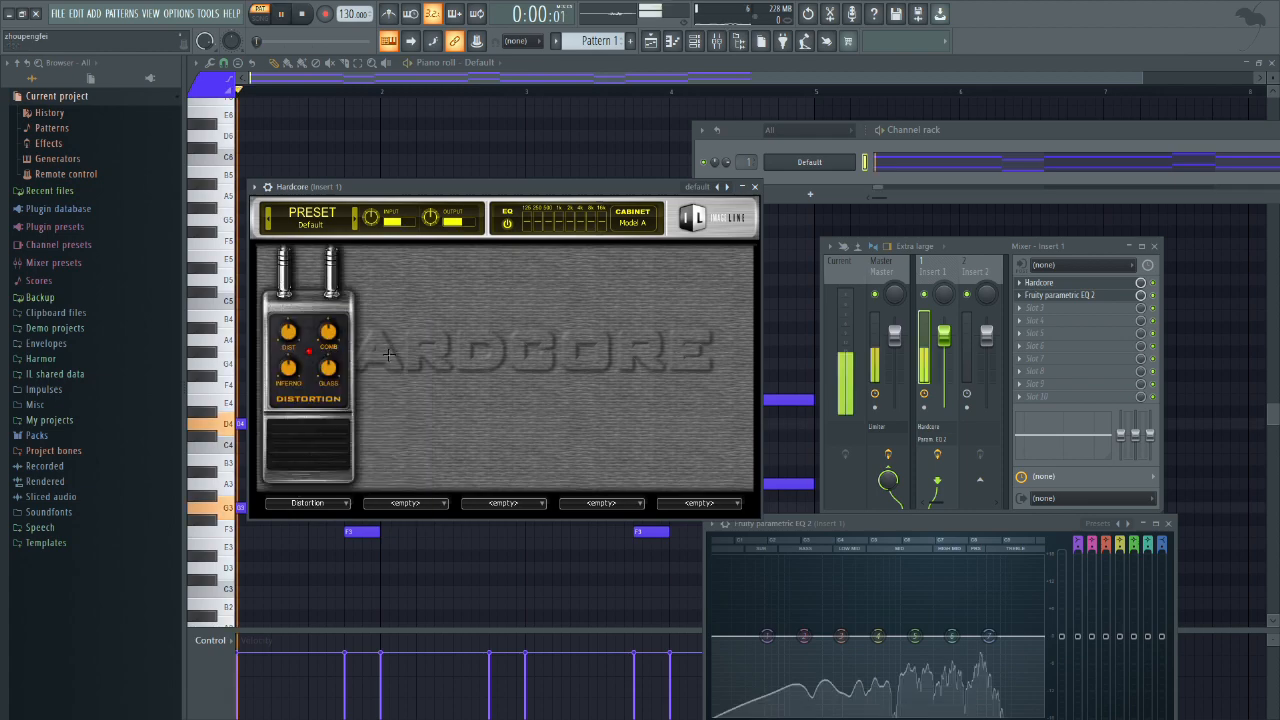
{"action": "left_click", "coordinate": [335, 427]}
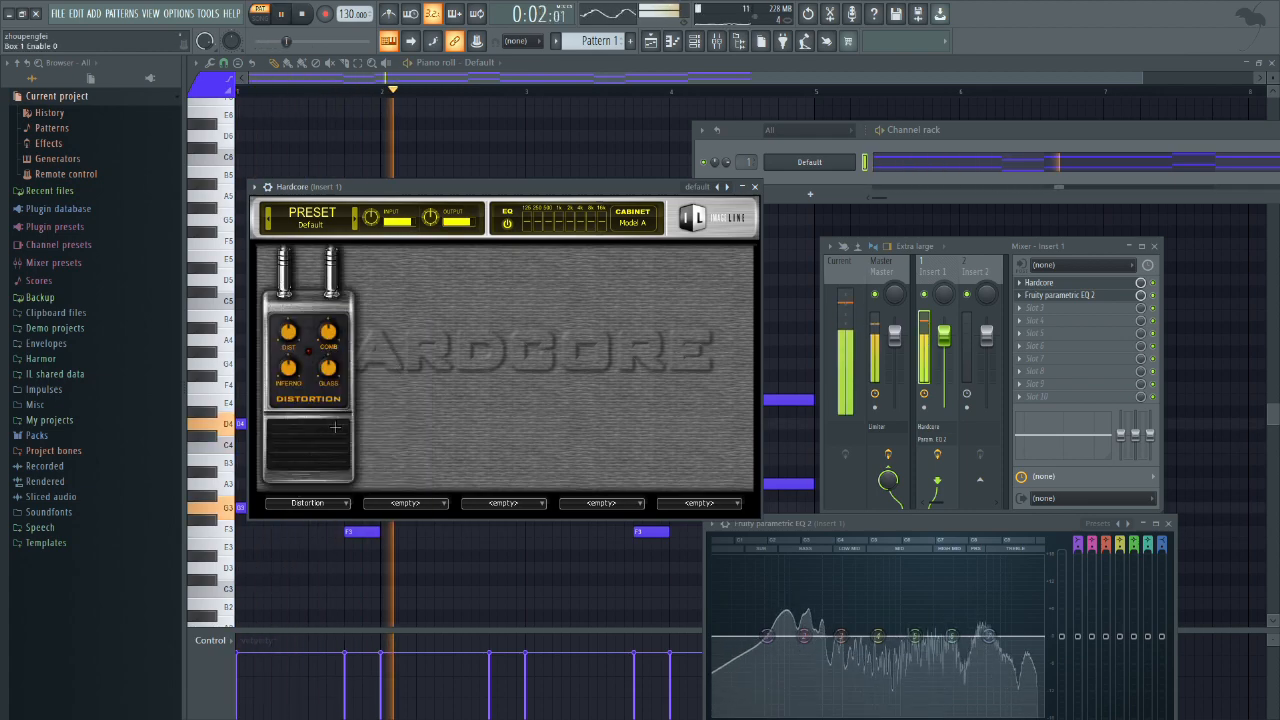
{"action": "key", "text": "space"}
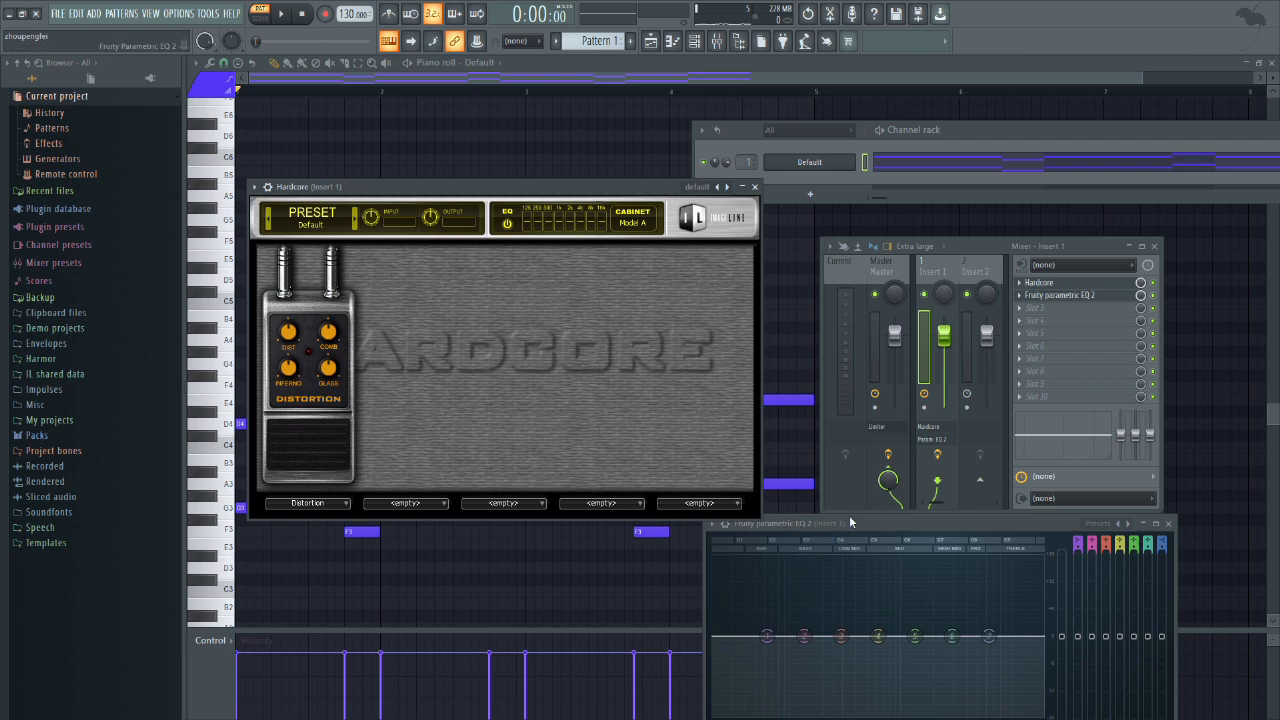
Step: Move the Fruity parametric EQ 2 window up beside Hardcore and play the pattern with the Distortion pedal enabled
{"action": "left_click_drag", "start_coordinate": [850, 522], "coordinate": [795, 387]}
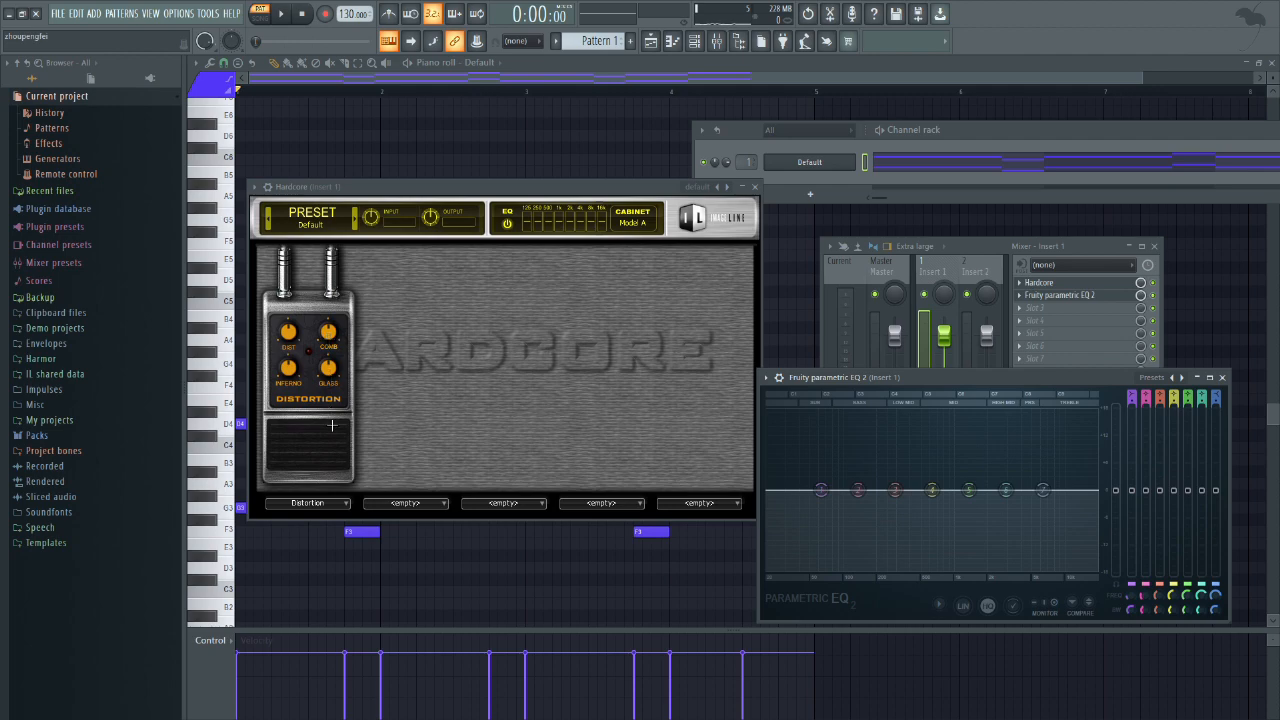
{"action": "key", "text": "space"}
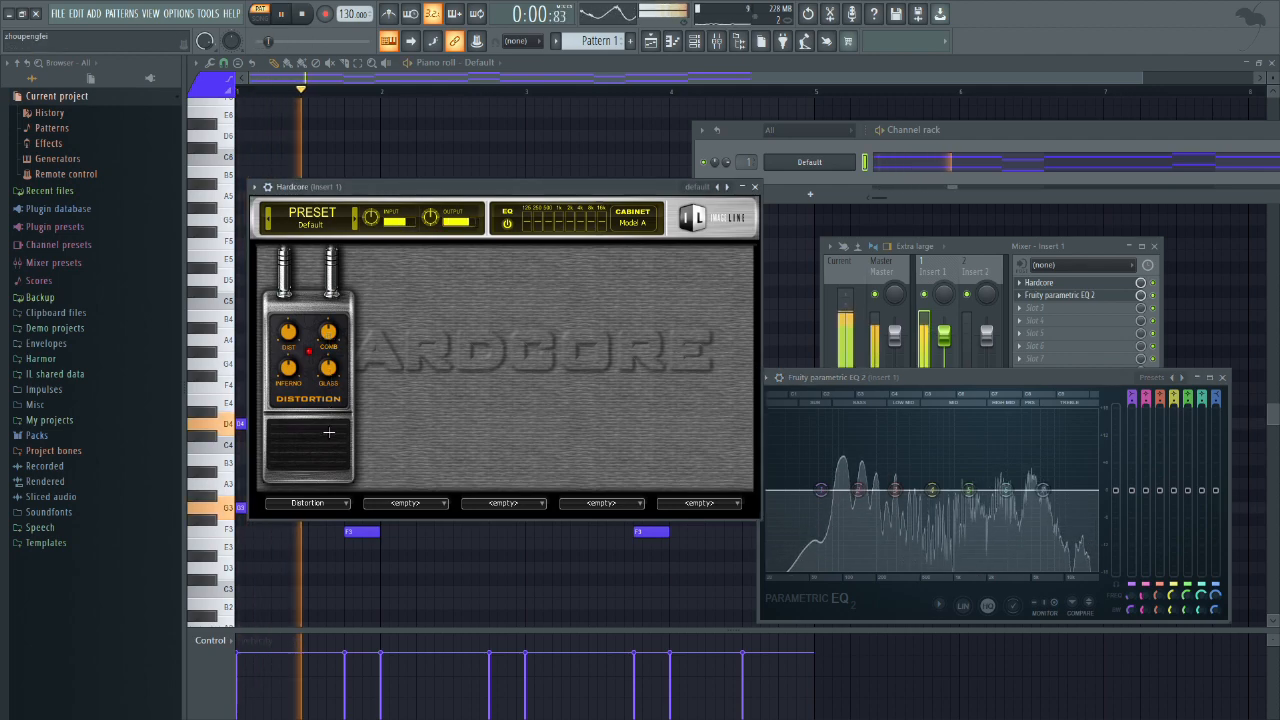
{"action": "key", "text": "space"}
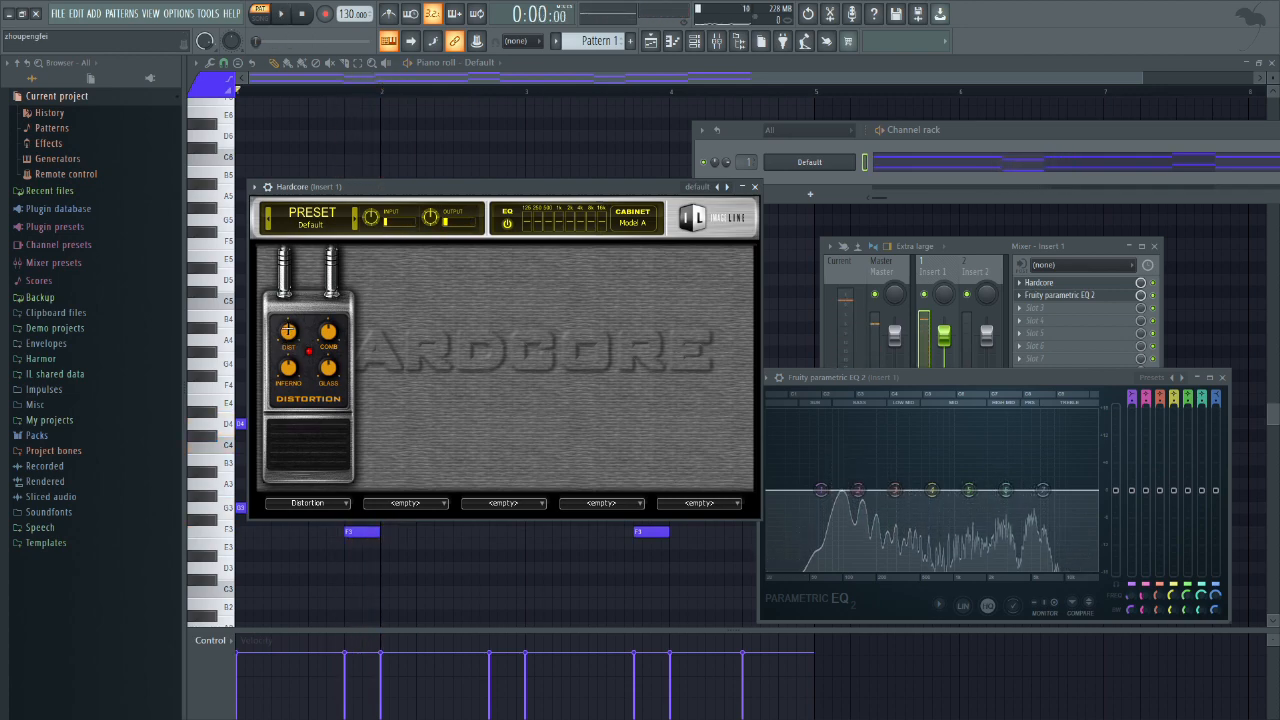
Step: Replay the pattern several times through the Distortion pedal and examine its effect on the EQ spectrum
{"action": "key", "text": "space"}
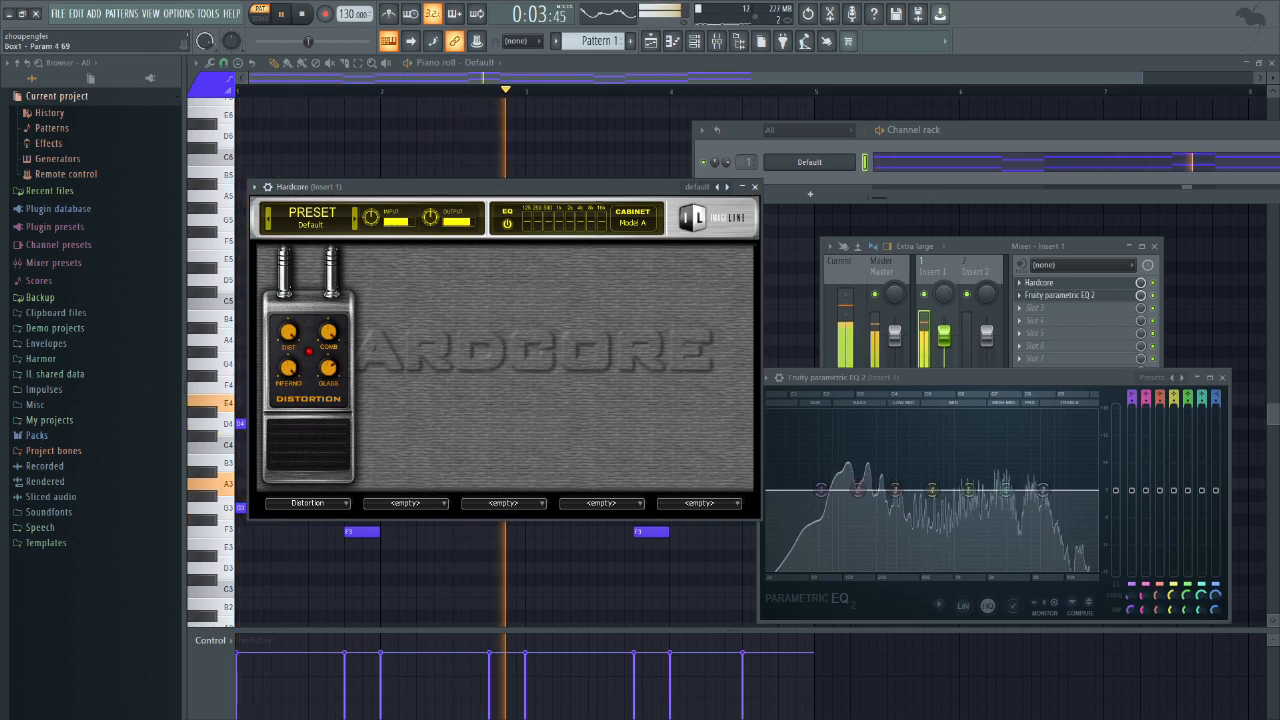
{"action": "key", "text": "space"}
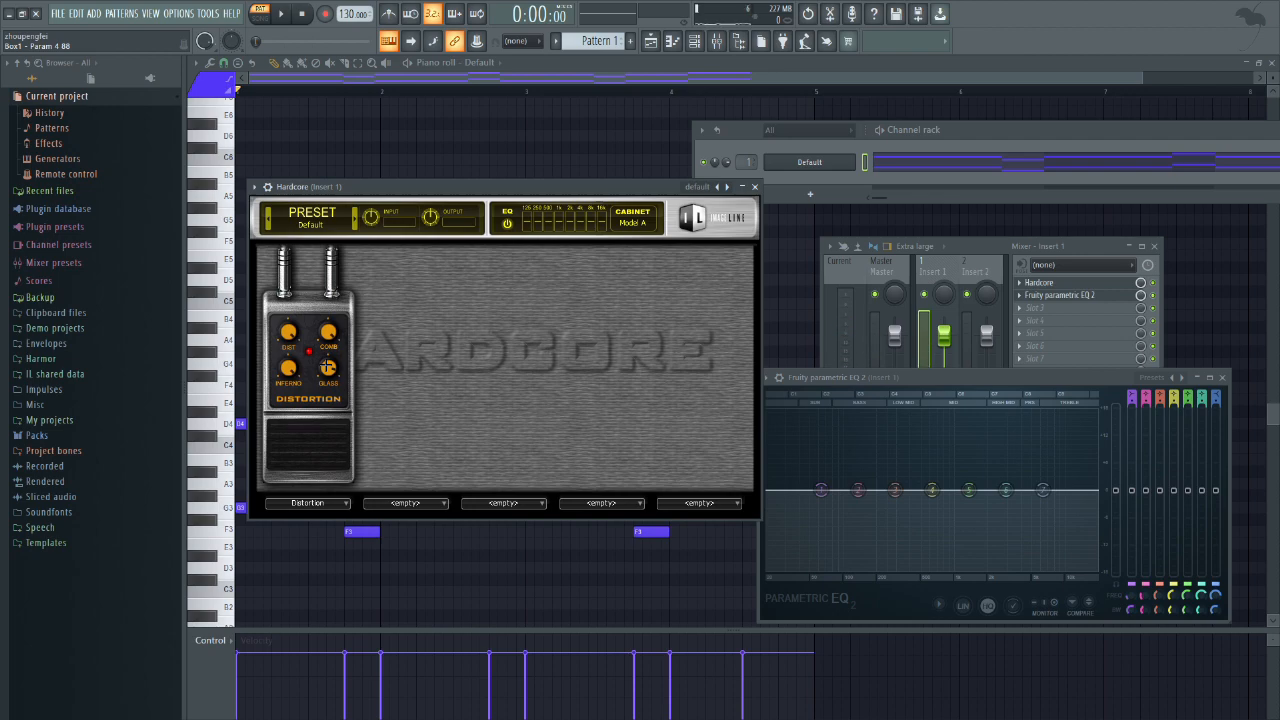
{"action": "key", "text": "space"}
{"action": "key", "text": "space"}
{"action": "key", "text": "space"}
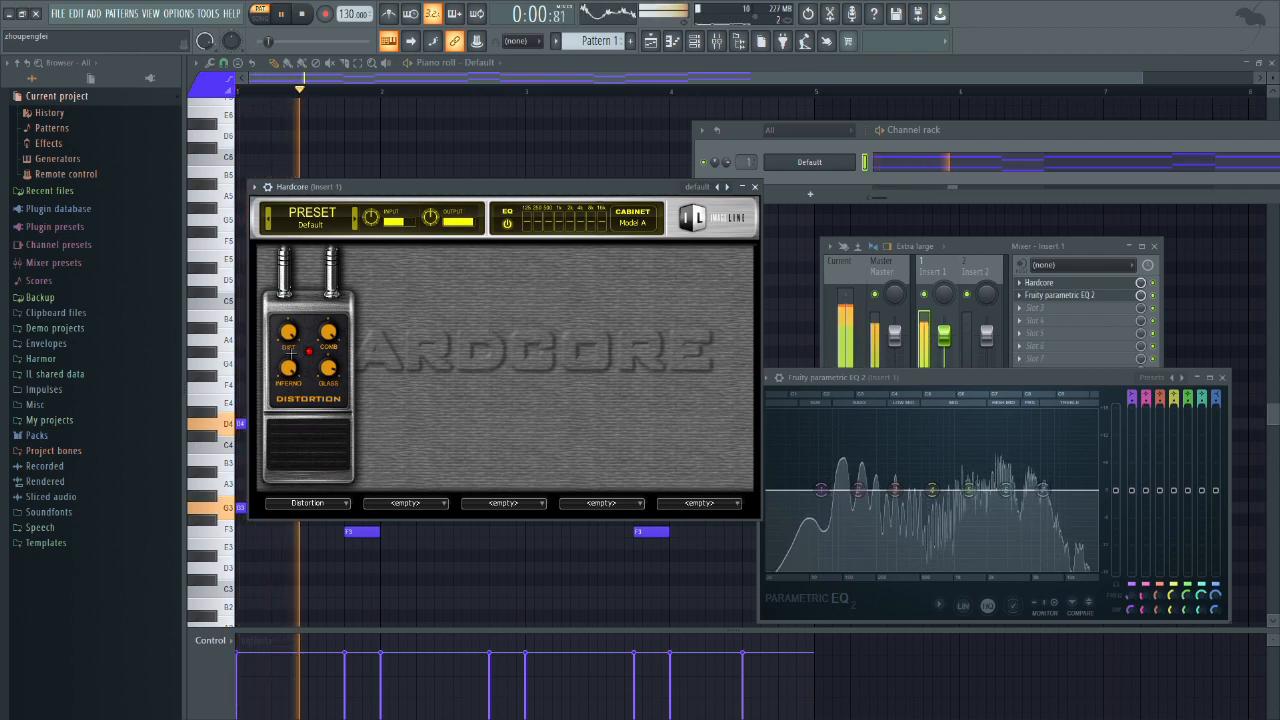
{"action": "key", "text": "space"}
{"action": "key", "text": "space"}
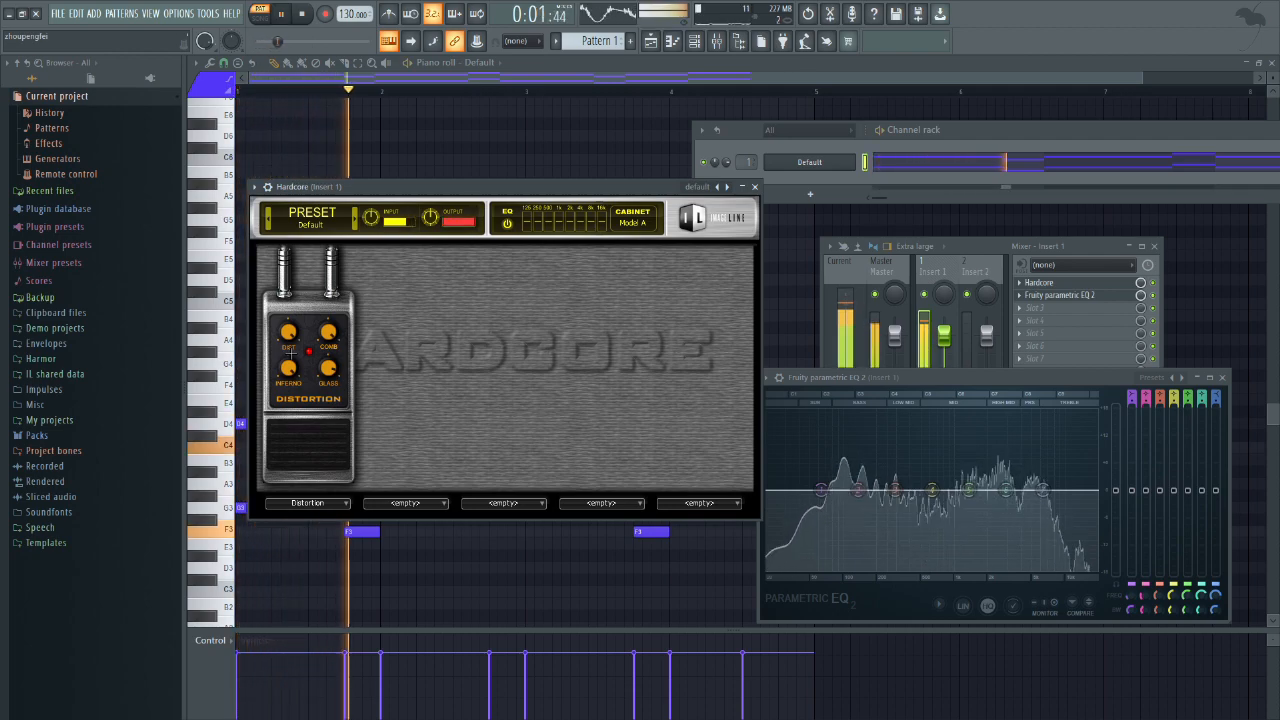
{"action": "key", "text": "space"}
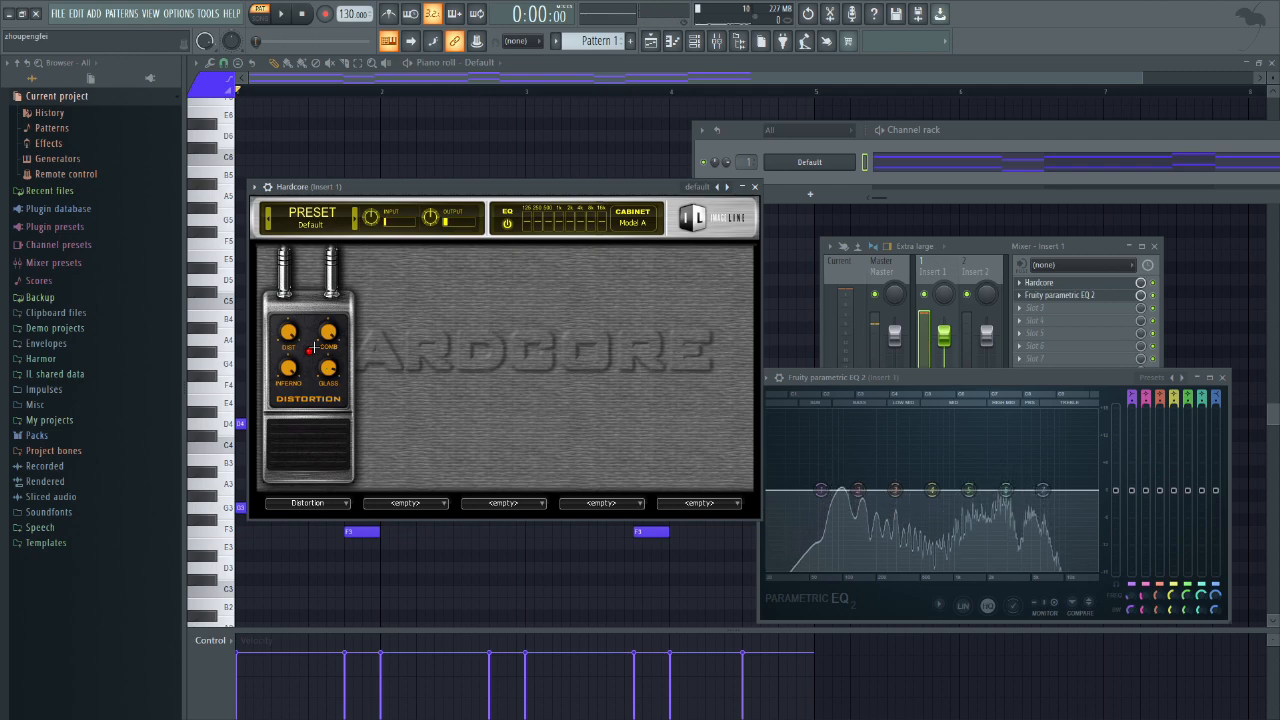
Step: Load the Tubedrive pedal into the second effect slot and play the pattern through both pedals
{"action": "left_click", "coordinate": [444, 500]}
{"action": "left_click", "coordinate": [483, 468]}
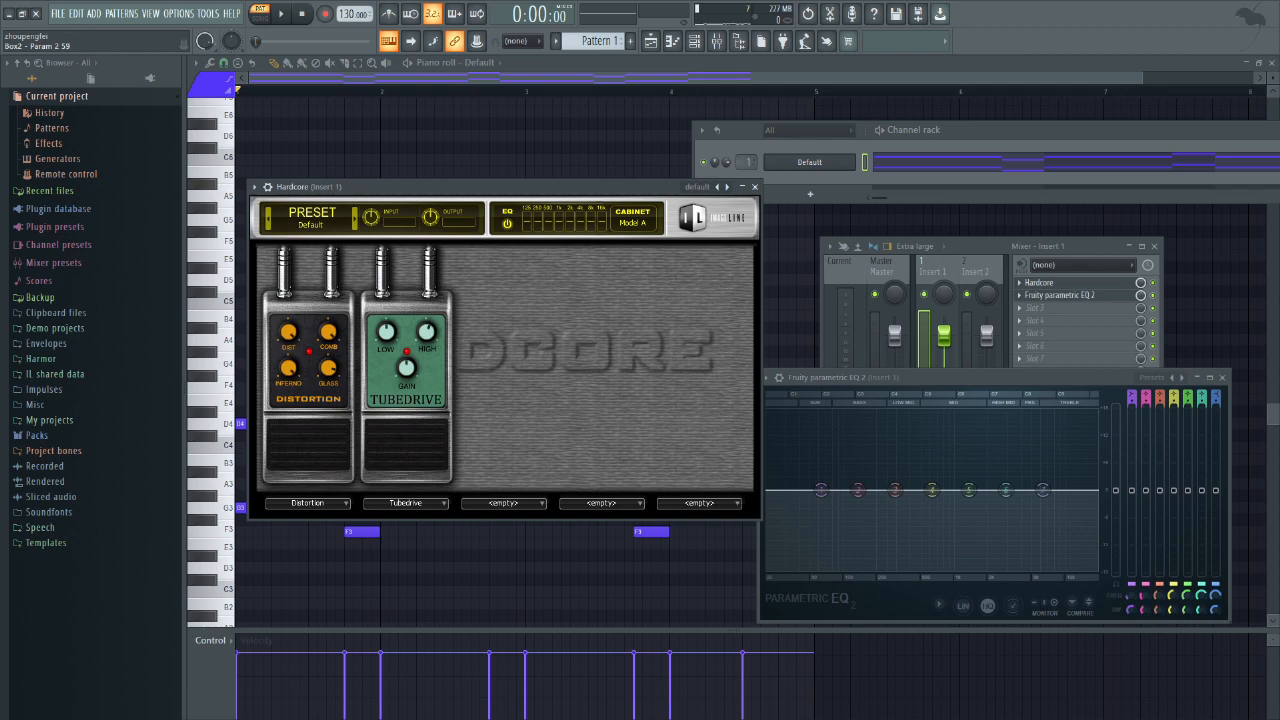
{"action": "key", "text": "space"}
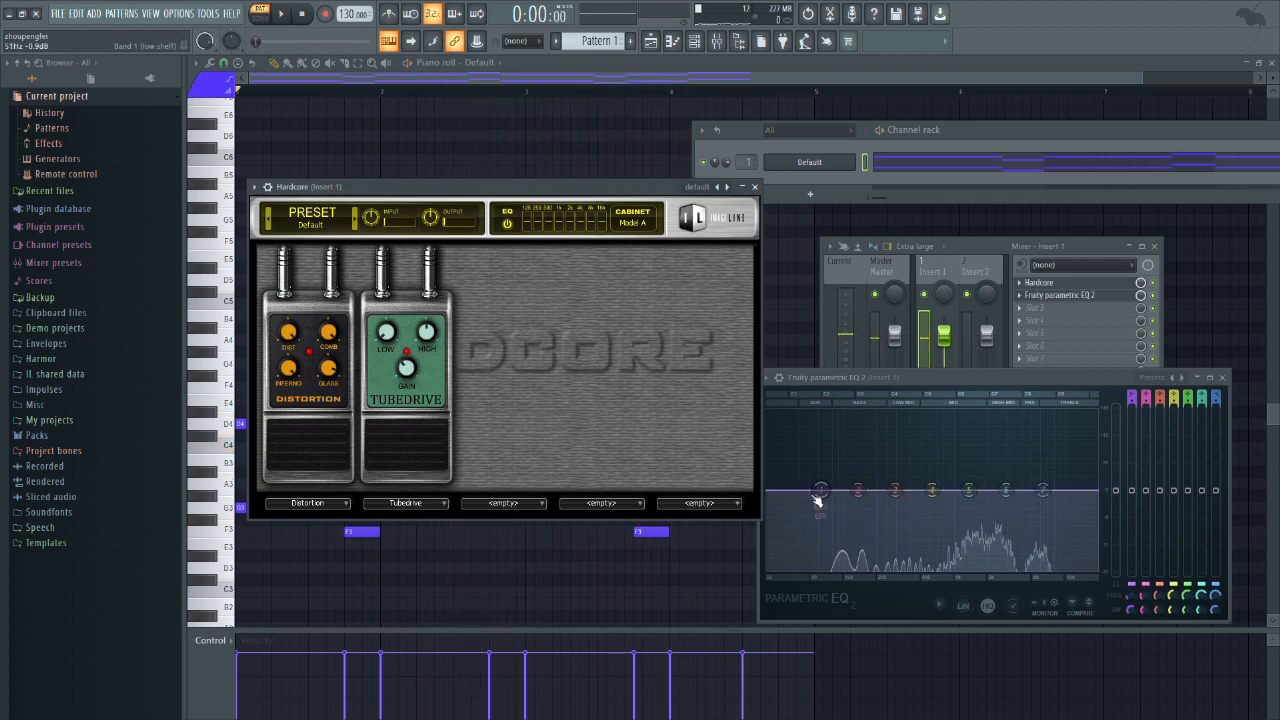
{"action": "key", "text": "space"}
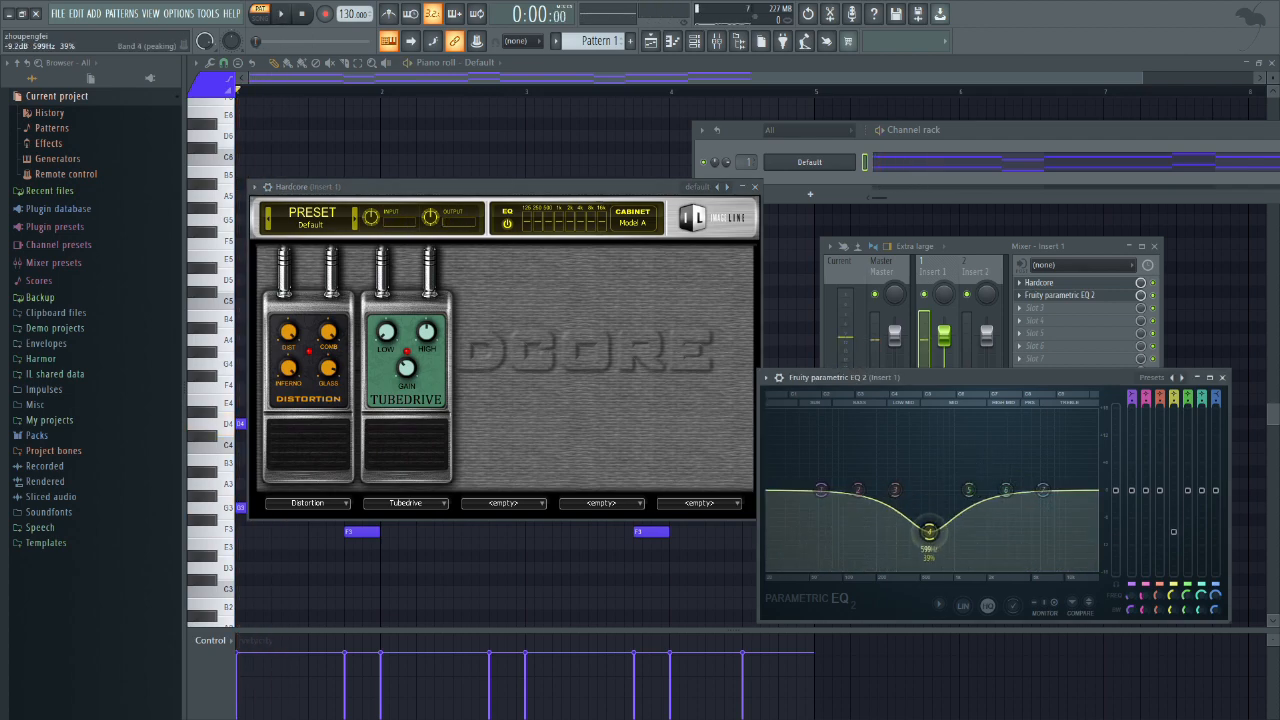
Step: Cut band 4 of the parametric EQ near 600 Hz and boost band 6 while the pattern plays
{"action": "key", "text": "space"}
{"action": "left_click_drag", "start_coordinate": [930, 537], "coordinate": [932, 548]}
{"action": "left_click_drag", "start_coordinate": [1005, 490], "coordinate": [988, 462]}
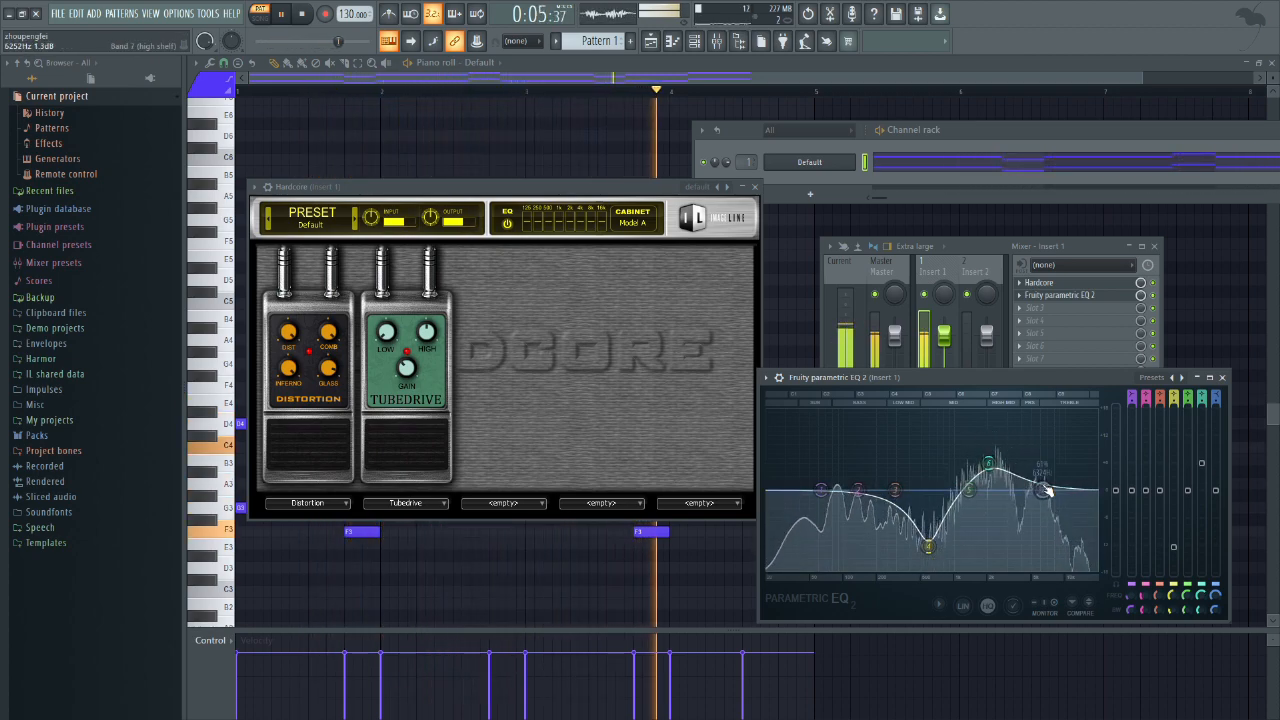
Step: Change EQ band 7 to a low-pass filter, lower its cutoff and reduce the band 6 boost during playback
{"action": "right_click", "coordinate": [1043, 490]}
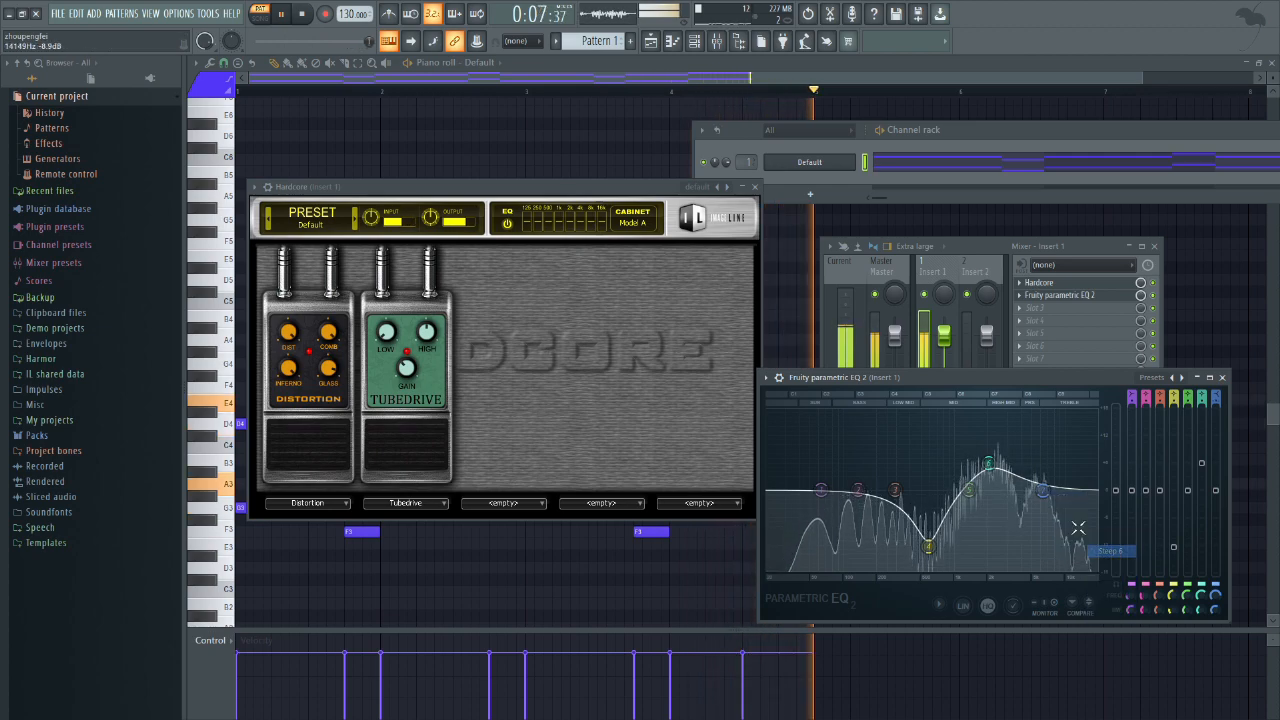
{"action": "mouse_move", "coordinate": [1065, 525]}
{"action": "left_click", "coordinate": [1107, 542]}
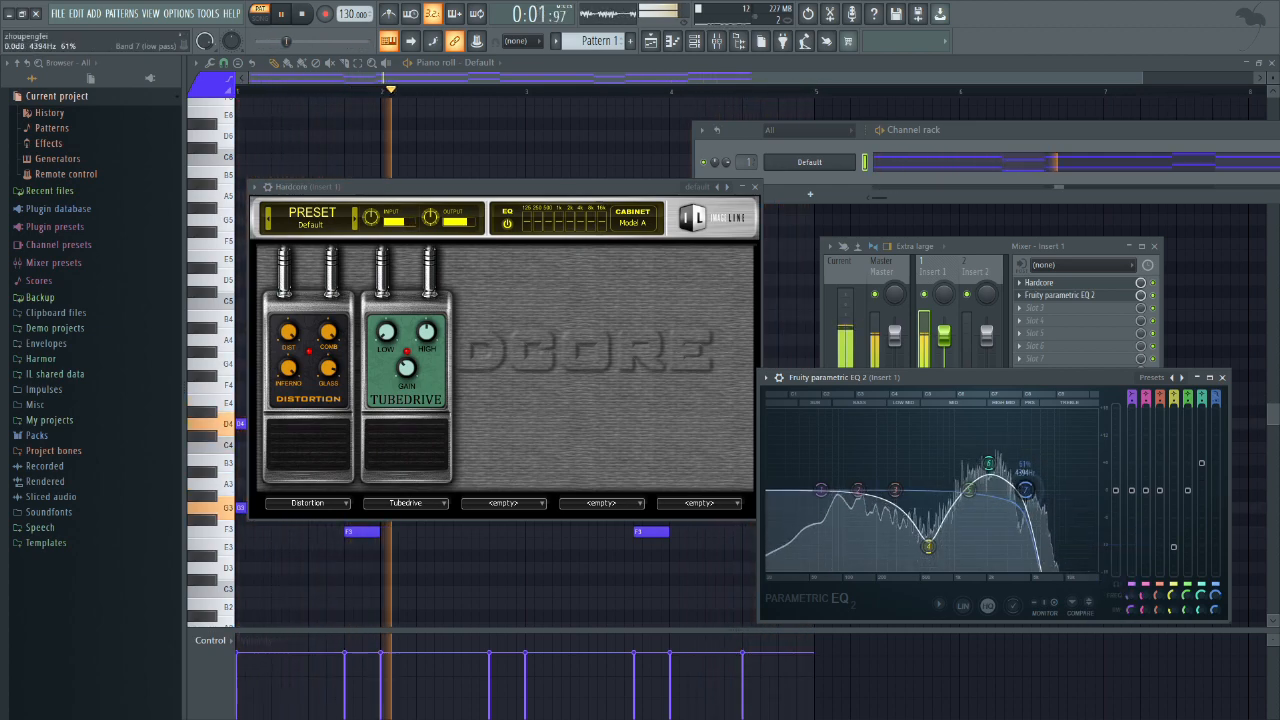
{"action": "left_click_drag", "start_coordinate": [988, 463], "coordinate": [1016, 490]}
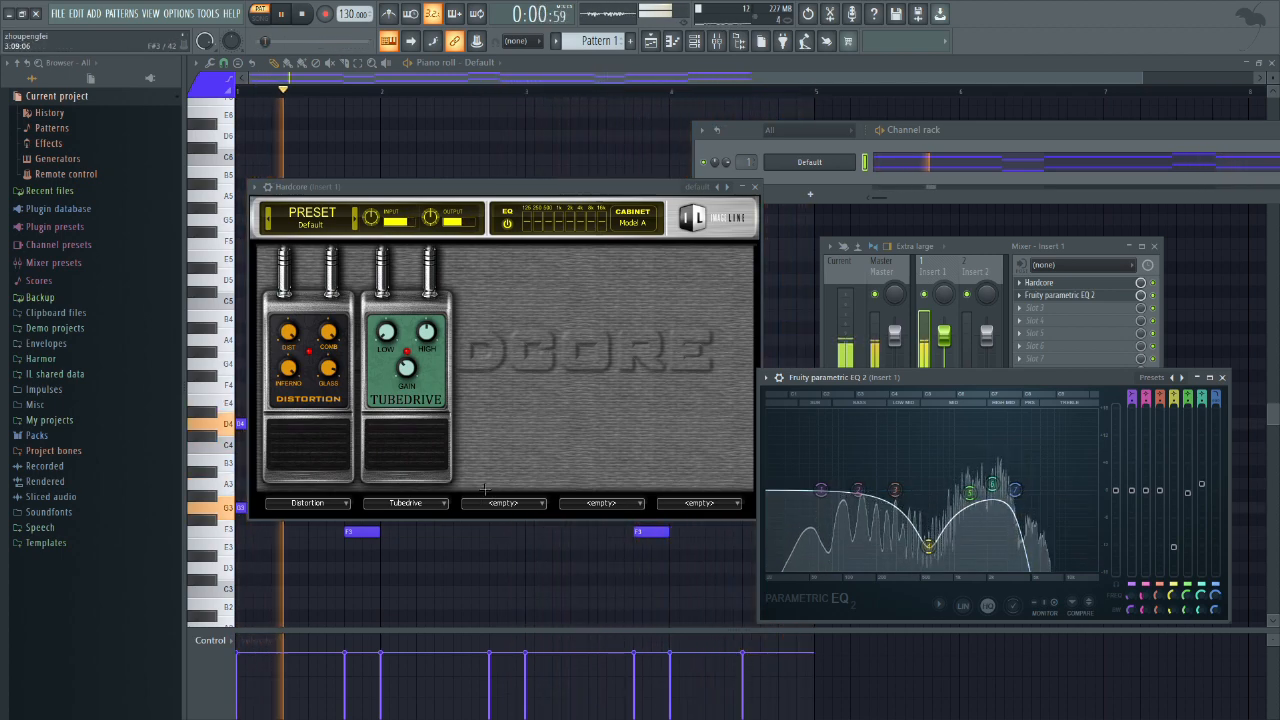
{"action": "key", "text": "space"}
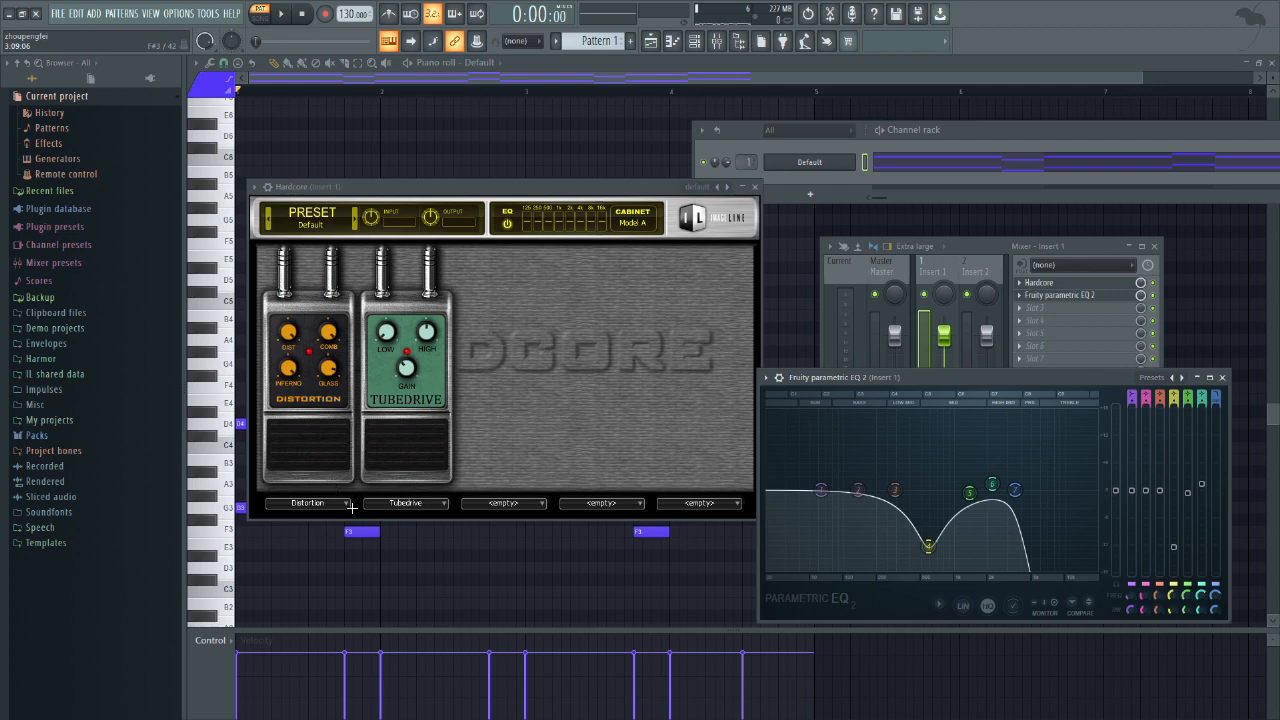
Step: Reset both Hardcore and Fruity parametric EQ 2 to their default presets
{"action": "left_click", "coordinate": [340, 502]}
{"action": "left_click", "coordinate": [569, 413]}
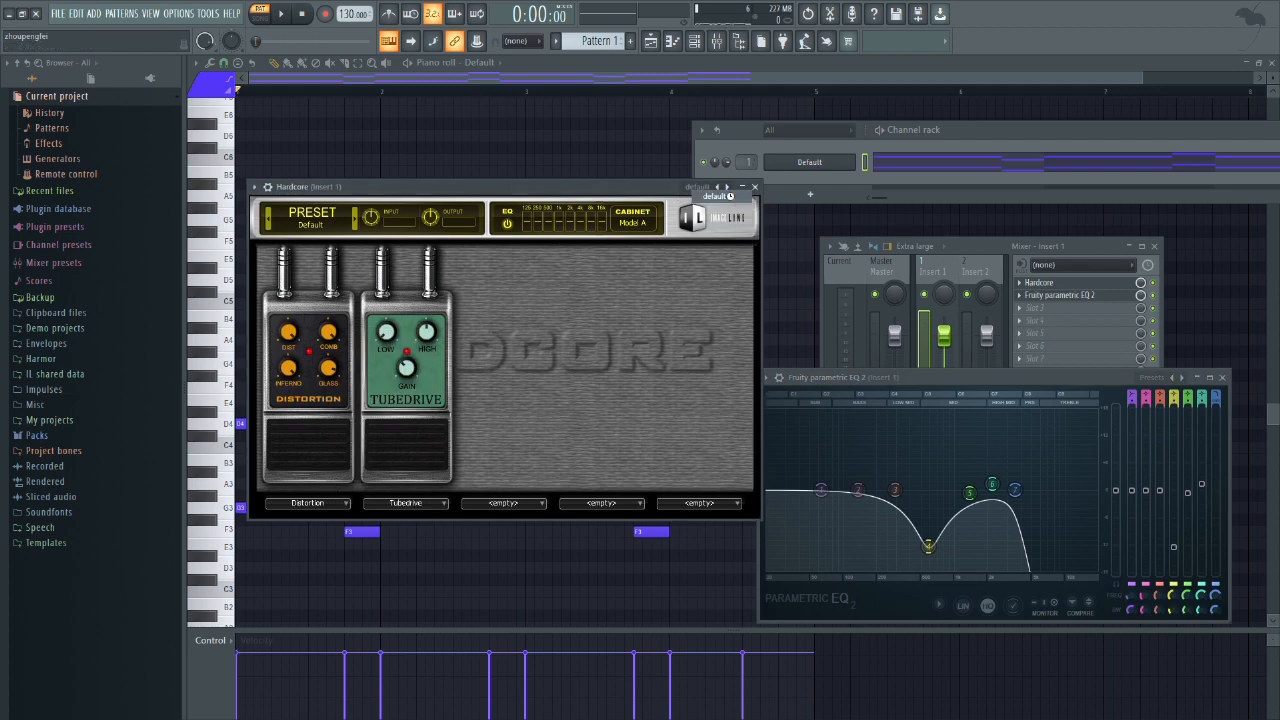
{"action": "left_click", "coordinate": [730, 197]}
{"action": "left_click", "coordinate": [632, 224]}
{"action": "left_click", "coordinate": [684, 221]}
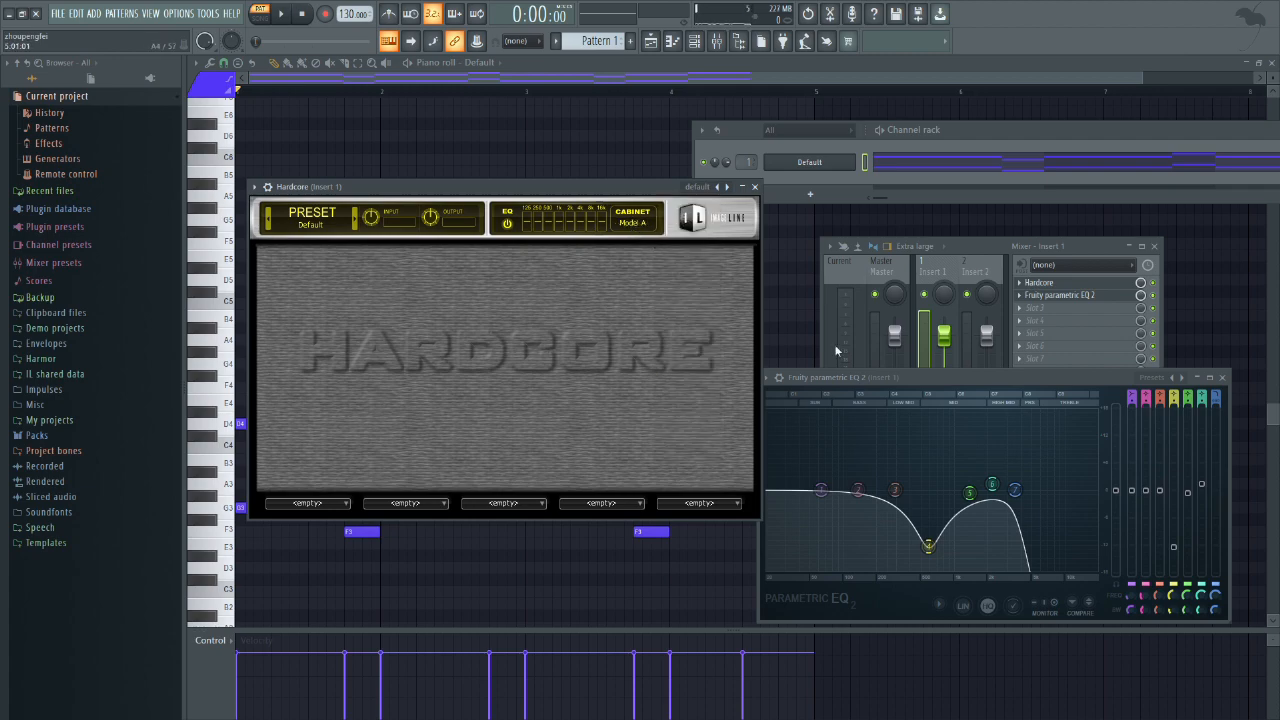
{"action": "left_click", "coordinate": [1150, 381]}
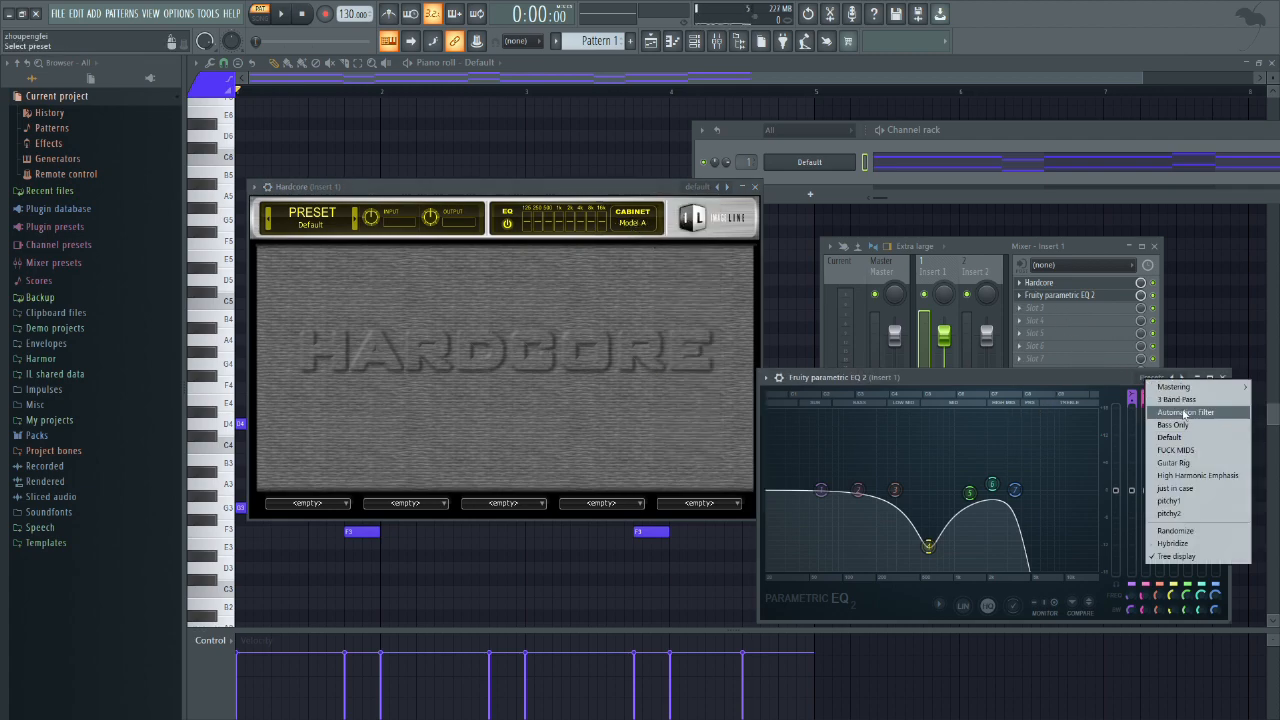
{"action": "left_click", "coordinate": [1170, 437]}
Step: Remove the stray C6 note, transpose all the pattern's notes up one octave and play the pattern
{"action": "left_click", "coordinate": [895, 170]}
{"action": "left_click", "coordinate": [915, 161]}
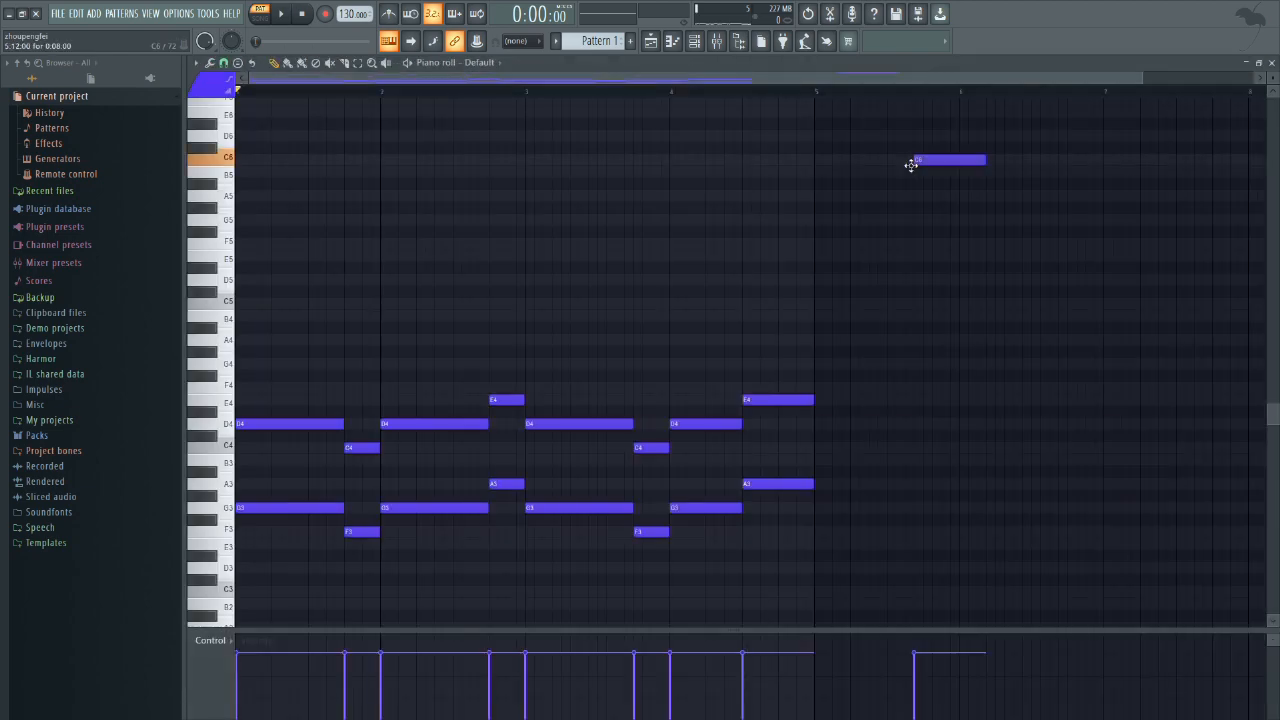
{"action": "right_click", "coordinate": [934, 161]}
{"action": "left_click_drag", "start_coordinate": [868, 574], "coordinate": [162, 298]}
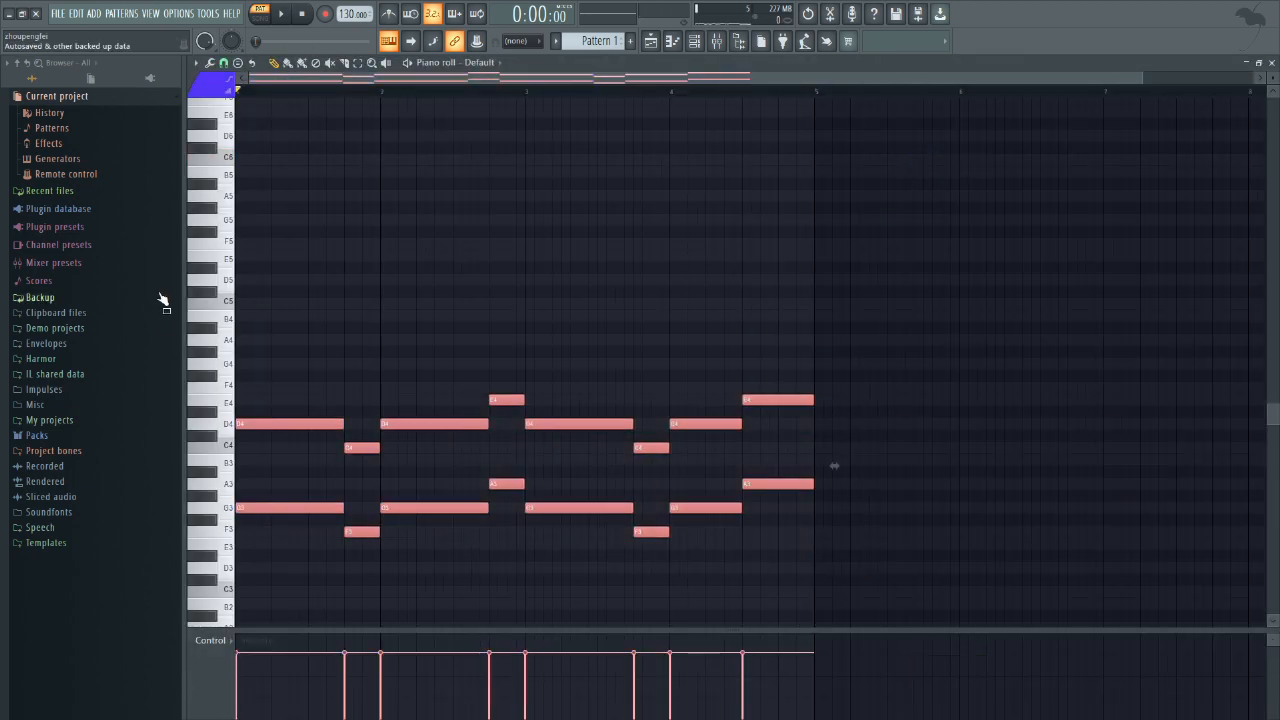
{"action": "key", "text": "ctrl+Up"}
{"action": "key", "text": "space"}
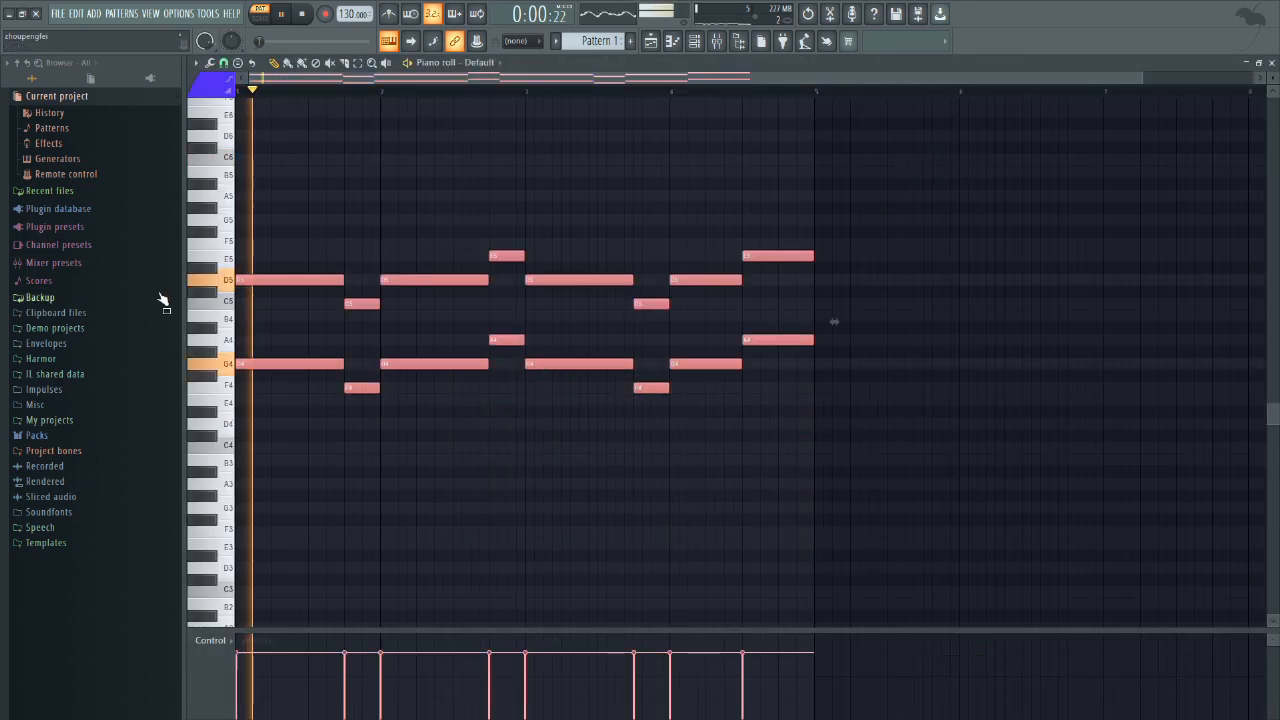
Step: Reopen Hardcore from mixer Insert 1, load the Chorus pedal into the first effect slot and play the pattern
{"action": "key", "text": "F6"}
{"action": "key", "text": "F9"}
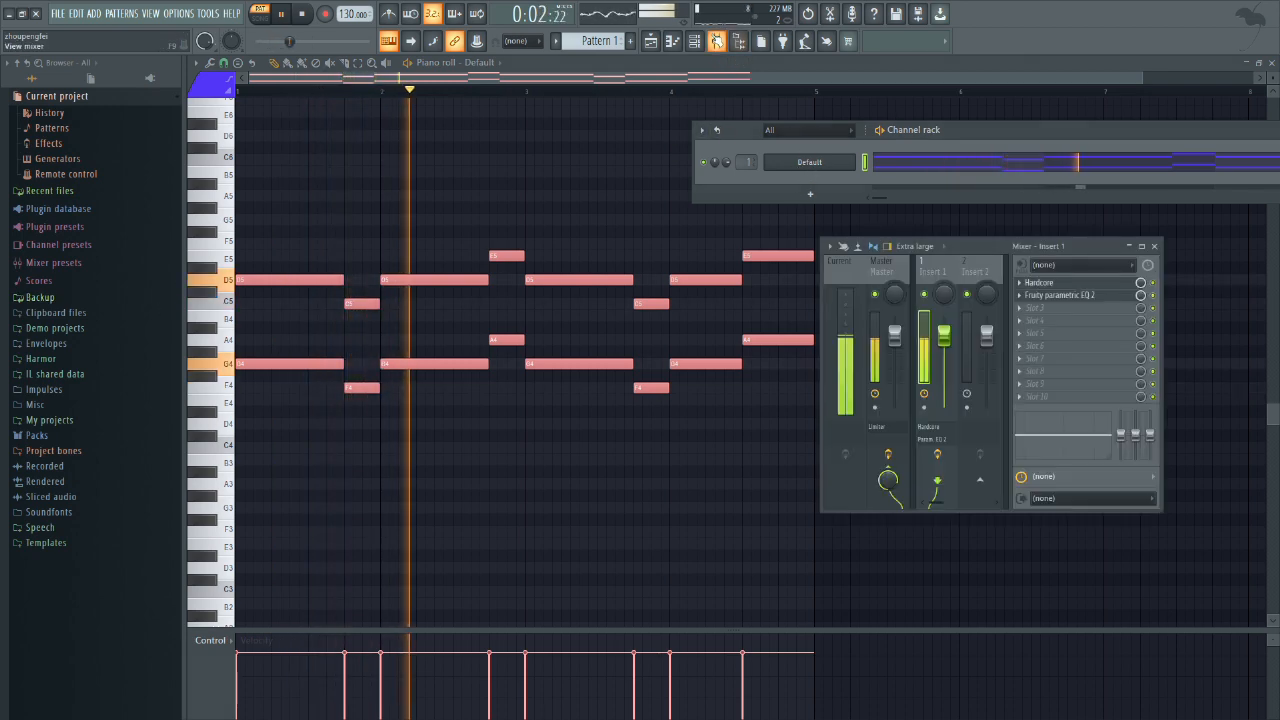
{"action": "left_click", "coordinate": [1066, 284]}
{"action": "key", "text": "space"}
{"action": "left_click", "coordinate": [366, 503]}
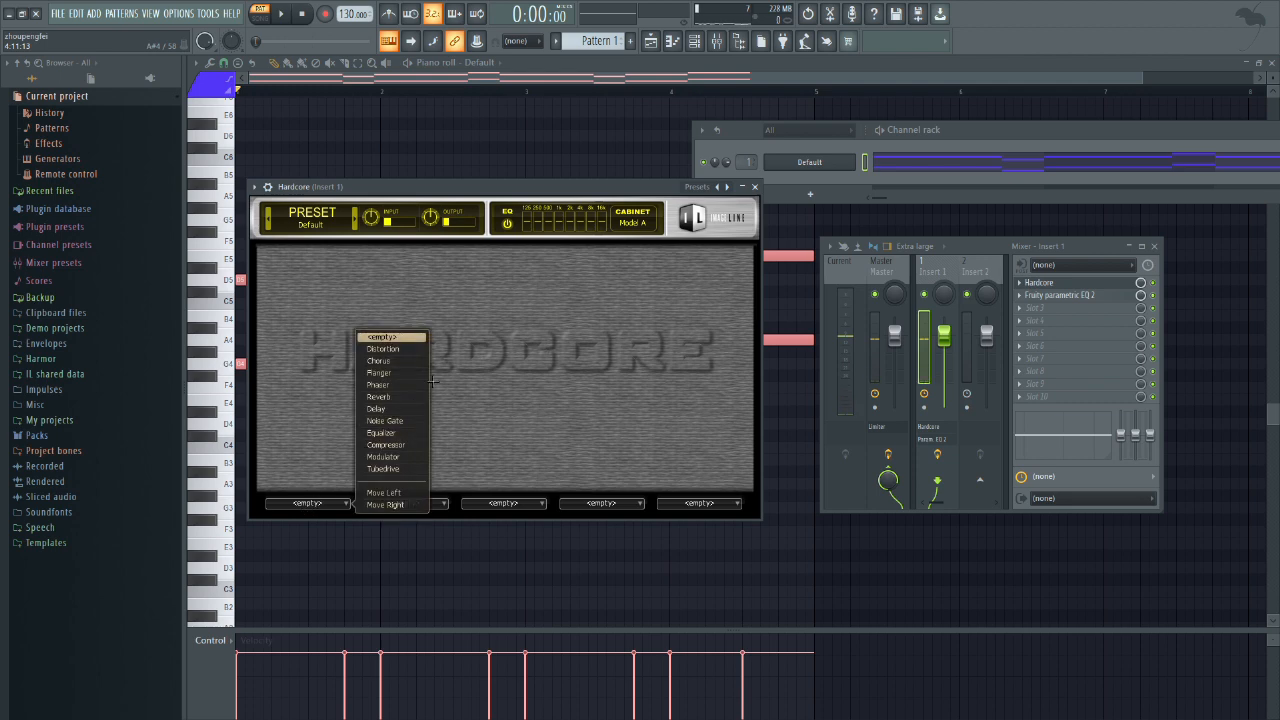
{"action": "left_click", "coordinate": [412, 360]}
{"action": "key", "text": "space"}
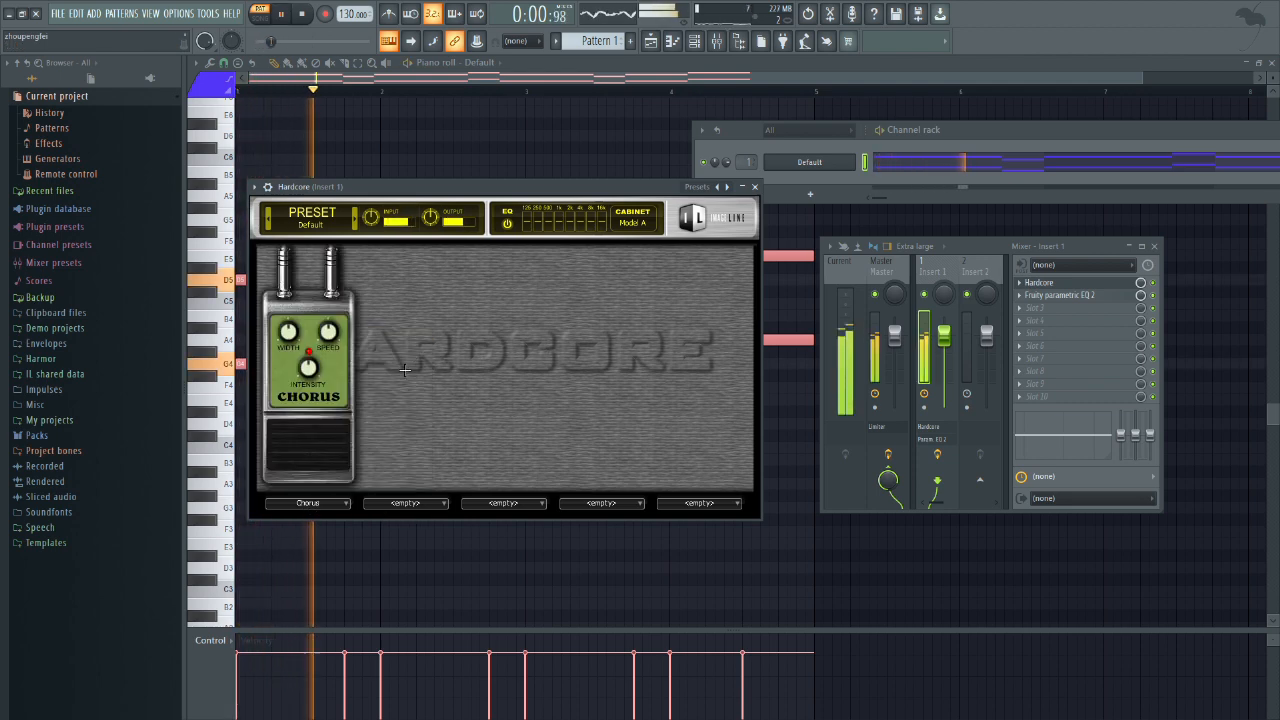
{"action": "key", "text": "space"}
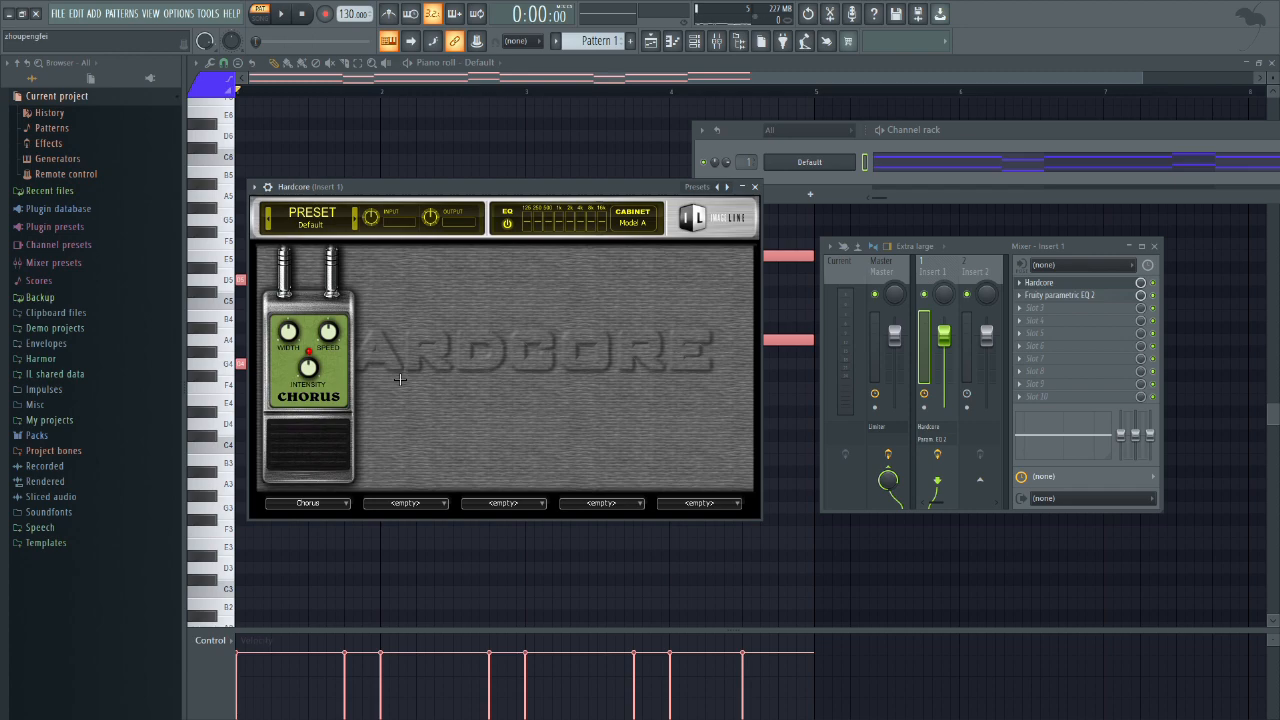
Step: Disable the cabinet and play the pattern to compare the sound with the Chorus pedal on and bypassed
{"action": "key", "text": "space"}
{"action": "left_click", "coordinate": [634, 222]}
{"action": "left_click", "coordinate": [684, 207]}
{"action": "key", "text": "space"}
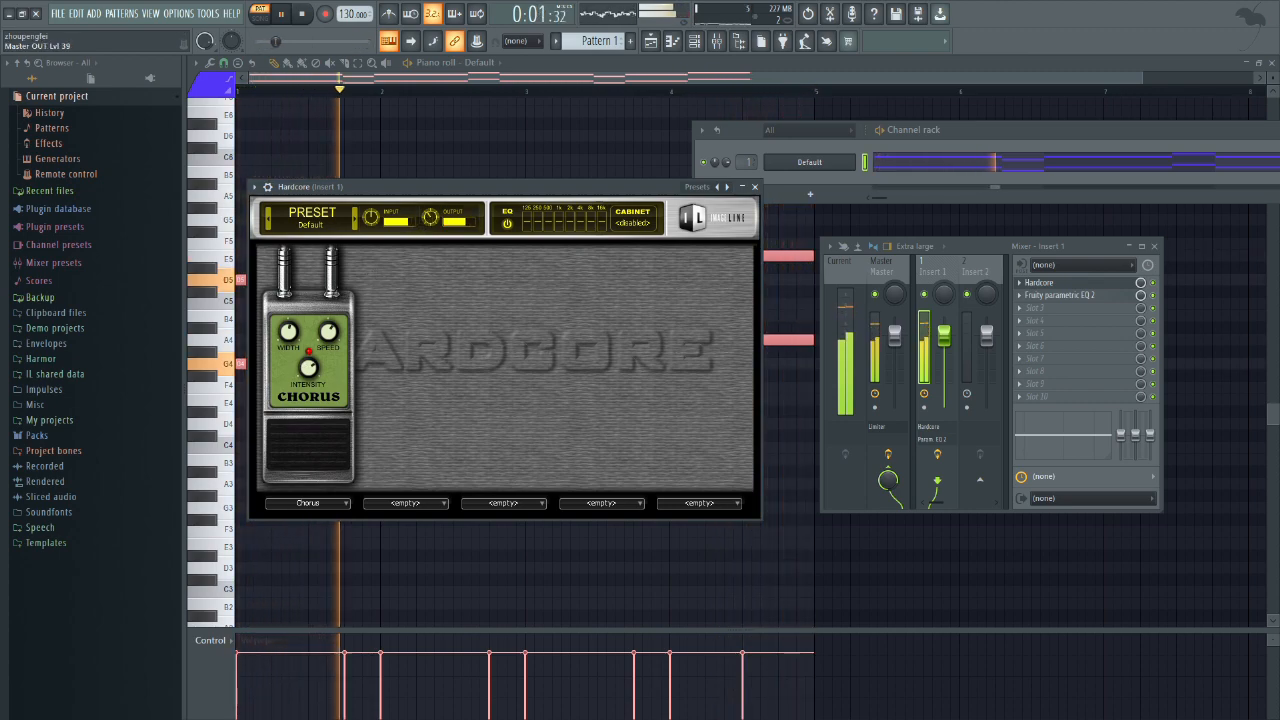
{"action": "key", "text": "space"}
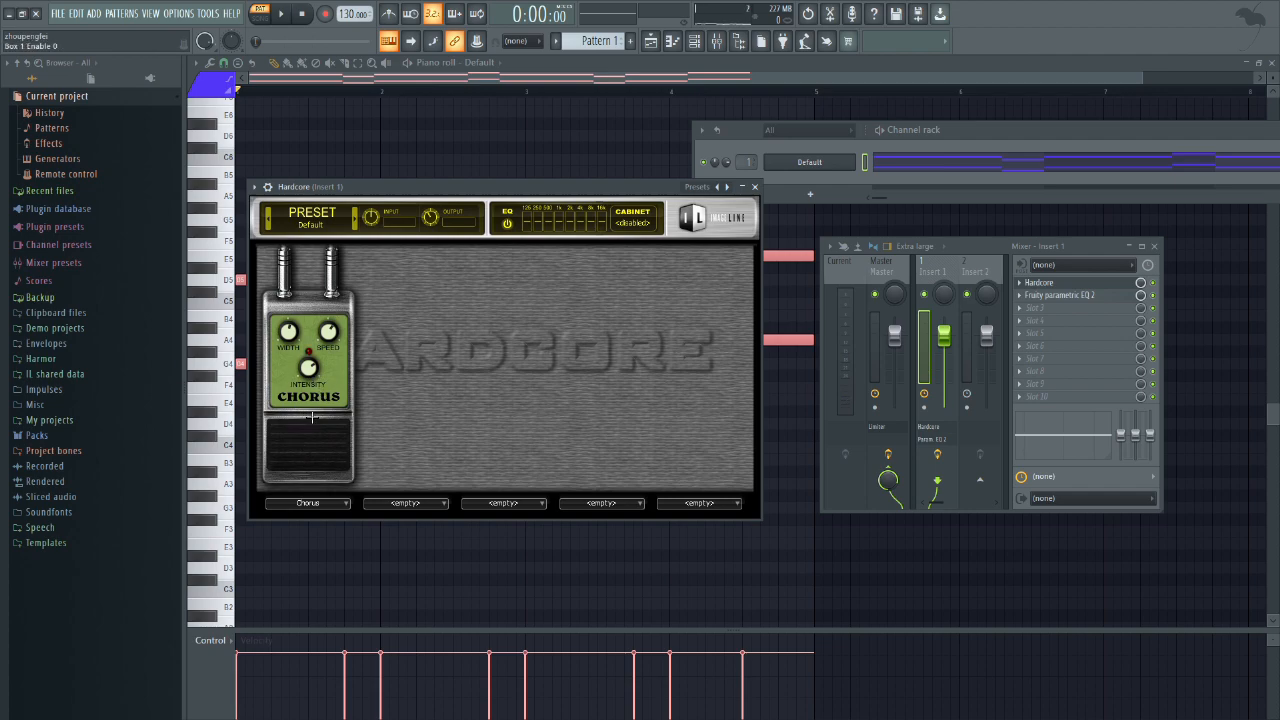
Step: Load the Modulator pedal into the second effect slot and adjust its Amp and Rate while the pattern plays
{"action": "left_click", "coordinate": [446, 504]}
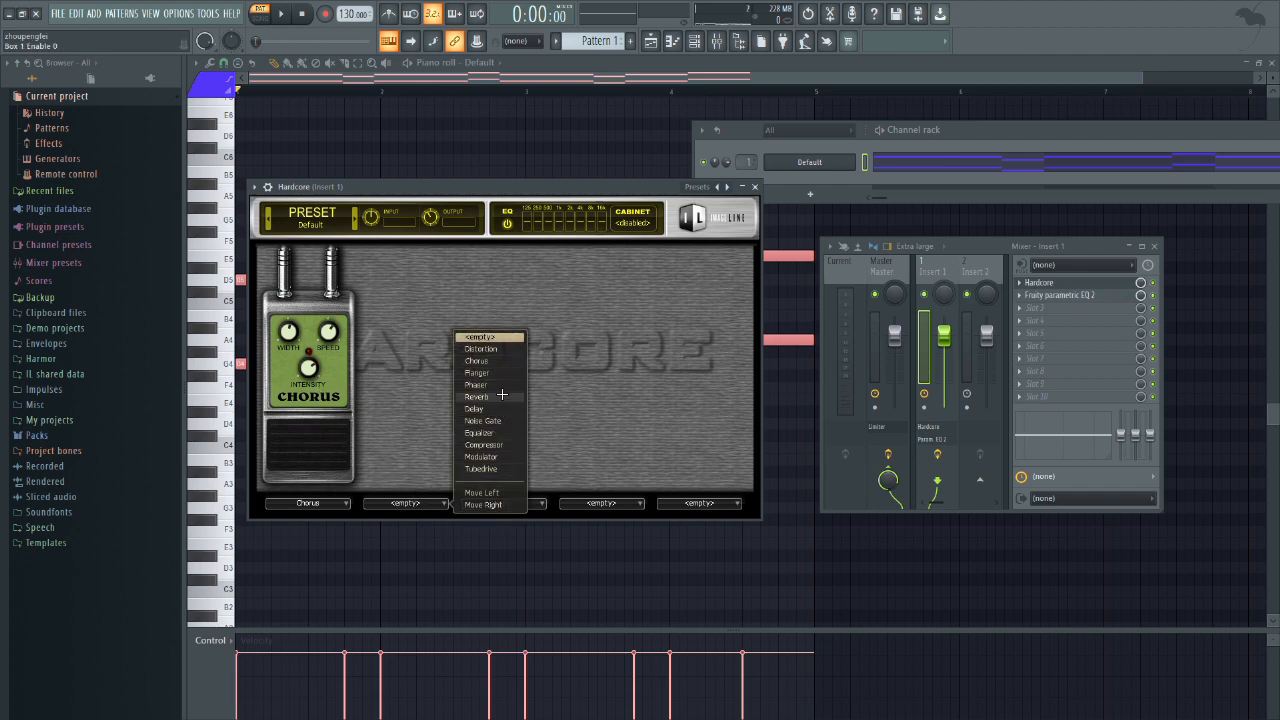
{"action": "left_click", "coordinate": [500, 456]}
{"action": "key", "text": "space"}
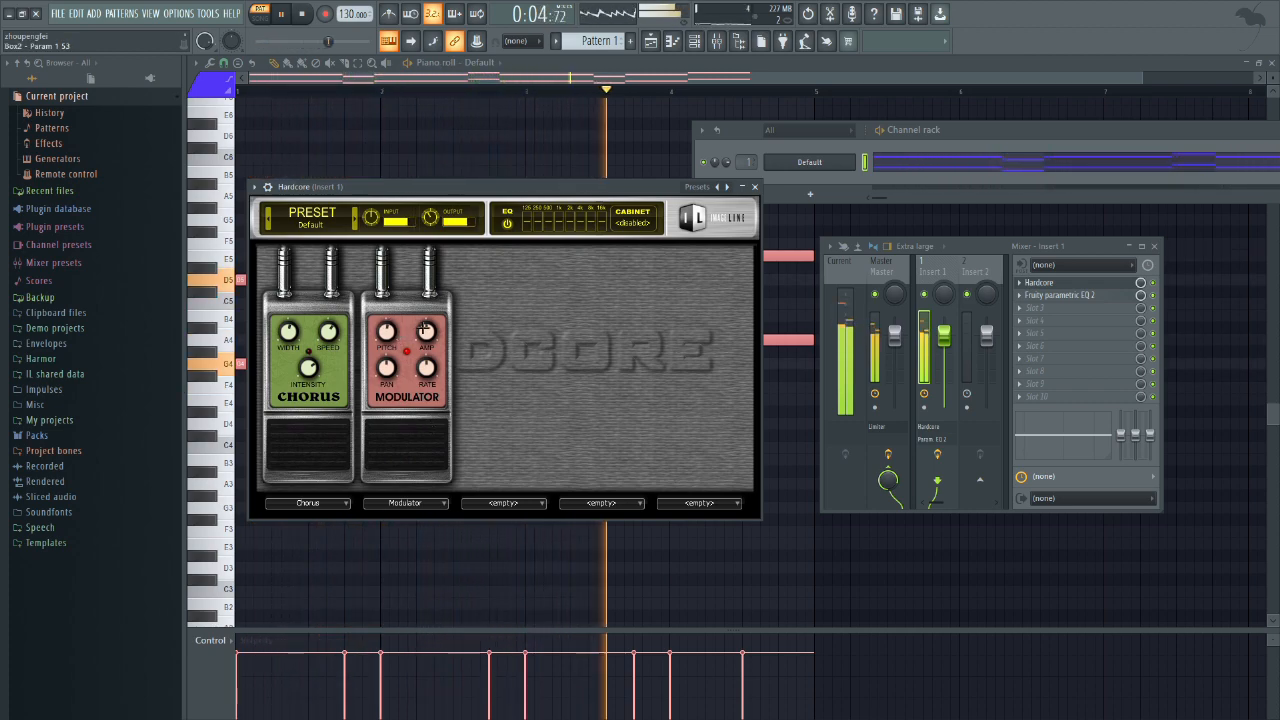
{"action": "left_click_drag", "start_coordinate": [427, 332], "coordinate": [427, 382]}
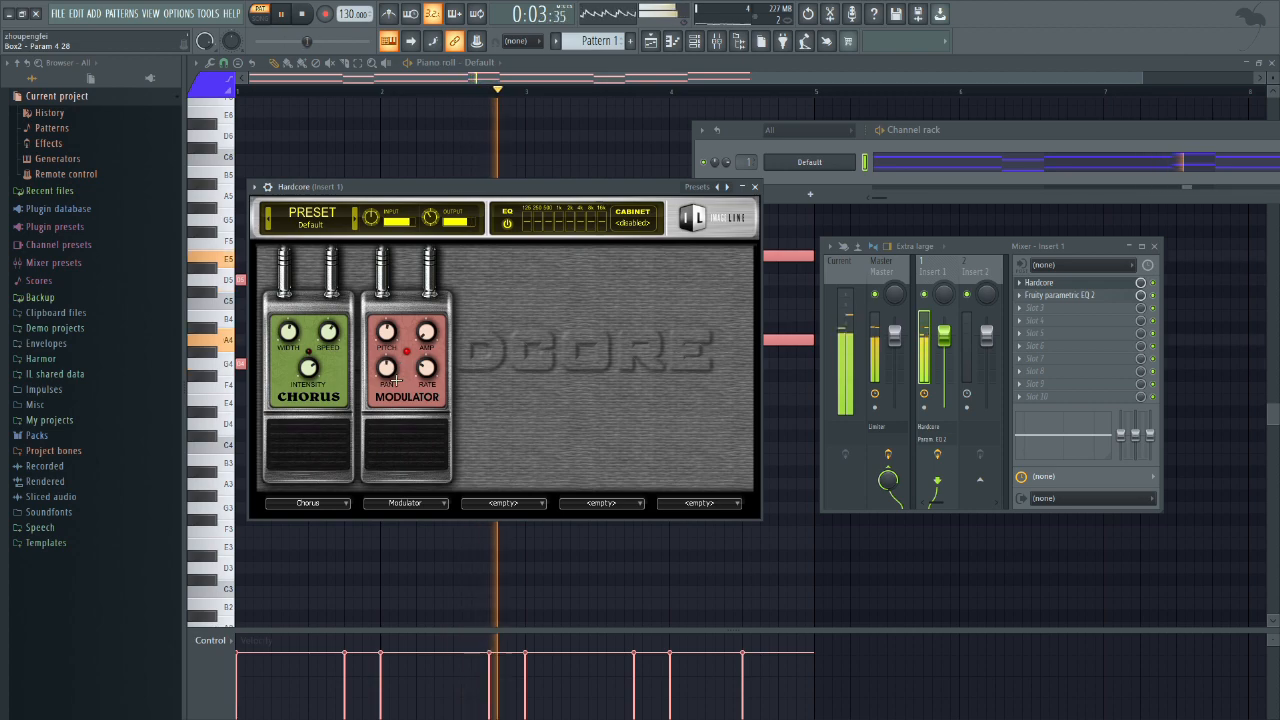
Step: Load the Flanger pedal into the third effect slot and play the pattern with the Modulator bypassed
{"action": "left_click", "coordinate": [502, 501]}
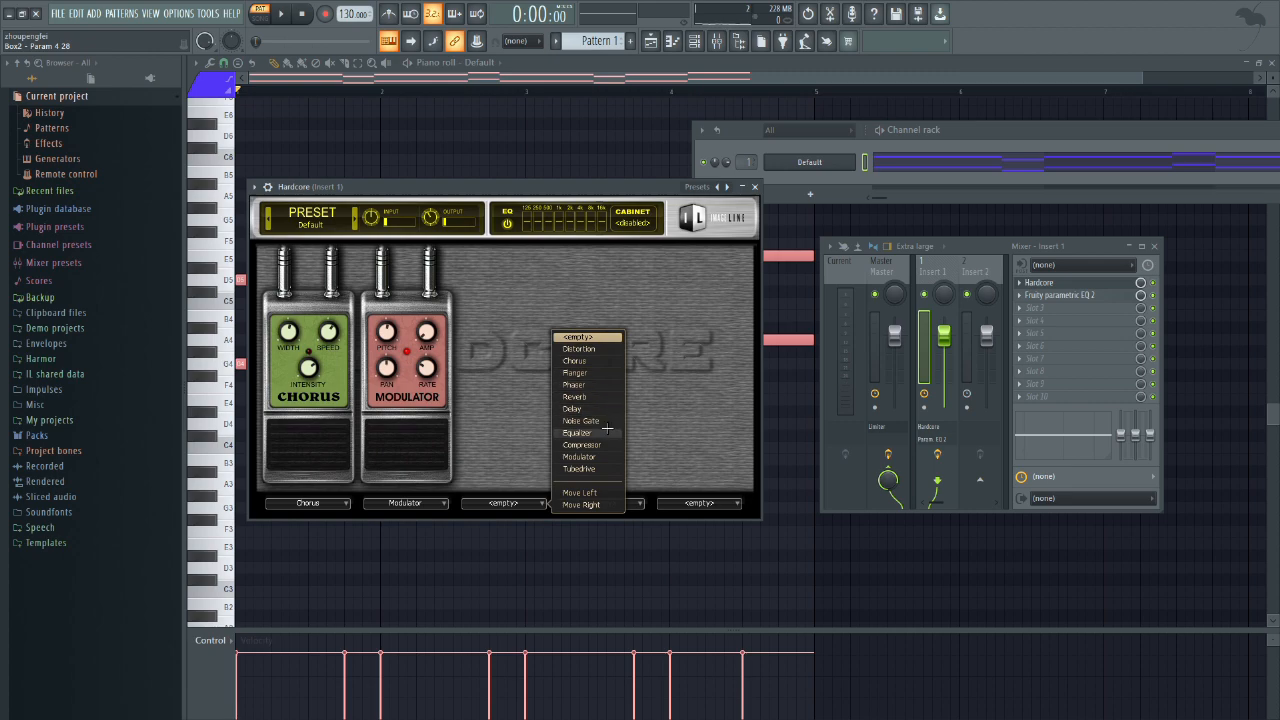
{"action": "left_click", "coordinate": [613, 374]}
{"action": "key", "text": "space"}
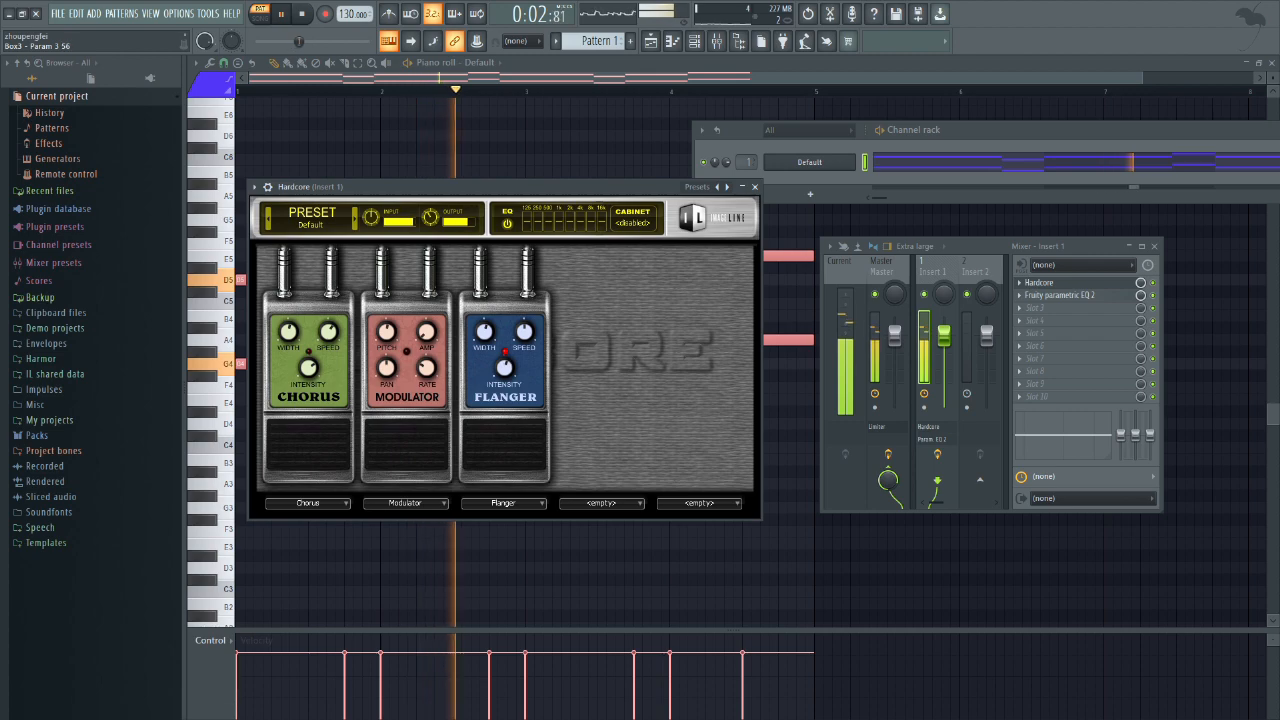
Step: Load the Reverb pedal into the fourth effect slot and adjust its Mix and Decay while the pattern plays
{"action": "left_click", "coordinate": [640, 503]}
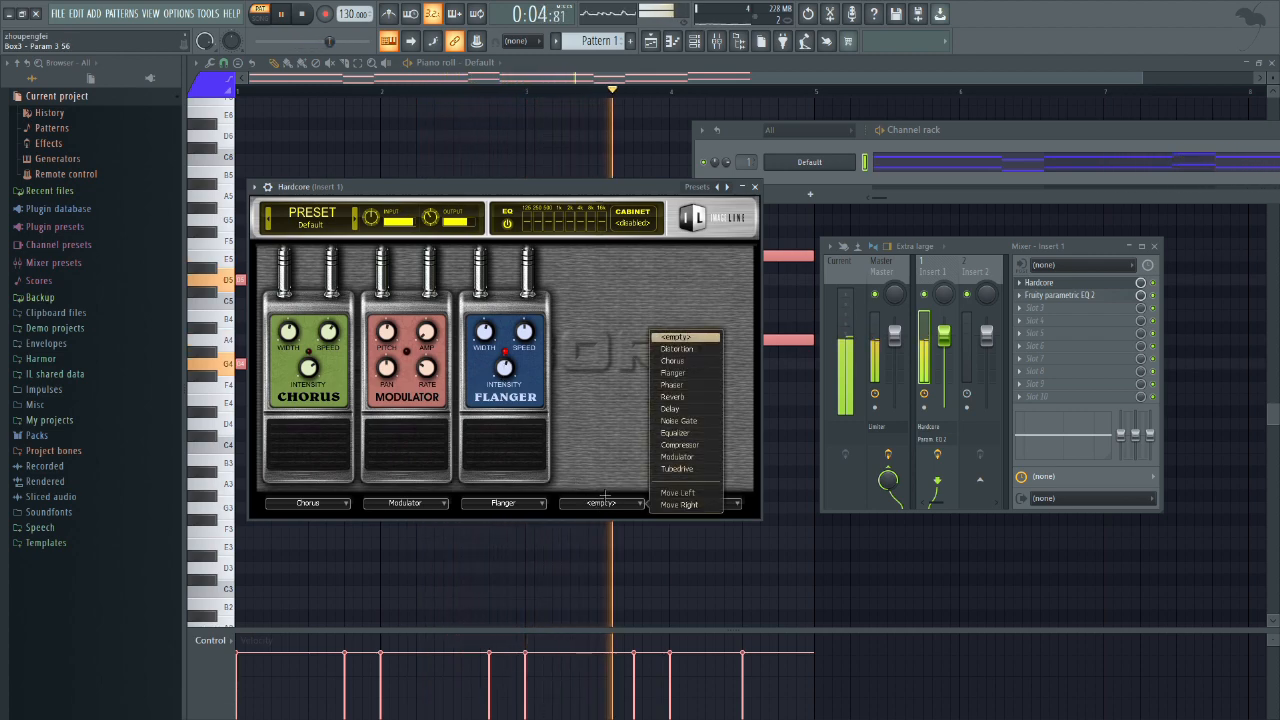
{"action": "left_click", "coordinate": [680, 397]}
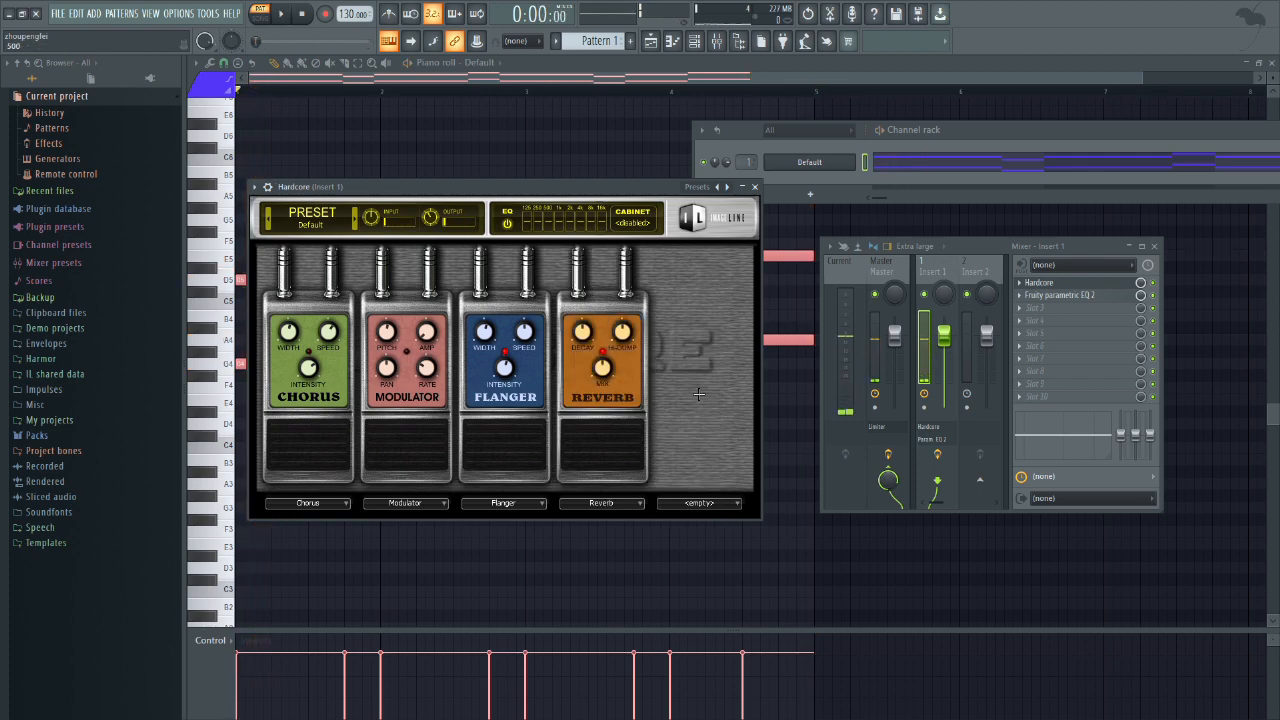
{"action": "key", "text": "space"}
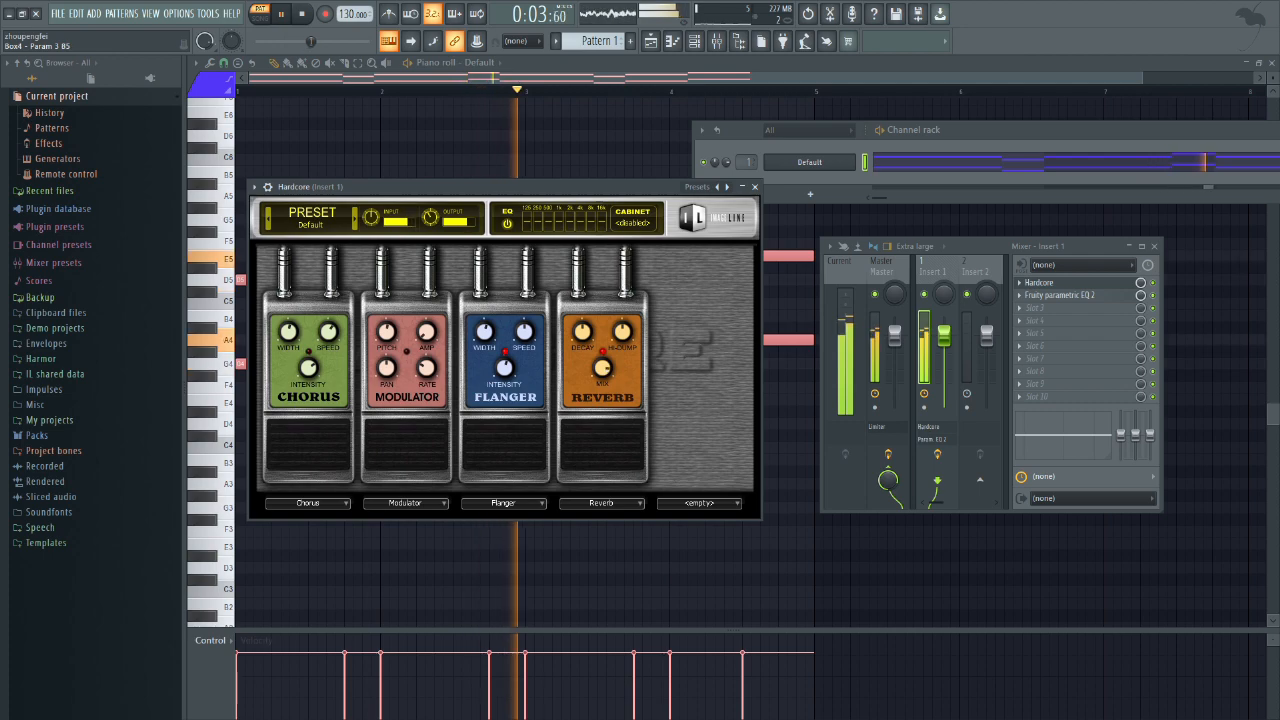
{"action": "left_click", "coordinate": [701, 502]}
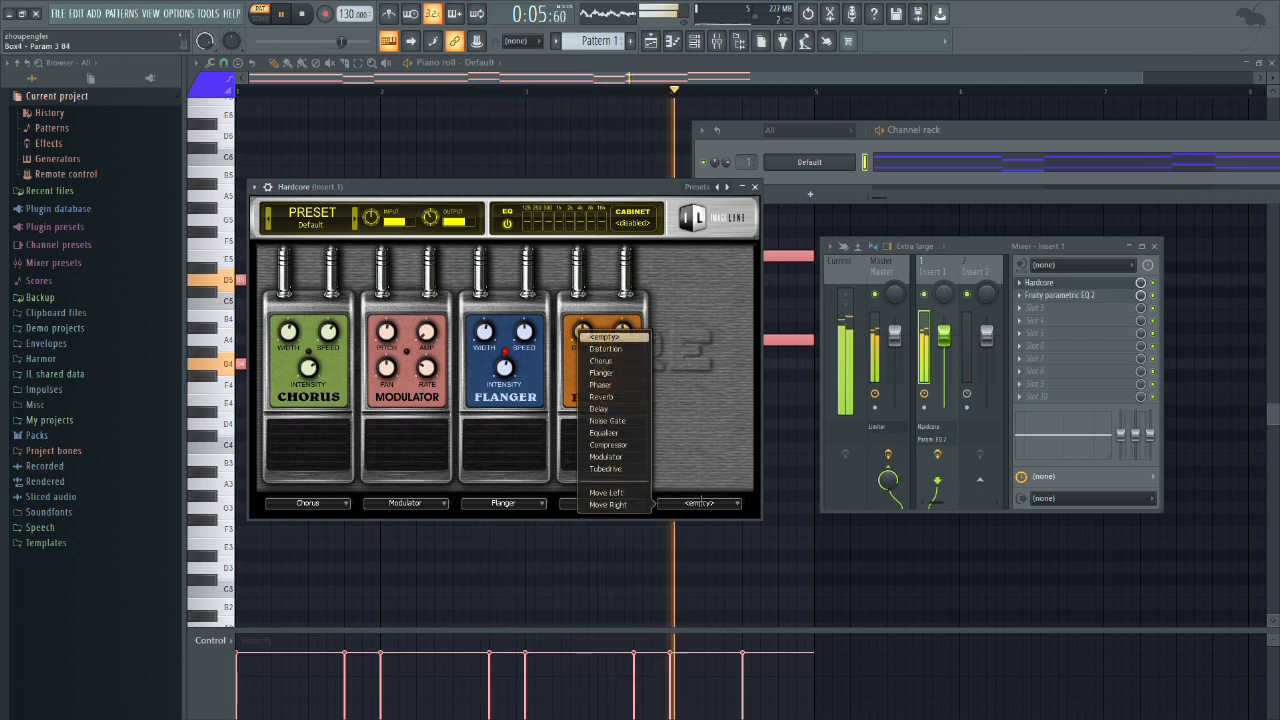
{"action": "left_click", "coordinate": [701, 502]}
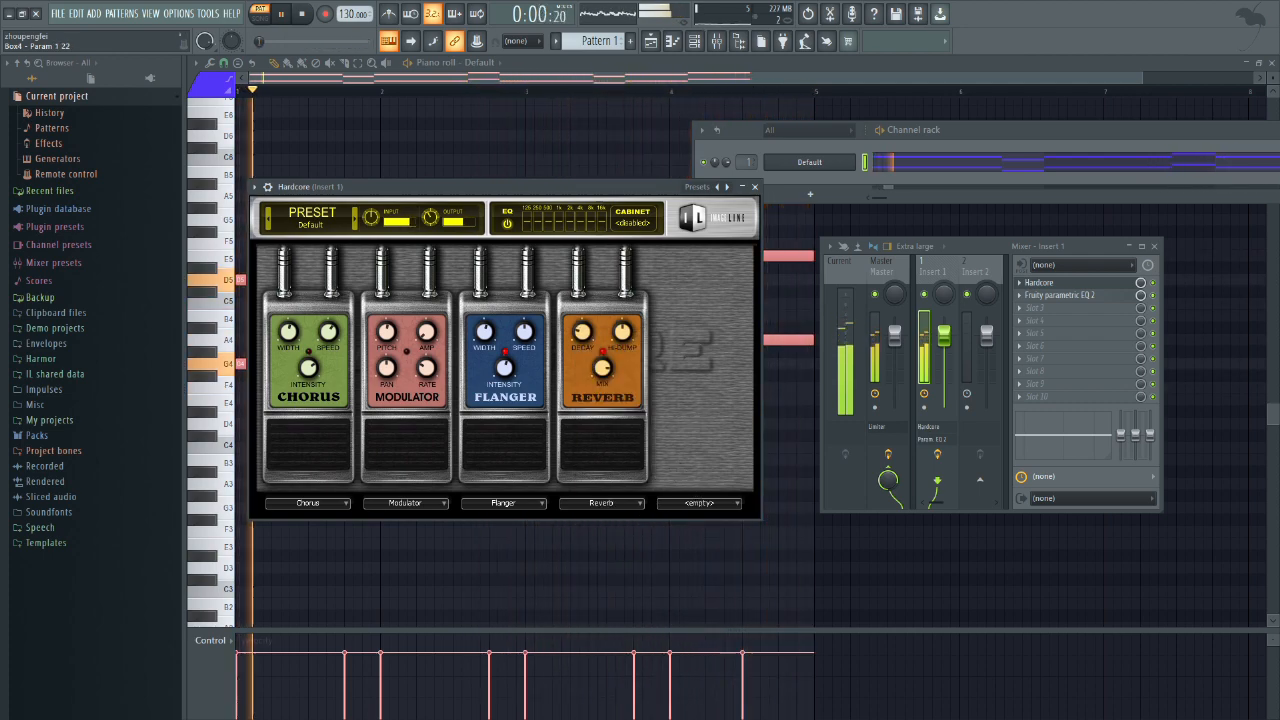
Step: Load the Equalizer pedal into the fifth effect slot with the Chorus pedal switched on and play the pattern
{"action": "left_click", "coordinate": [701, 502]}
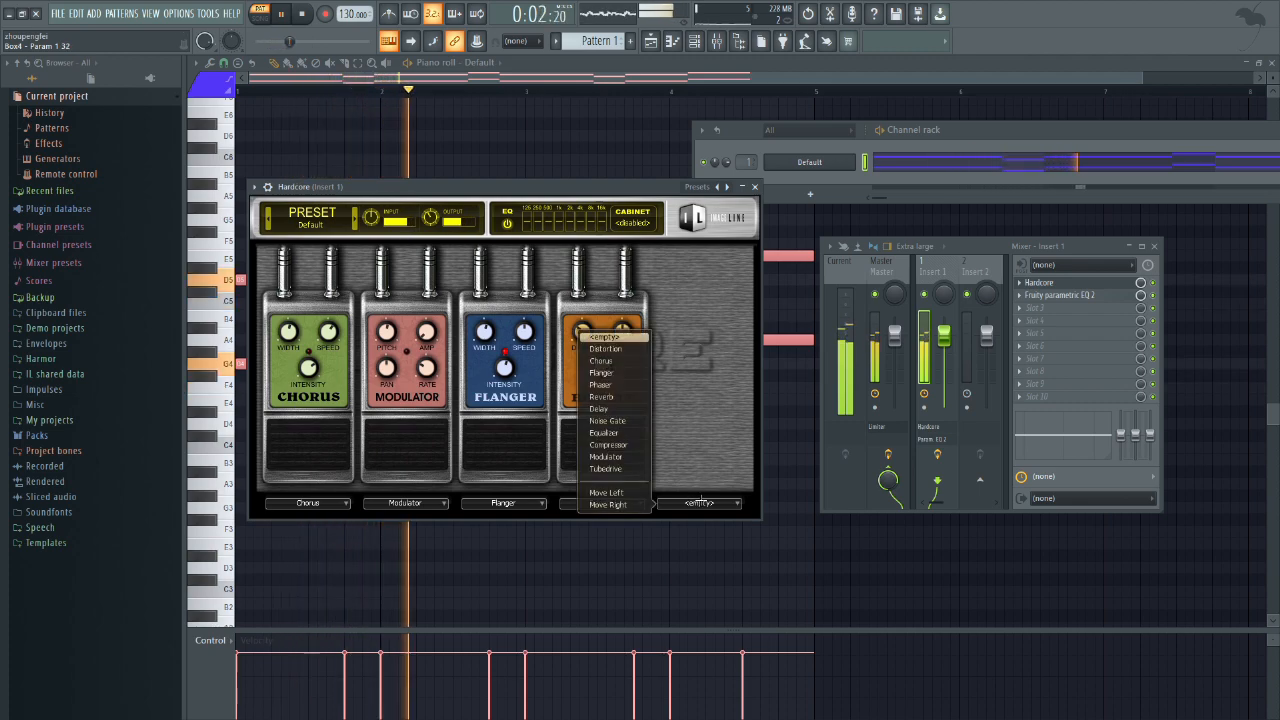
{"action": "left_click", "coordinate": [334, 429]}
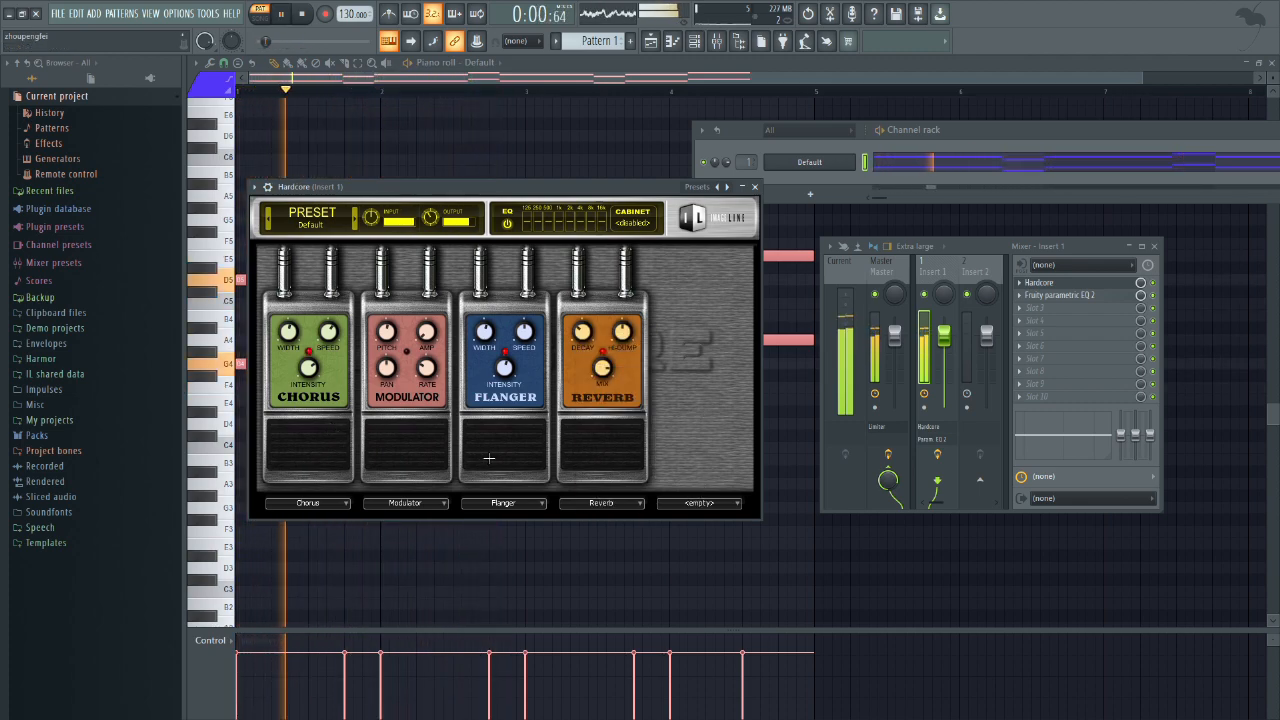
{"action": "left_click", "coordinate": [601, 502]}
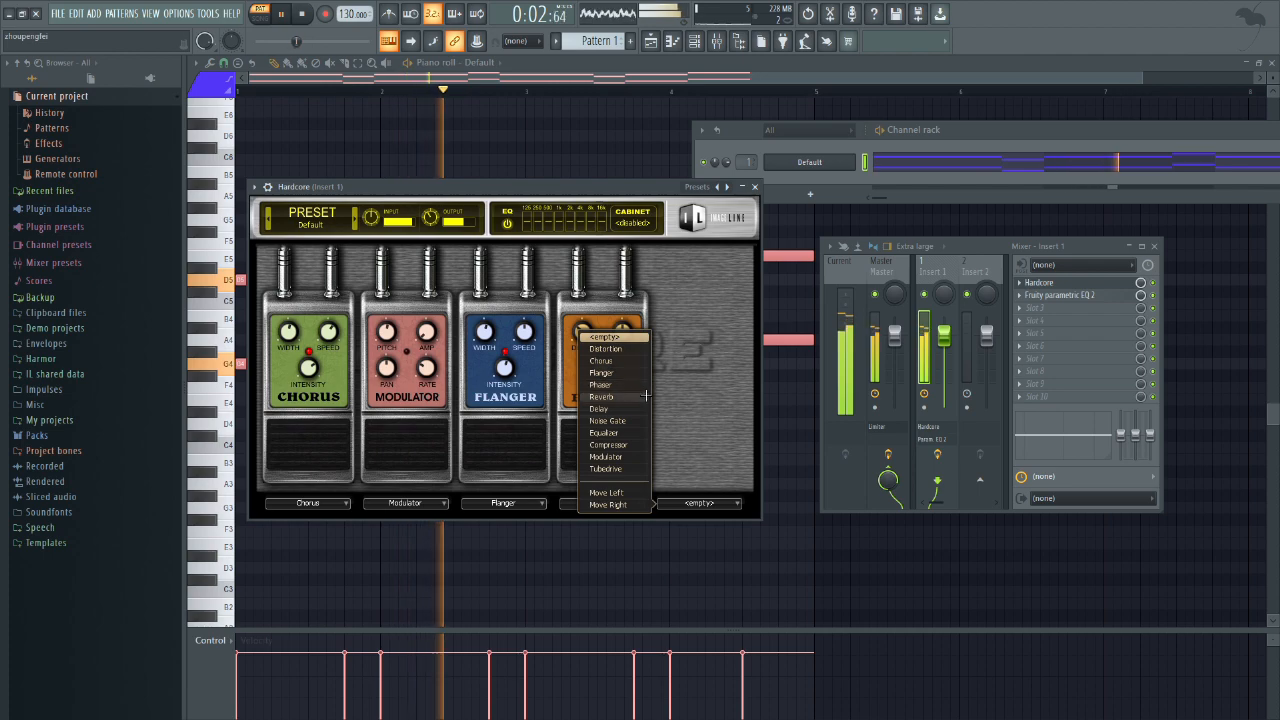
{"action": "left_click", "coordinate": [604, 432]}
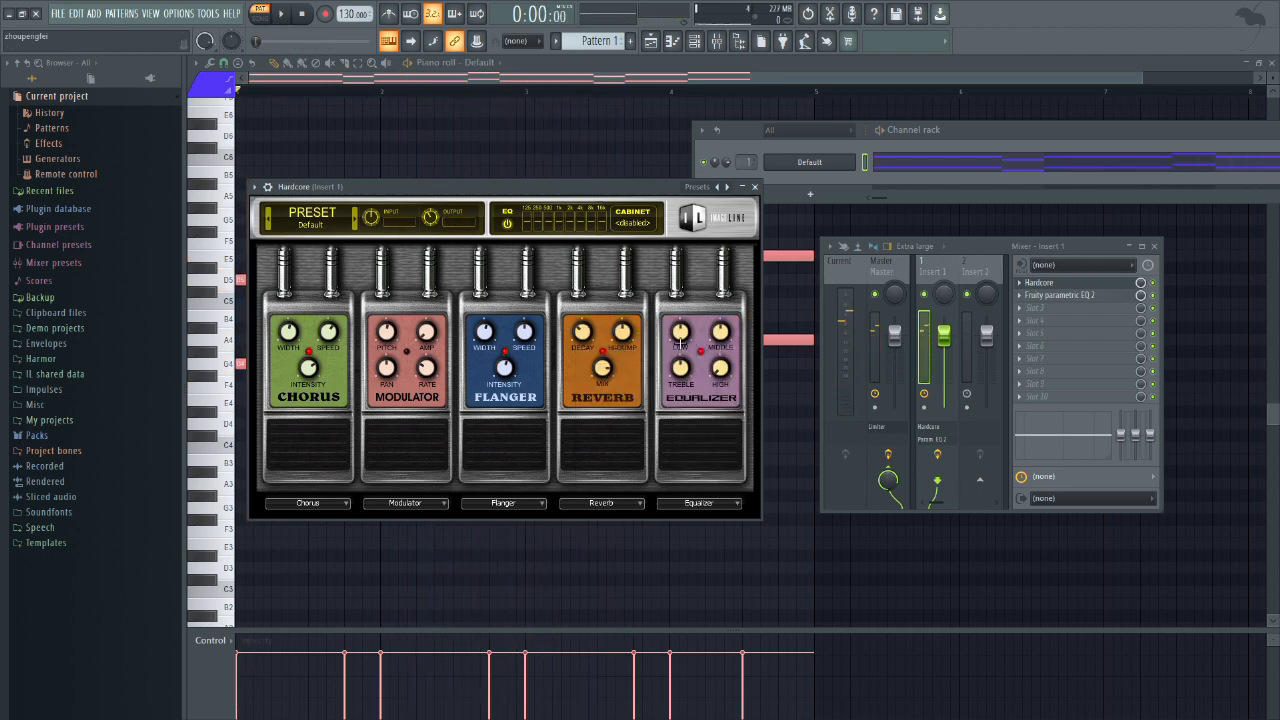
{"action": "left_click", "coordinate": [713, 498]}
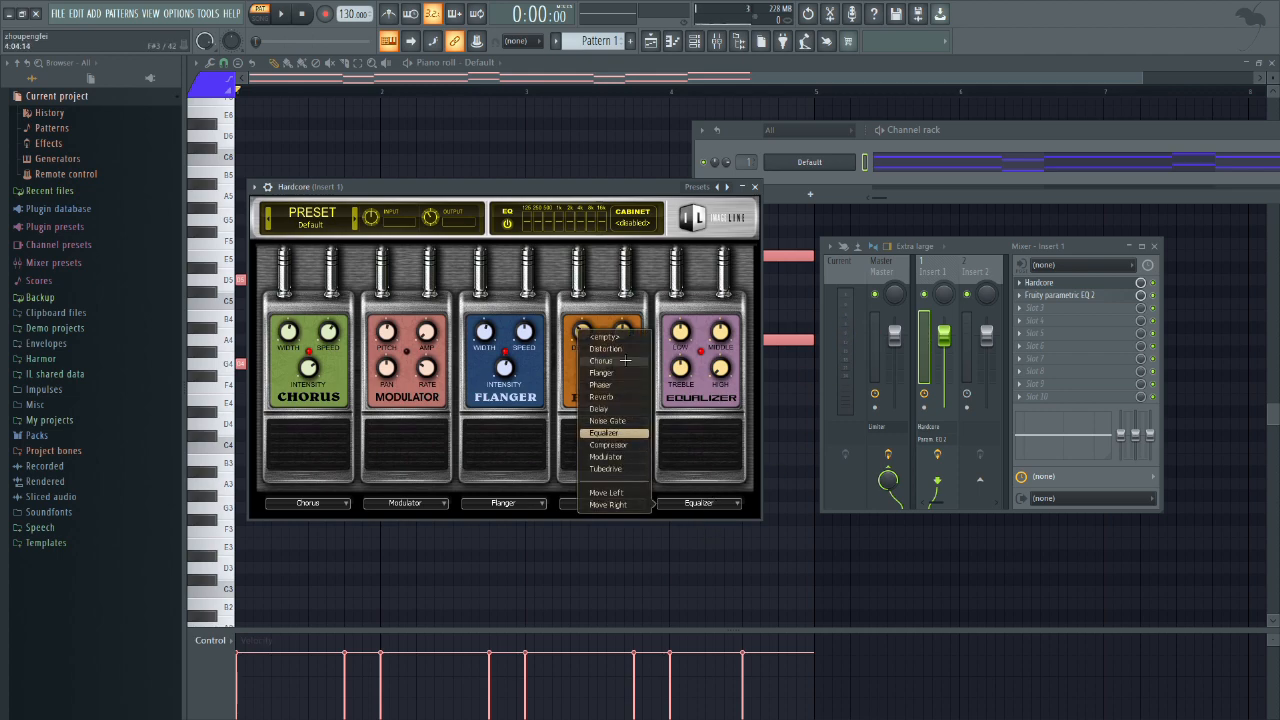
{"action": "left_click", "coordinate": [677, 432]}
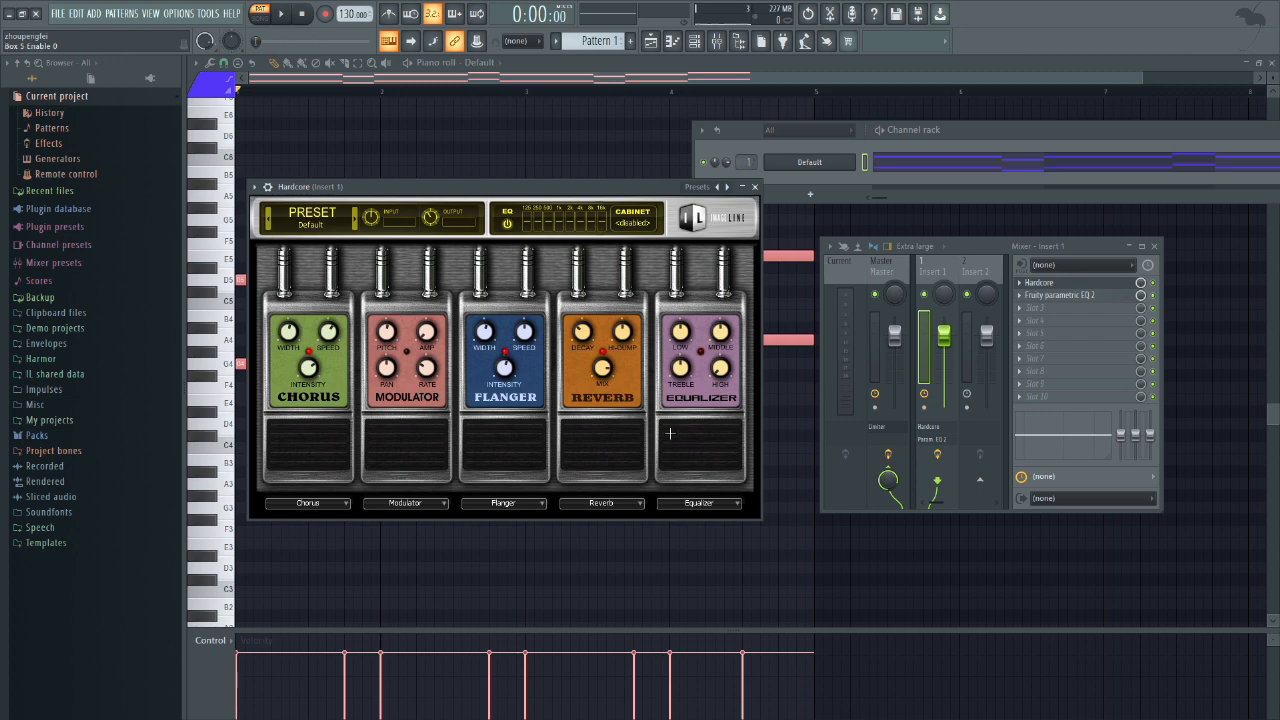
{"action": "key", "text": "space"}
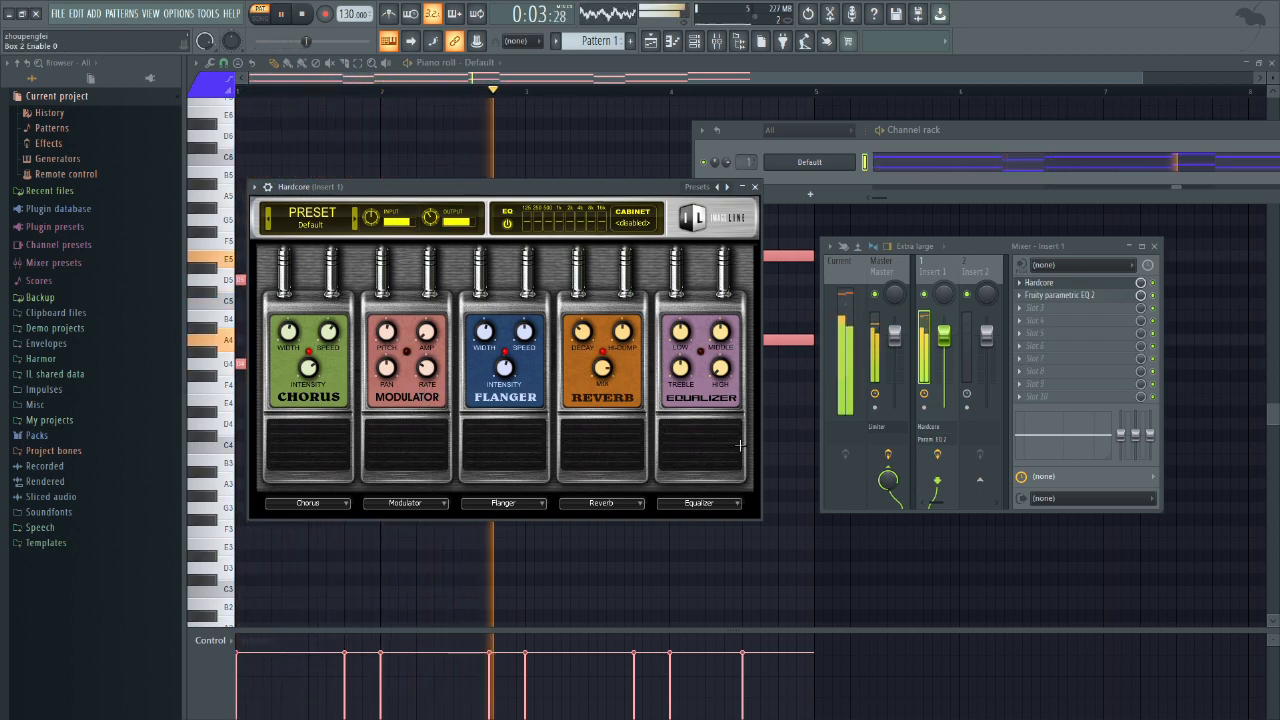
Step: Open Fruity parametric EQ 2 on Insert 1 in an enlarged view and play the pattern to examine its spectrum
{"action": "double_click", "coordinate": [1045, 245]}
{"action": "key", "text": "space"}
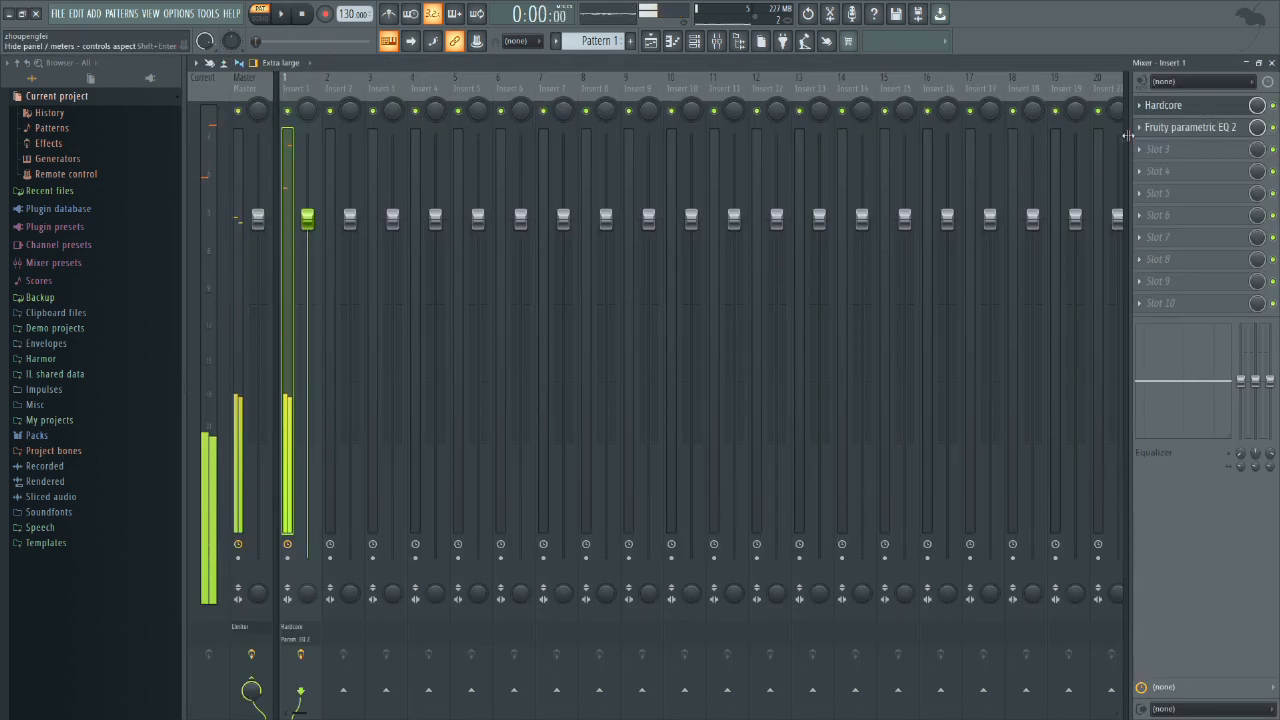
{"action": "left_click", "coordinate": [1152, 127]}
{"action": "left_click_drag", "start_coordinate": [985, 374], "coordinate": [417, 148]}
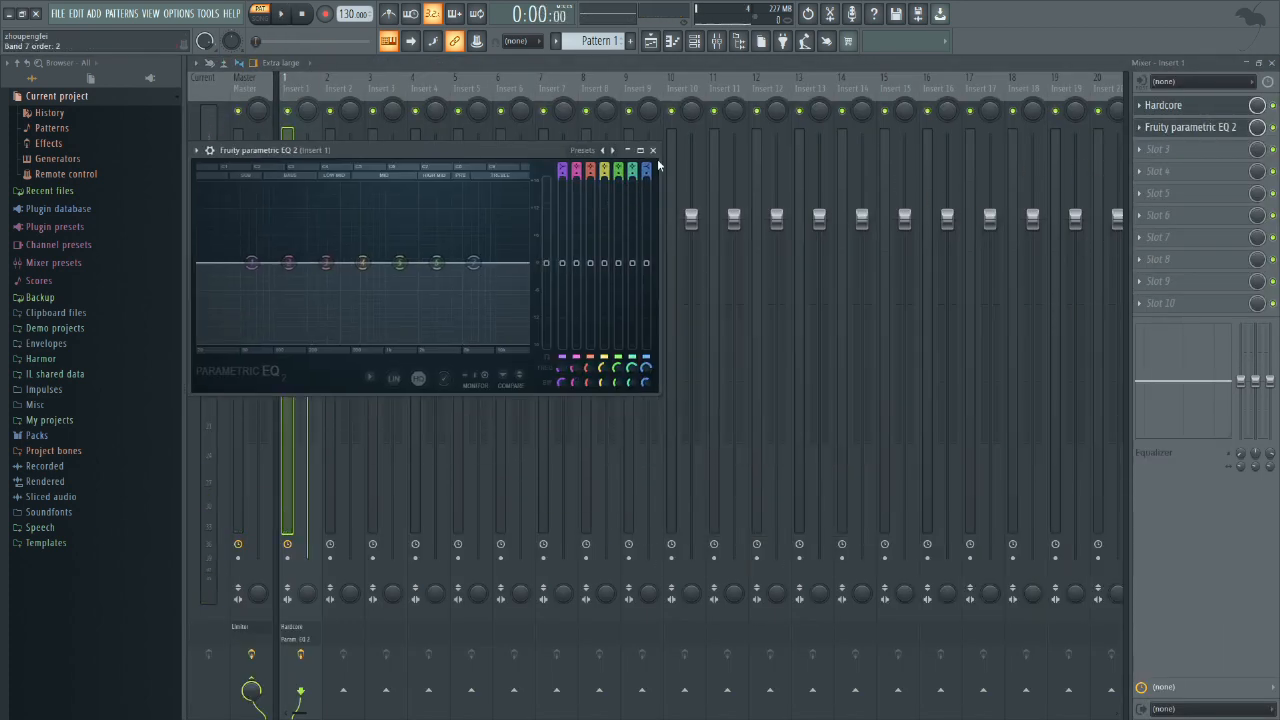
{"action": "left_click", "coordinate": [638, 151]}
{"action": "key", "text": "space"}
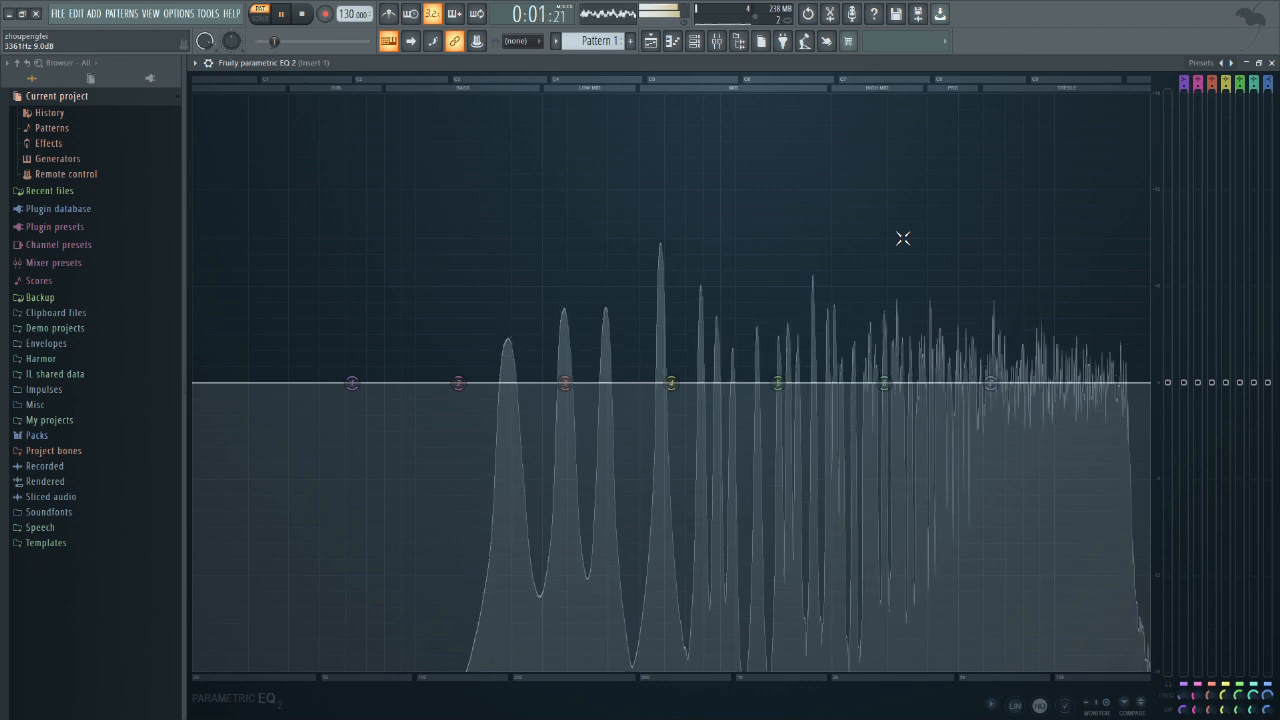
{"action": "key", "text": "space"}
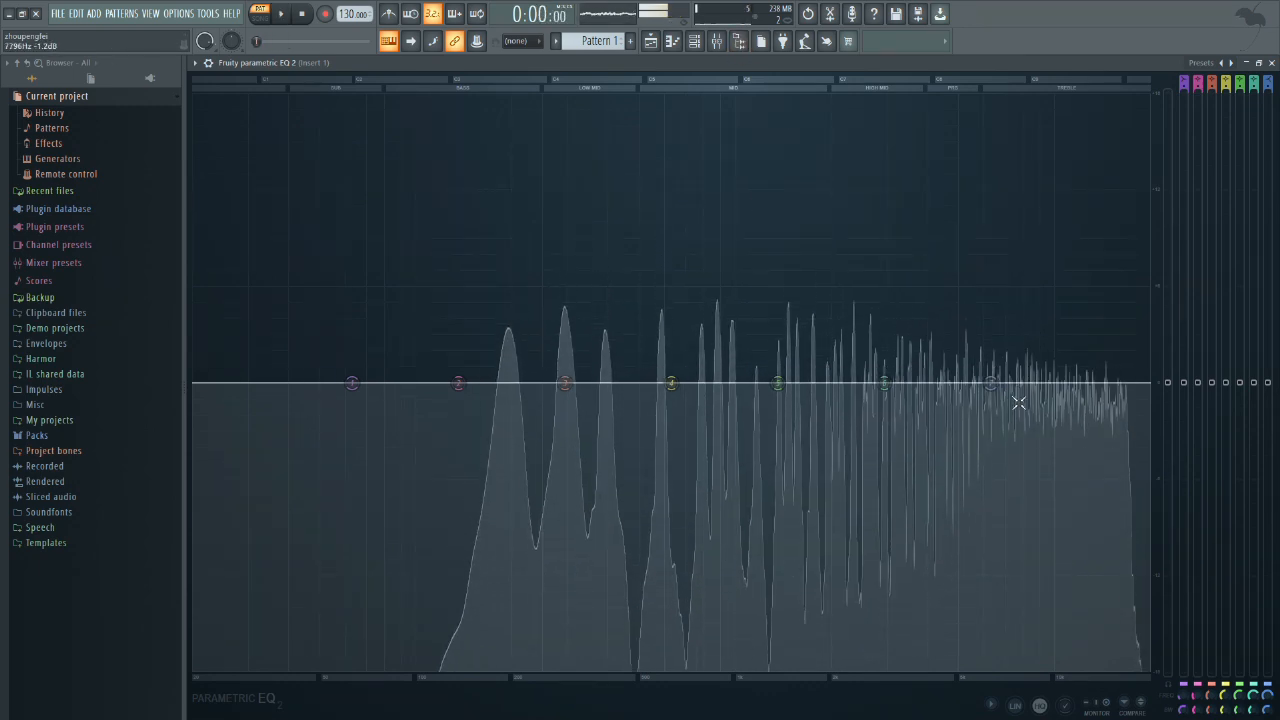
Step: Load the EQ's band pass preset, raise the low cutoff and lower the middle band to about -4.3 dB at 628 Hz
{"action": "right_click", "coordinate": [990, 383]}
{"action": "mouse_move", "coordinate": [1011, 418]}
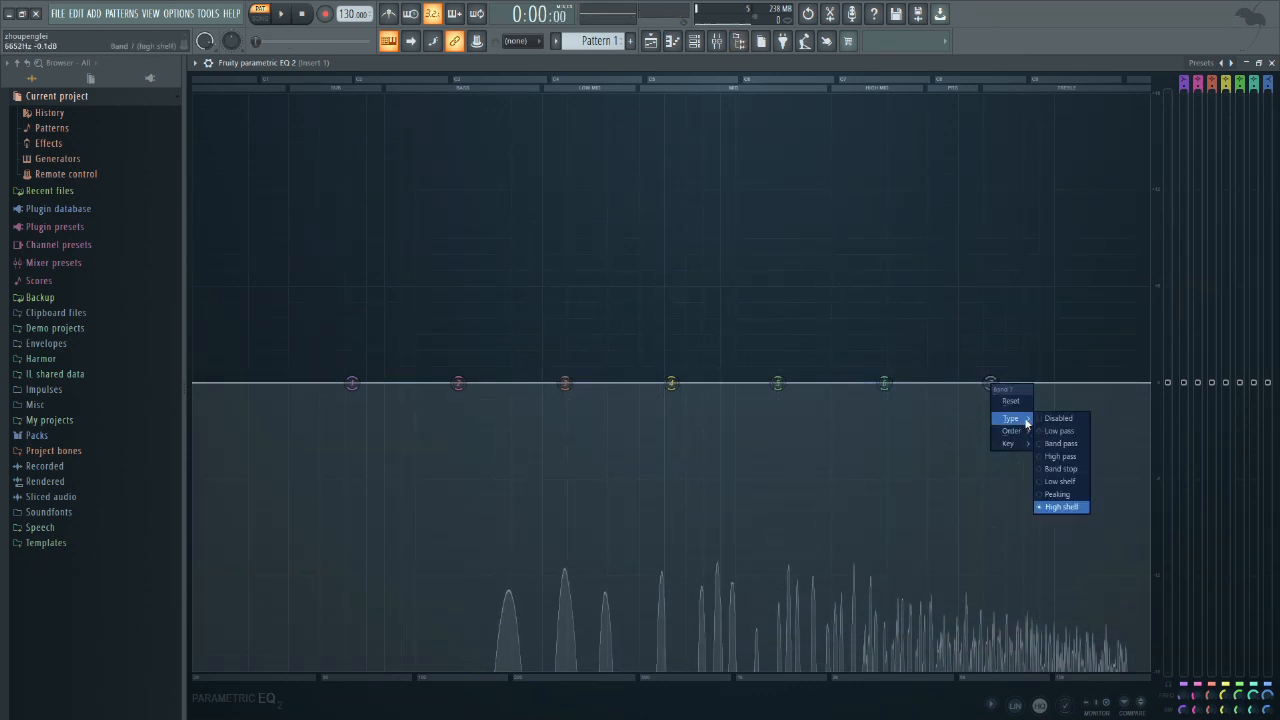
{"action": "left_click", "coordinate": [1193, 64]}
{"action": "left_click", "coordinate": [1206, 81]}
{"action": "key", "text": "space"}
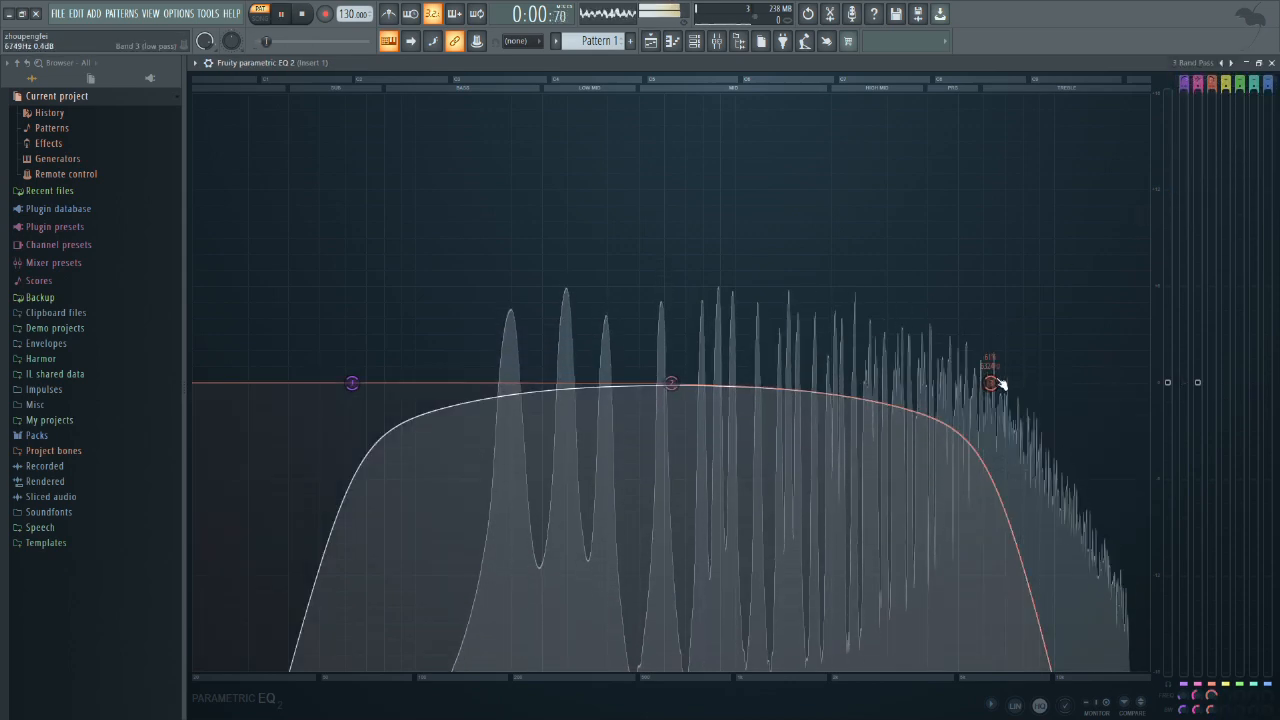
{"action": "left_click_drag", "start_coordinate": [352, 383], "coordinate": [484, 383]}
{"action": "left_click_drag", "start_coordinate": [671, 383], "coordinate": [668, 453]}
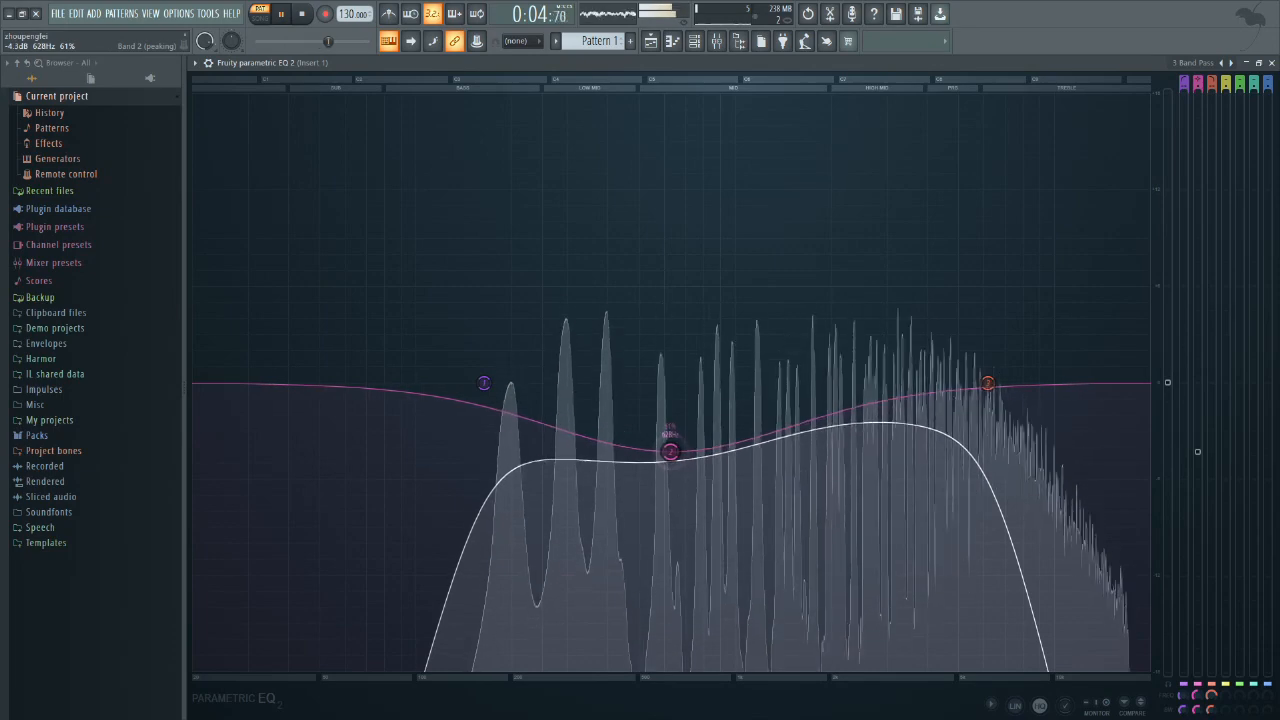
{"action": "key", "text": "F9"}
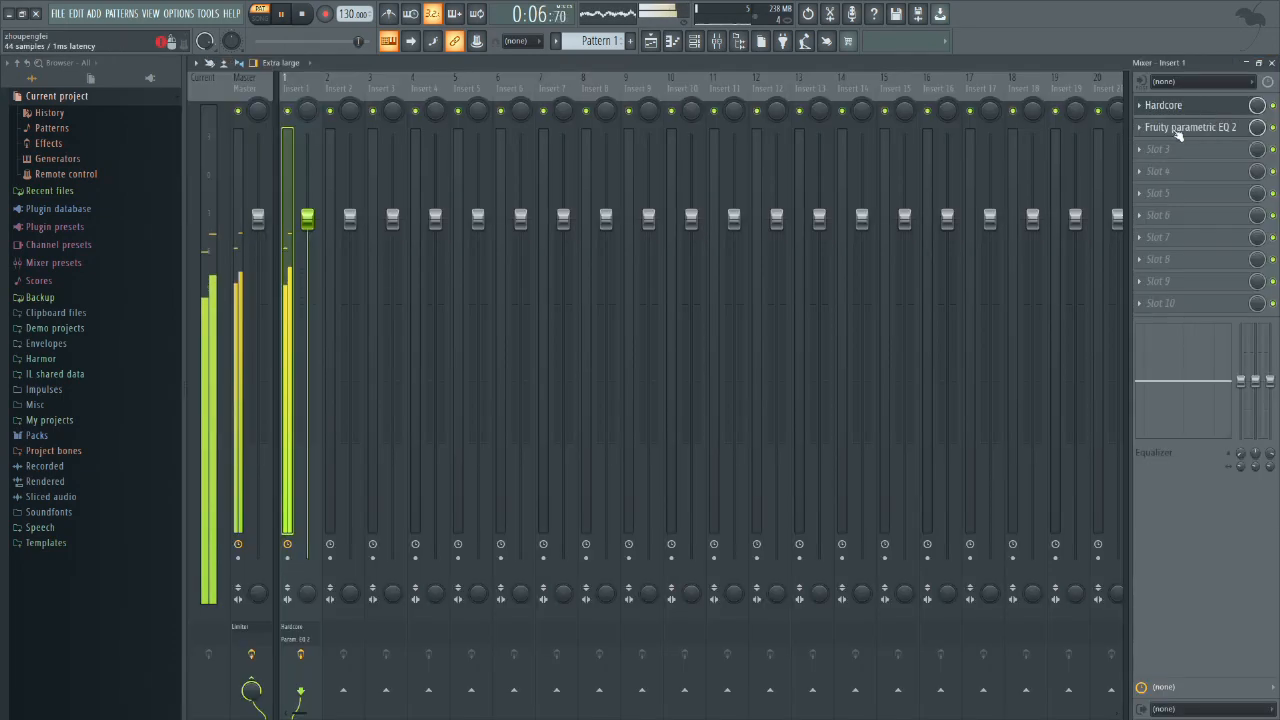
Step: Add an upper melody of A5, G5, B5 and C6 notes above the existing chords in the Default channel's piano roll
{"action": "left_click", "coordinate": [1162, 149]}
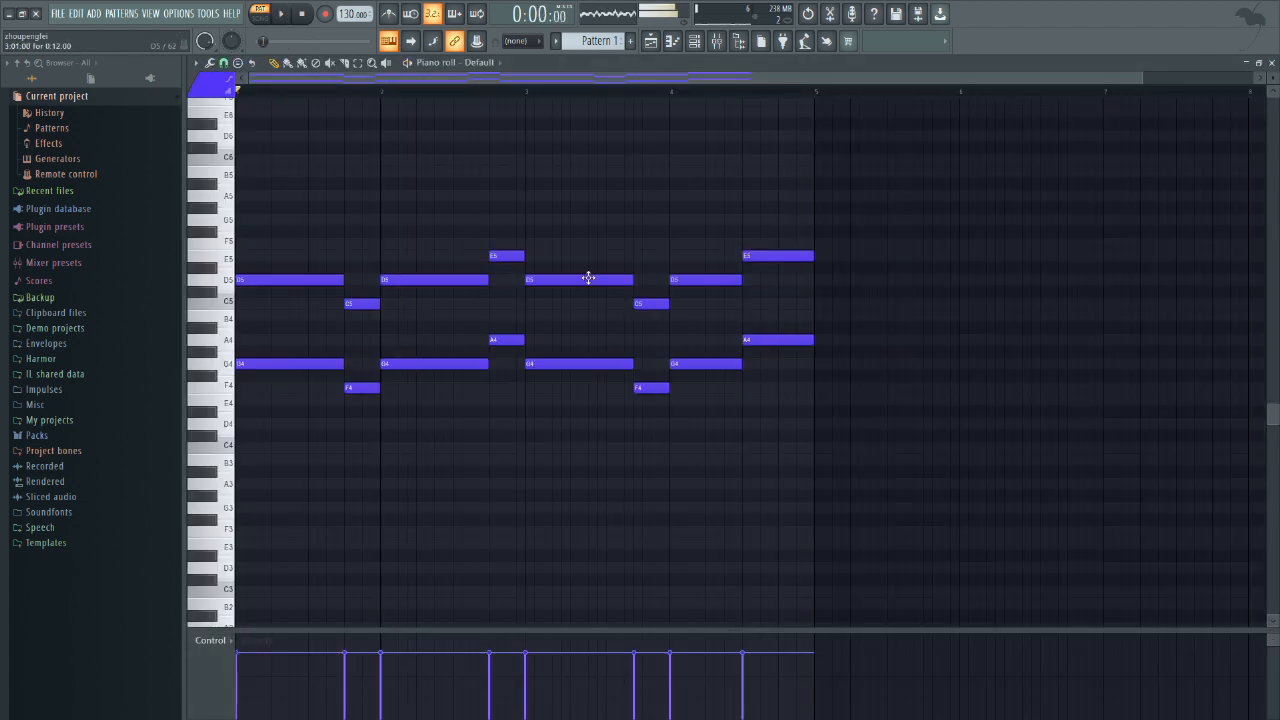
{"action": "scroll", "coordinate": [277, 283], "scroll_direction": "up", "scroll_amount": 3}
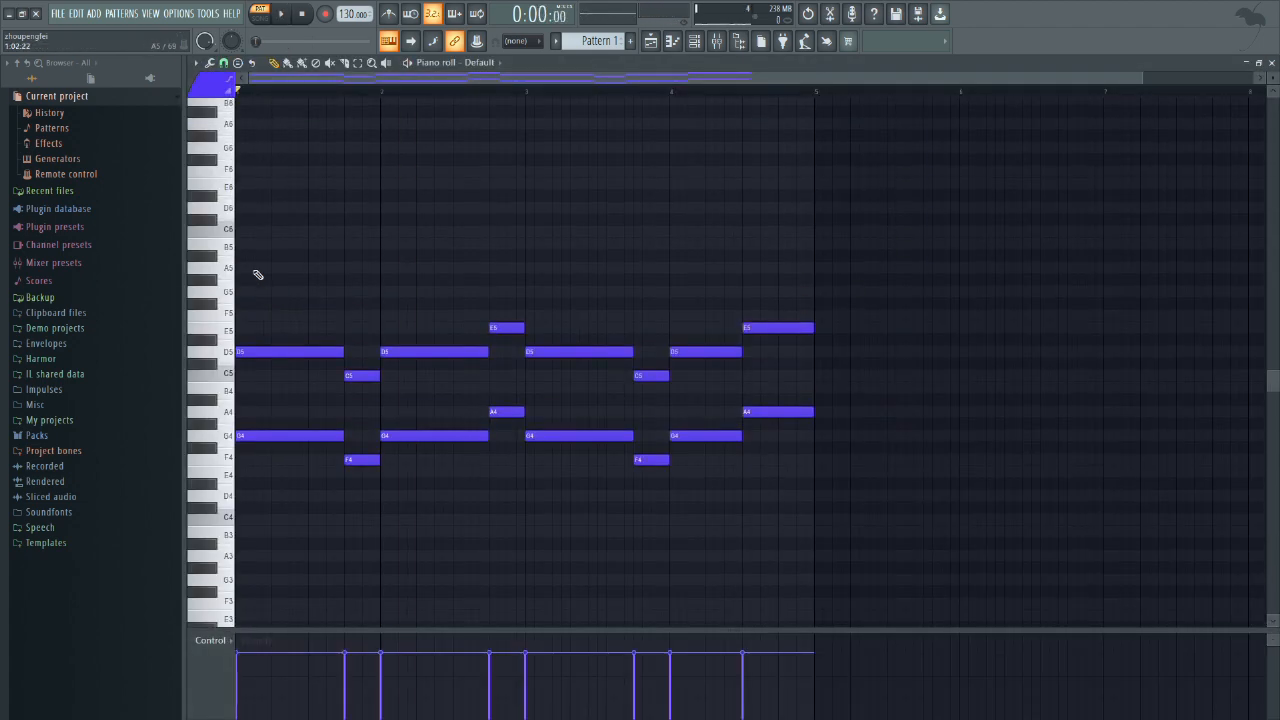
{"action": "left_click", "coordinate": [254, 268]}
{"action": "key", "text": "space"}
{"action": "mouse_move", "coordinate": [309, 268]}
{"action": "left_mouse_down"}
{"action": "mouse_move", "coordinate": [380, 266]}
{"action": "mouse_move", "coordinate": [308, 268]}
{"action": "left_mouse_up"}
{"action": "left_click", "coordinate": [309, 290]}
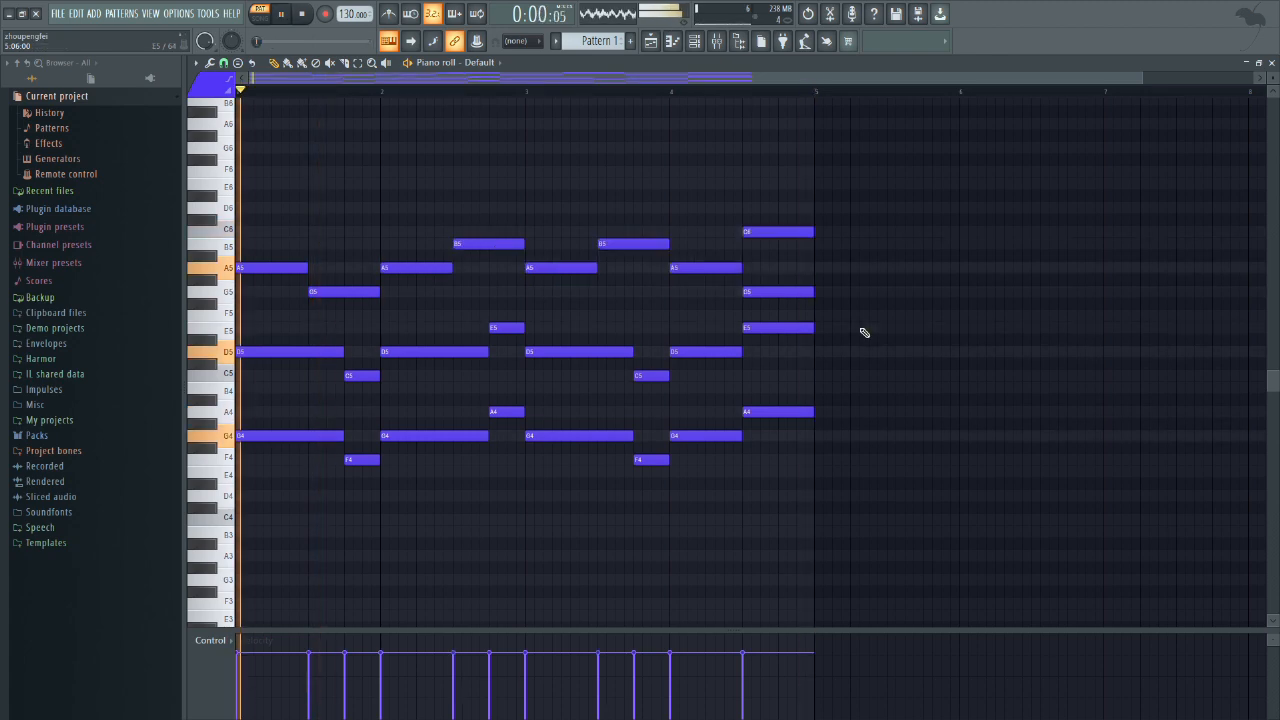
Step: Listen to the looping pattern with the added upper notes while reviewing the piano roll
{"action": "scroll", "coordinate": [885, 480], "scroll_direction": "down", "scroll_amount": 2}
{"action": "scroll", "coordinate": [885, 480], "scroll_direction": "down", "scroll_amount": 3}
{"action": "key", "text": "F6"}
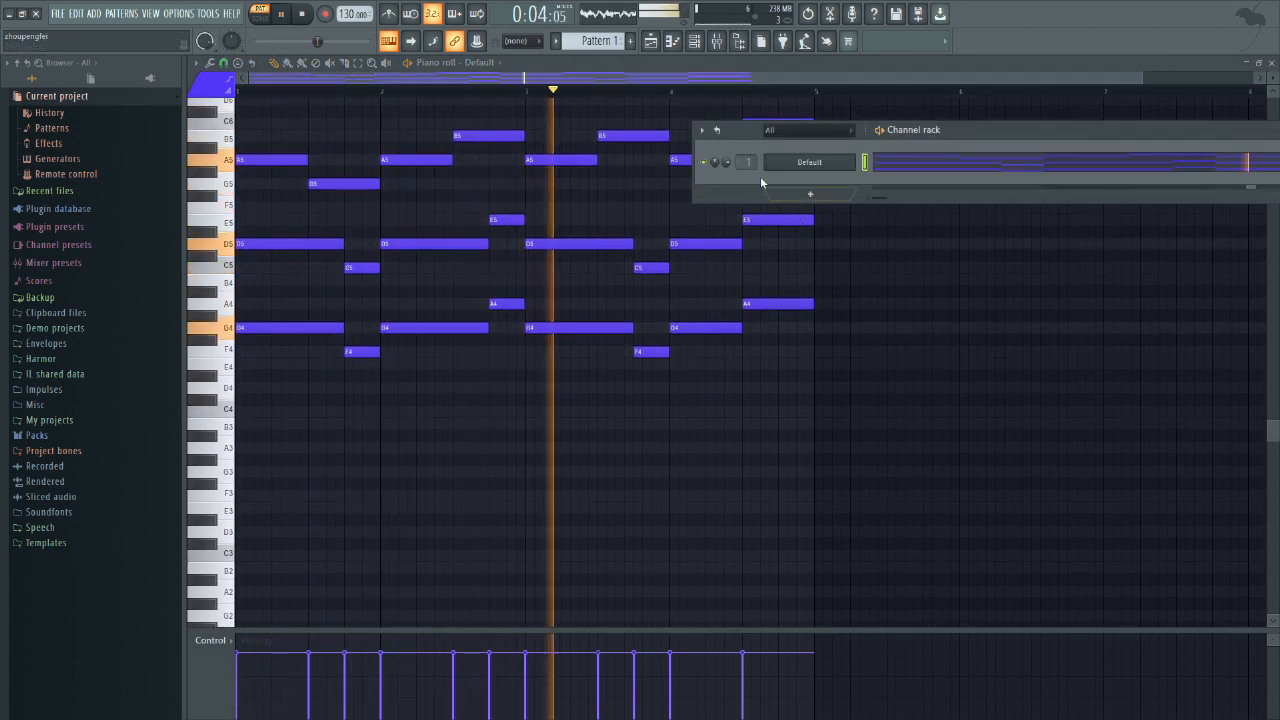
{"action": "key", "text": "F6"}
{"action": "scroll", "coordinate": [805, 480], "scroll_direction": "down", "scroll_amount": 4}
{"action": "scroll", "coordinate": [805, 480], "scroll_direction": "up", "scroll_amount": 12}
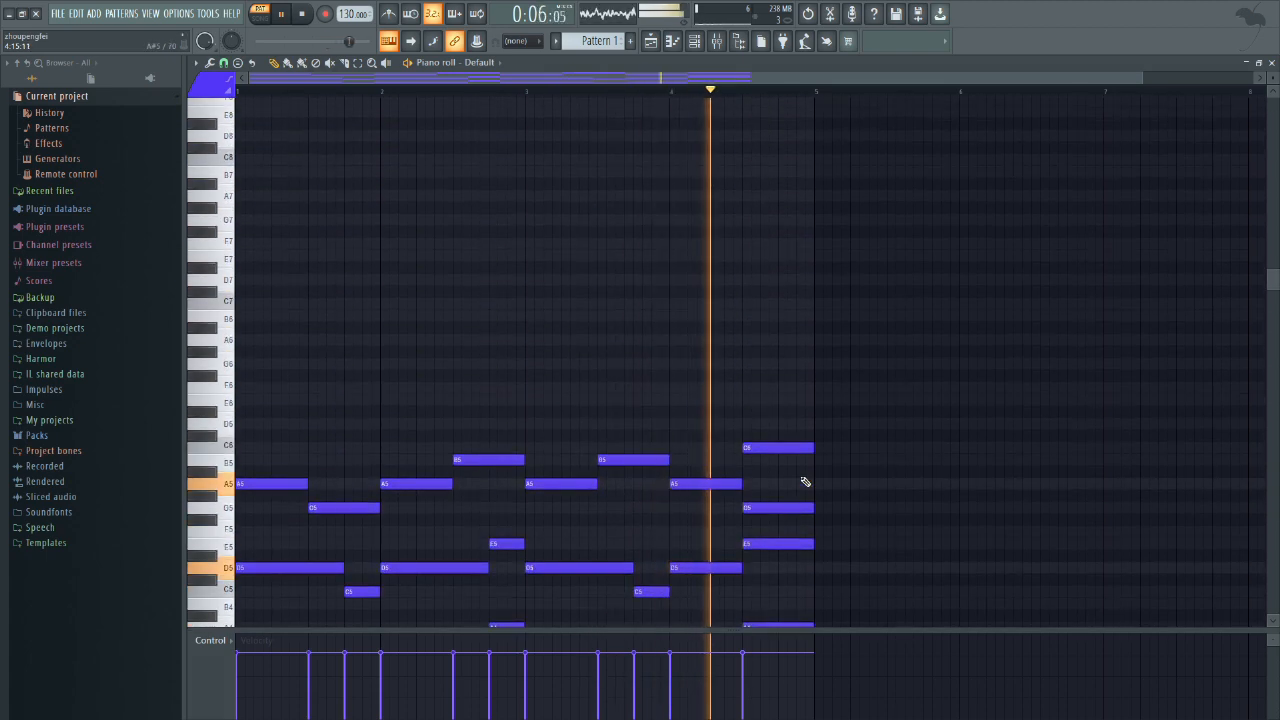
Step: Stop playback and clone the Default Harmor channel, closing the clone's plugin window
{"action": "key", "text": "F6"}
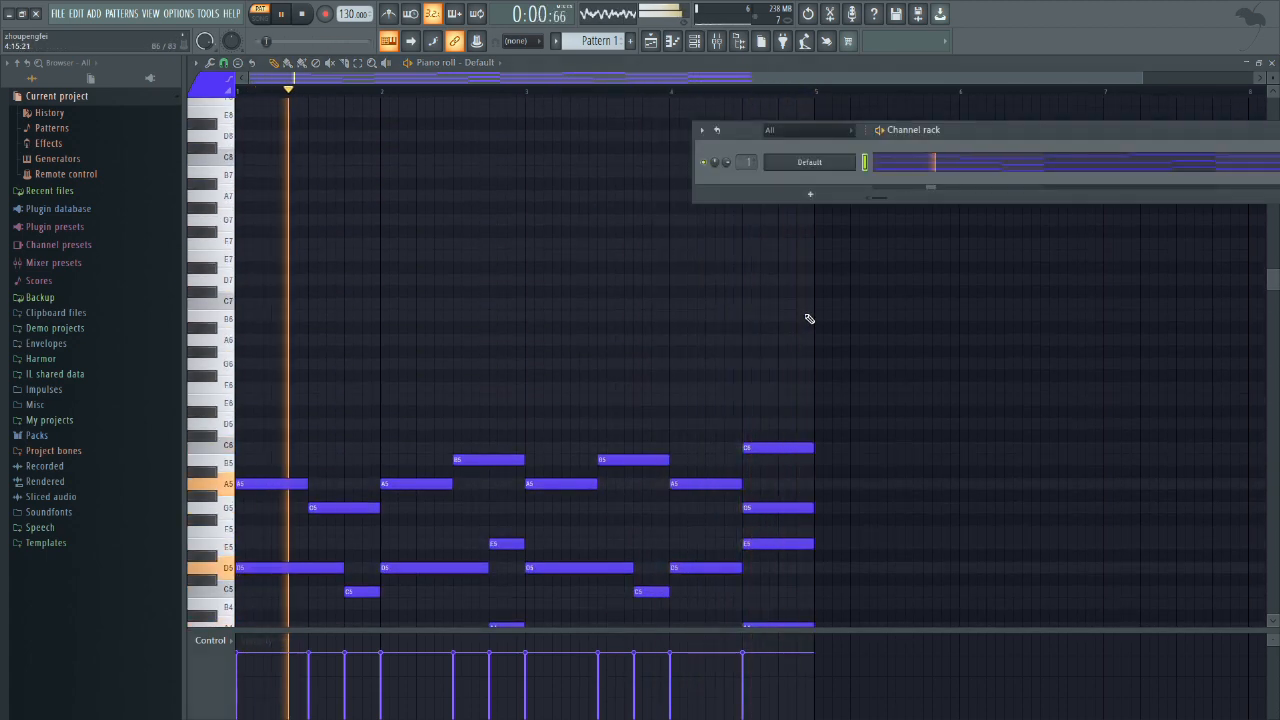
{"action": "key", "text": "space"}
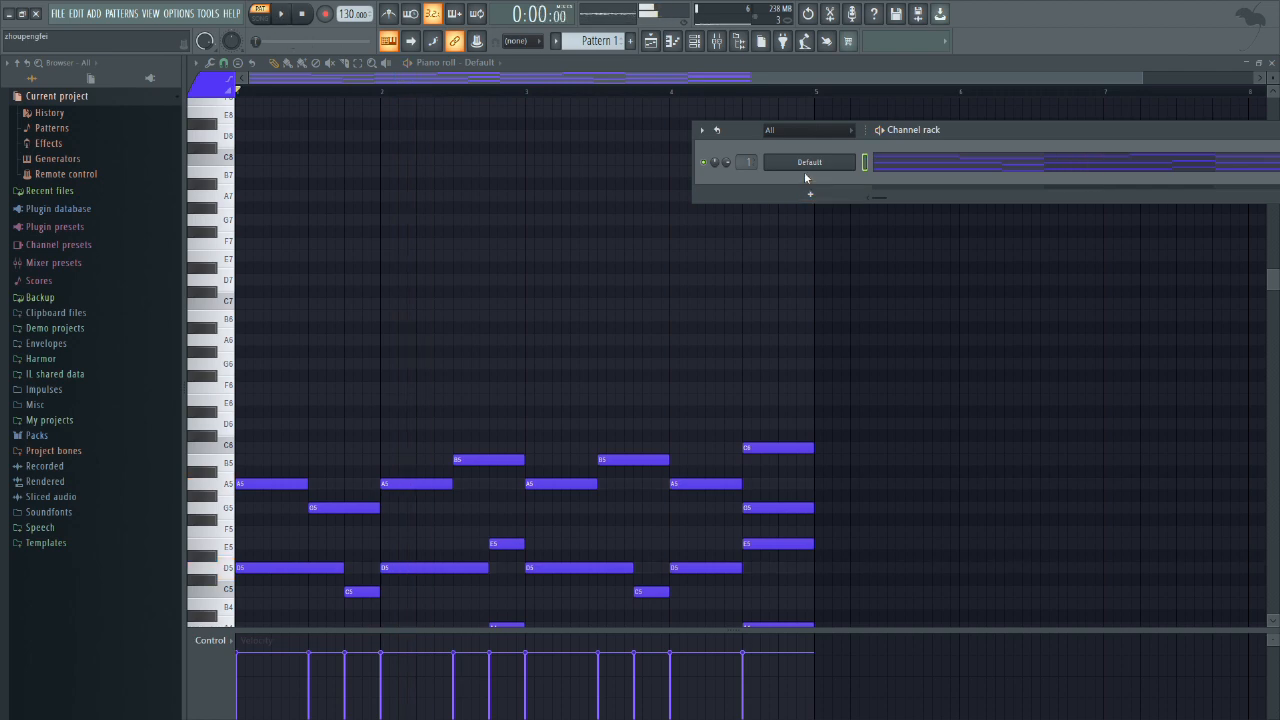
{"action": "right_click", "coordinate": [804, 166]}
{"action": "left_click", "coordinate": [880, 278]}
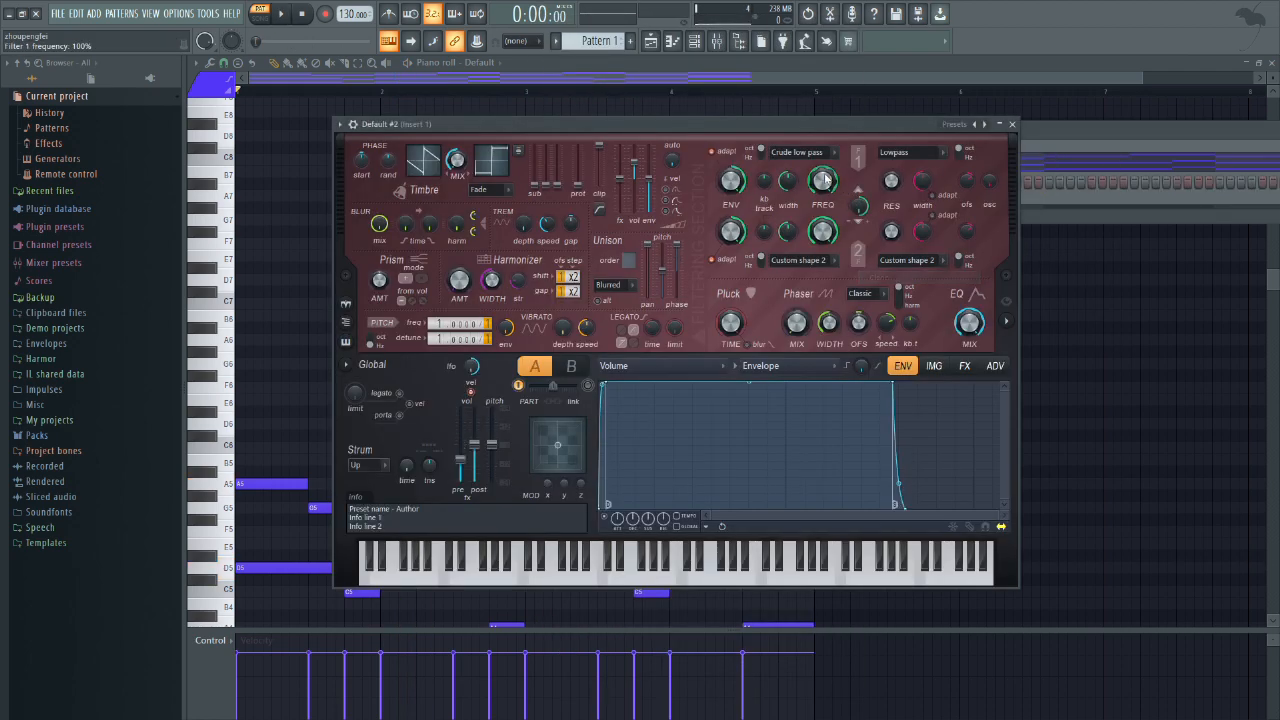
{"action": "left_click", "coordinate": [976, 125]}
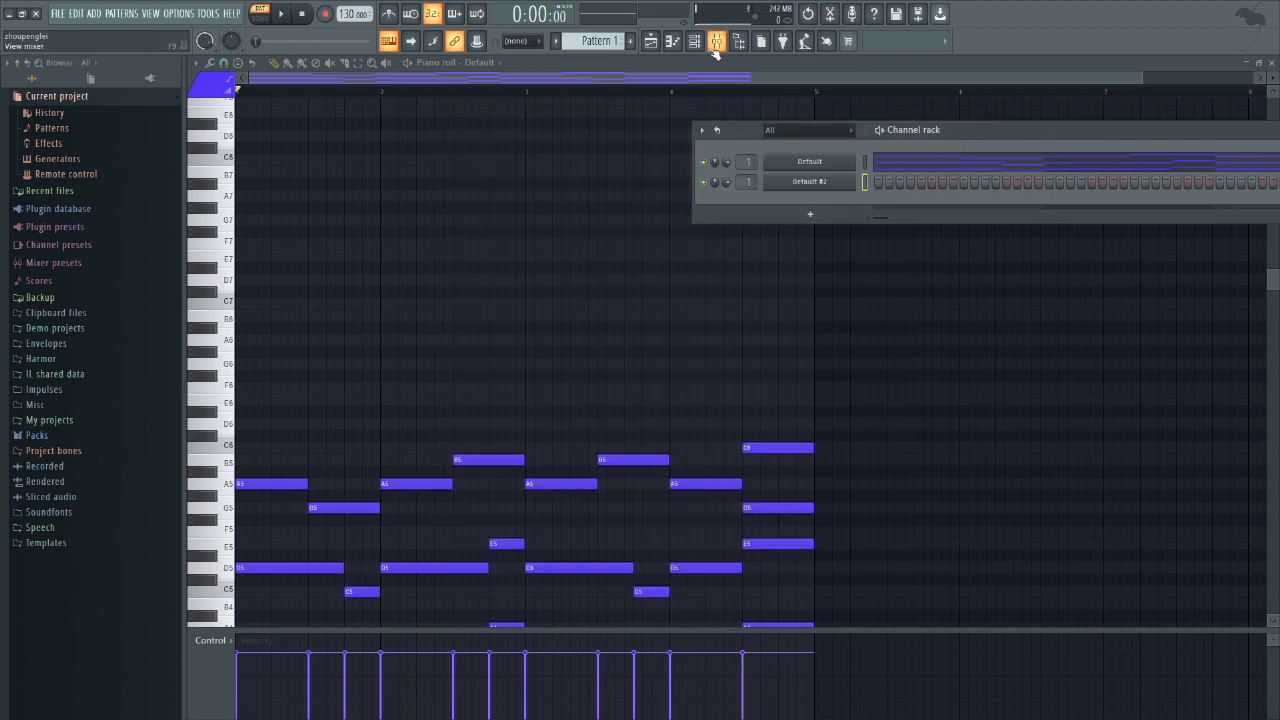
Step: Copy all notes from the Default channel and paste them into the Default #2 piano roll
{"action": "left_click", "coordinate": [923, 161]}
{"action": "left_click", "coordinate": [923, 161]}
{"action": "key", "text": "ctrl+a"}
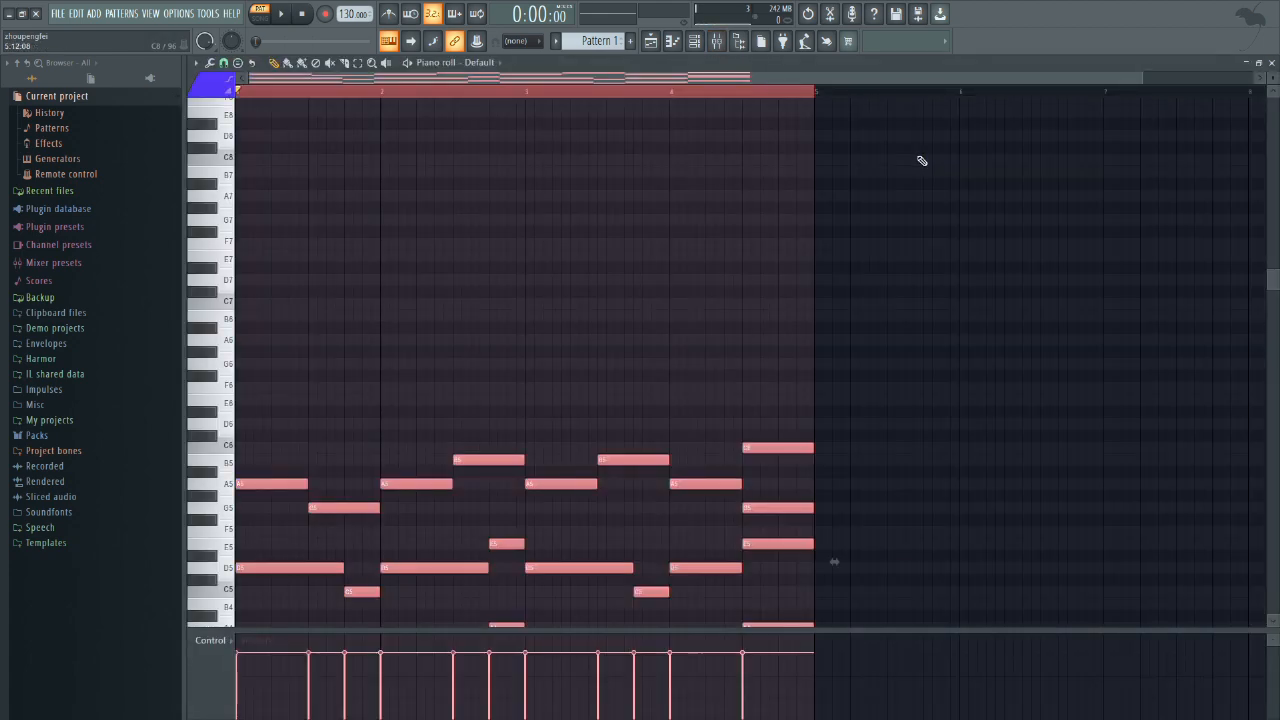
{"action": "key", "text": "F6"}
{"action": "right_click", "coordinate": [850, 187]}
{"action": "left_click", "coordinate": [883, 182]}
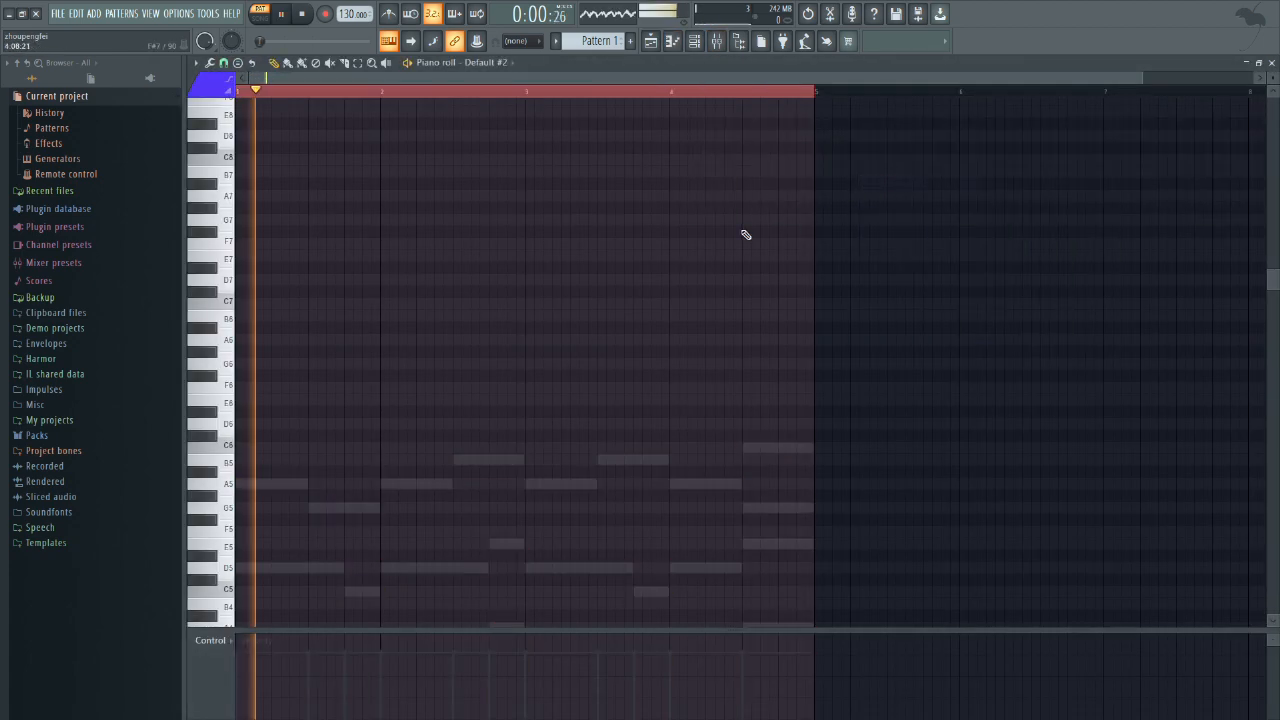
{"action": "key", "text": "ctrl+v"}
{"action": "scroll", "coordinate": [726, 280], "scroll_direction": "down", "scroll_amount": 3}
Step: Rework the Default #2 notes into short, equal-length chord hits with repeated G4 and D5 notes across the four bars
{"action": "left_click_drag", "start_coordinate": [857, 226], "coordinate": [235, 548]}
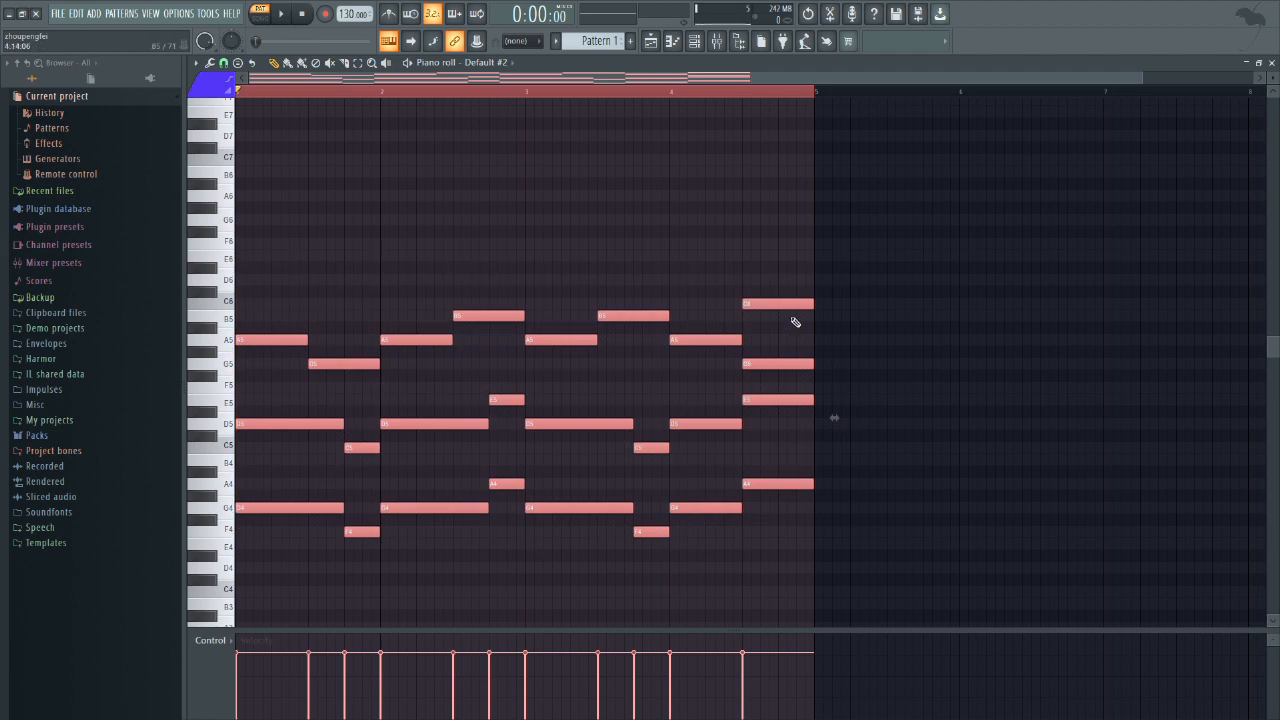
{"action": "left_click", "coordinate": [835, 444]}
{"action": "left_click_drag", "start_coordinate": [285, 556], "coordinate": [303, 340]}
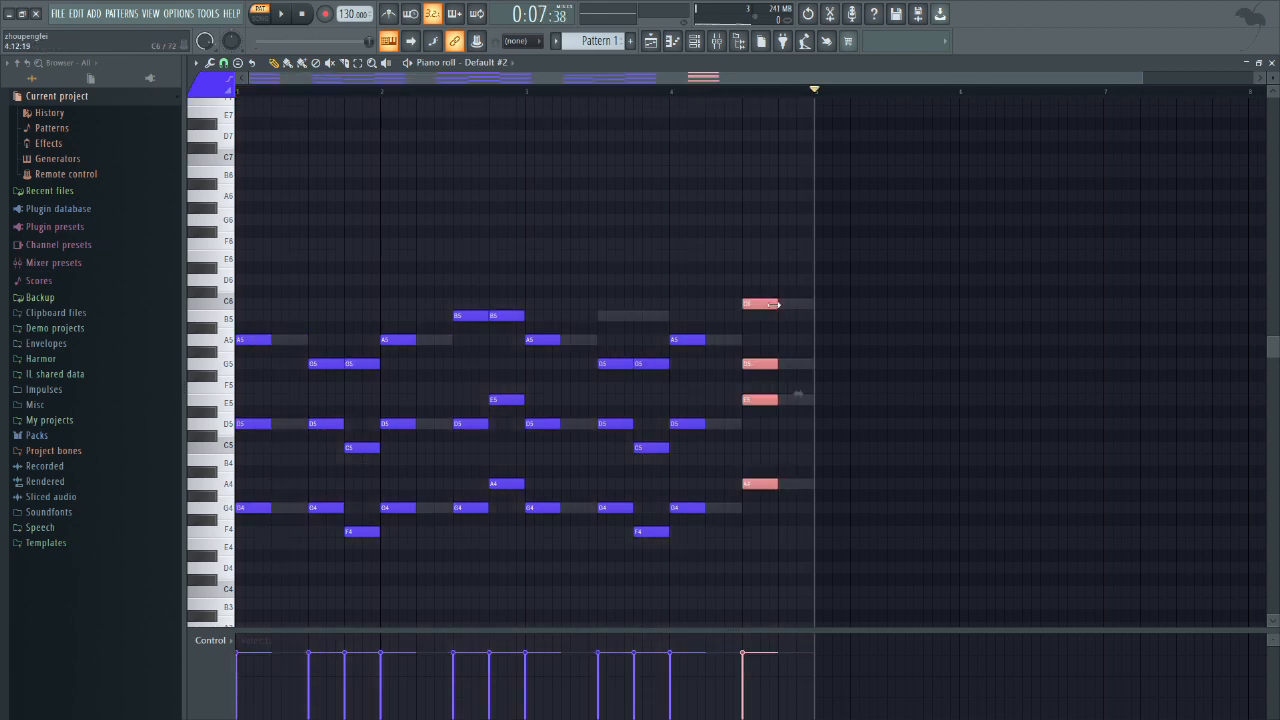
{"action": "key", "text": "F6"}
{"action": "left_click", "coordinate": [843, 402], "text": "ctrl"}
Step: Set the pitch frequency of Default #2 to 2 and shape its volume envelope into a short curved decay
{"action": "key", "text": "F6"}
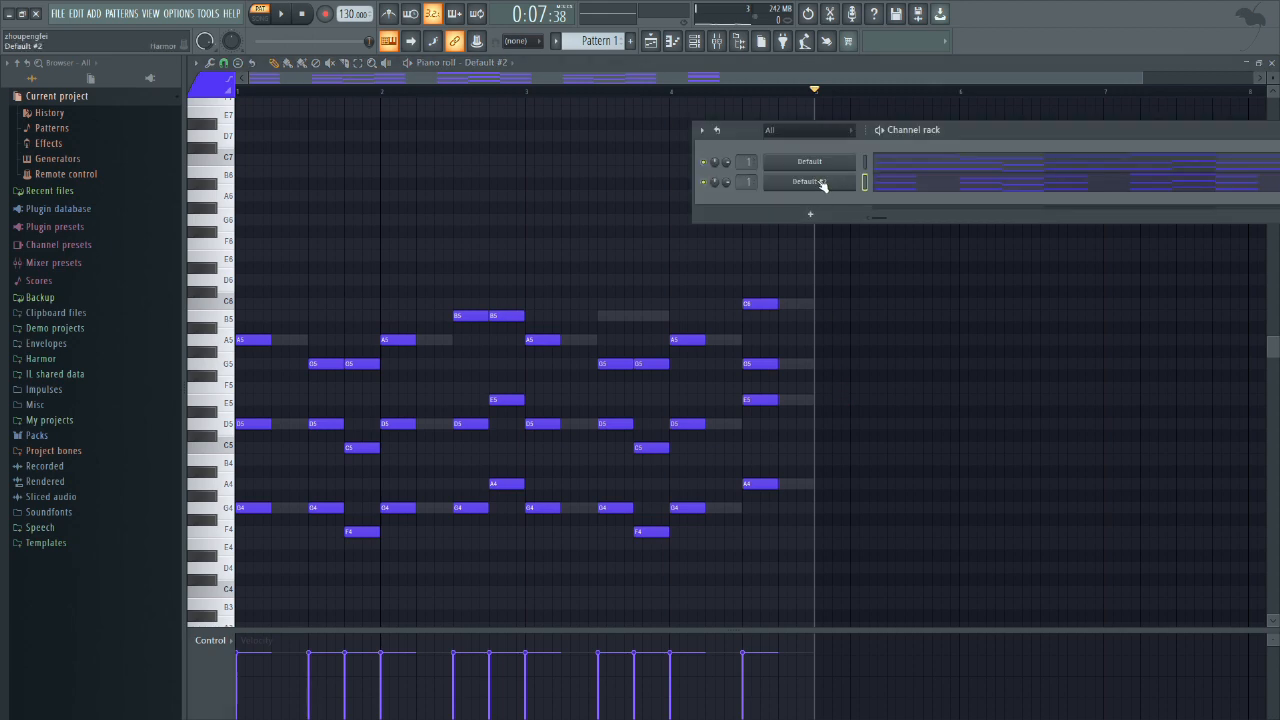
{"action": "left_click", "coordinate": [822, 185]}
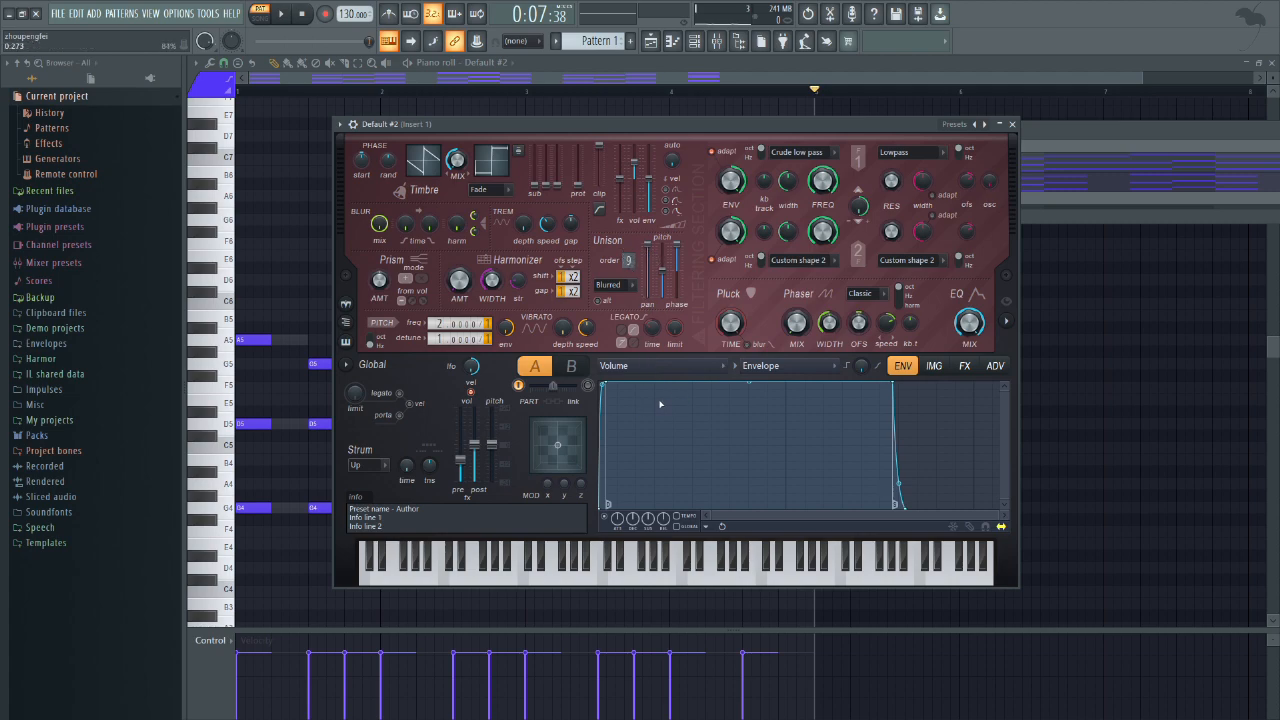
{"action": "left_click_drag", "start_coordinate": [892, 385], "coordinate": [722, 511]}
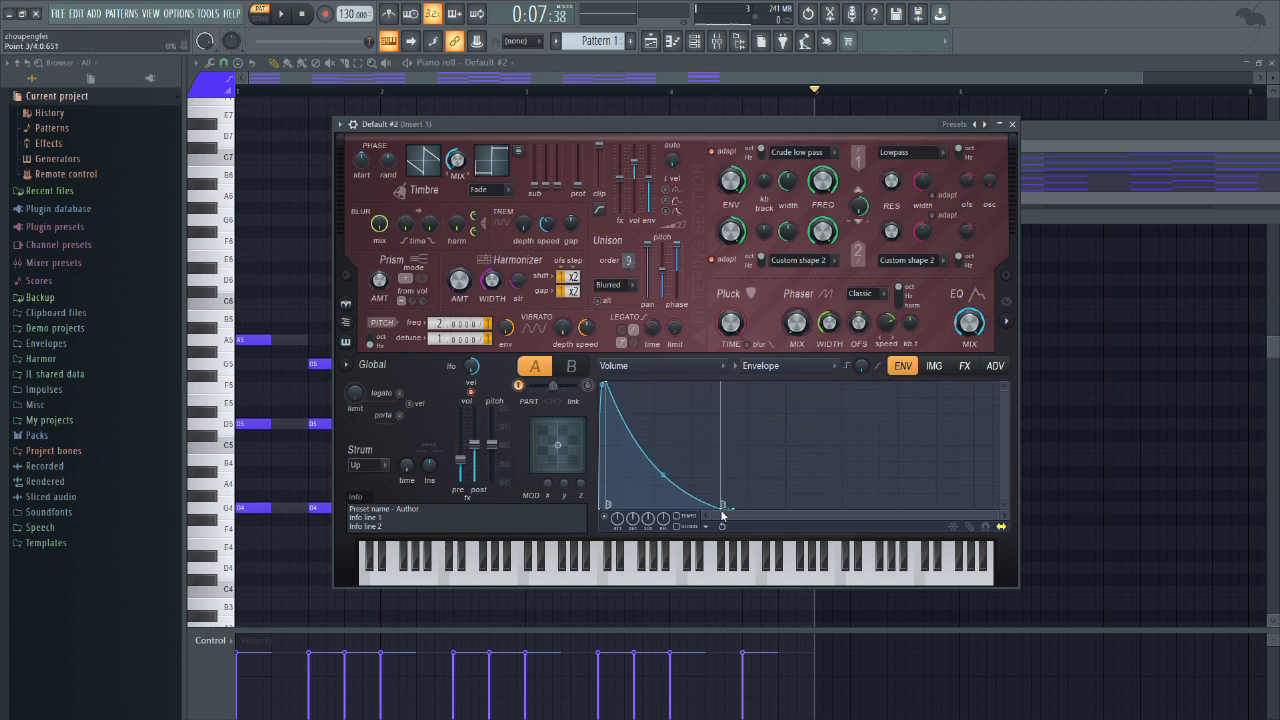
{"action": "key", "text": "space"}
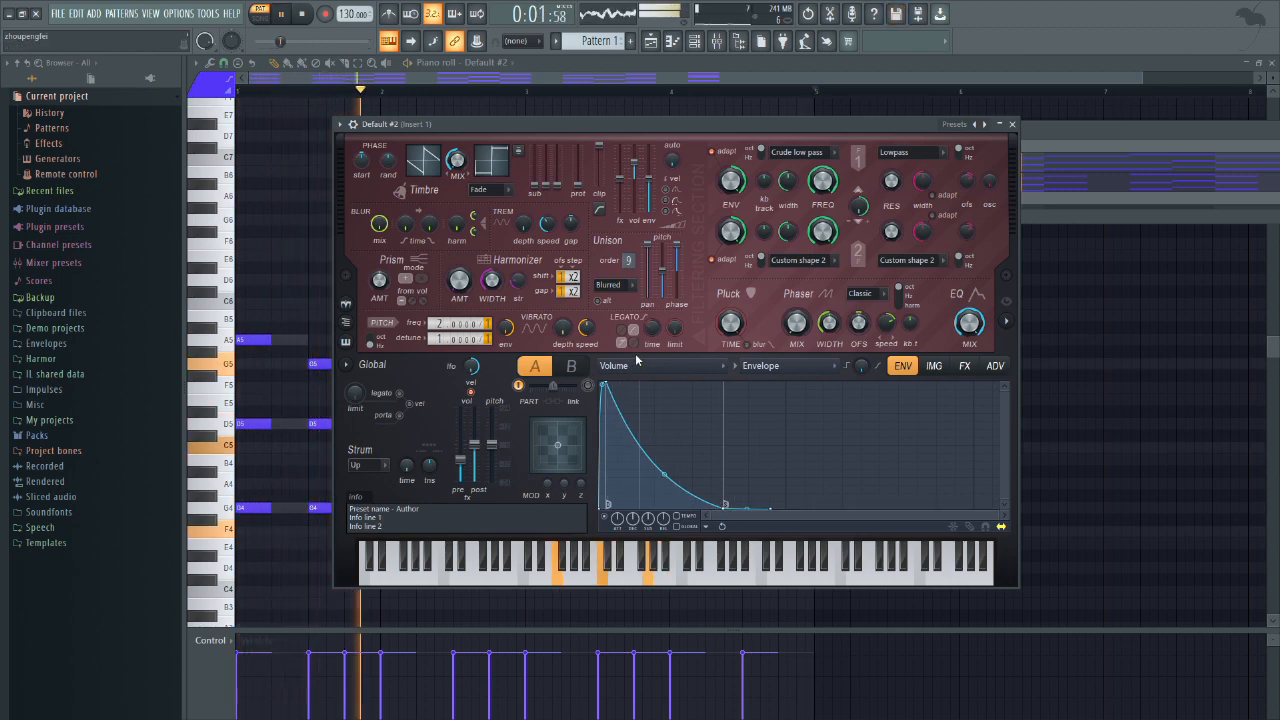
Step: Mute the original Default channel, and lengthen the Default #2 volume envelope's decay with an upward-bulging curve during playback
{"action": "left_click", "coordinate": [1036, 152]}
{"action": "left_click", "coordinate": [706, 162]}
{"action": "left_click", "coordinate": [632, 124]}
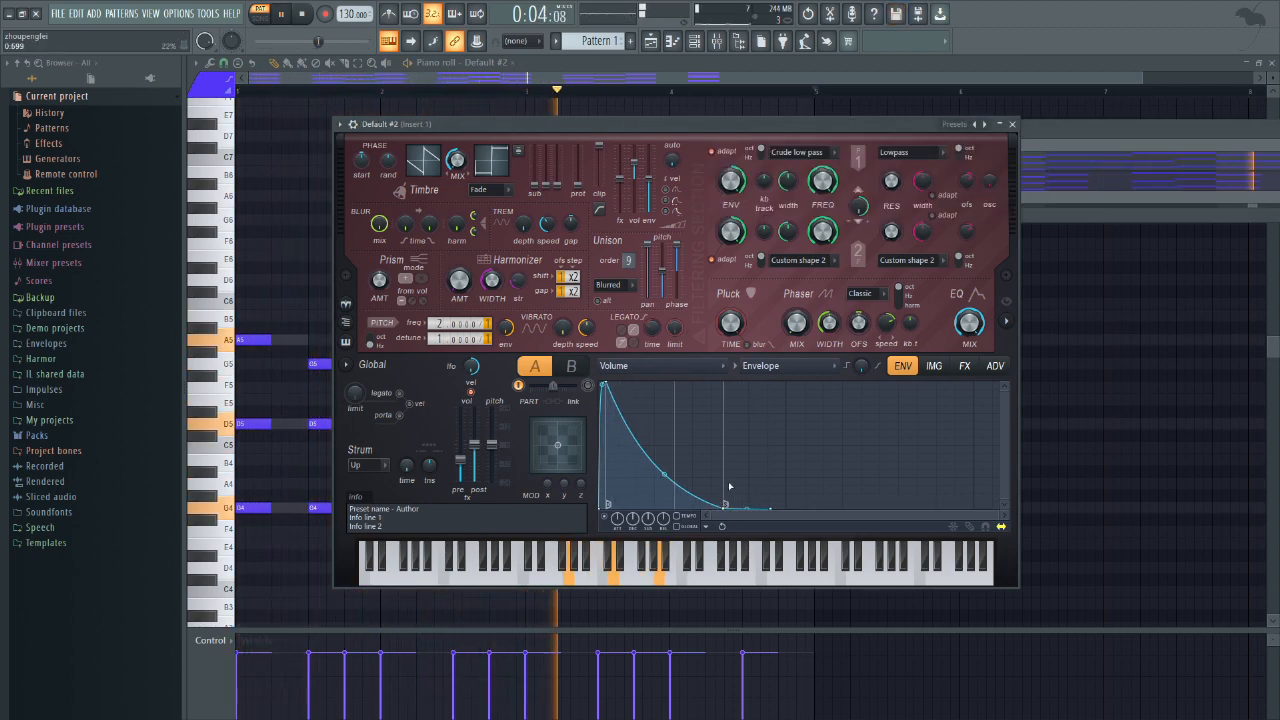
{"action": "left_click_drag", "start_coordinate": [724, 504], "coordinate": [922, 506]}
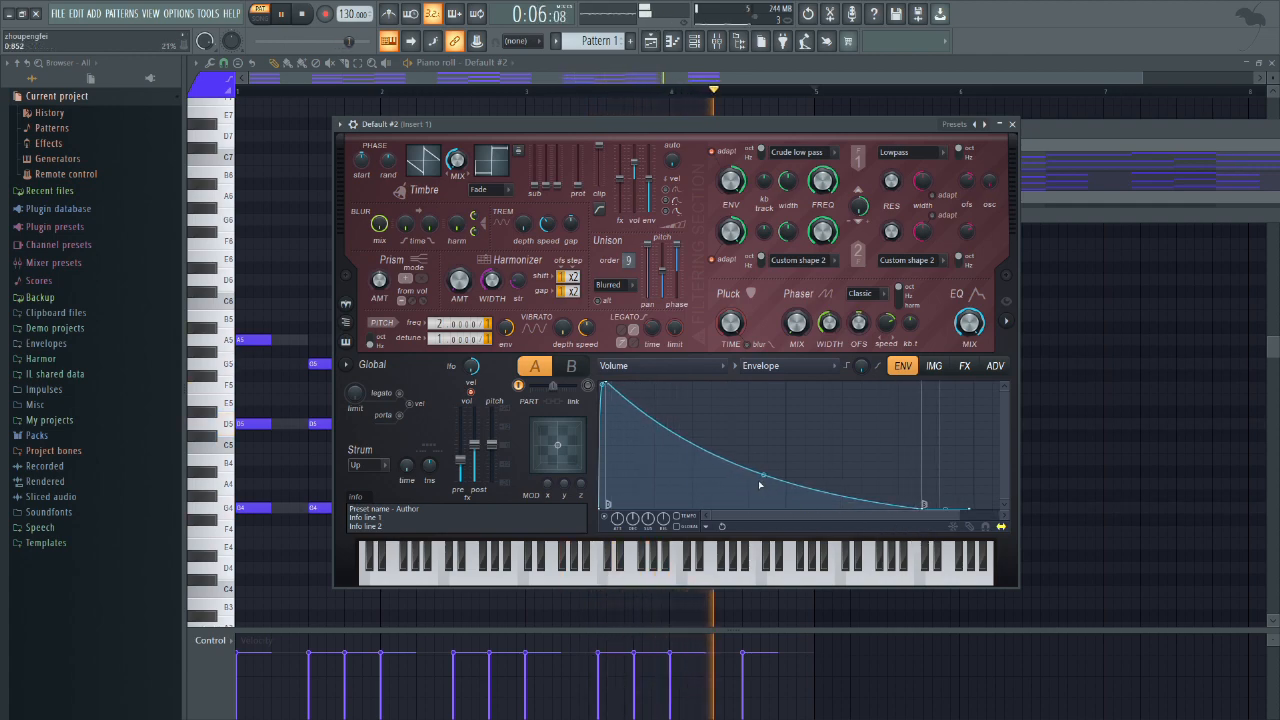
{"action": "left_click_drag", "start_coordinate": [763, 474], "coordinate": [764, 425]}
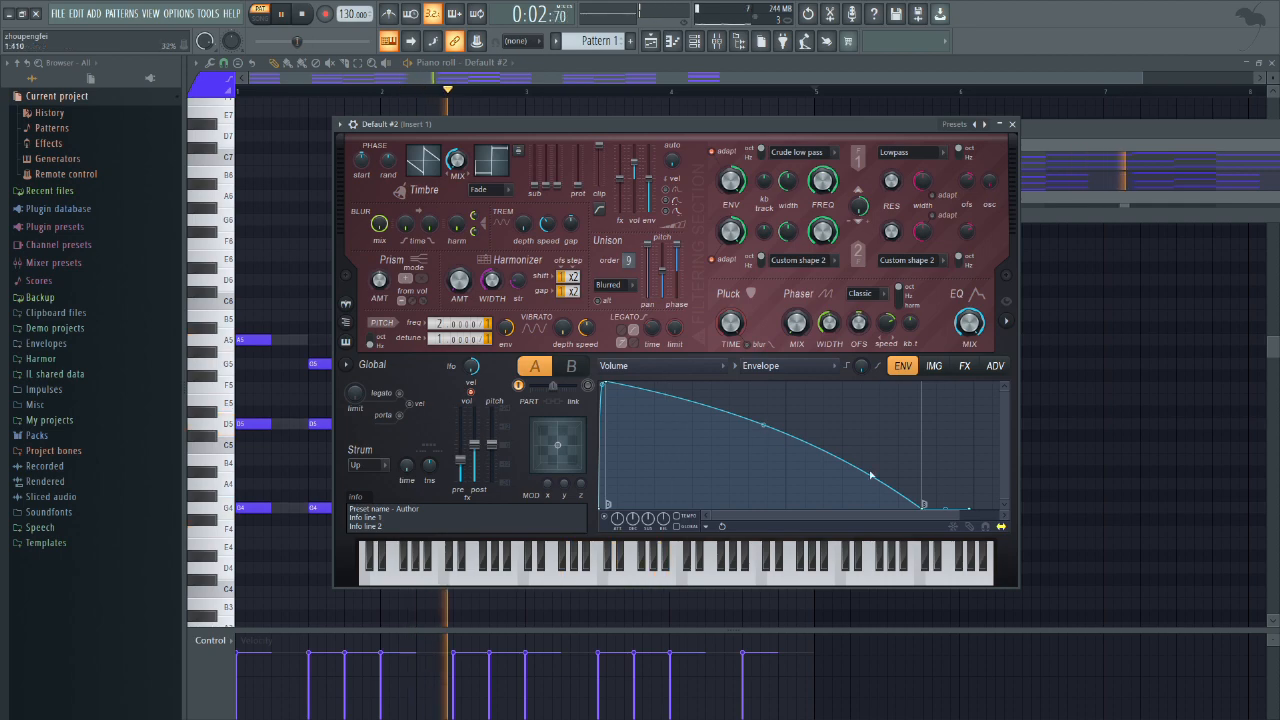
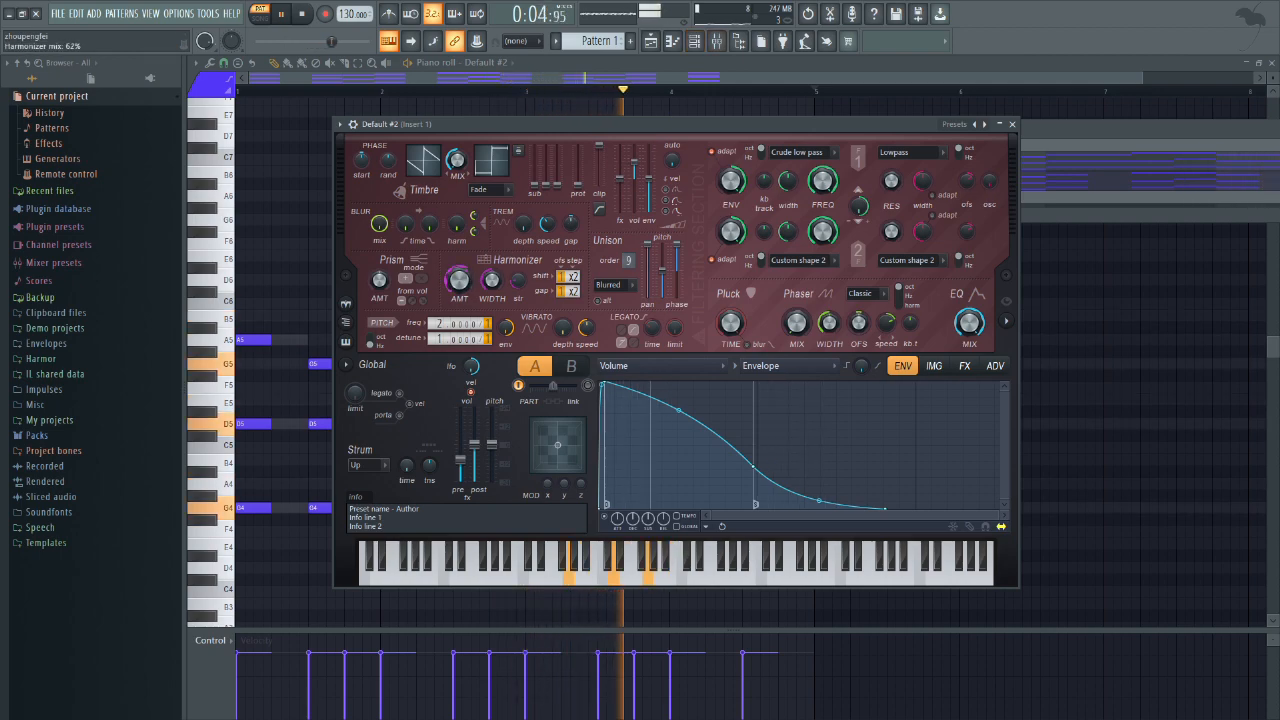
Step: Turn down the harmonizer amount in Default #2, and try different timbre mix and filter 1 frequency settings during playback
{"action": "left_click_drag", "start_coordinate": [459, 280], "coordinate": [459, 328]}
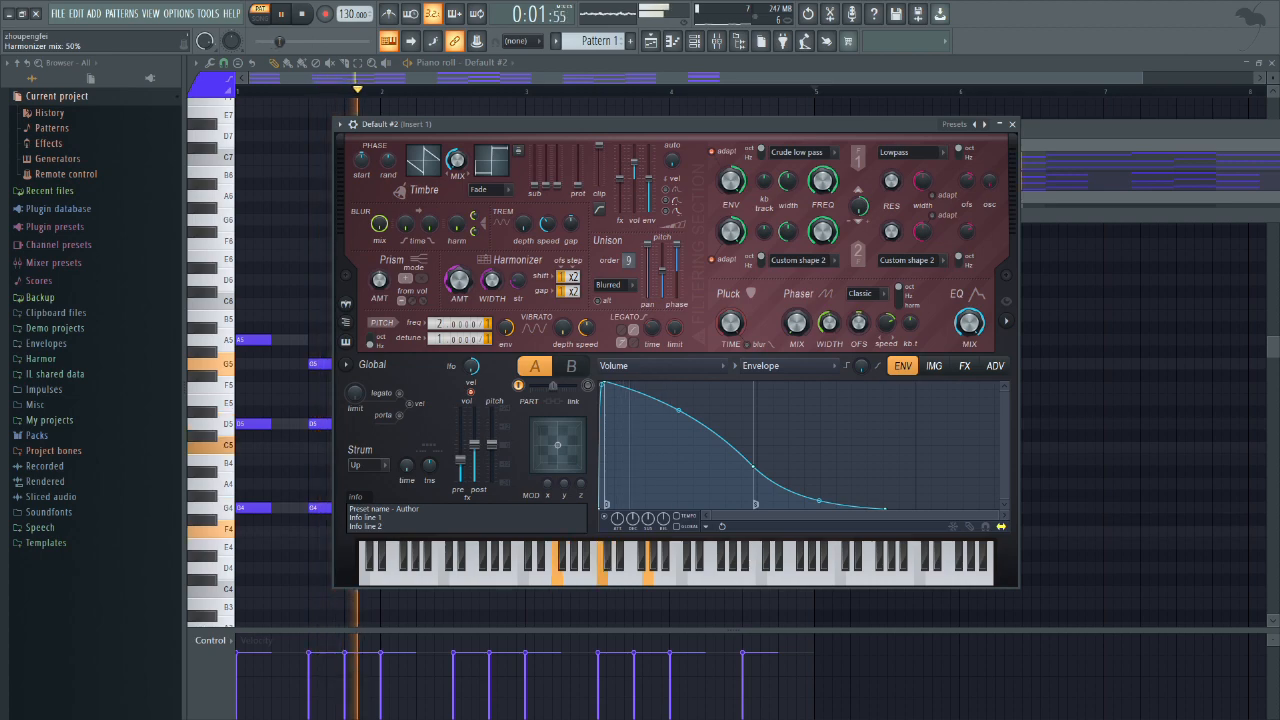
{"action": "left_click_drag", "start_coordinate": [457, 160], "coordinate": [457, 166]}
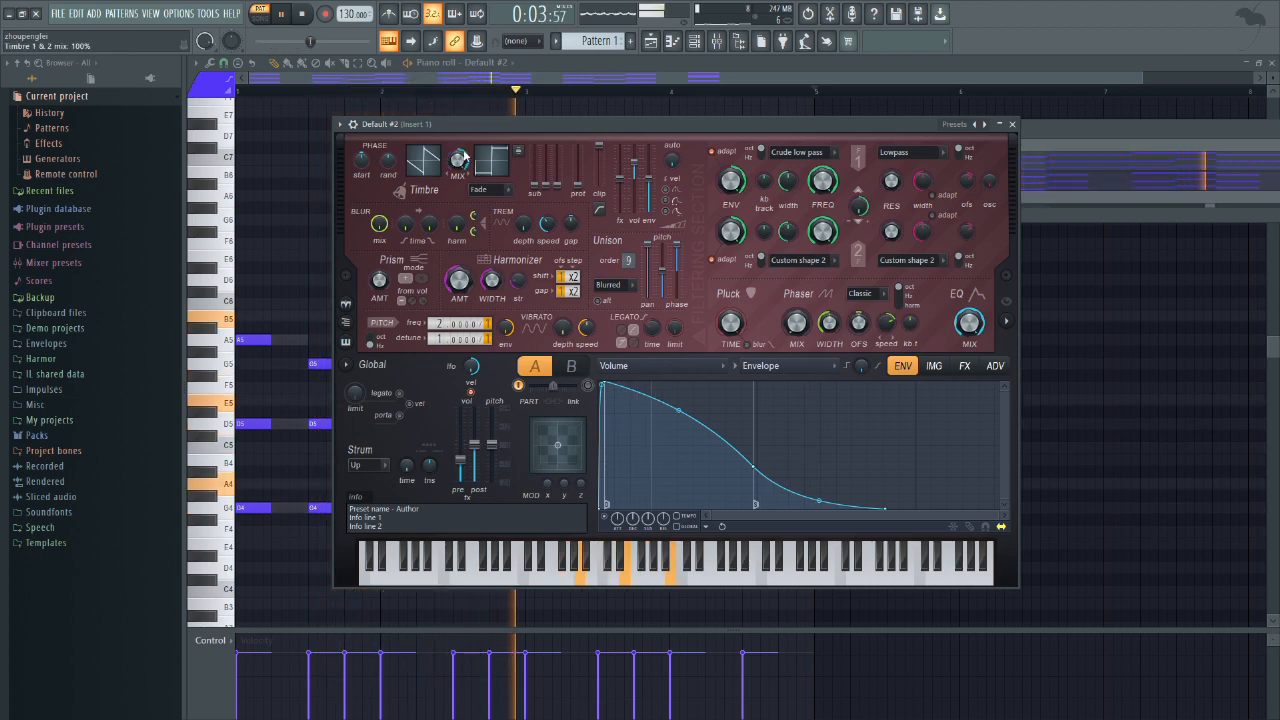
{"action": "left_click_drag", "start_coordinate": [459, 280], "coordinate": [459, 320]}
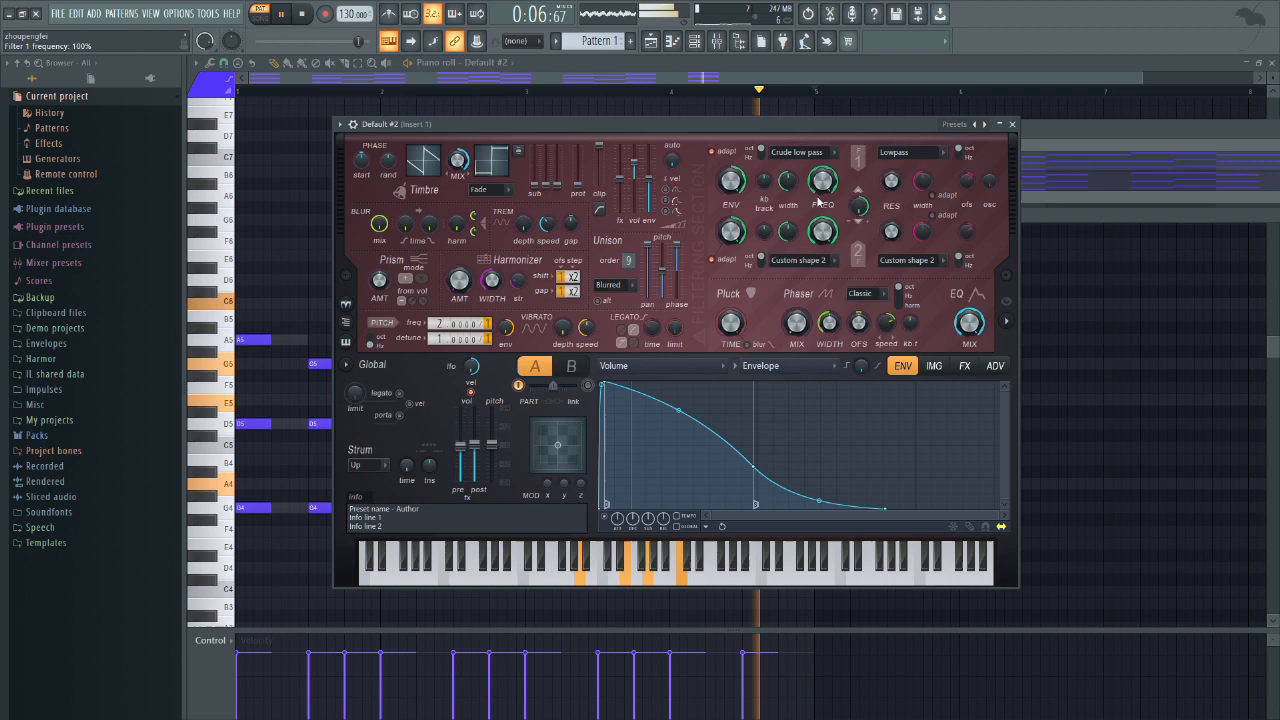
{"action": "left_click_drag", "start_coordinate": [822, 182], "coordinate": [822, 204]}
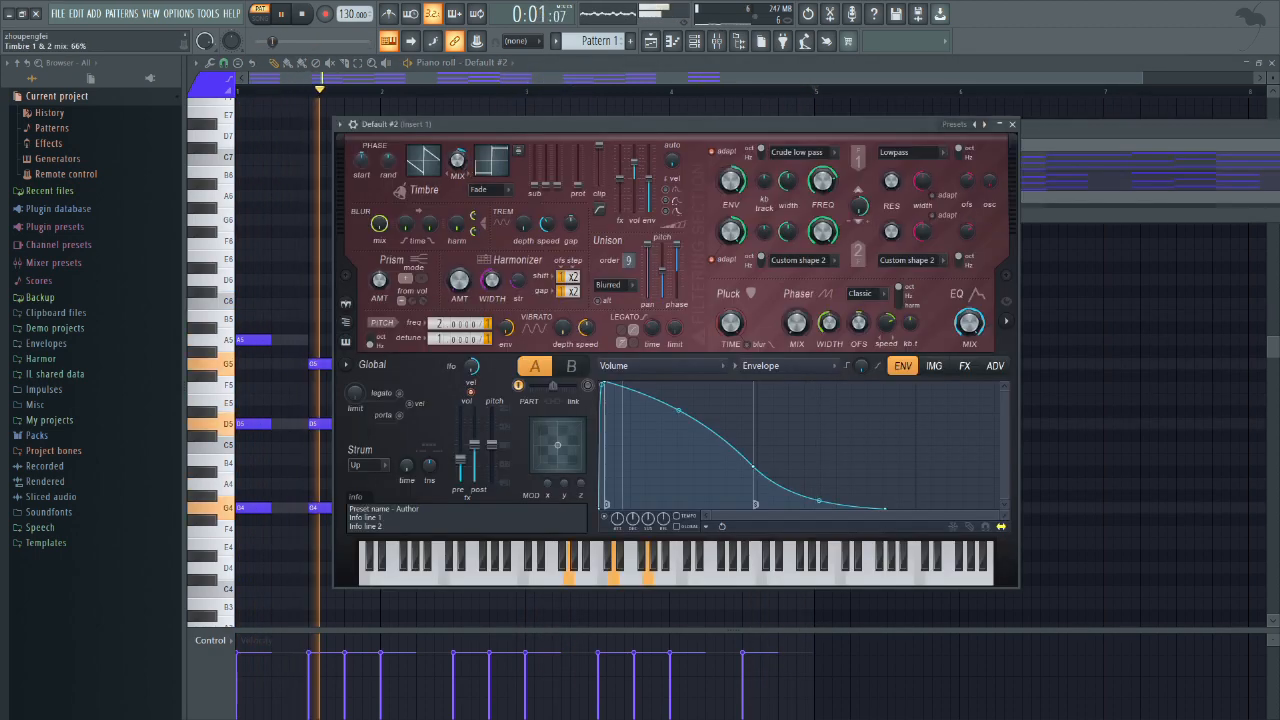
Step: Adjust the timbre mix of Default #2 and raise its sub-harmonic 3 and sub-harmonic 4 levels
{"action": "left_click_drag", "start_coordinate": [458, 159], "coordinate": [458, 175]}
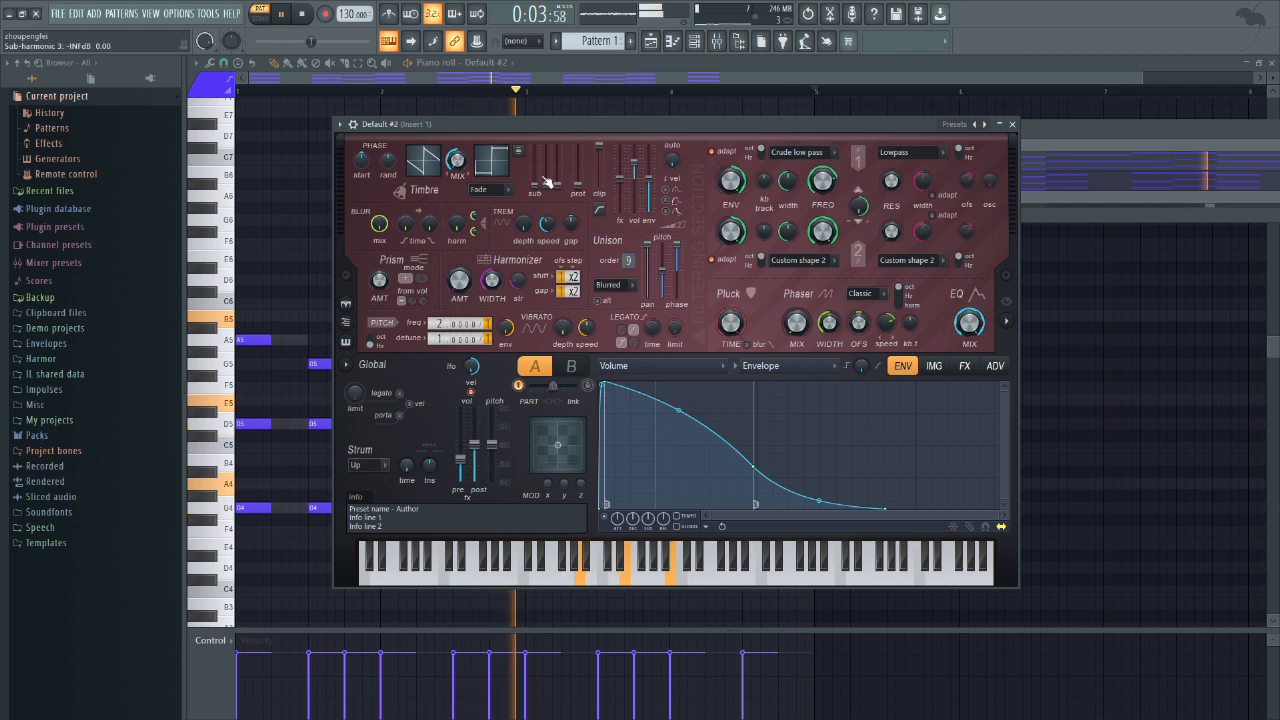
{"action": "left_click_drag", "start_coordinate": [547, 183], "coordinate": [547, 164]}
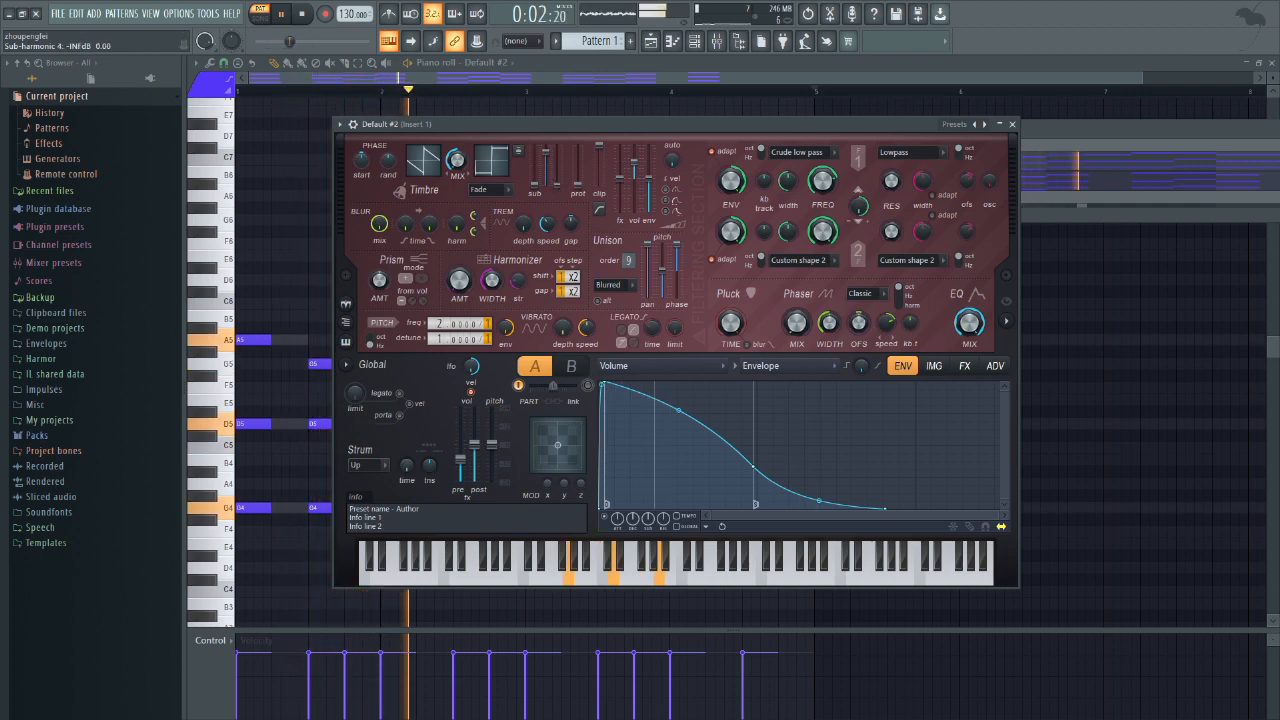
{"action": "left_click_drag", "start_coordinate": [557, 184], "coordinate": [557, 150]}
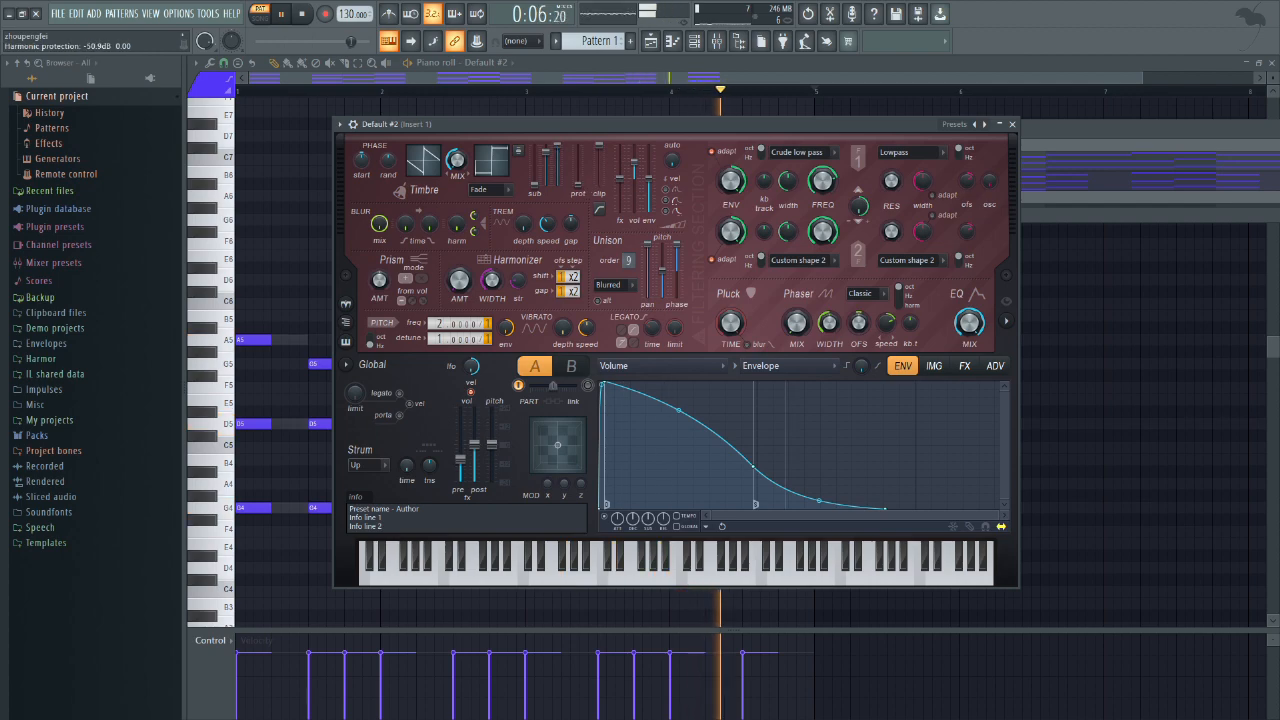
Step: Route the Default #2 channel to mixer Insert 2
{"action": "left_click", "coordinate": [716, 41]}
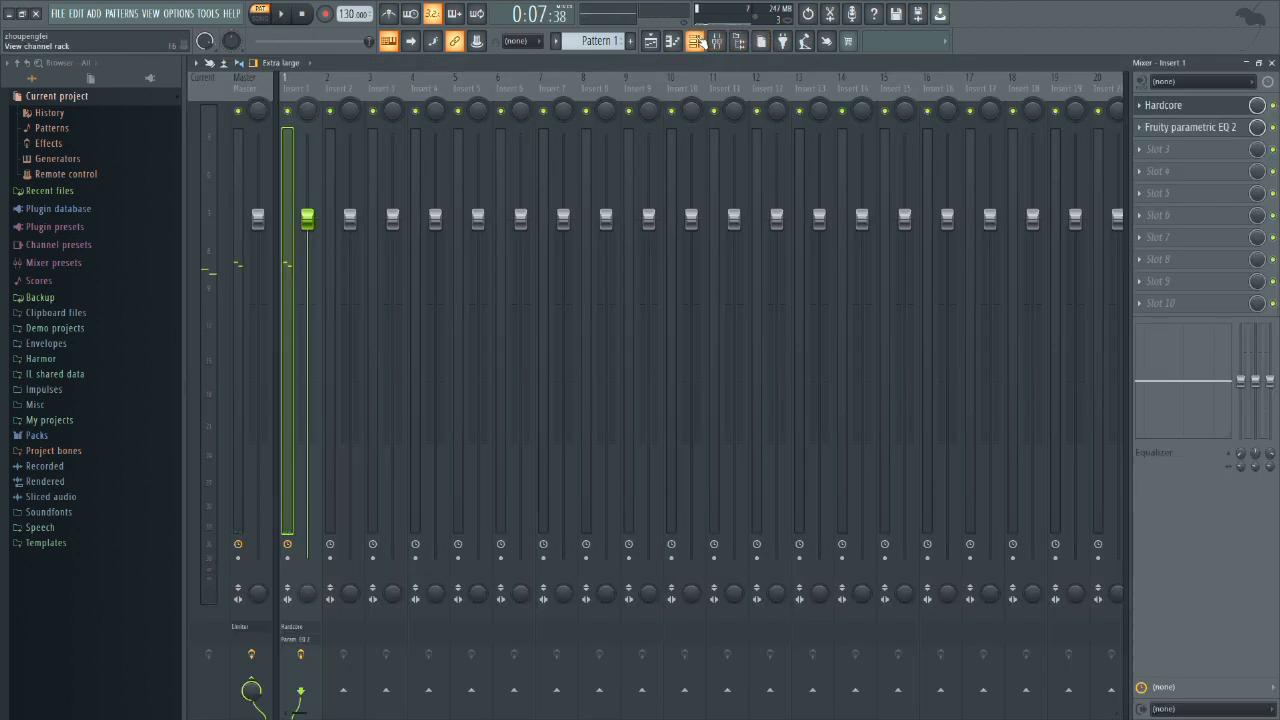
{"action": "left_click", "coordinate": [698, 41]}
{"action": "double_click", "coordinate": [749, 180]}
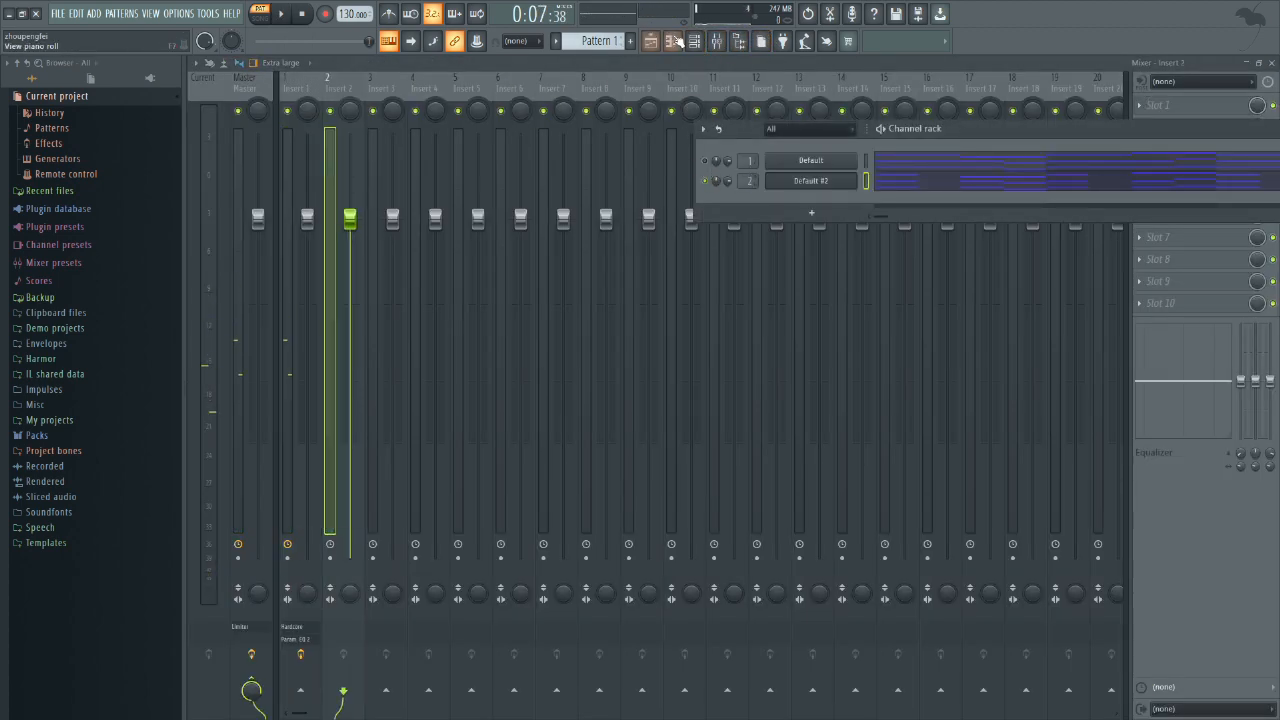
Step: Copy the Hardcore effect with its settings from Insert 1 onto Insert 2
{"action": "left_click", "coordinate": [313, 100]}
{"action": "left_click", "coordinate": [1140, 105]}
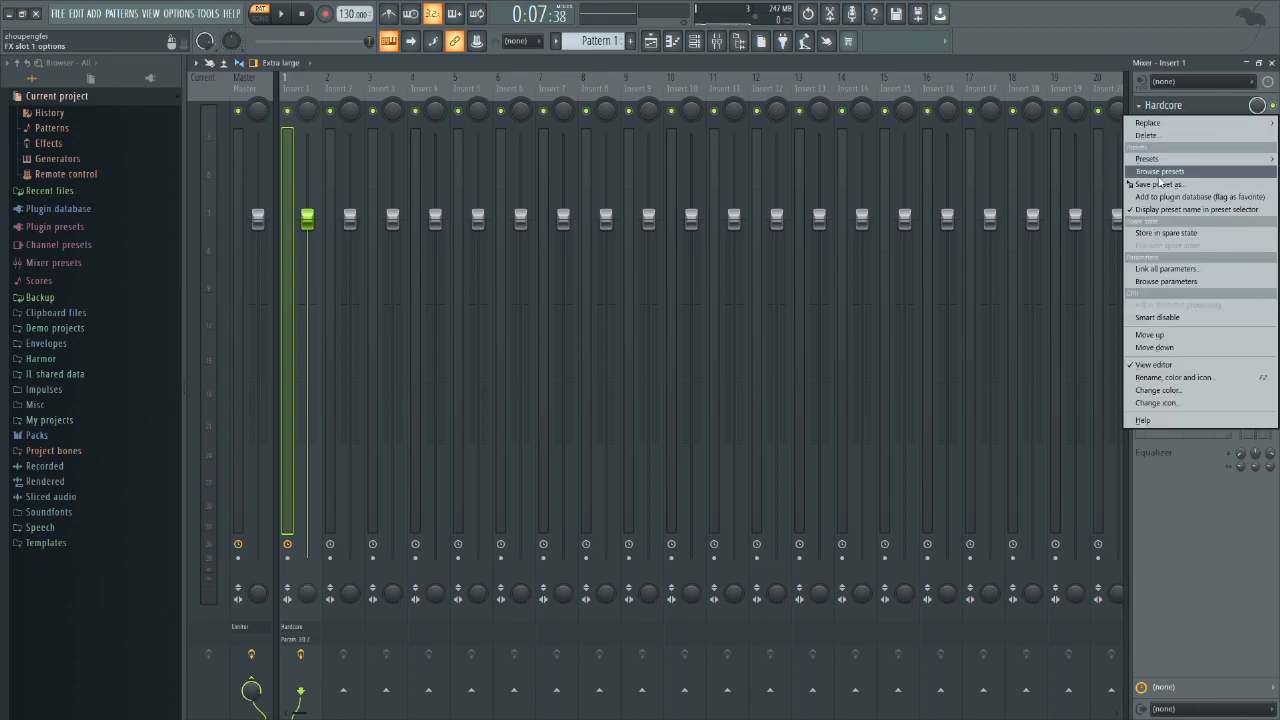
{"action": "left_click_drag", "start_coordinate": [1160, 187], "coordinate": [350, 90]}
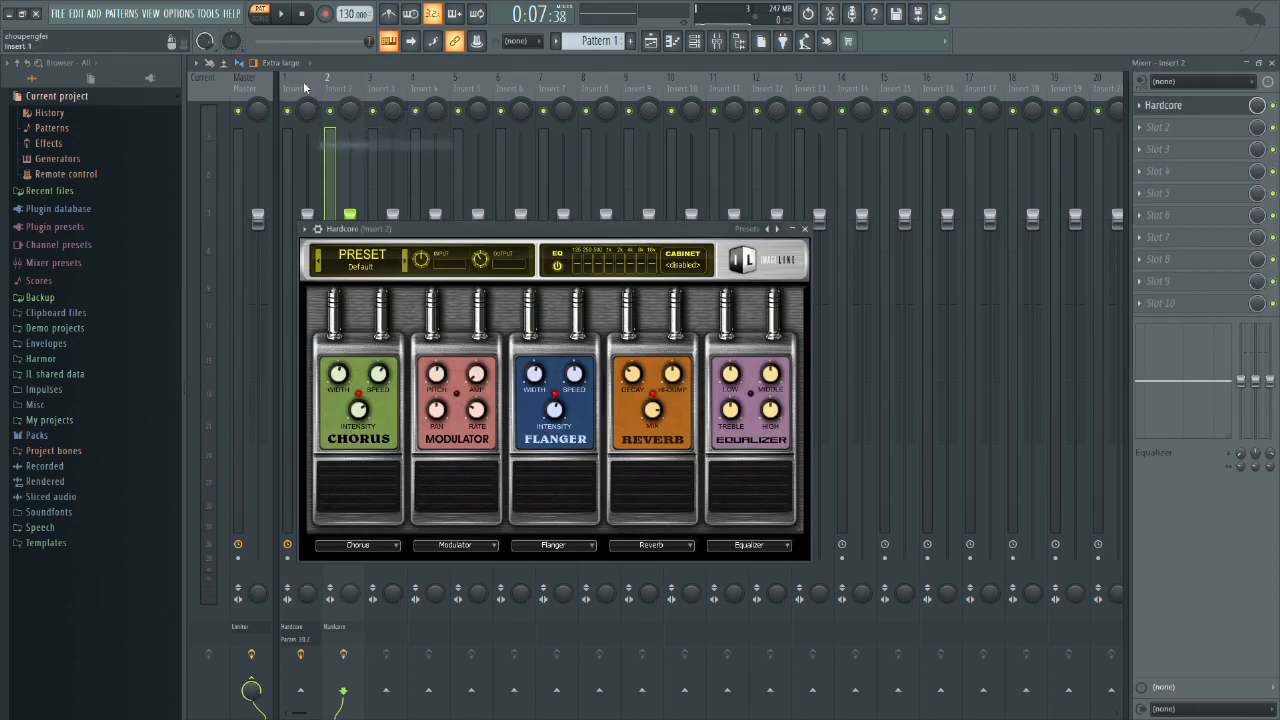
Step: Check Insert 1's Fruity parametric EQ 2 curve and copy that EQ onto Insert 2
{"action": "left_click", "coordinate": [306, 88]}
{"action": "left_click", "coordinate": [1184, 127]}
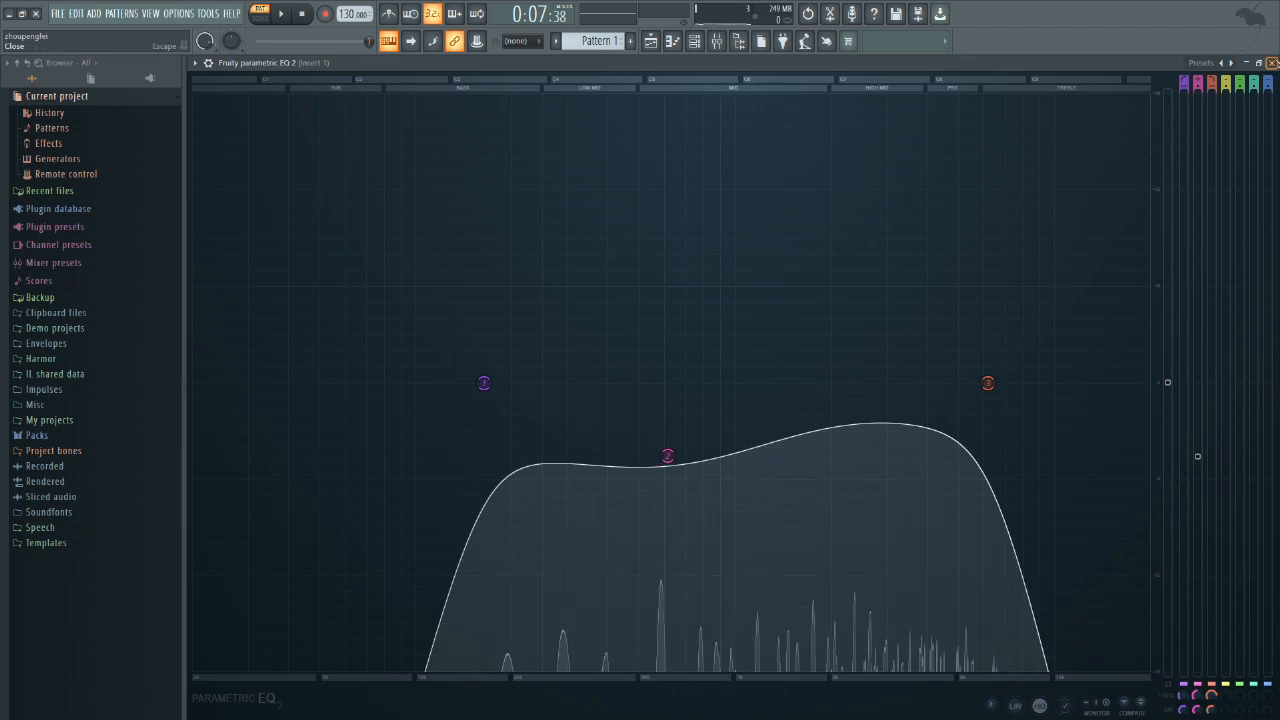
{"action": "left_click", "coordinate": [1271, 63]}
{"action": "left_click", "coordinate": [1150, 127]}
{"action": "left_click_drag", "start_coordinate": [1160, 204], "coordinate": [634, 139]}
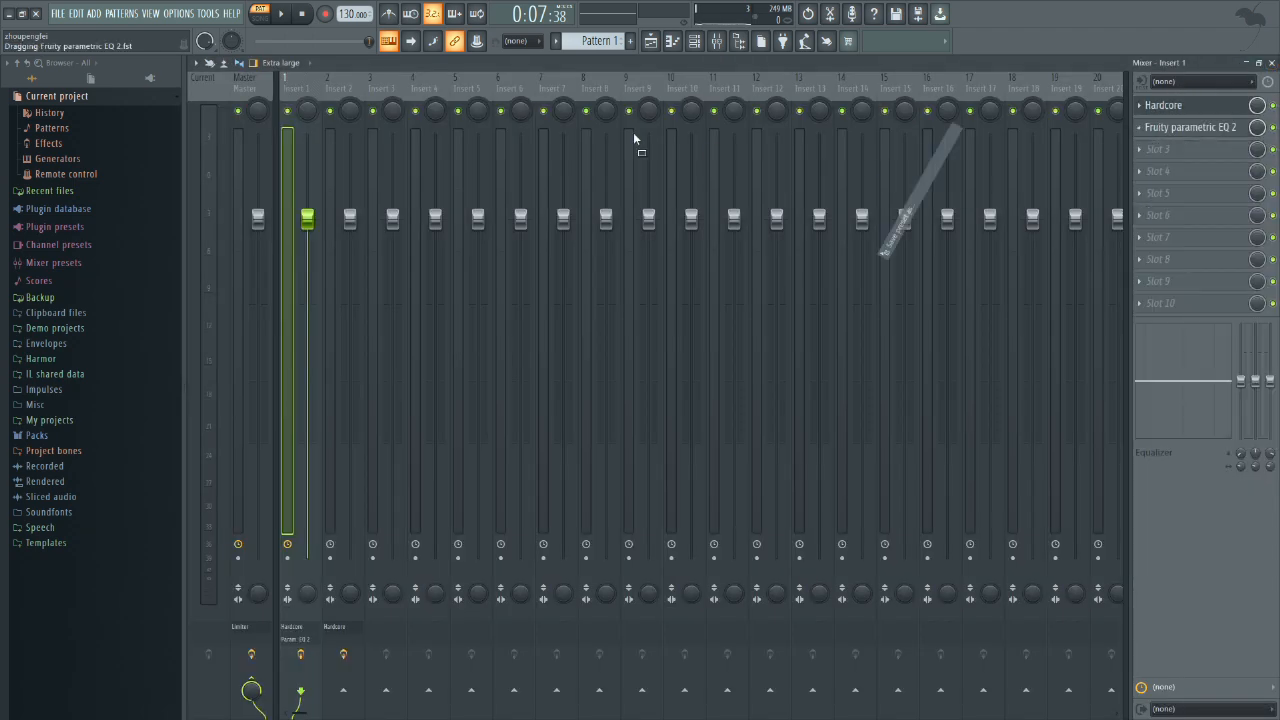
{"action": "left_click_drag", "start_coordinate": [345, 91], "coordinate": [330, 100]}
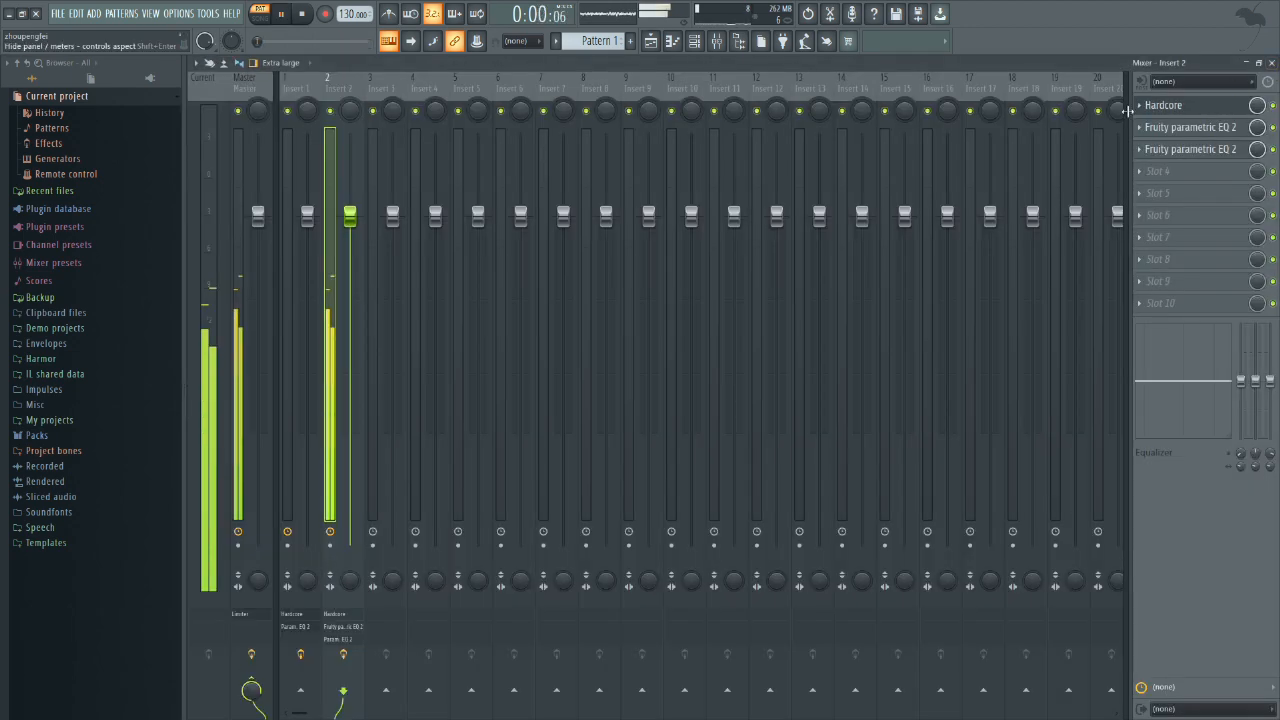
Step: Move the first G4 note of the last chord pair in bar 4 up to A4 in the Default #2 piano roll
{"action": "left_click", "coordinate": [1165, 105]}
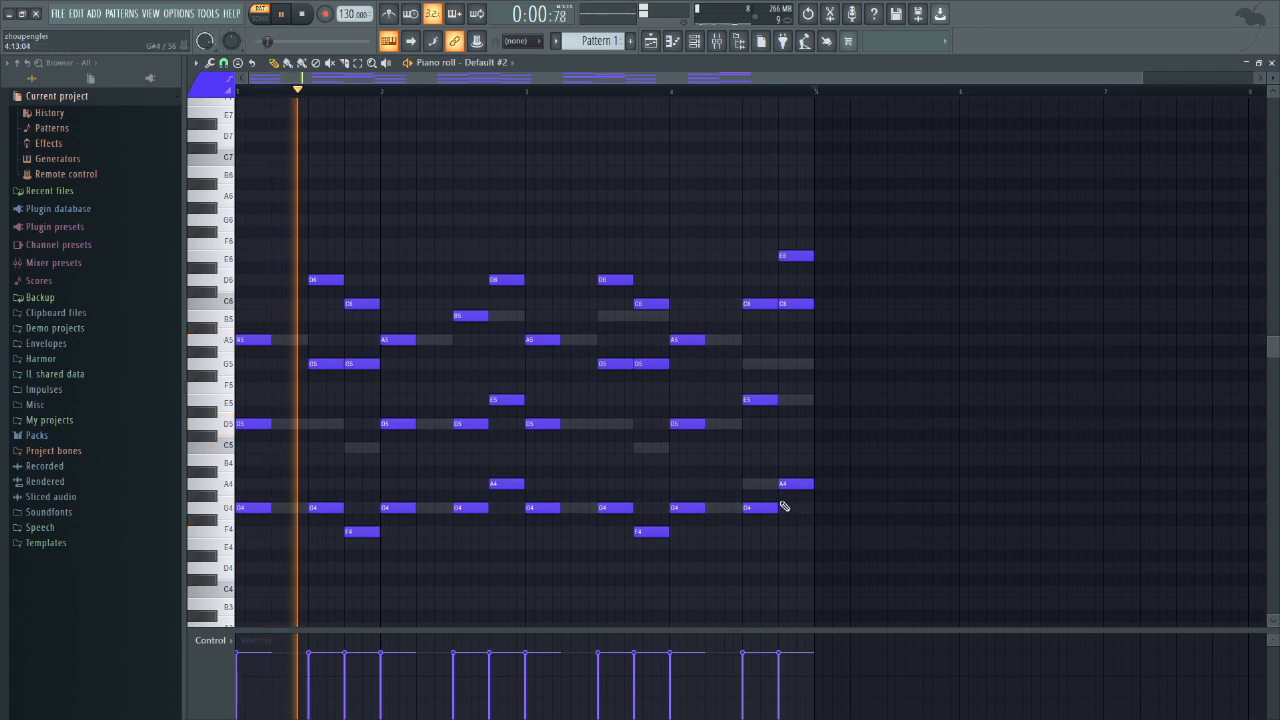
{"action": "left_click_drag", "start_coordinate": [768, 507], "coordinate": [766, 485]}
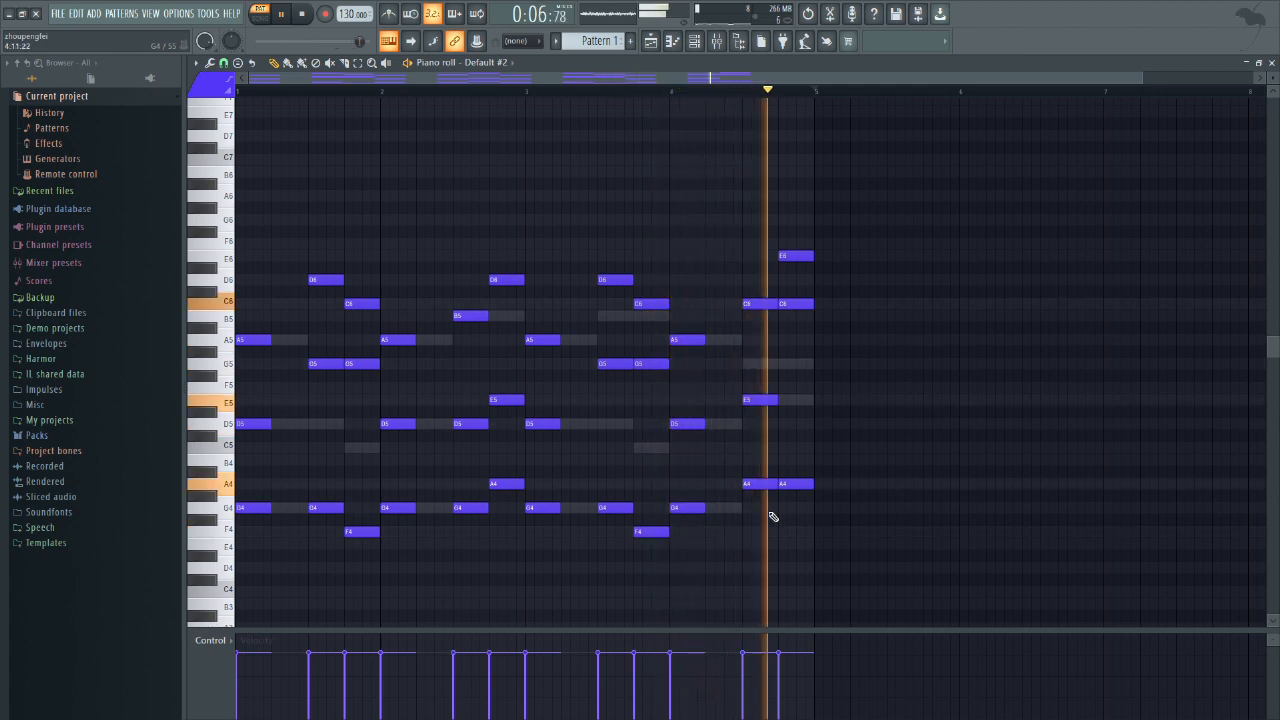
Step: Load FabFilter Pro-Q 3 in slot 4 of Insert 2 and inspect the playing sound's spectrum in it
{"action": "key", "text": "F6"}
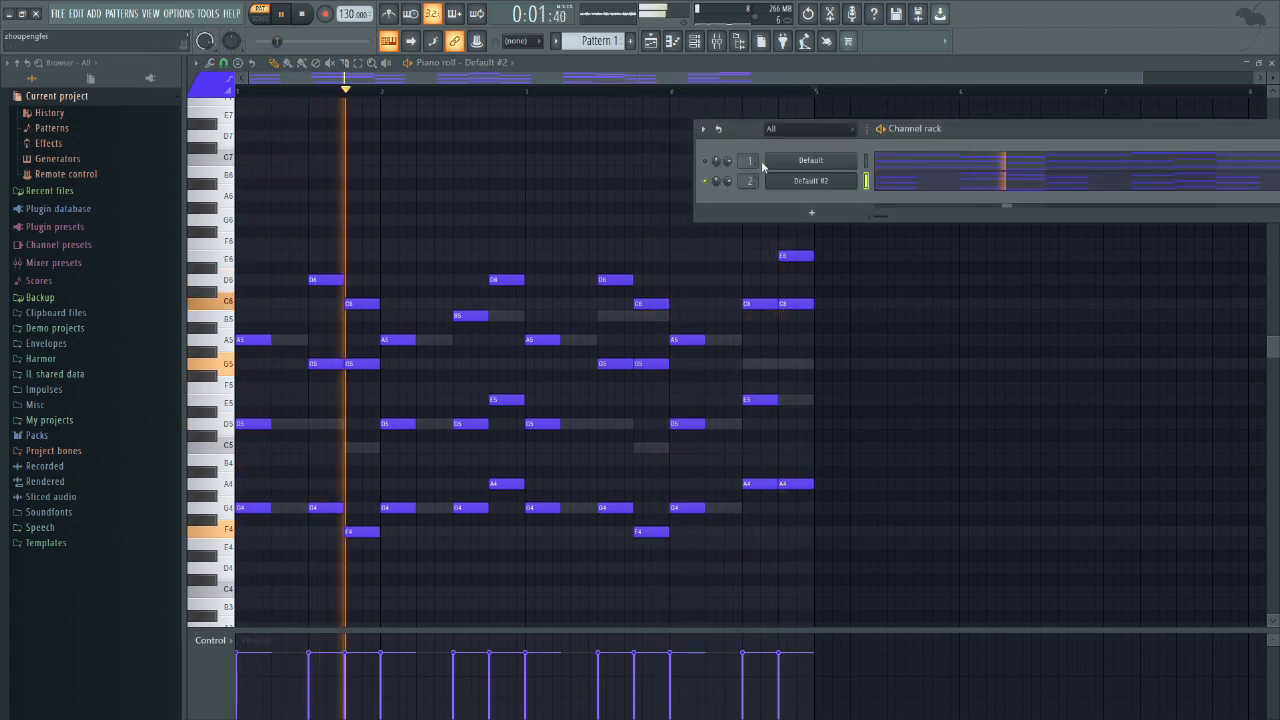
{"action": "left_click", "coordinate": [826, 184]}
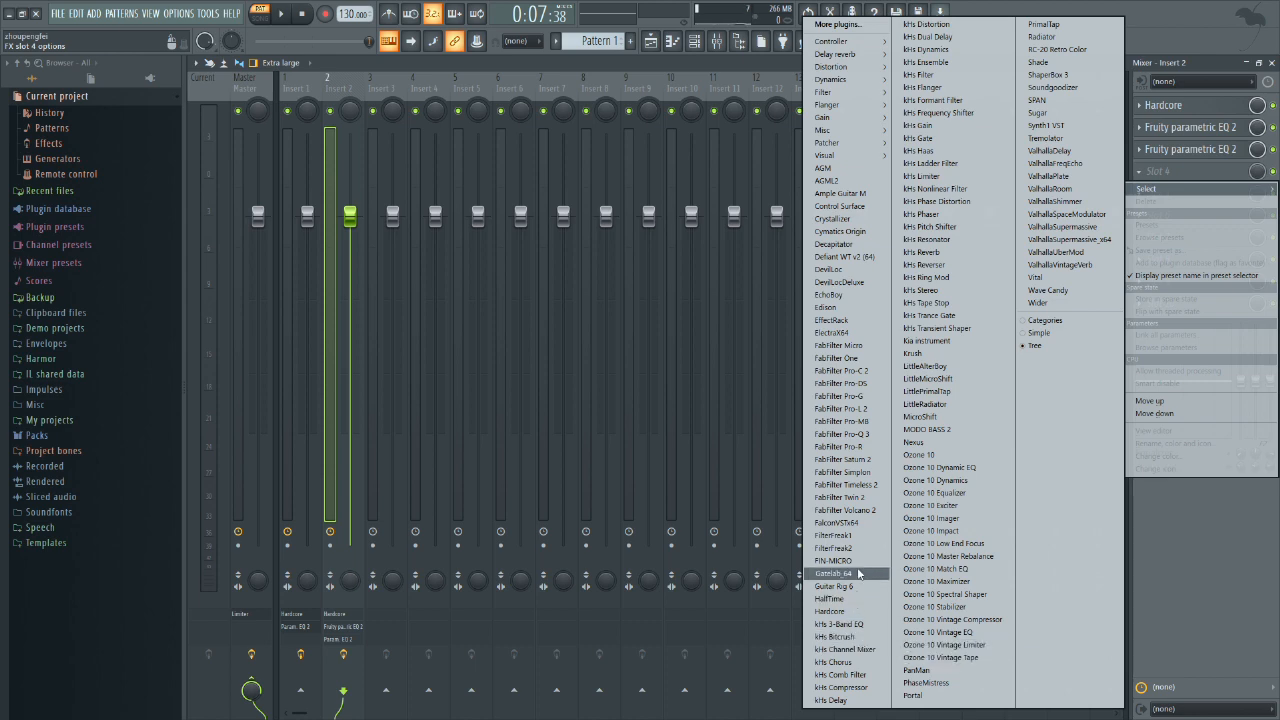
{"action": "left_click", "coordinate": [855, 434]}
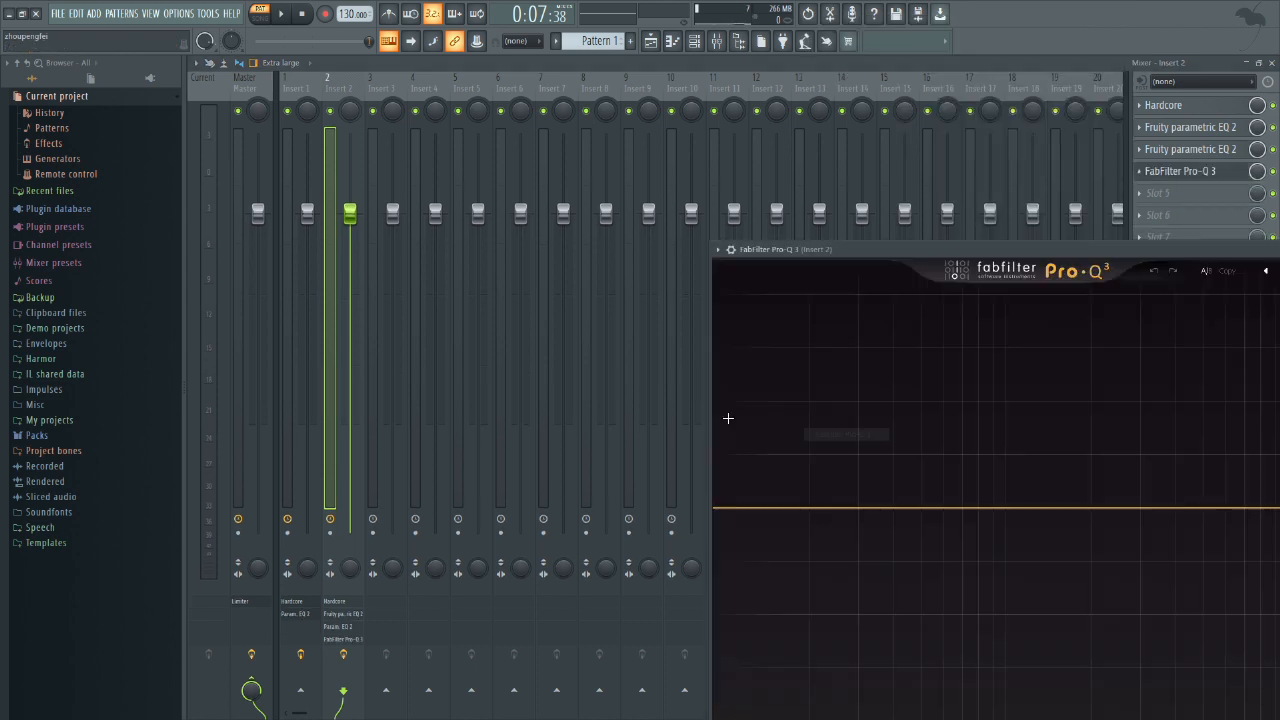
{"action": "left_click_drag", "start_coordinate": [934, 259], "coordinate": [412, 76]}
{"action": "key", "text": "space"}
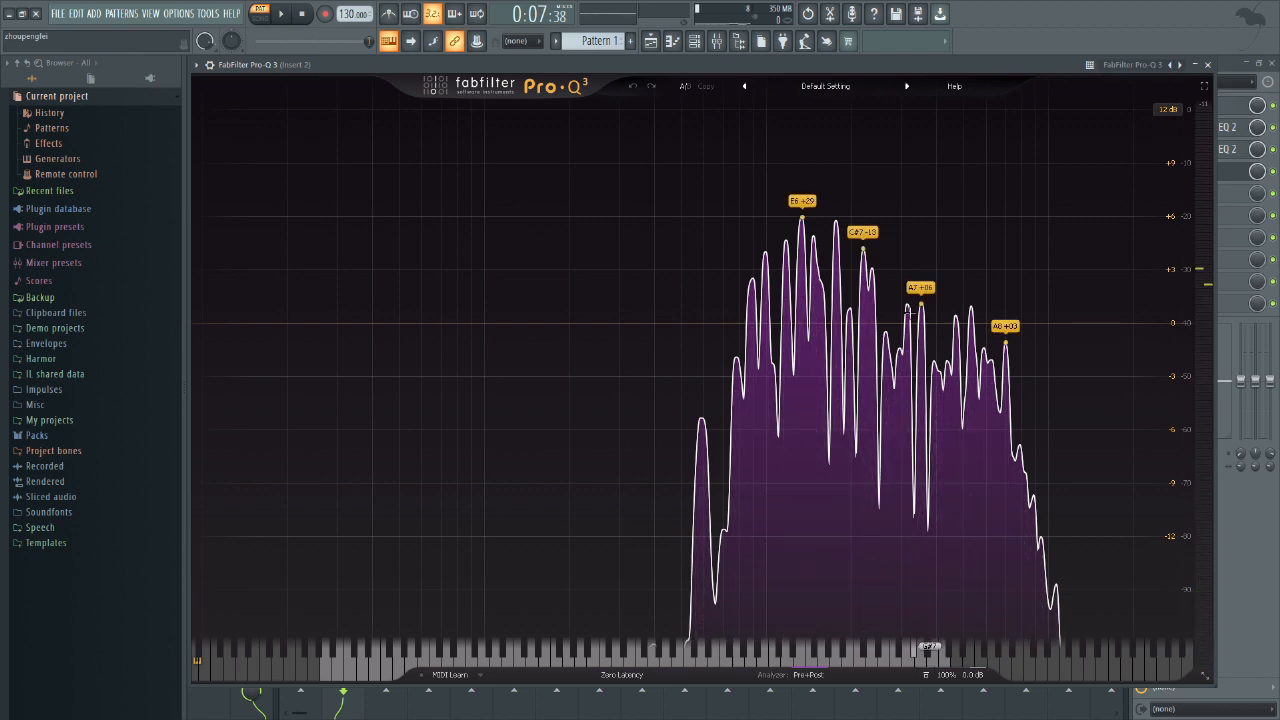
{"action": "left_click", "coordinate": [1207, 64]}
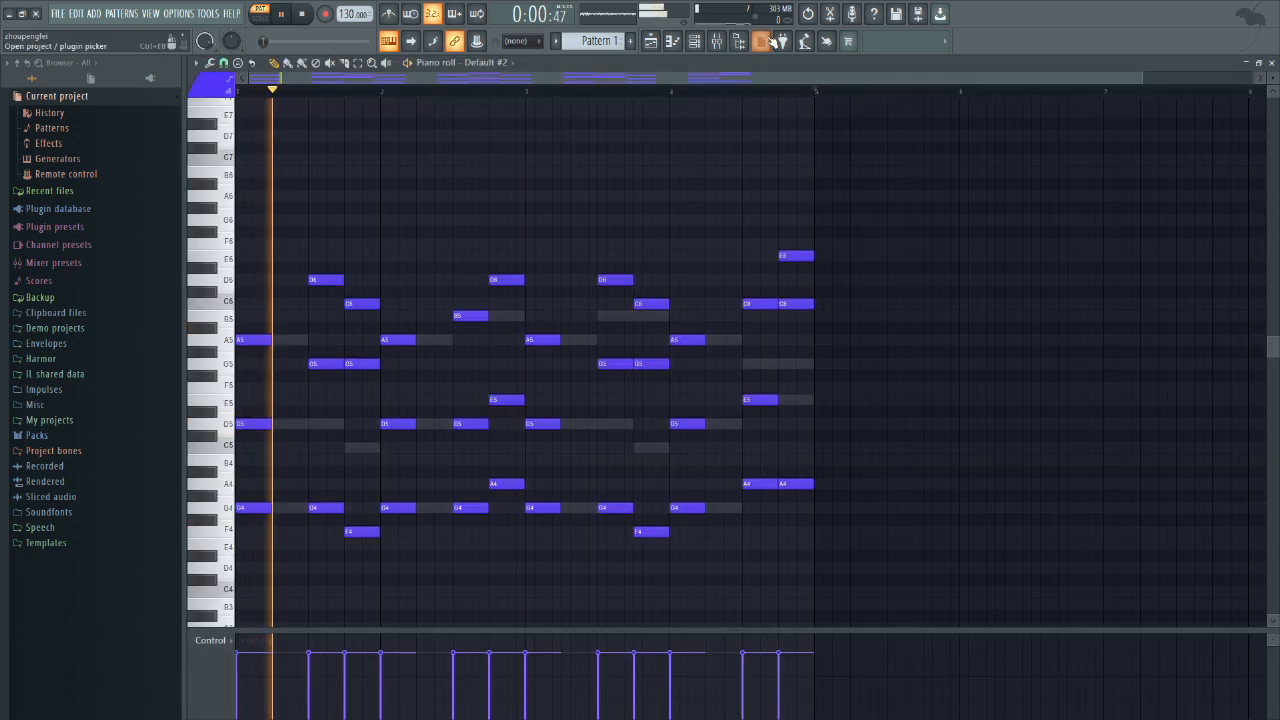
Step: Unmute the Default channel and balance both layers during playback, lowering Insert 1 to about -4.9 dB and raising Insert 2's volume
{"action": "left_click", "coordinate": [695, 44]}
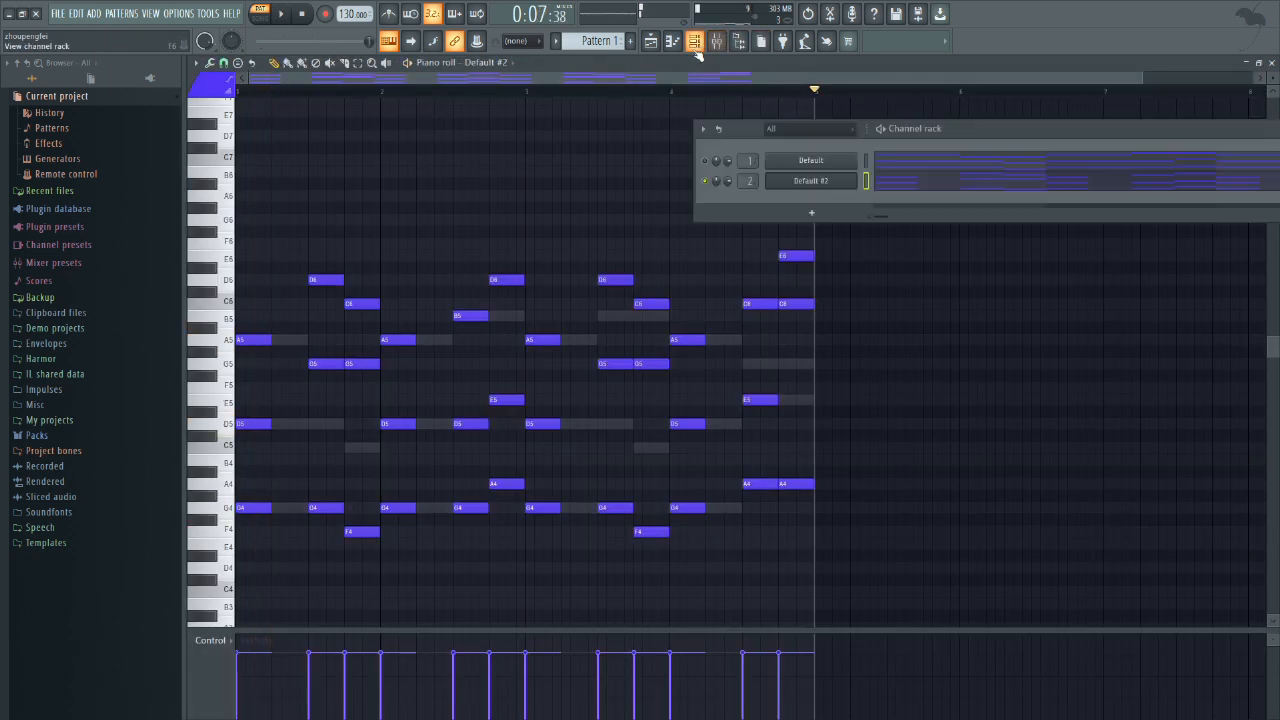
{"action": "key", "text": "space"}
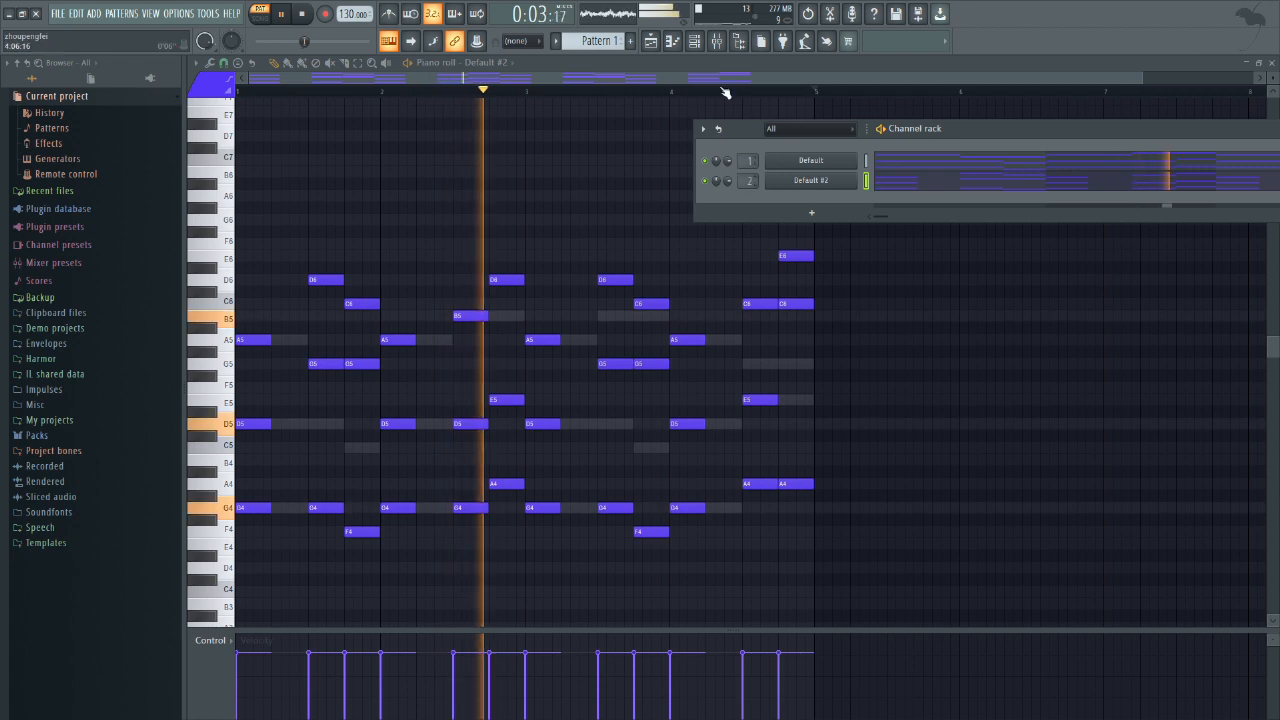
{"action": "left_click", "coordinate": [718, 44]}
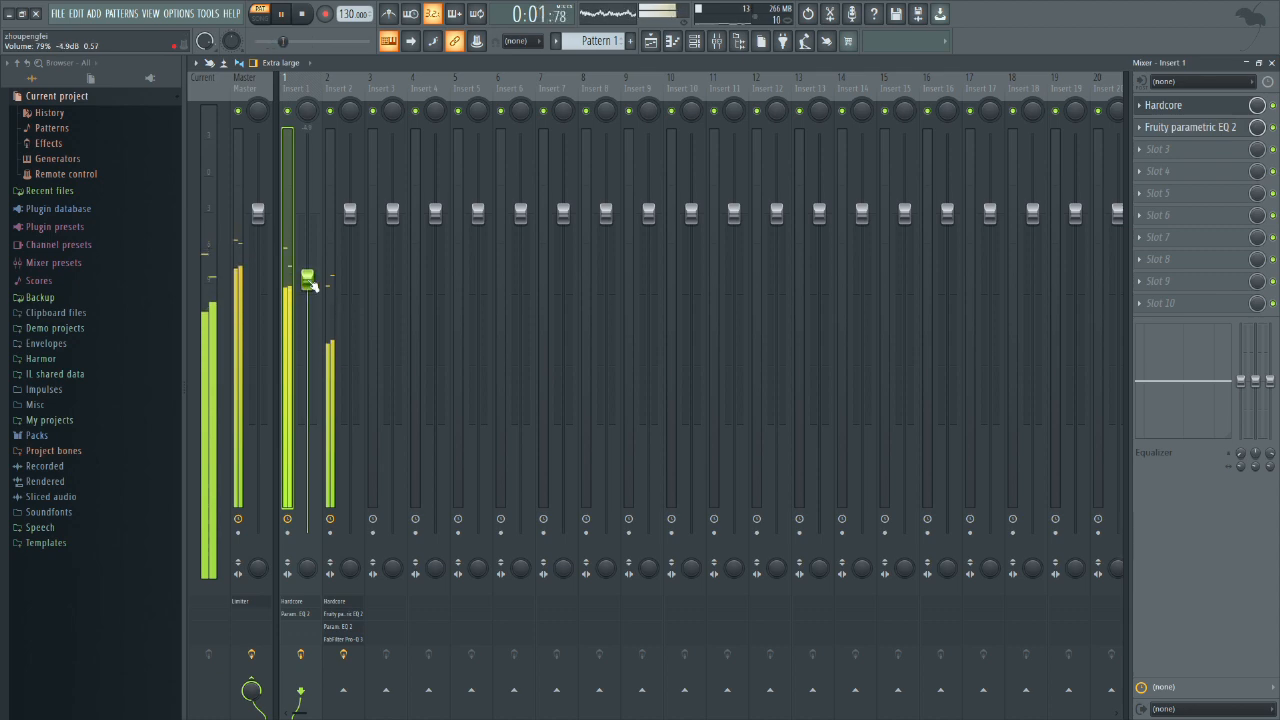
{"action": "left_click_drag", "start_coordinate": [351, 214], "coordinate": [350, 178]}
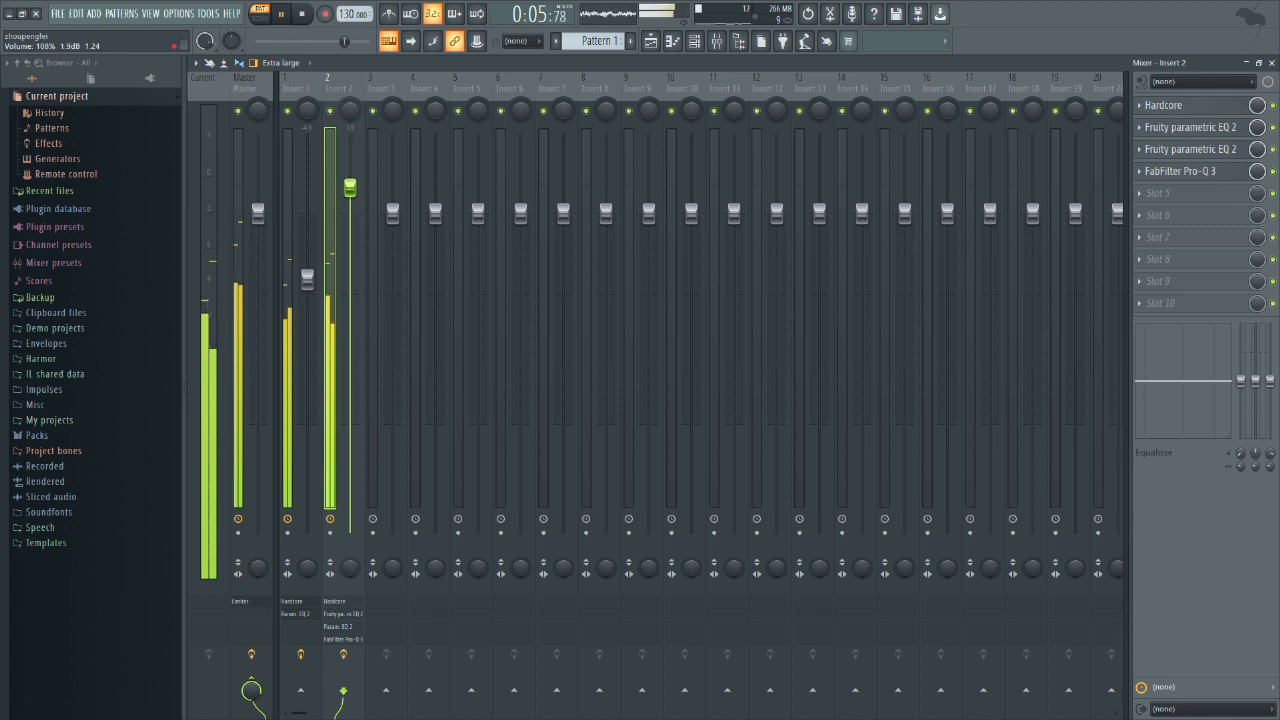
Step: Add a second Fruity Parametric EQ 2 in slot 3 of Insert 1
{"action": "left_click", "coordinate": [313, 91]}
{"action": "left_click", "coordinate": [1160, 149]}
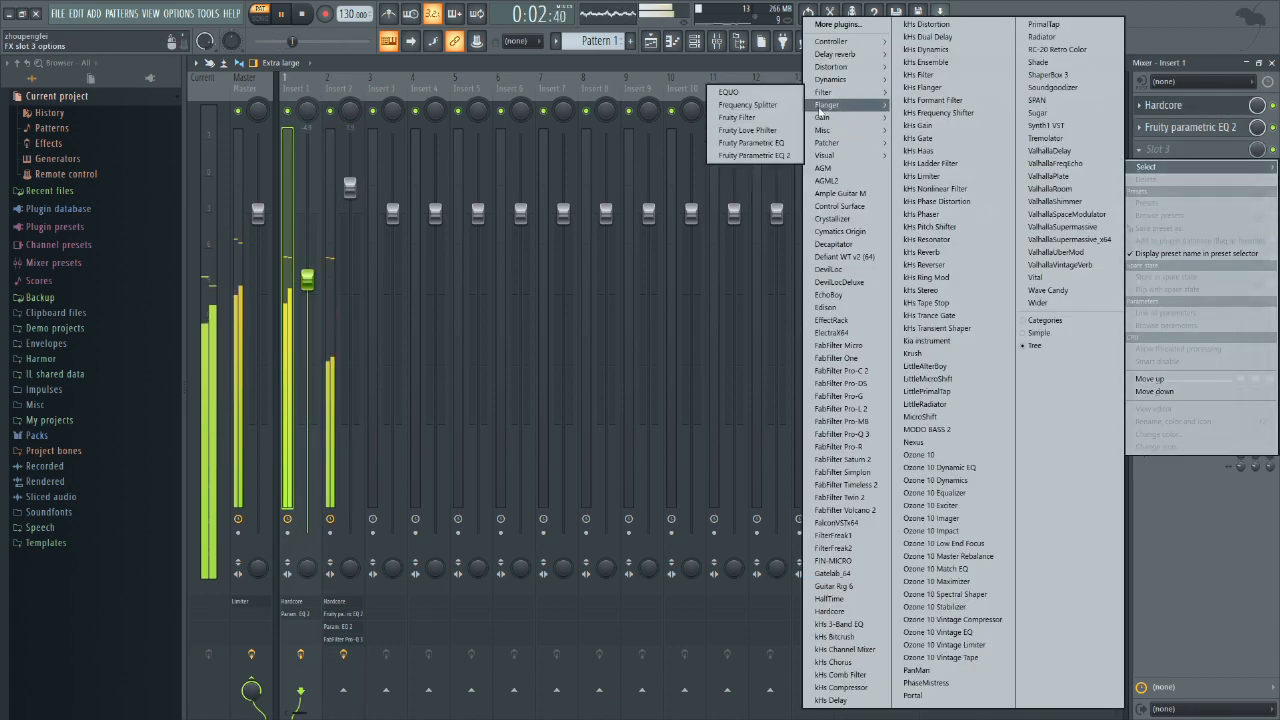
{"action": "left_click", "coordinate": [754, 155]}
Step: Change band 7 of Insert 1's new EQ to low pass with its cutoff at about 7280 Hz
{"action": "right_click", "coordinate": [580, 339]}
{"action": "mouse_move", "coordinate": [610, 377]}
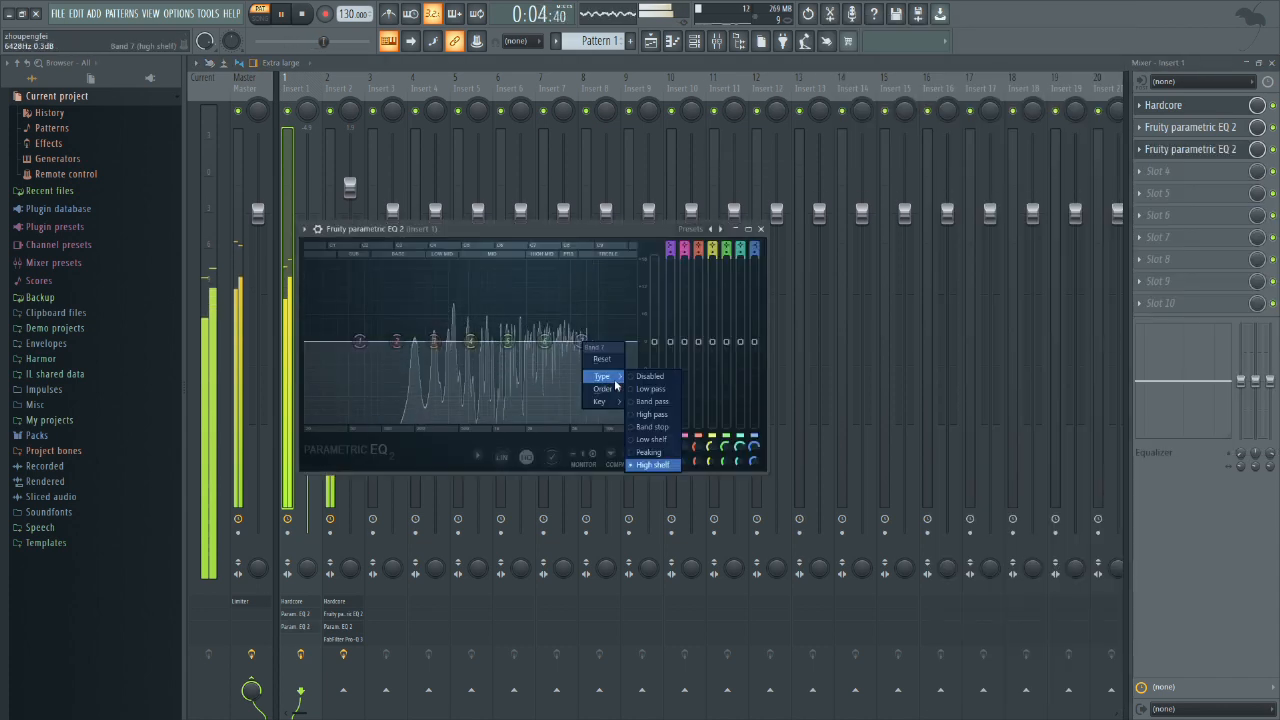
{"action": "left_click", "coordinate": [650, 388]}
{"action": "left_click_drag", "start_coordinate": [580, 341], "coordinate": [567, 341]}
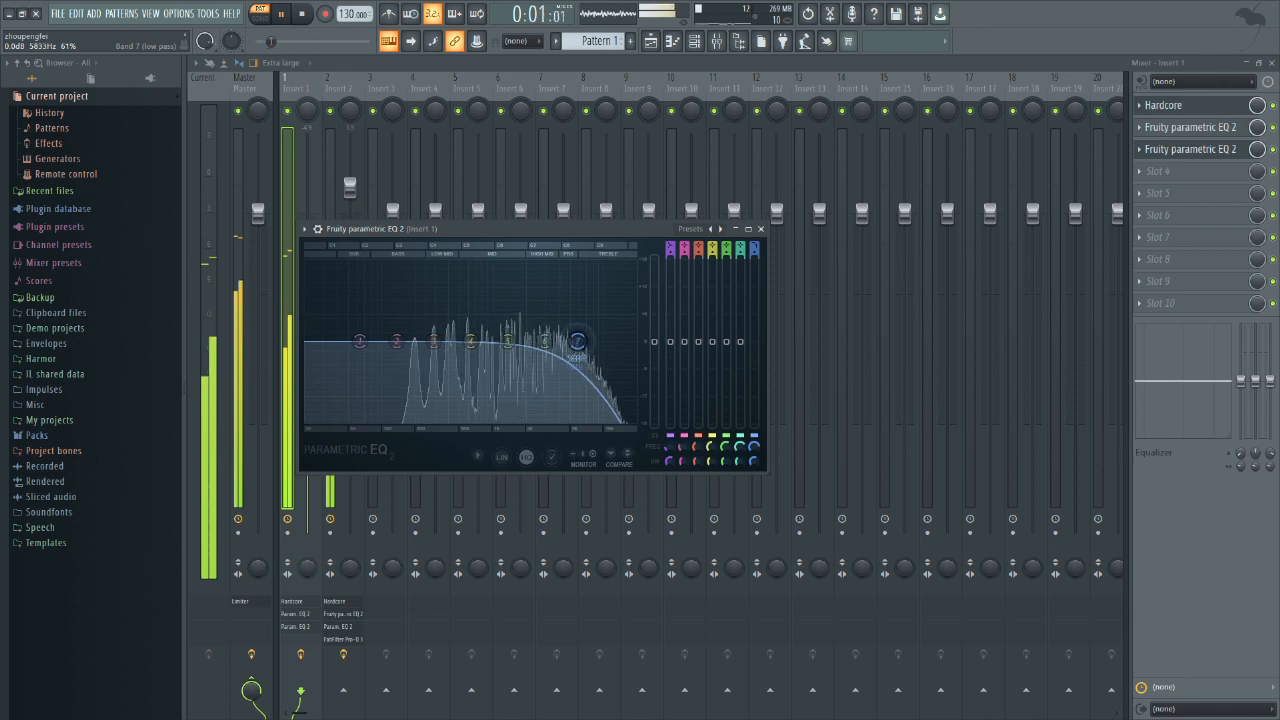
{"action": "left_click_drag", "start_coordinate": [577, 341], "coordinate": [583, 341]}
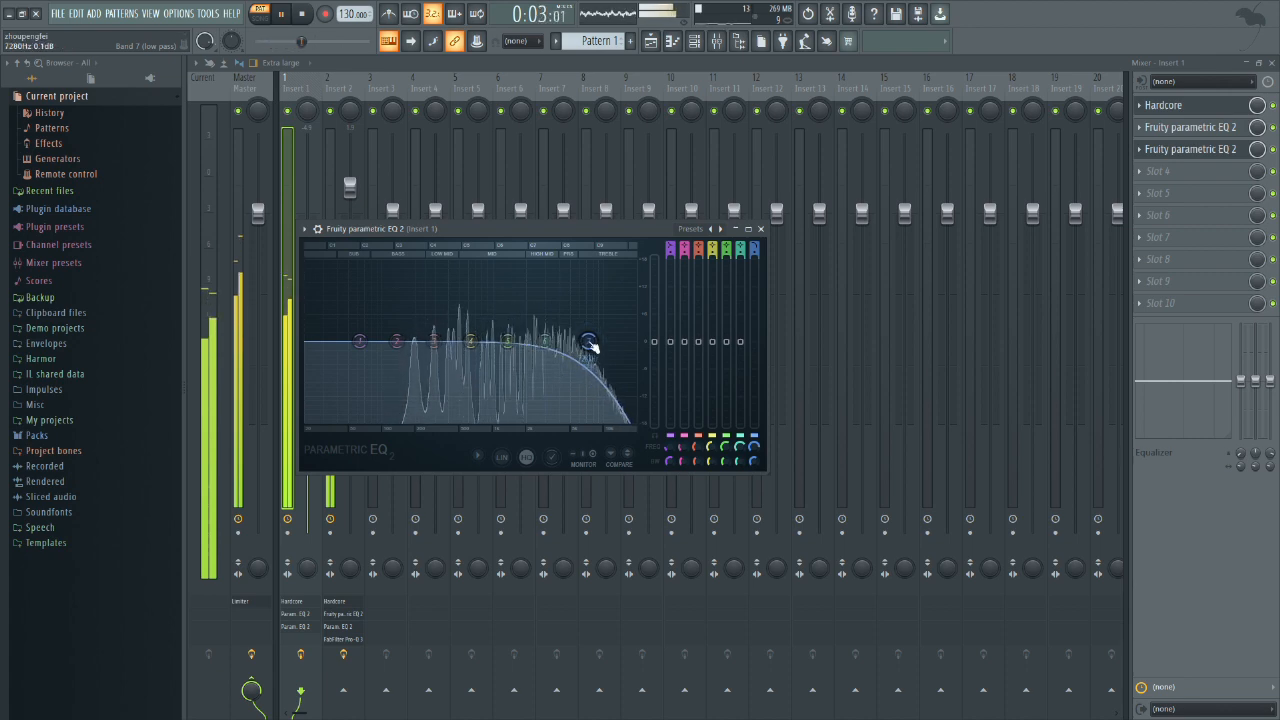
{"action": "left_click", "coordinate": [760, 229]}
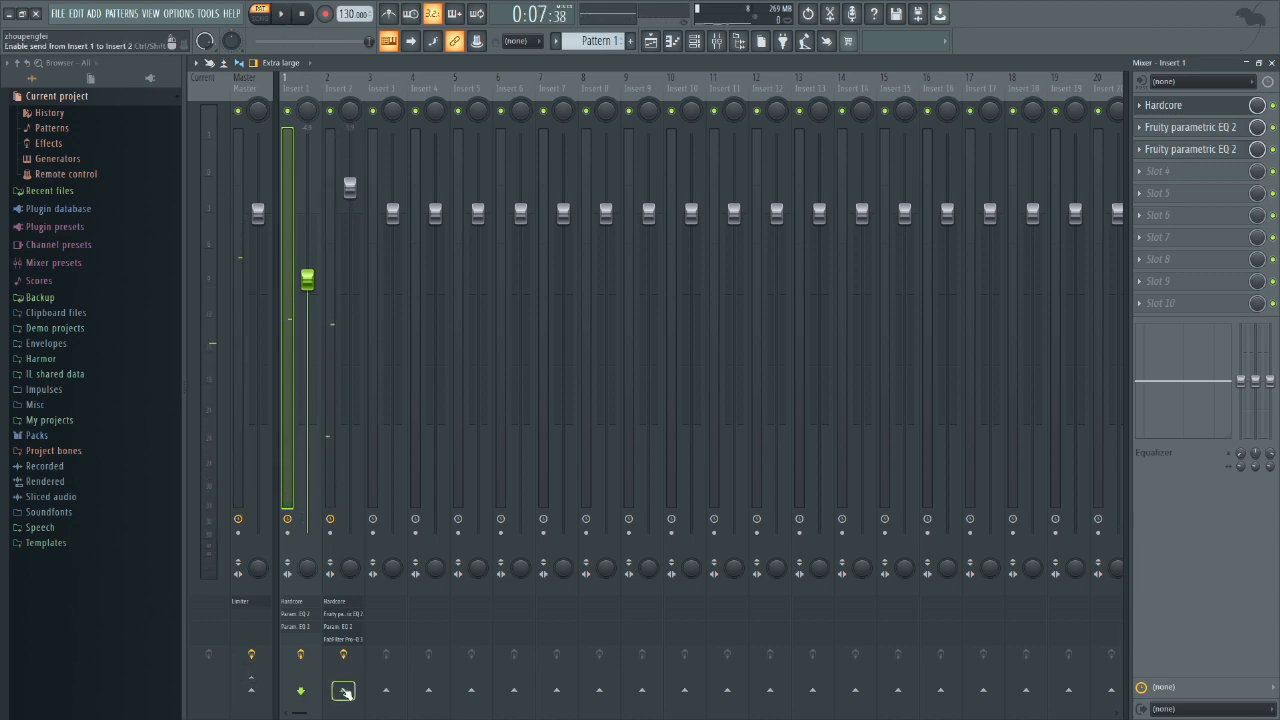
Step: Route Insert 1 and Insert 2 to Insert 3 instead of directly to the master
{"action": "left_click", "coordinate": [347, 103]}
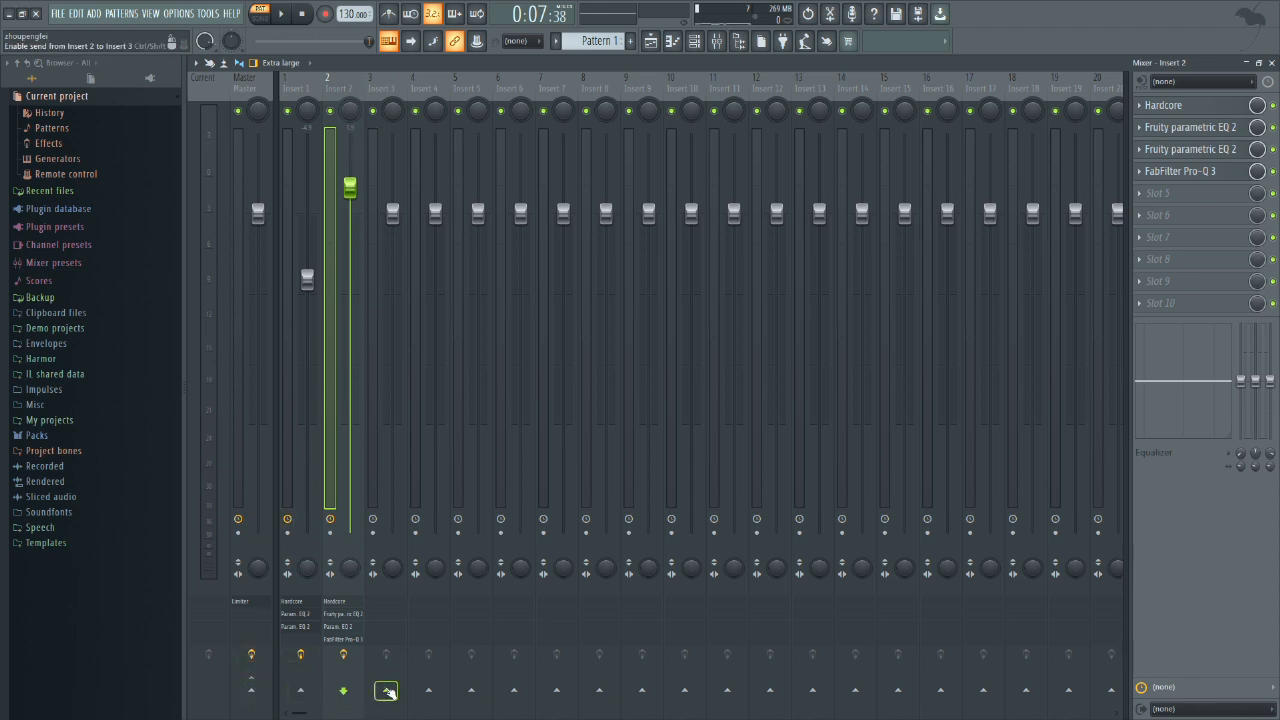
{"action": "left_click", "coordinate": [312, 224]}
{"action": "left_click", "coordinate": [386, 690]}
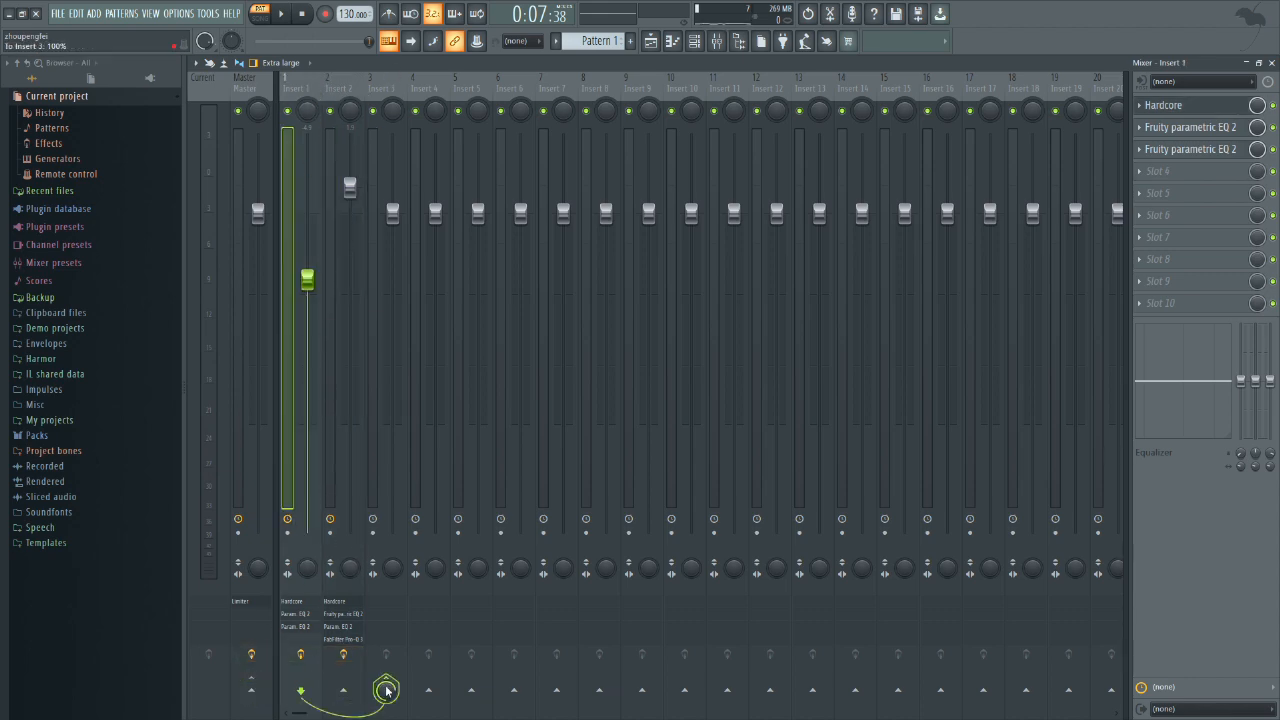
Step: Add Fruity Parametric EQ 2 in slot 1 of Insert 3 and cut band 5 by about 11.5 dB near 1202 Hz
{"action": "left_click", "coordinate": [398, 90]}
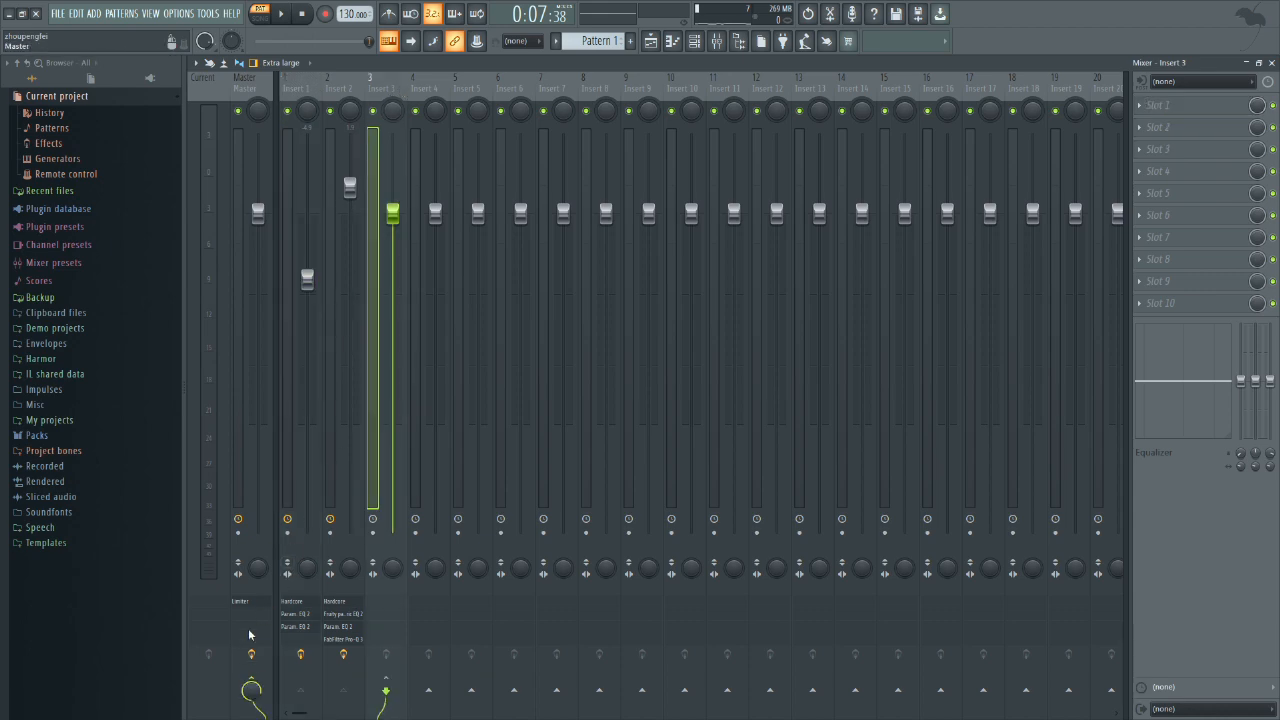
{"action": "left_click", "coordinate": [1233, 110]}
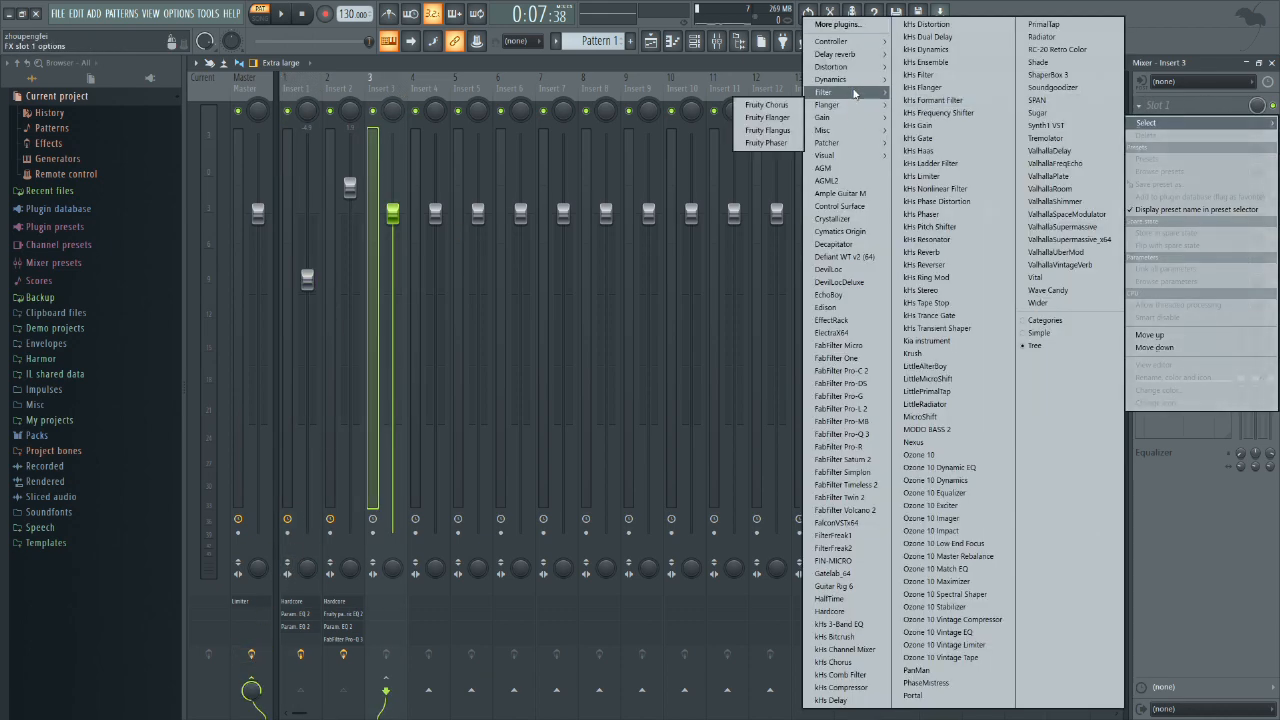
{"action": "mouse_move", "coordinate": [854, 92]}
{"action": "left_click", "coordinate": [761, 156]}
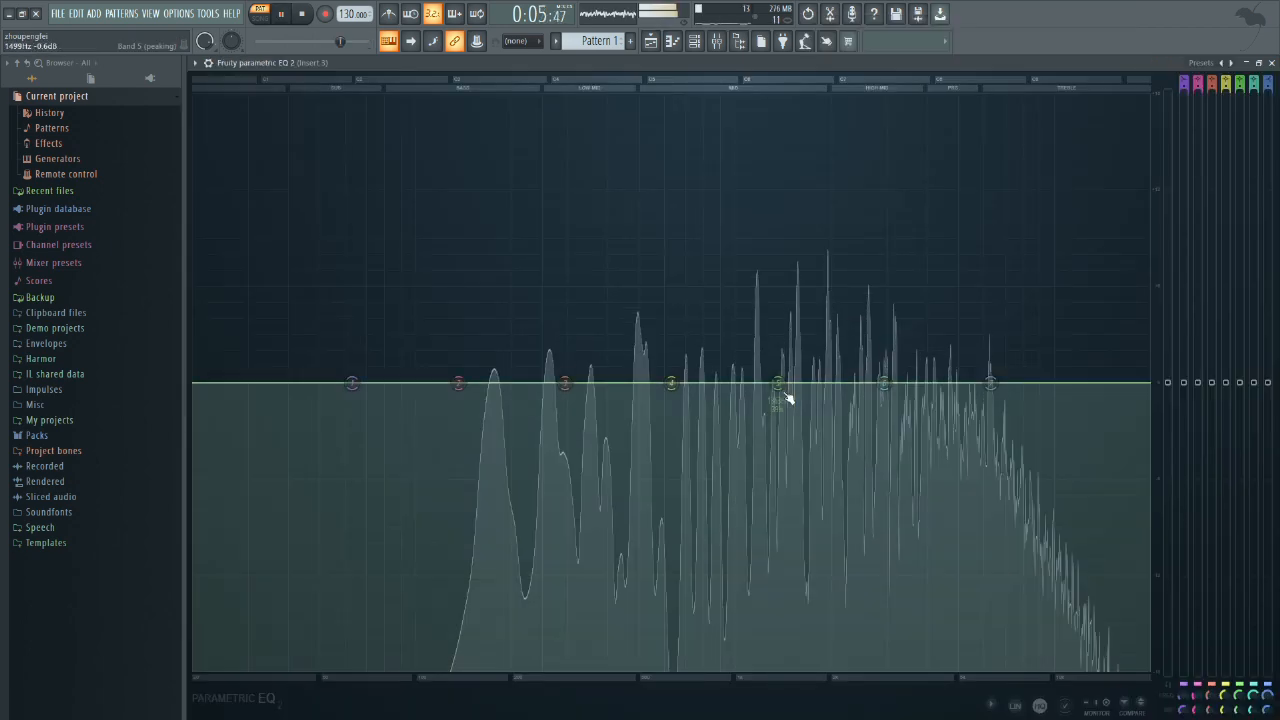
{"action": "left_click_drag", "start_coordinate": [778, 384], "coordinate": [760, 569]}
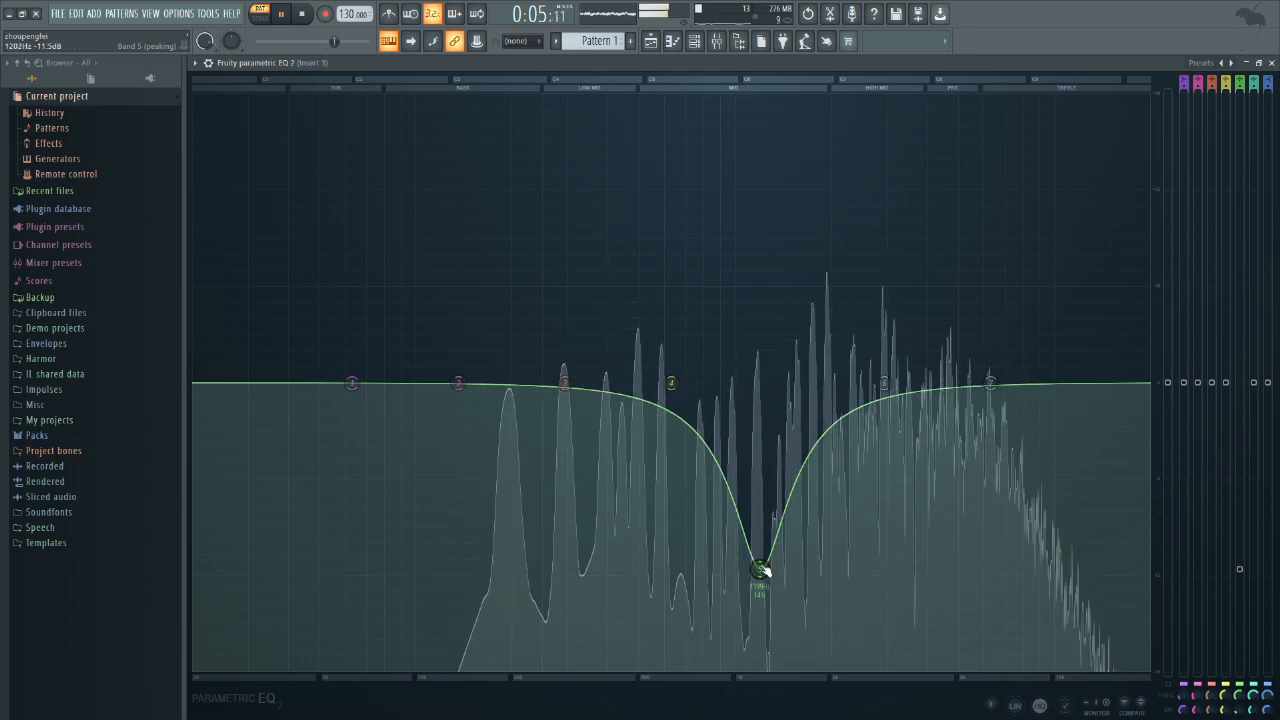
Step: Boost band 6 of Insert 3's Fruity Parametric EQ 2 by about 4.5 dB near 3266 Hz
{"action": "left_click_drag", "start_coordinate": [884, 383], "coordinate": [903, 318]}
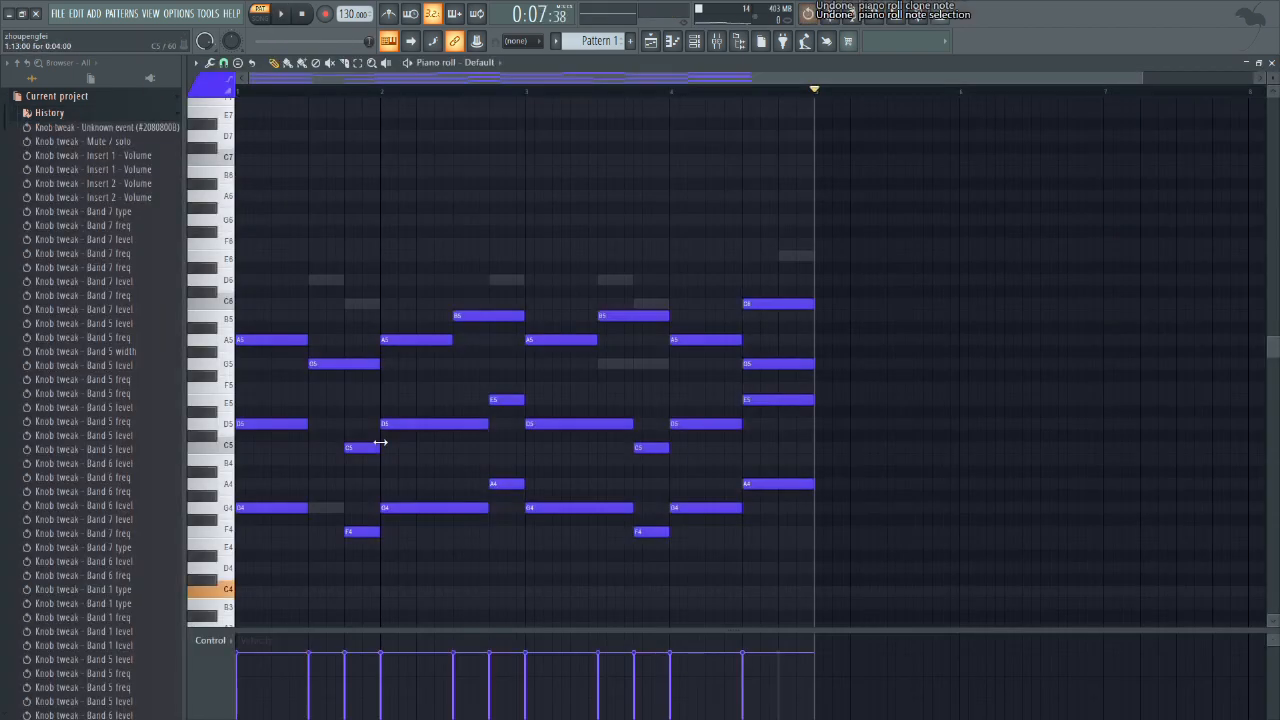
Step: Undo the last note edits in the Default channel's piano roll and show the mixer
{"action": "key", "text": "ctrl+z"}
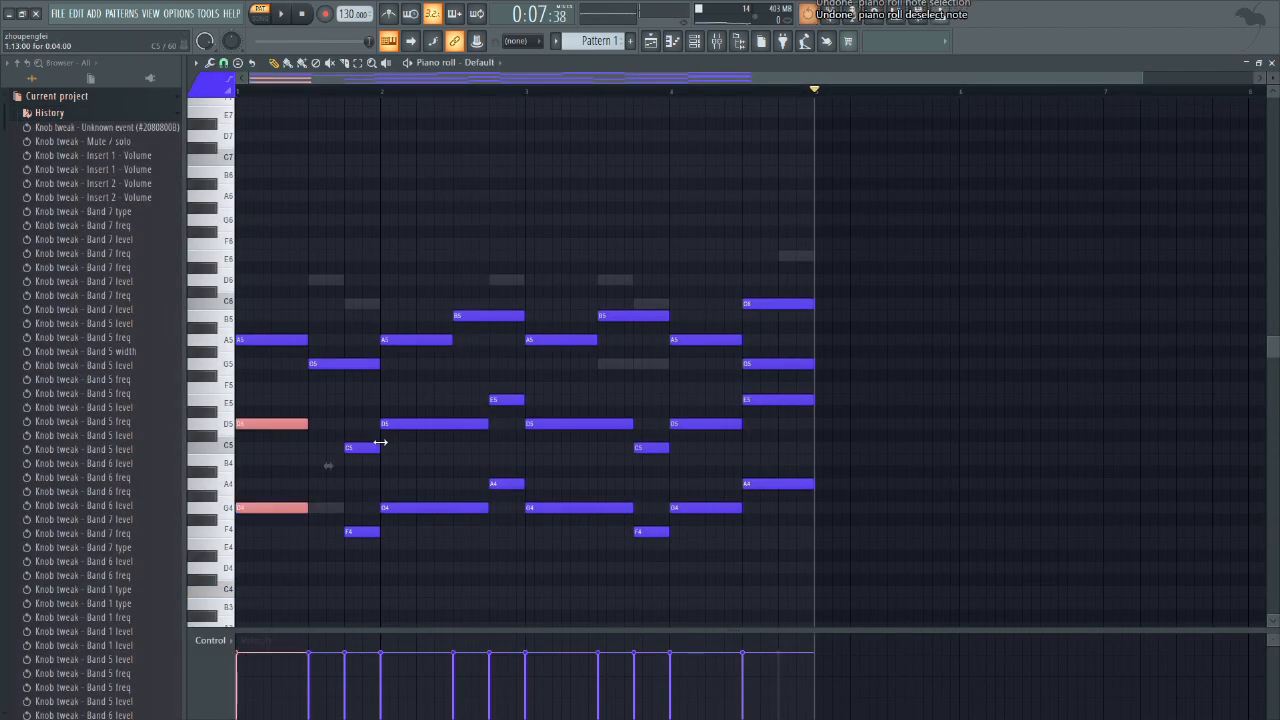
{"action": "key", "text": "ctrl+z"}
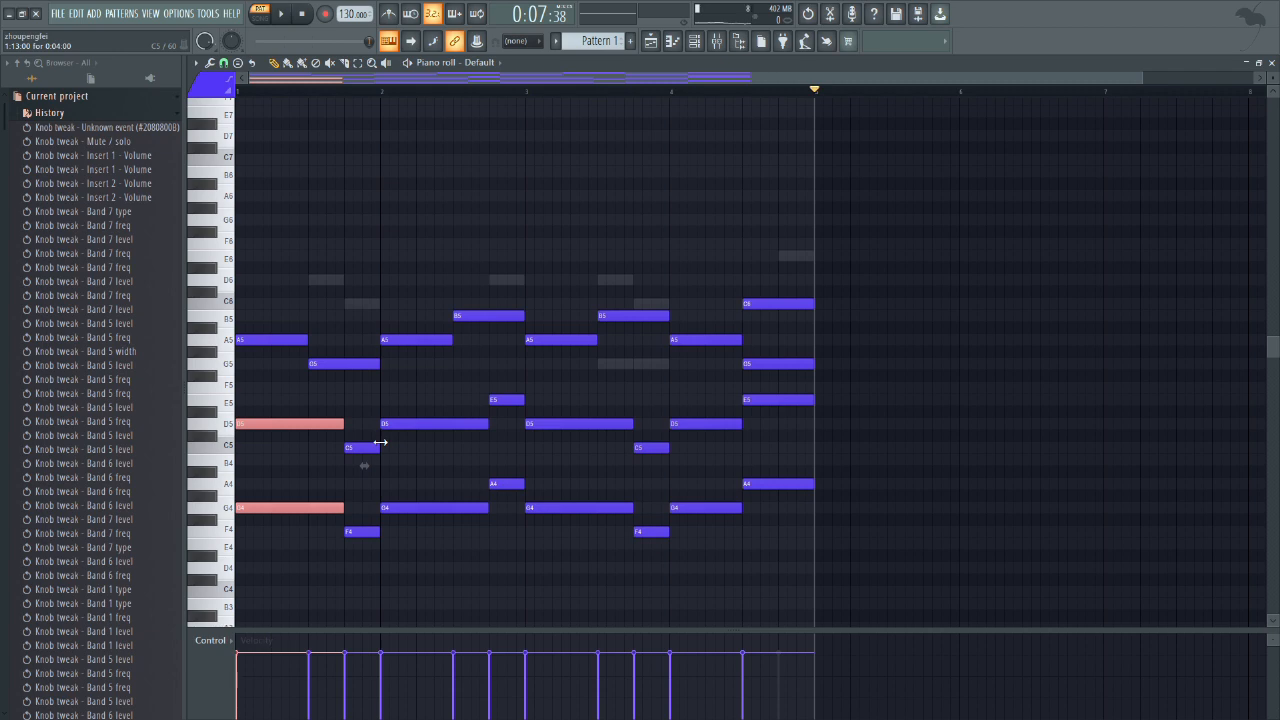
{"action": "left_click", "coordinate": [697, 43]}
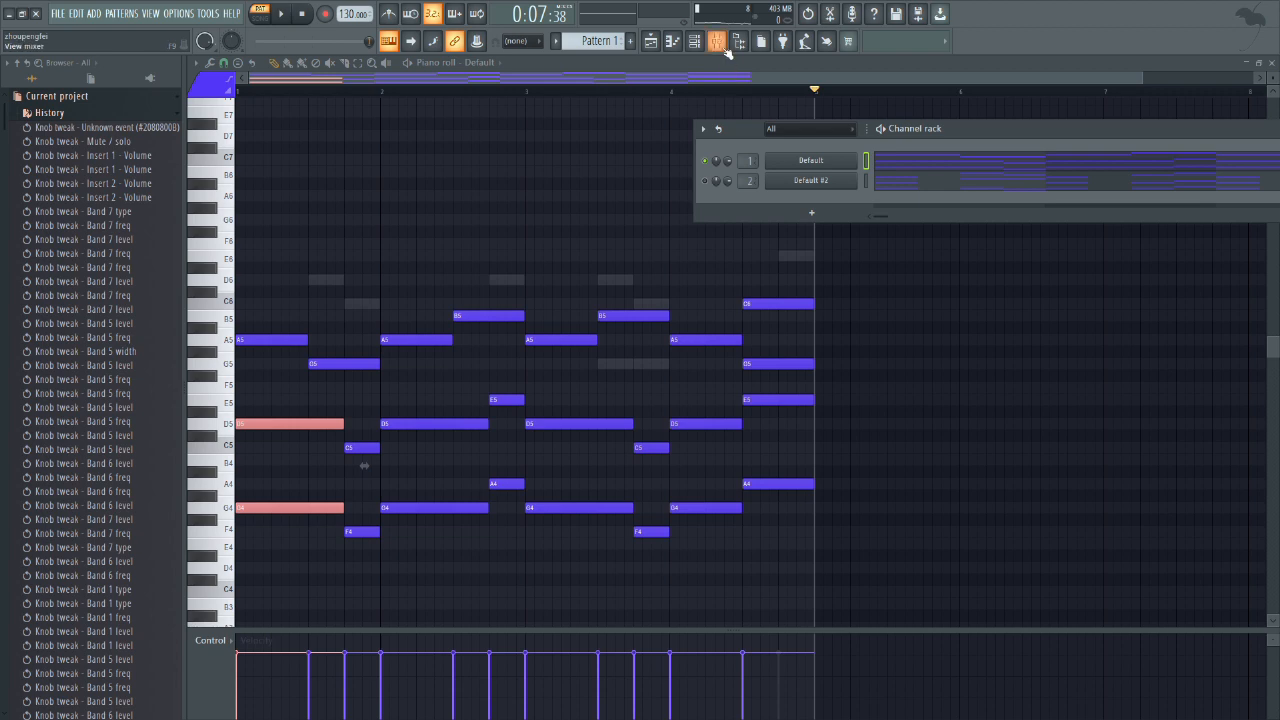
{"action": "left_click", "coordinate": [718, 43]}
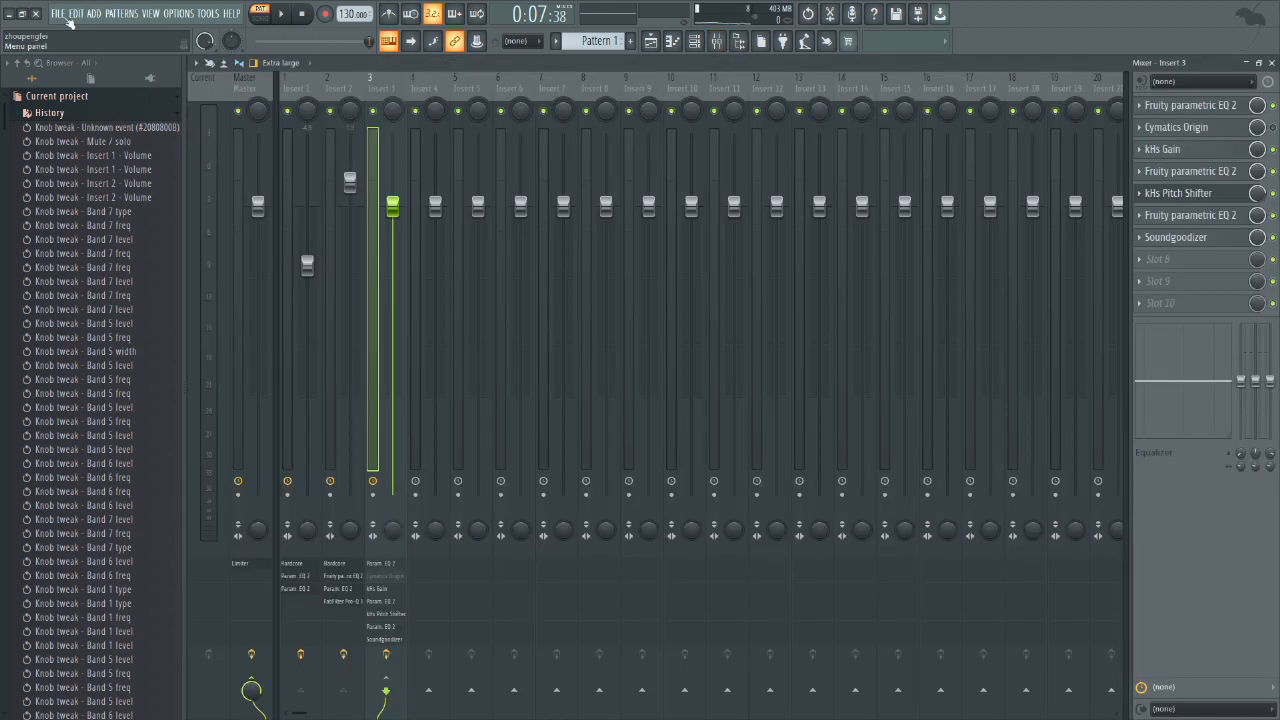
Step: Open the warming up.flp project without saving untitled.flp, and close its floating plugin windows to leave the mixer clear
{"action": "left_click", "coordinate": [57, 13]}
{"action": "left_click", "coordinate": [86, 156]}
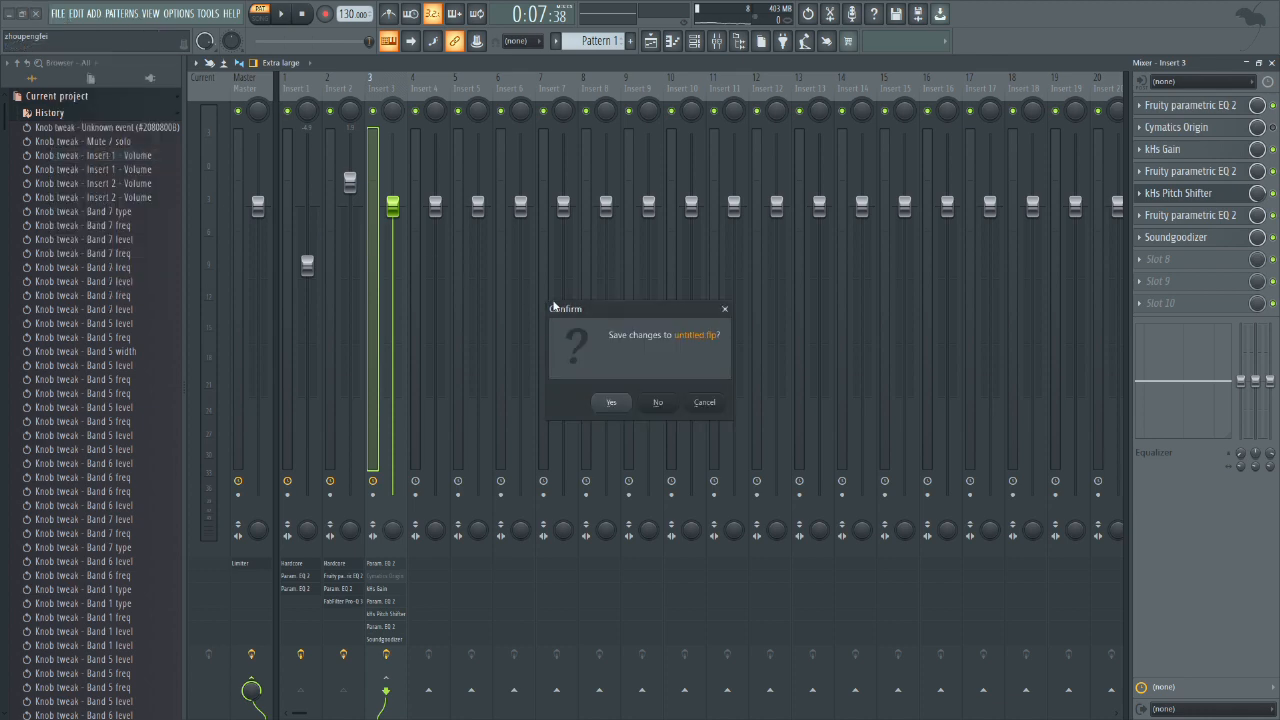
{"action": "left_click", "coordinate": [657, 402]}
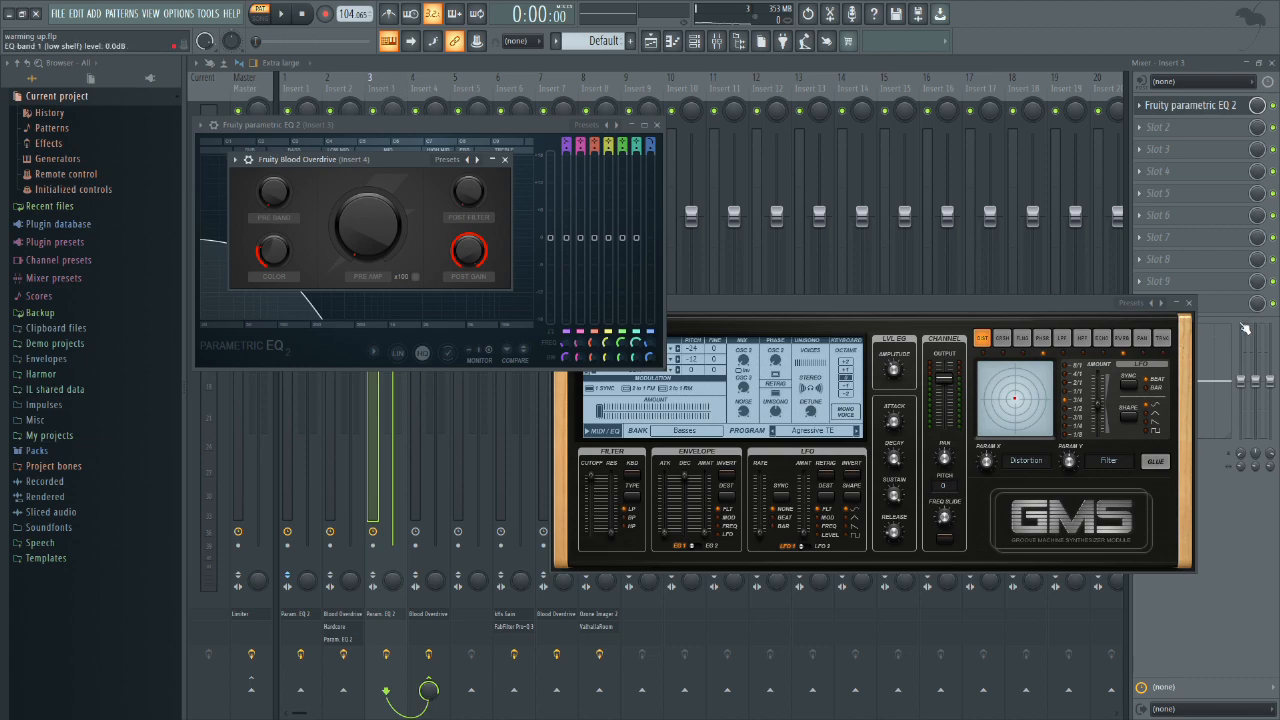
{"action": "left_click", "coordinate": [1189, 303]}
{"action": "left_click", "coordinate": [709, 49]}
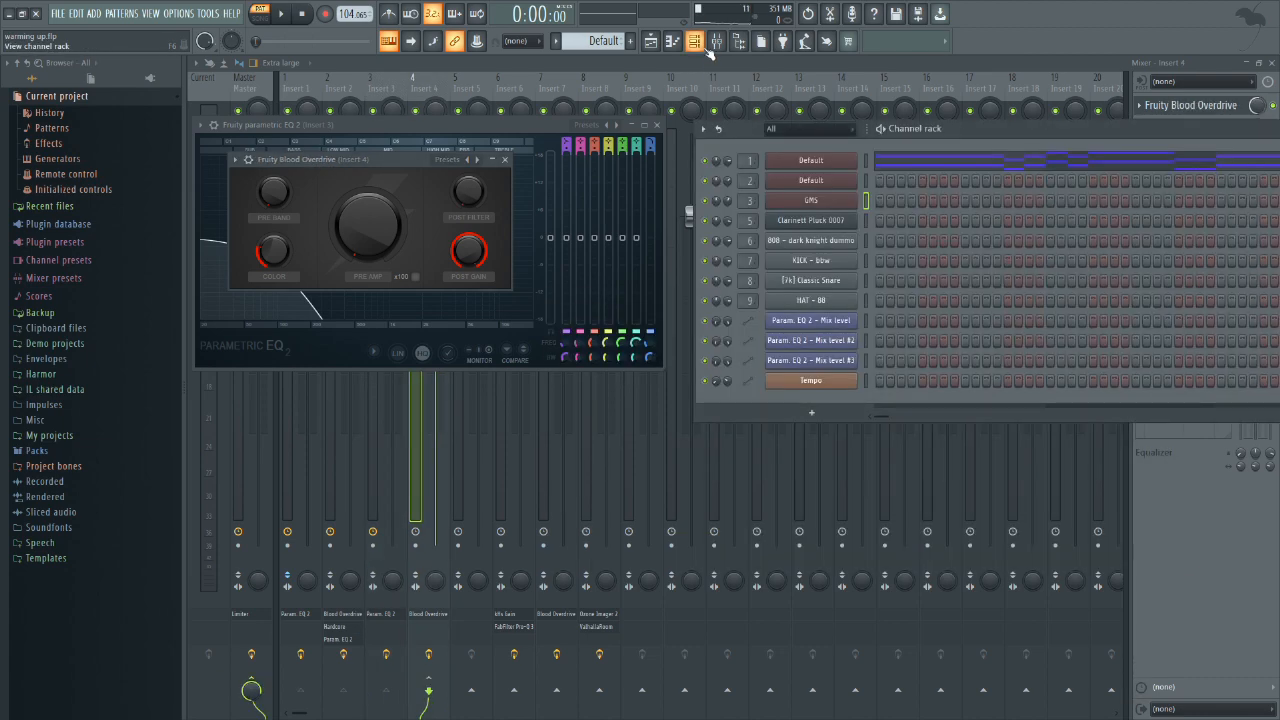
{"action": "key", "text": "F12"}
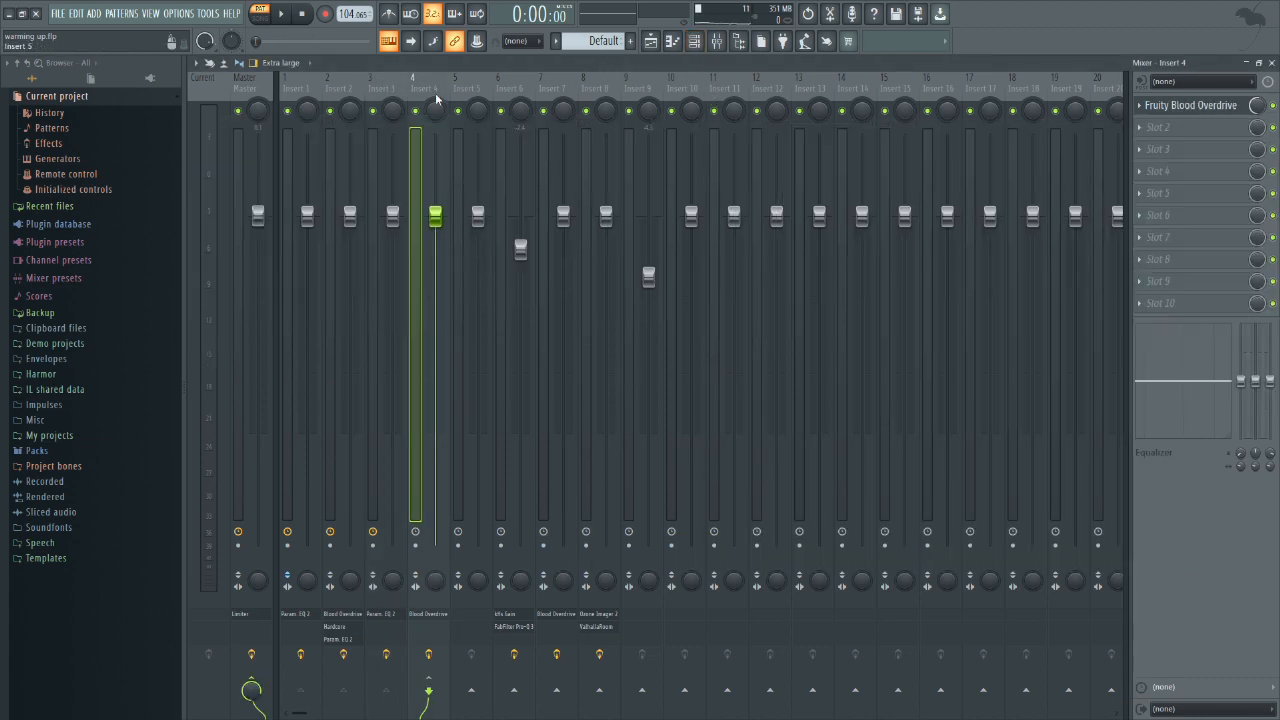
Step: Solo Insert 2 in the mixer and play the song to audition that track alone
{"action": "right_click", "coordinate": [341, 112]}
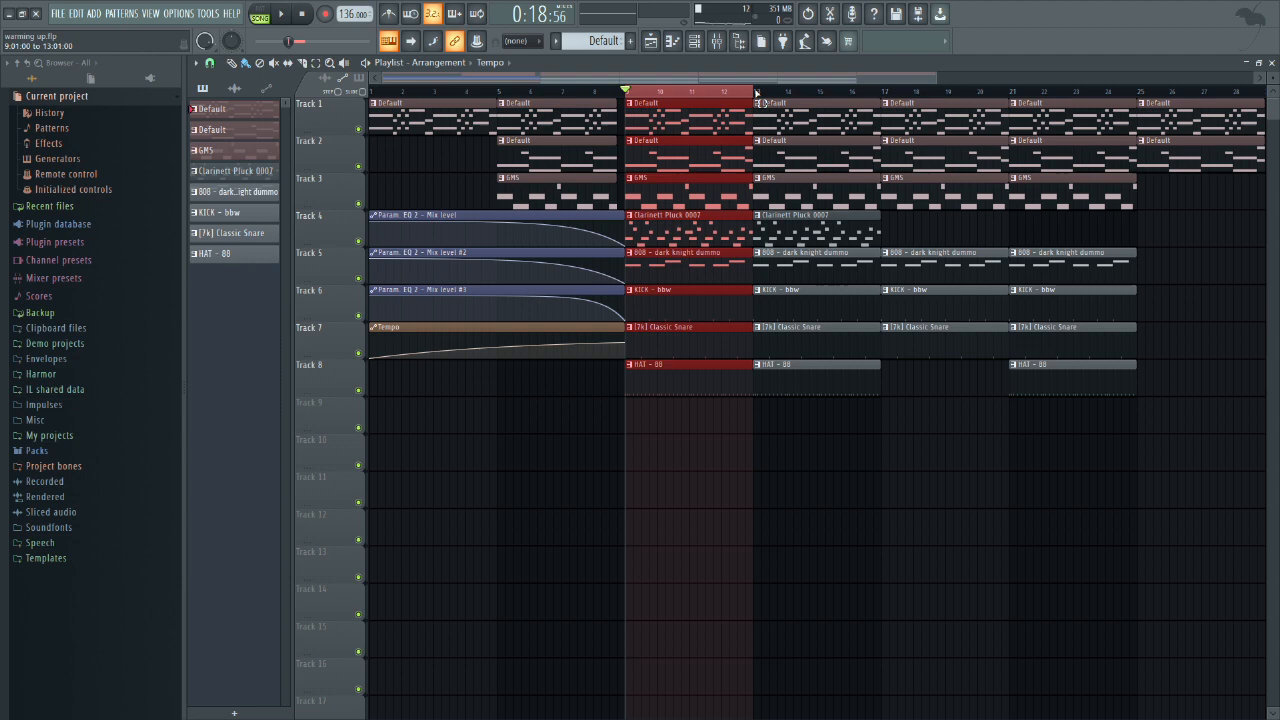
{"action": "key", "text": "space"}
{"action": "left_click", "coordinate": [707, 47]}
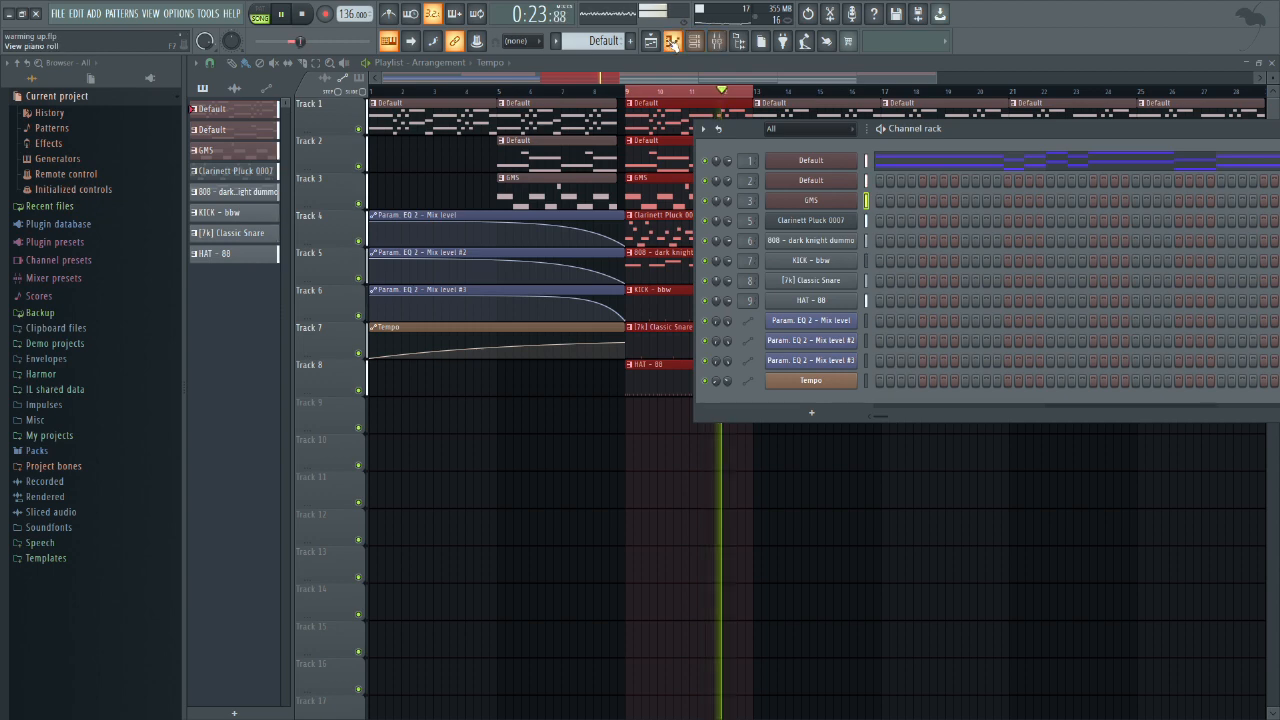
{"action": "left_click", "coordinate": [695, 41]}
{"action": "left_click", "coordinate": [695, 41]}
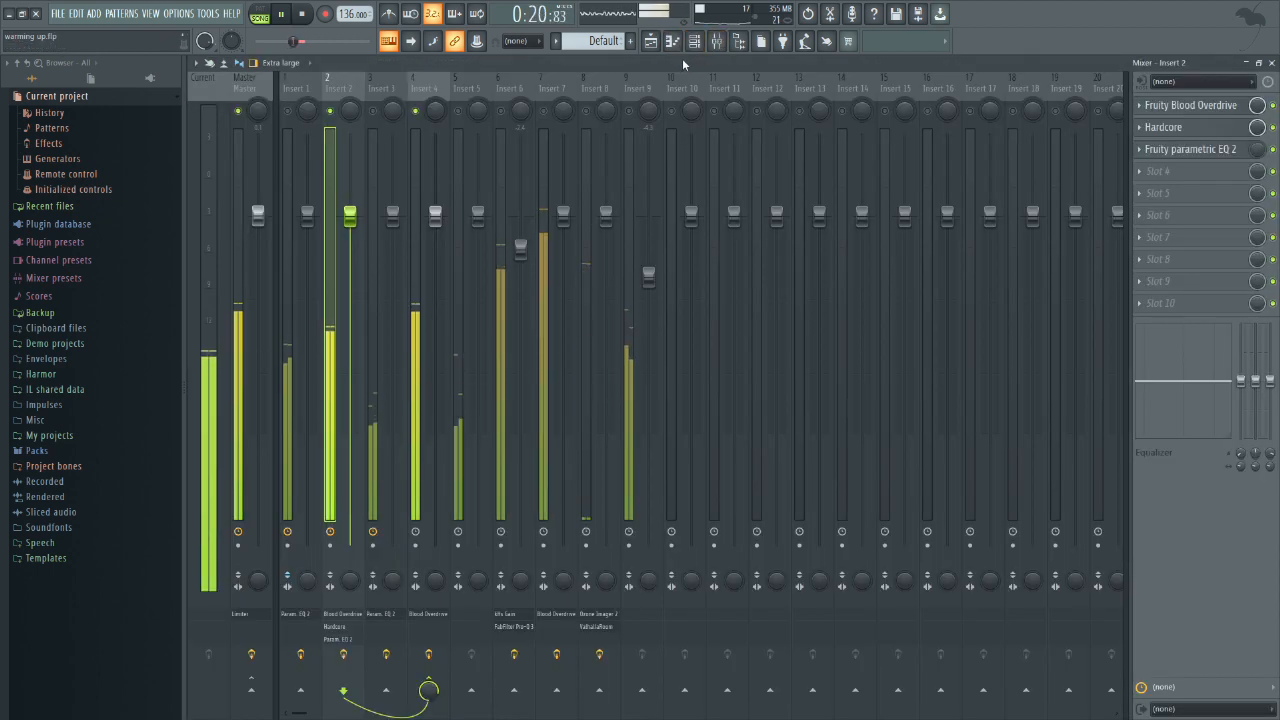
{"action": "key", "text": "space"}
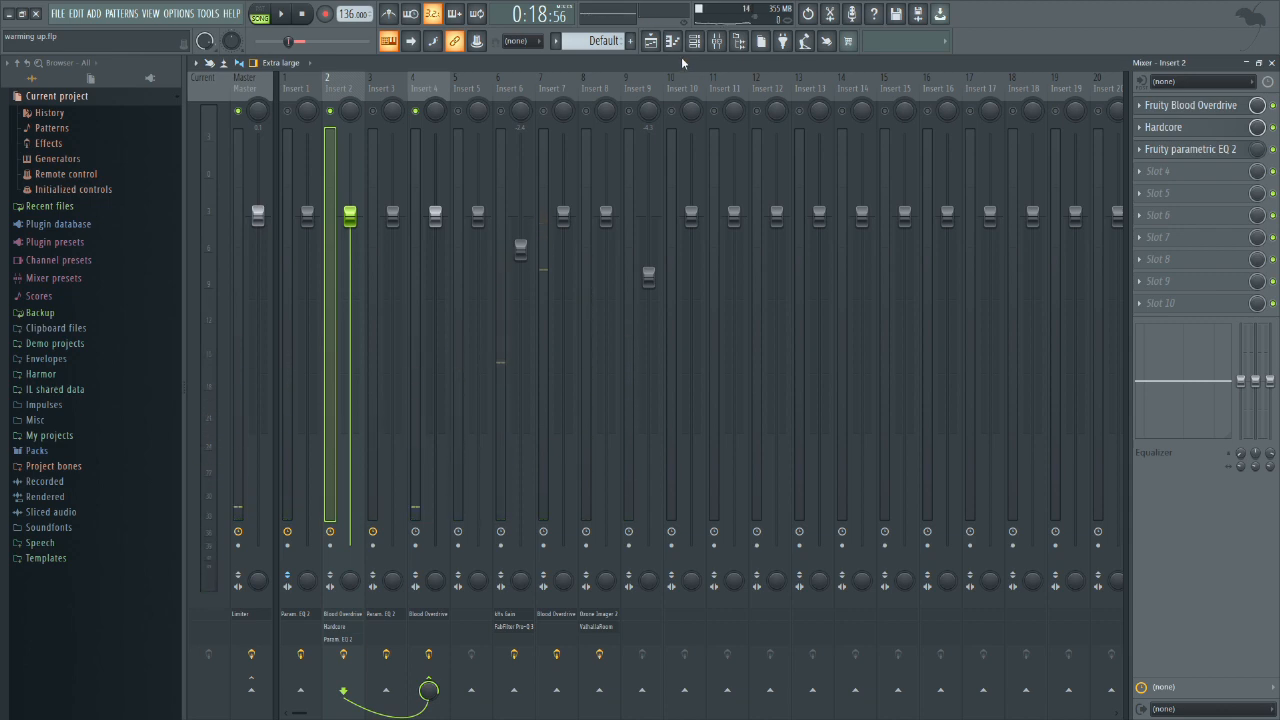
Step: Examine Insert 2's Hardcore pedals and the first oscillator's waveshape choices in the second Default channel's GMS
{"action": "left_click", "coordinate": [1163, 127]}
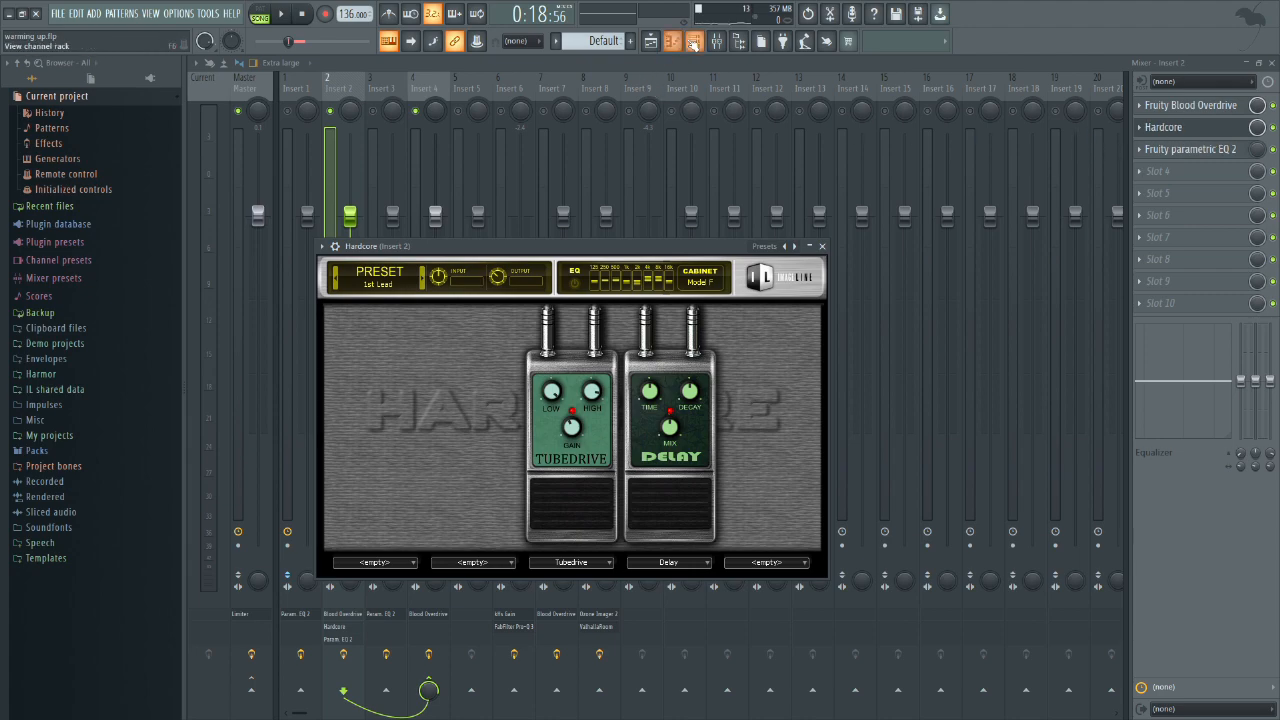
{"action": "left_click", "coordinate": [694, 41]}
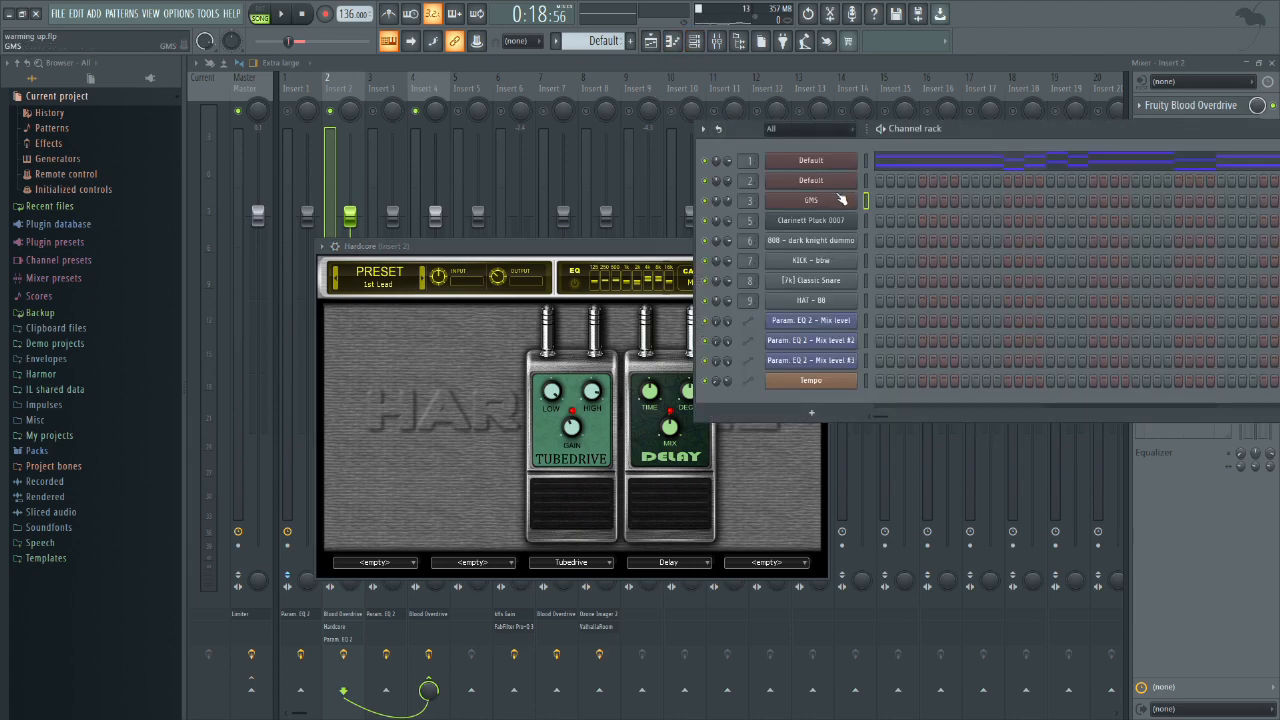
{"action": "left_click", "coordinate": [836, 186]}
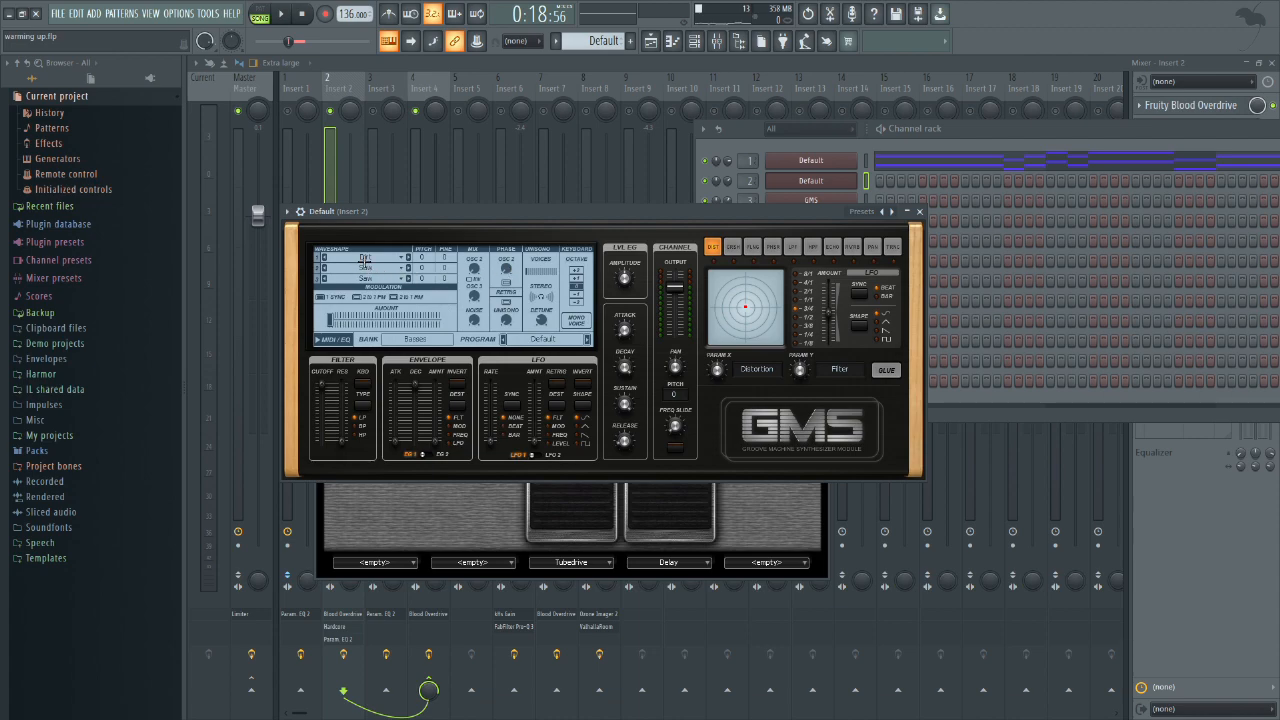
{"action": "left_click", "coordinate": [368, 256]}
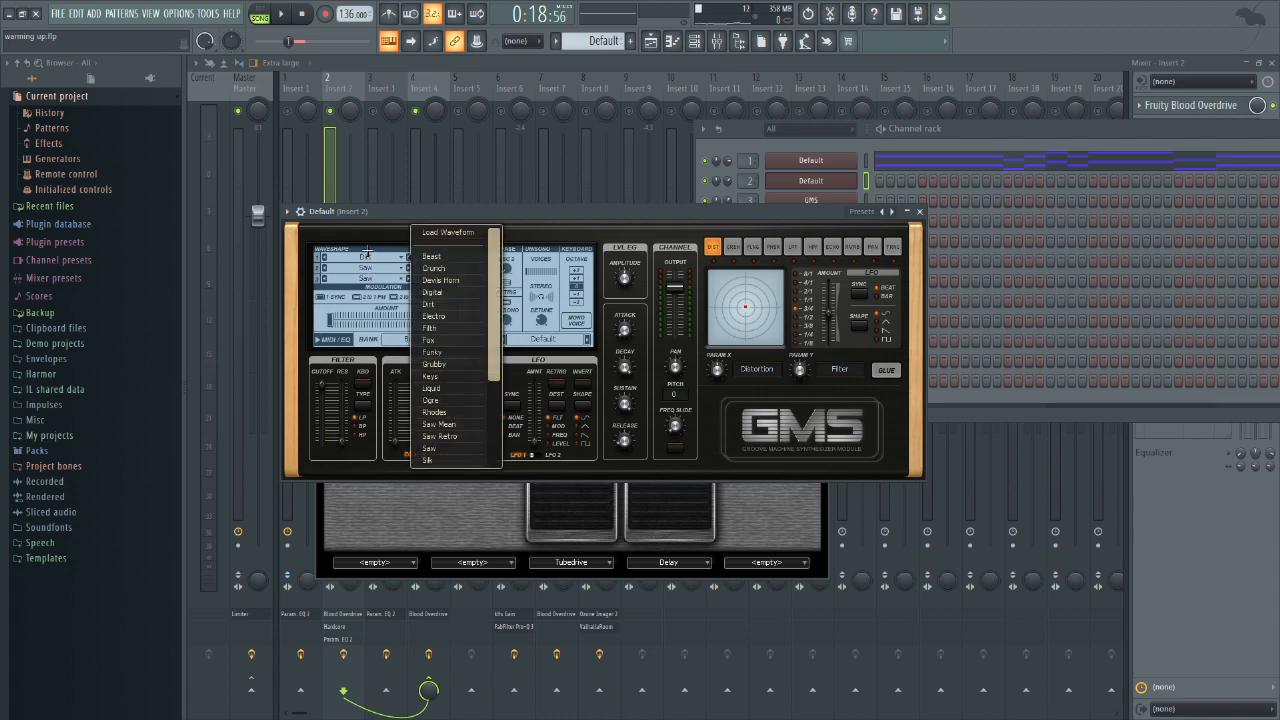
{"action": "left_click", "coordinate": [386, 214]}
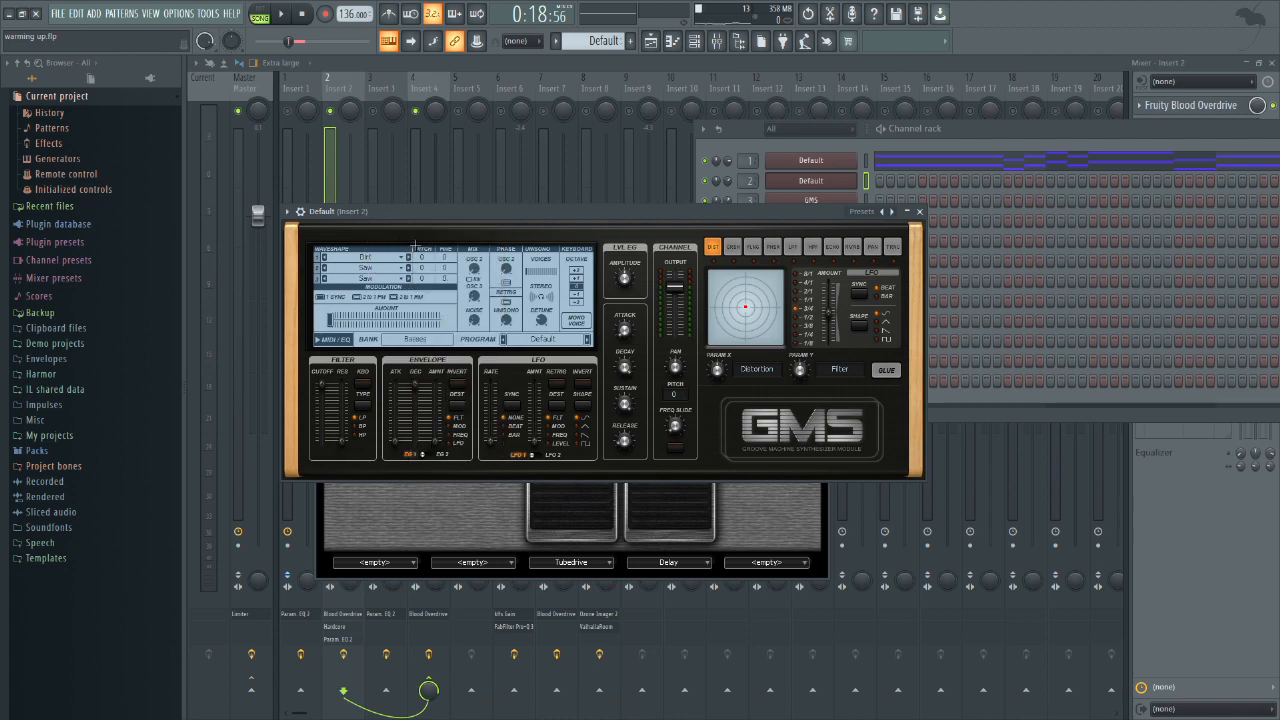
{"action": "left_click", "coordinate": [1033, 61]}
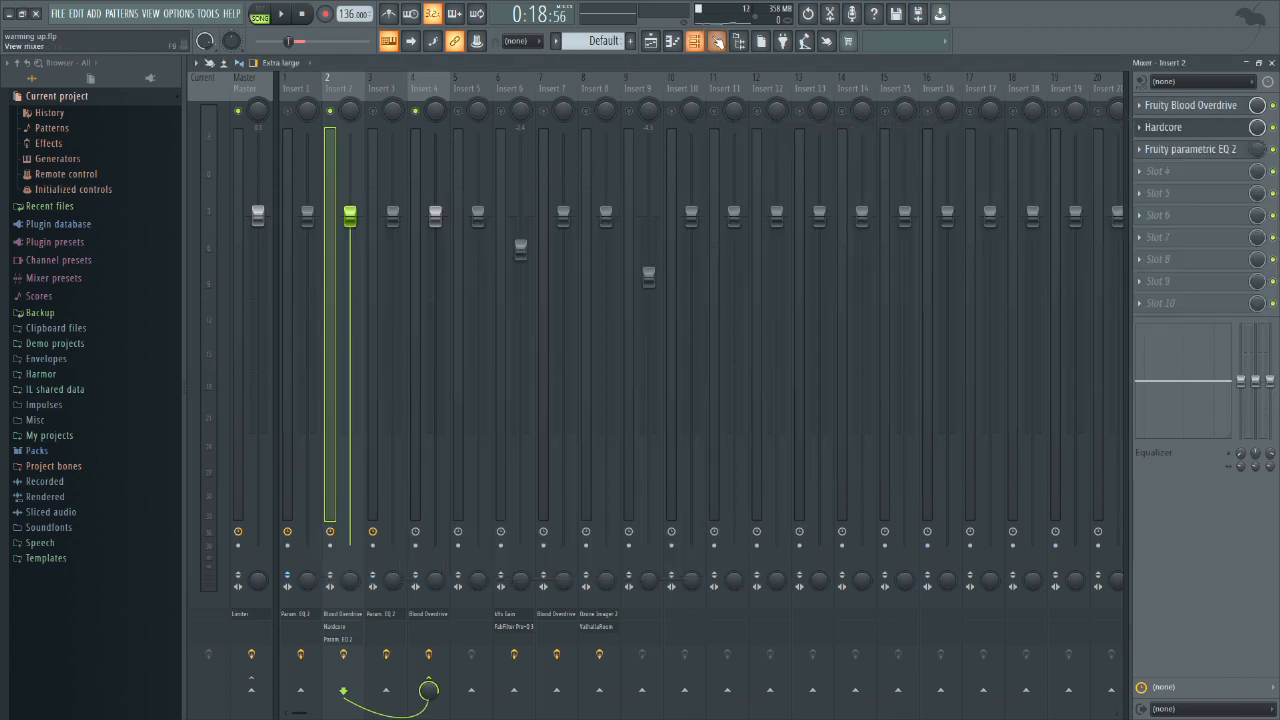
Step: Open the second Default channel's notes in the piano roll and play them back
{"action": "left_click", "coordinate": [694, 40]}
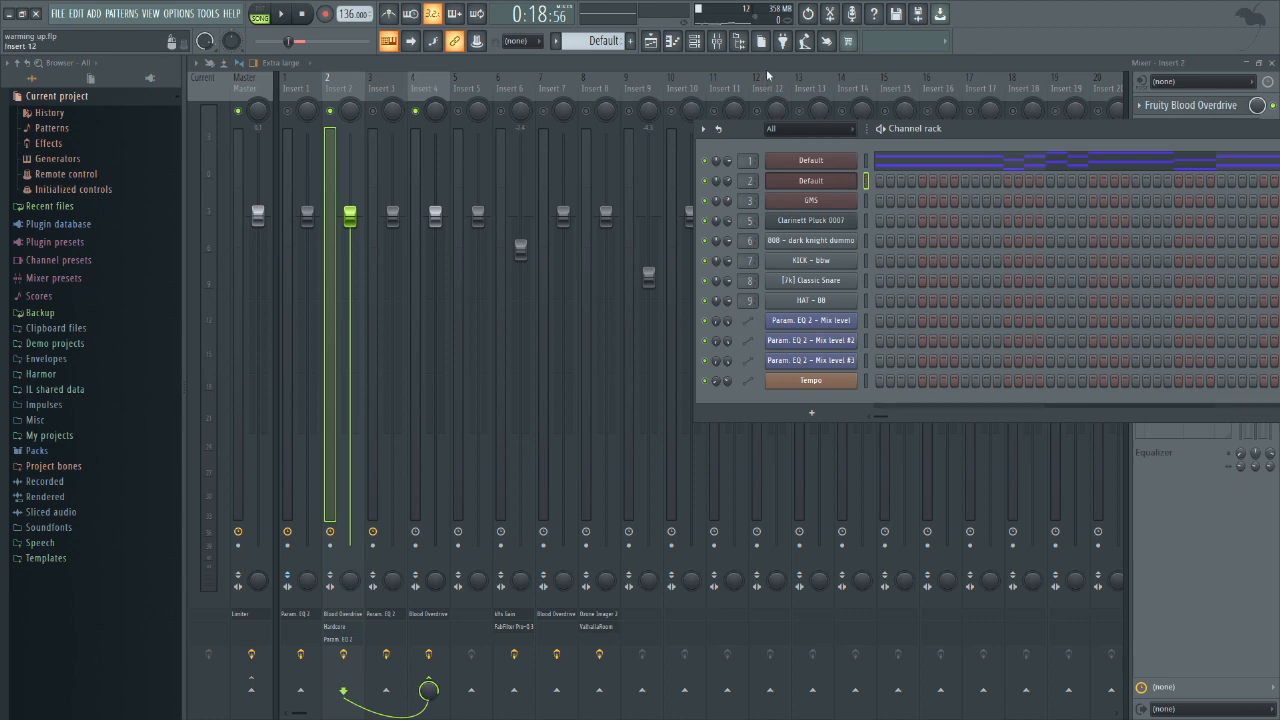
{"action": "scroll", "coordinate": [593, 41], "scroll_direction": "down", "scroll_amount": 1}
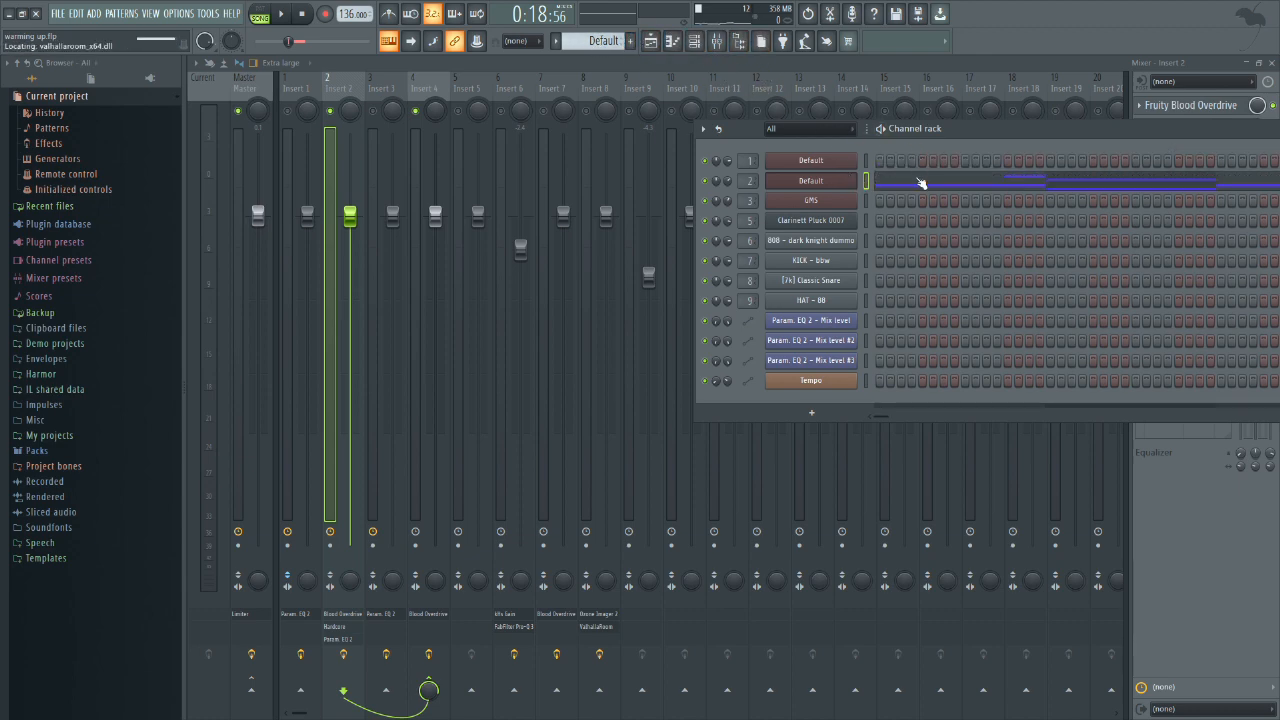
{"action": "left_click", "coordinate": [921, 182]}
{"action": "key", "text": "space"}
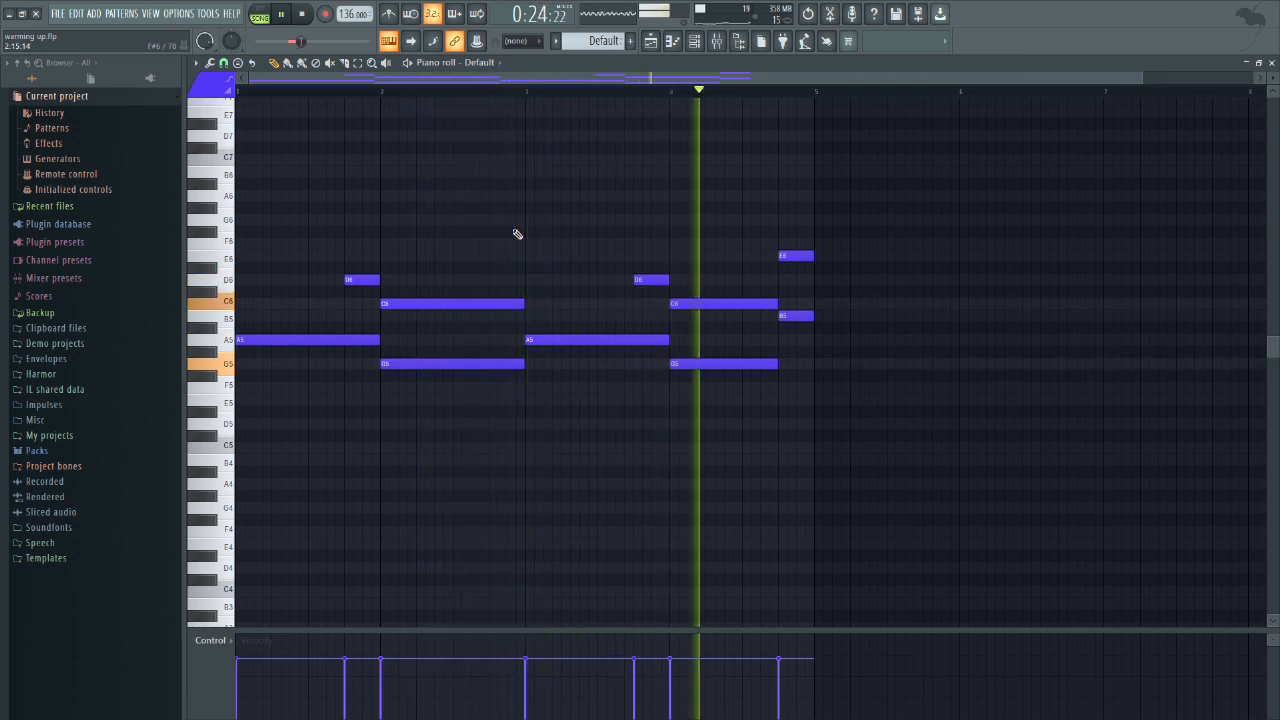
{"action": "key", "text": "alt+Tab"}
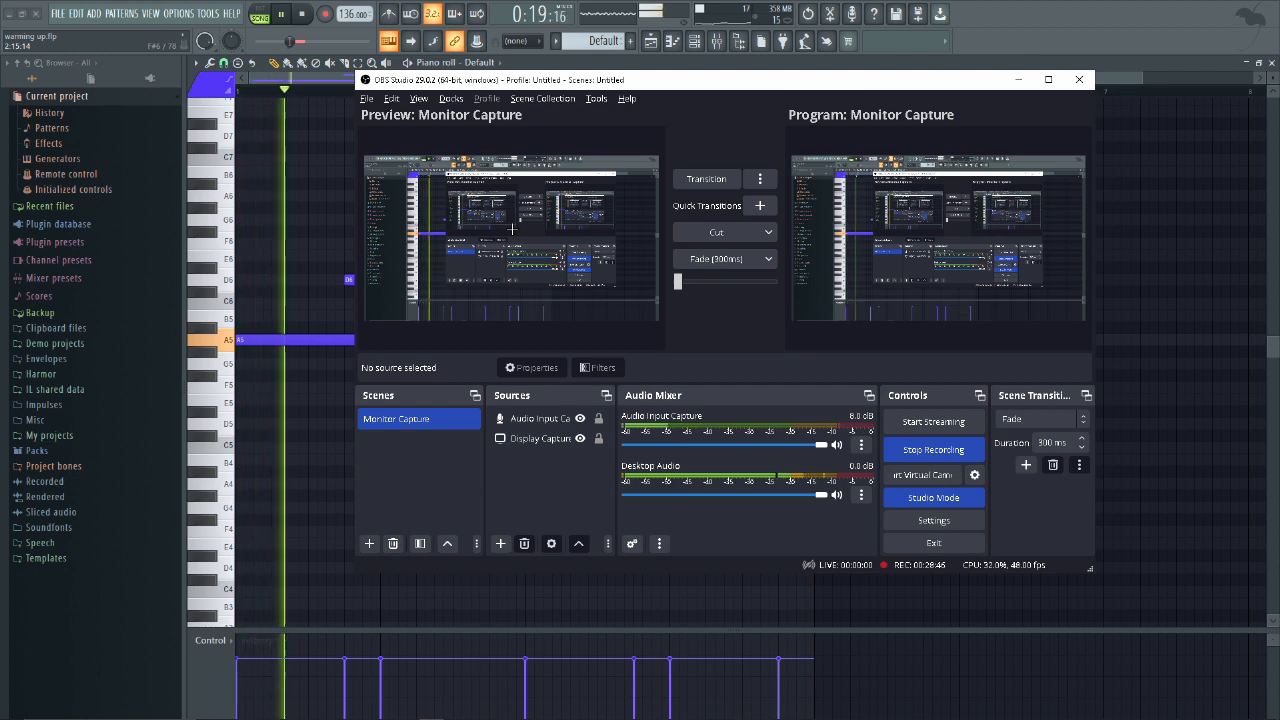
{"action": "key", "text": "alt+Tab"}
{"action": "key", "text": "space"}
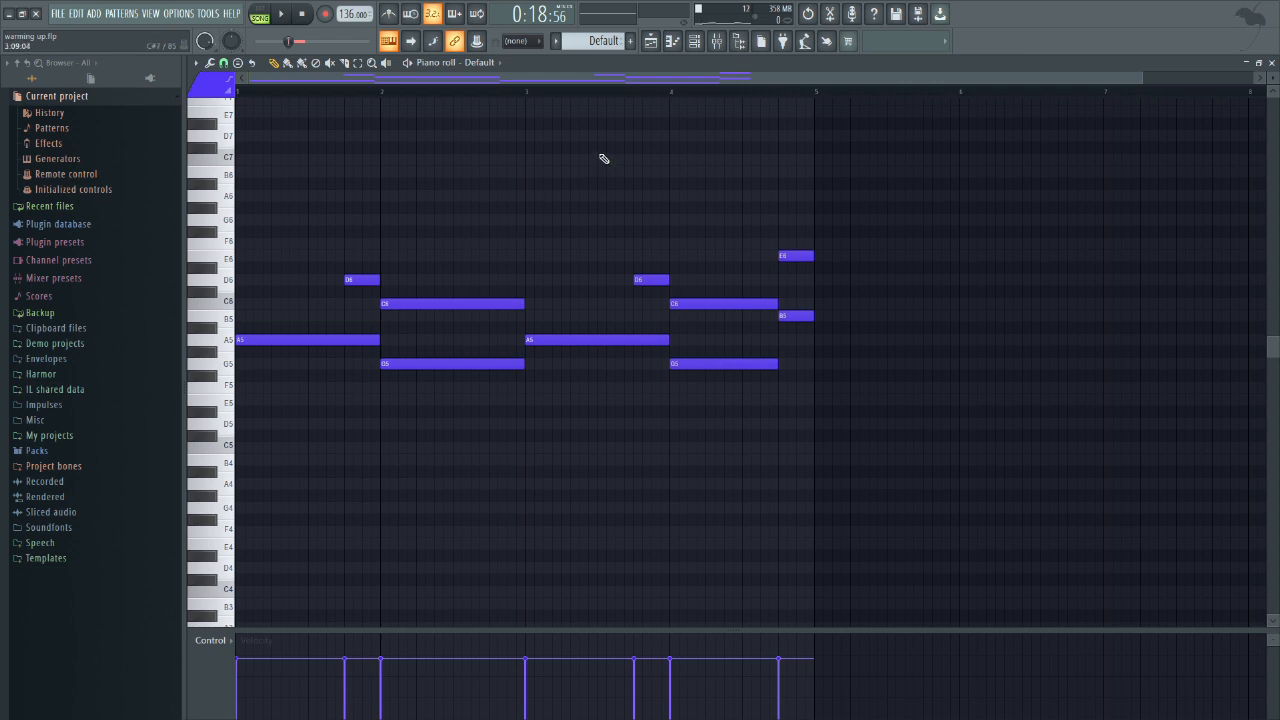
Step: Switch to OBS Studio
{"action": "key", "text": "alt+Tab"}
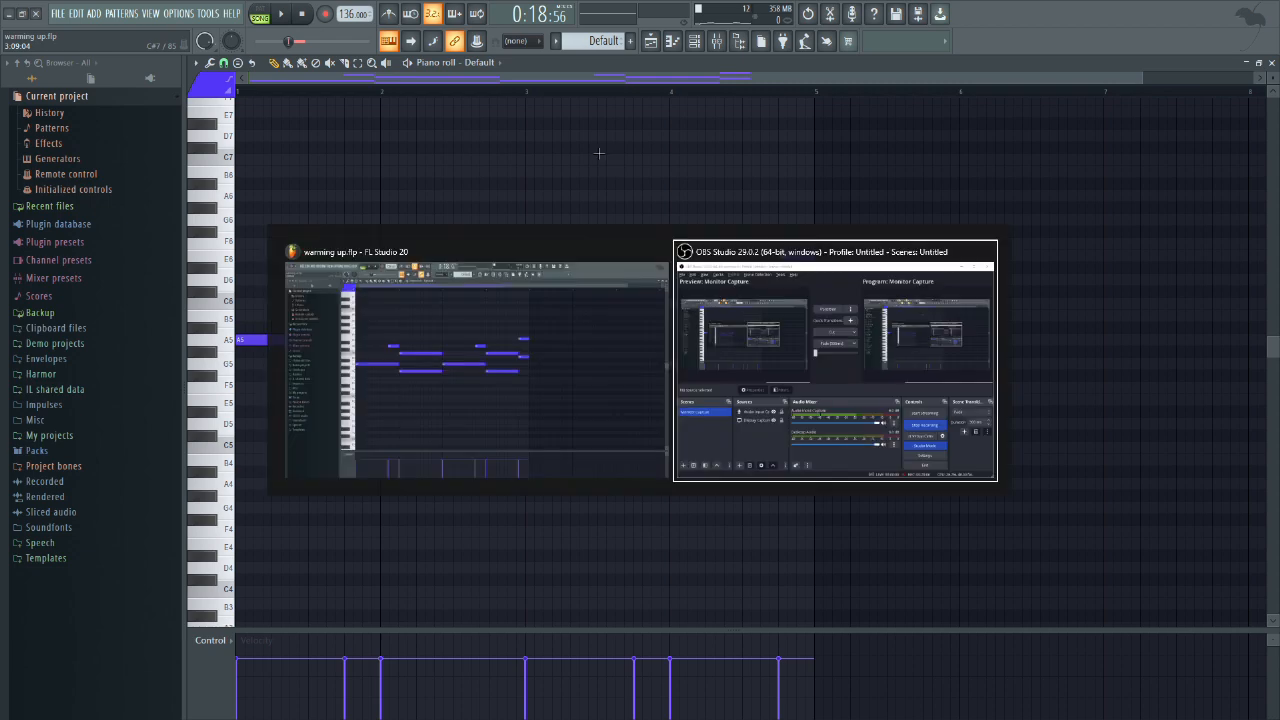